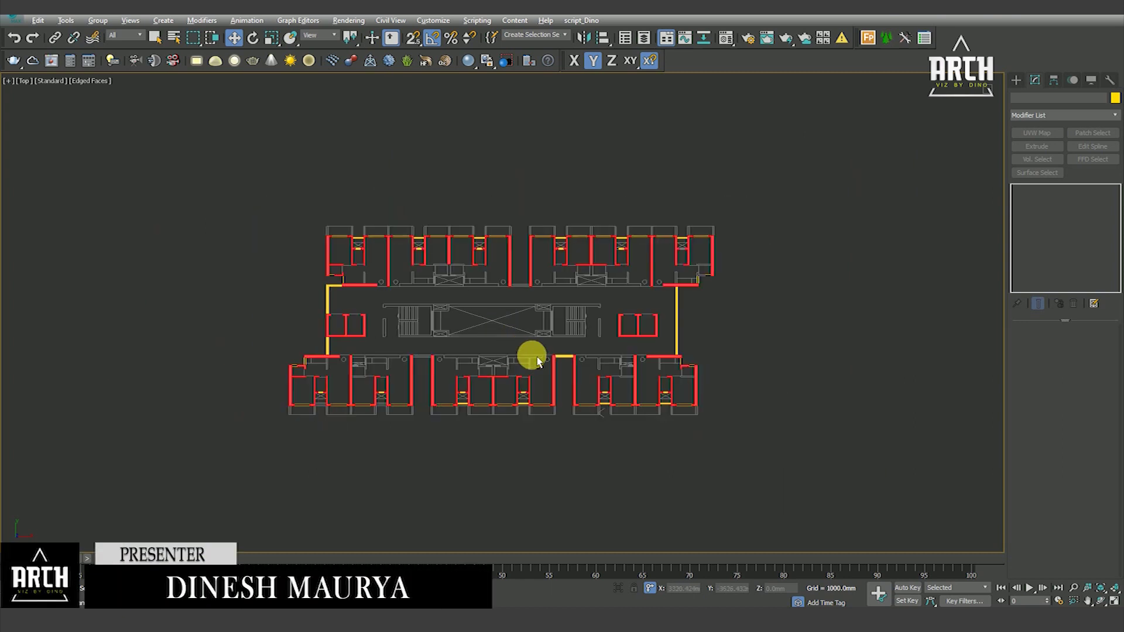
# Turn off edged faces and select the balcony railing group 01.
pyautogui.press('F4')
pyautogui.scroll(5, 531, 371)
pyautogui.click(494, 352)
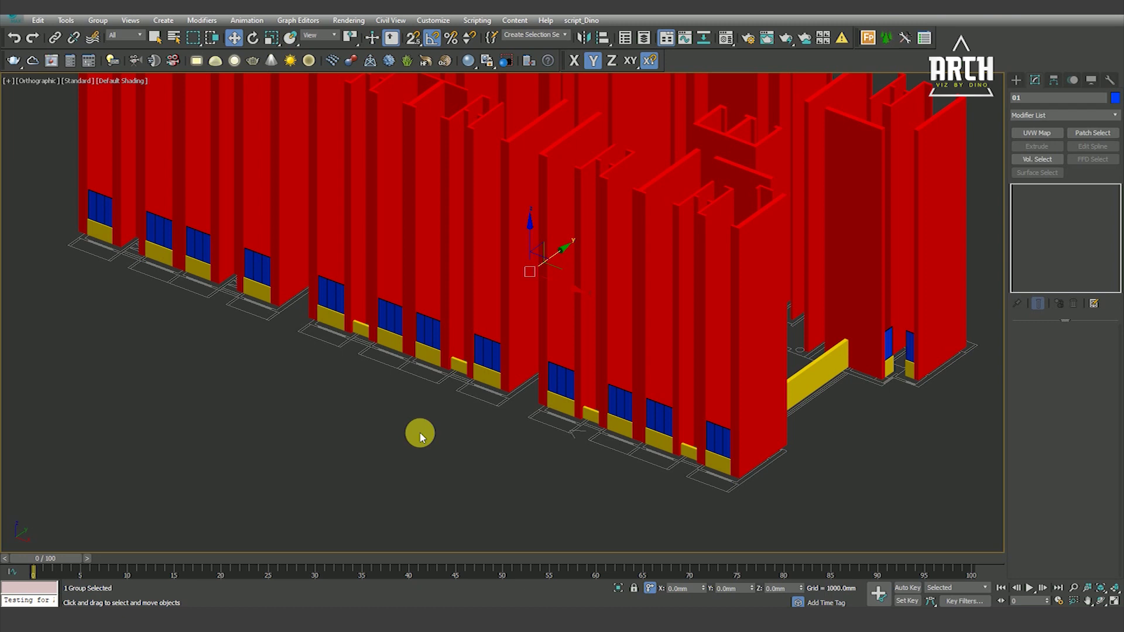
# View the tower from the Front viewport in wireframe.
pyautogui.press('f')
pyautogui.scroll(-5, 469, 399)
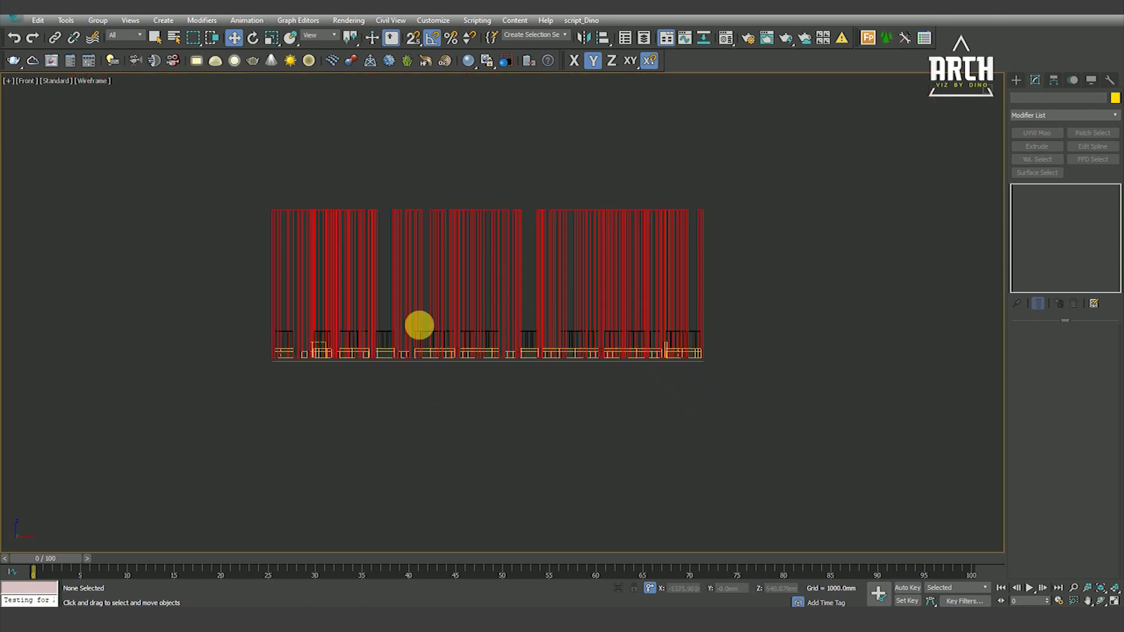
pyautogui.scroll(5, 404, 334)
pyautogui.press('F3')
pyautogui.scroll(2, 231, 352)
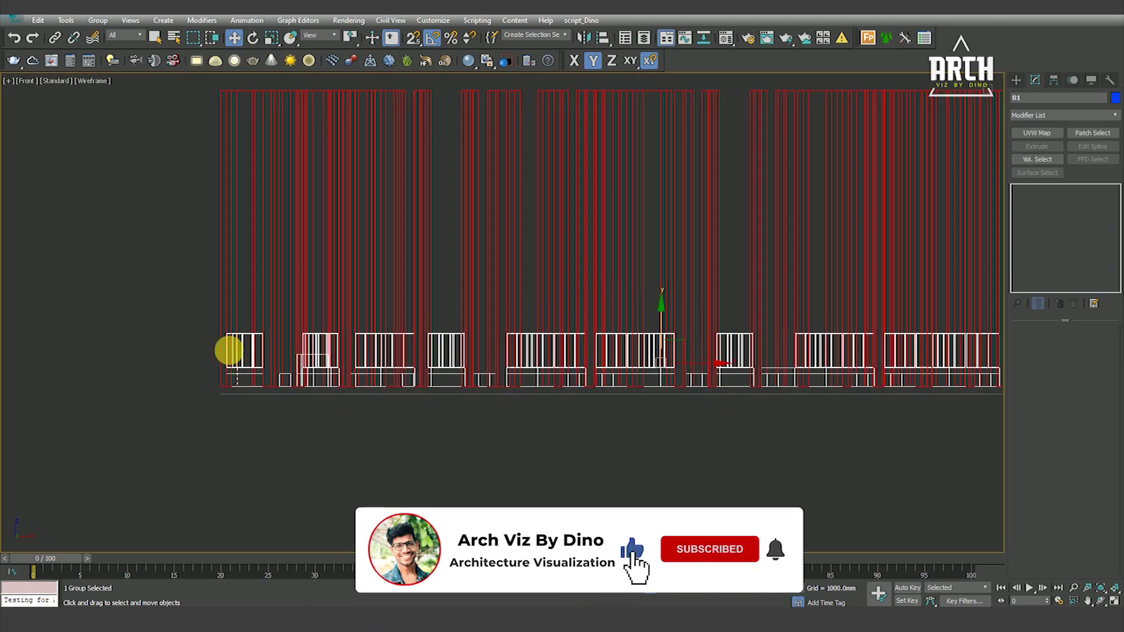
pyautogui.scroll(3, 229, 338)
pyautogui.scroll(-2, 272, 329)
pyautogui.scroll(-3, 276, 346)
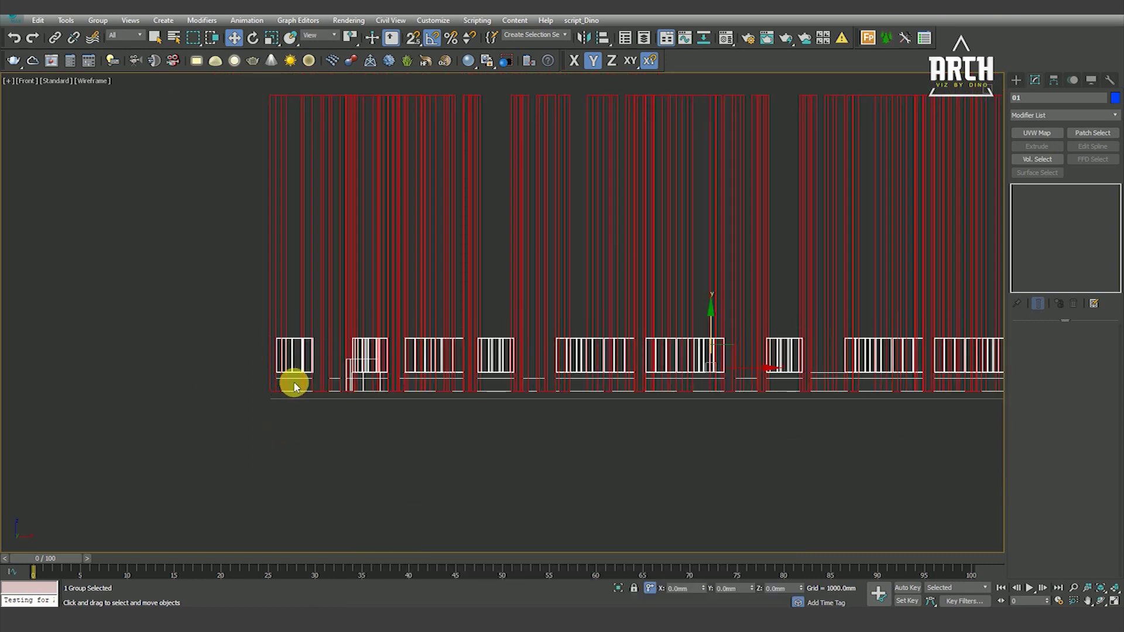
pyautogui.scroll(3, 679, 384)
# Clone the railing group one storey up as an Instance.
pyautogui.keyDown('shift'); pyautogui.moveTo(706, 387); pyautogui.dragTo(705, 276); pyautogui.keyUp('shift')
pyautogui.click(520, 286)
pyautogui.press('Return')
pyautogui.scroll(3, 732, 359)
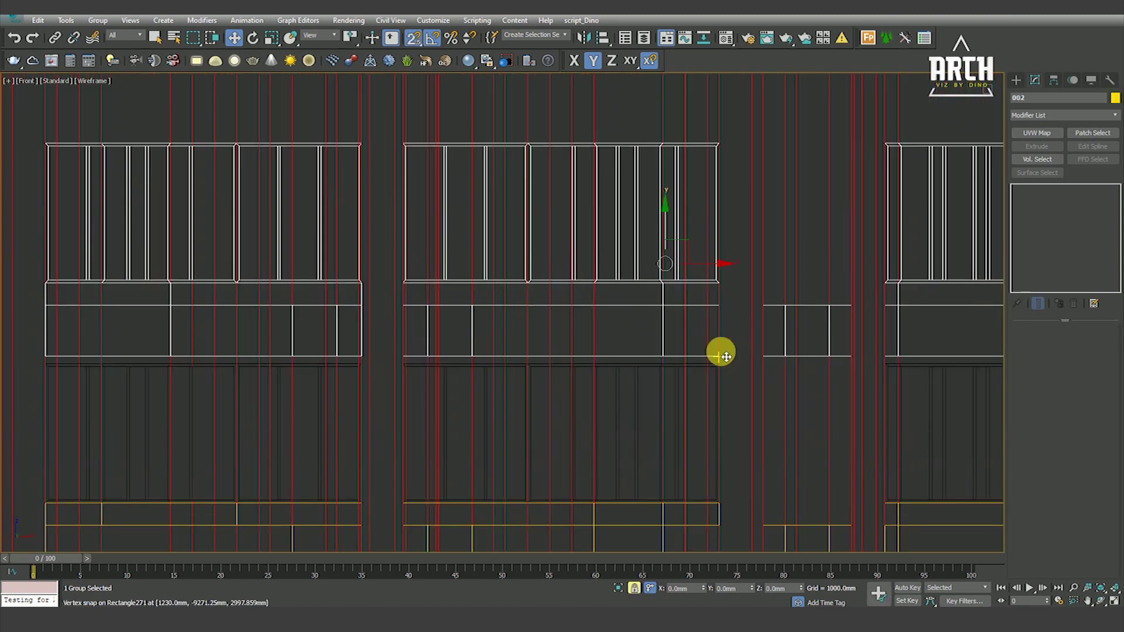
pyautogui.scroll(-3, 739, 352)
# Orbit the shaded building to check the instanced railing copy.
pyautogui.press('F3')
pyautogui.keyDown('alt'); pyautogui.moveTo(734, 337); pyautogui.dragTo(724, 355, button='middle'); pyautogui.keyUp('alt')
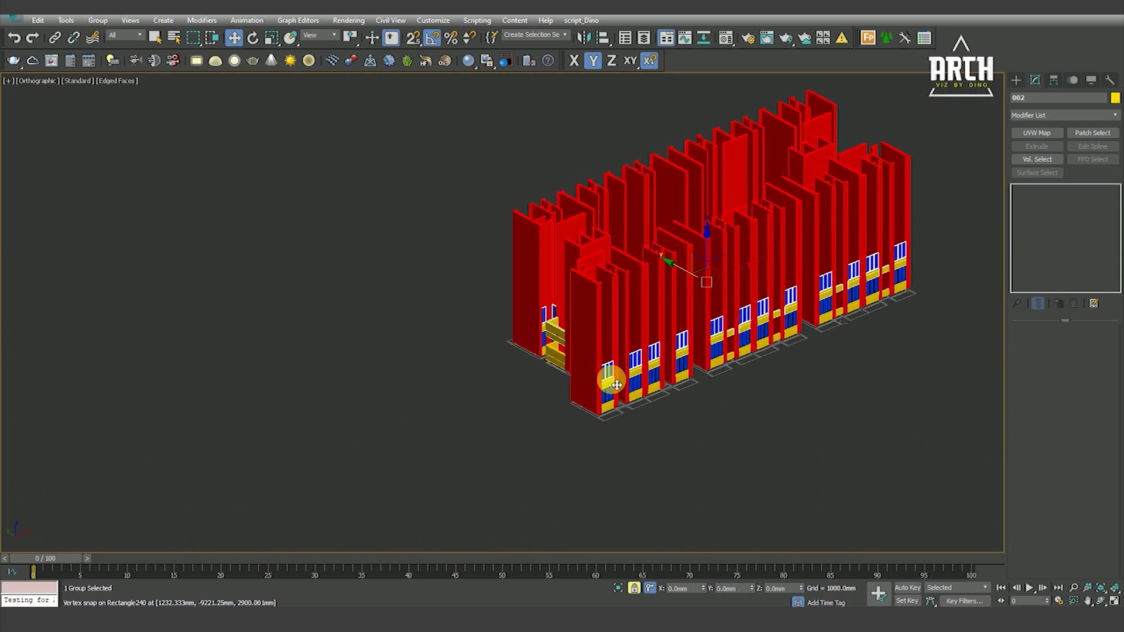
pyautogui.keyDown('alt'); pyautogui.moveTo(724, 354); pyautogui.dragTo(702, 402, button='middle'); pyautogui.keyUp('alt')
pyautogui.scroll(3, 679, 378)
pyautogui.scroll(-3, 653, 369)
pyautogui.keyDown('alt'); pyautogui.moveTo(653, 369); pyautogui.dragTo(723, 380, button='middle'); pyautogui.keyUp('alt')
# Return to Front wireframe and bring the railing back to its original lower position.
pyautogui.press('F4')
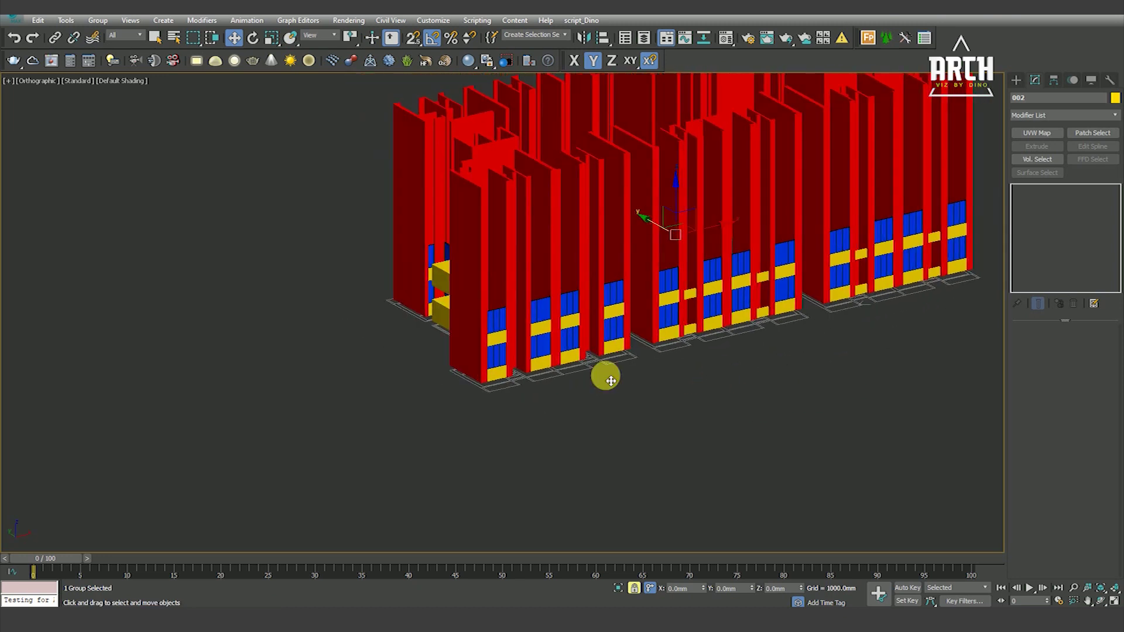
pyautogui.press('f')
pyautogui.press('F3')
pyautogui.scroll(-3, 586, 351)
pyautogui.scroll(2, 568, 355)
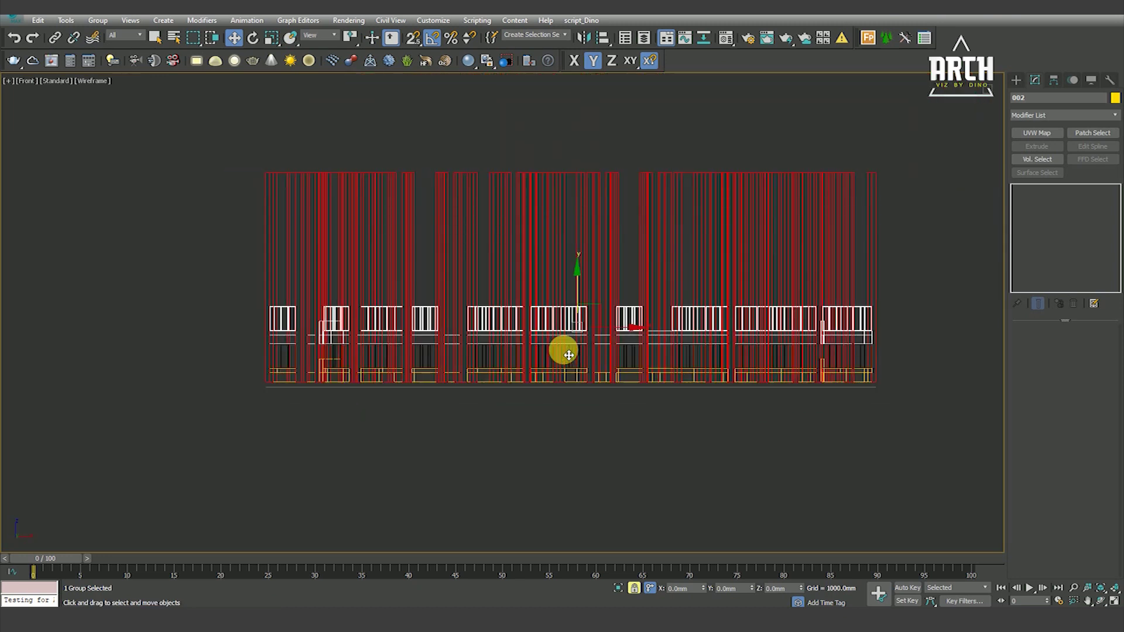
pyautogui.moveTo(579, 330); pyautogui.dragTo(499, 357)
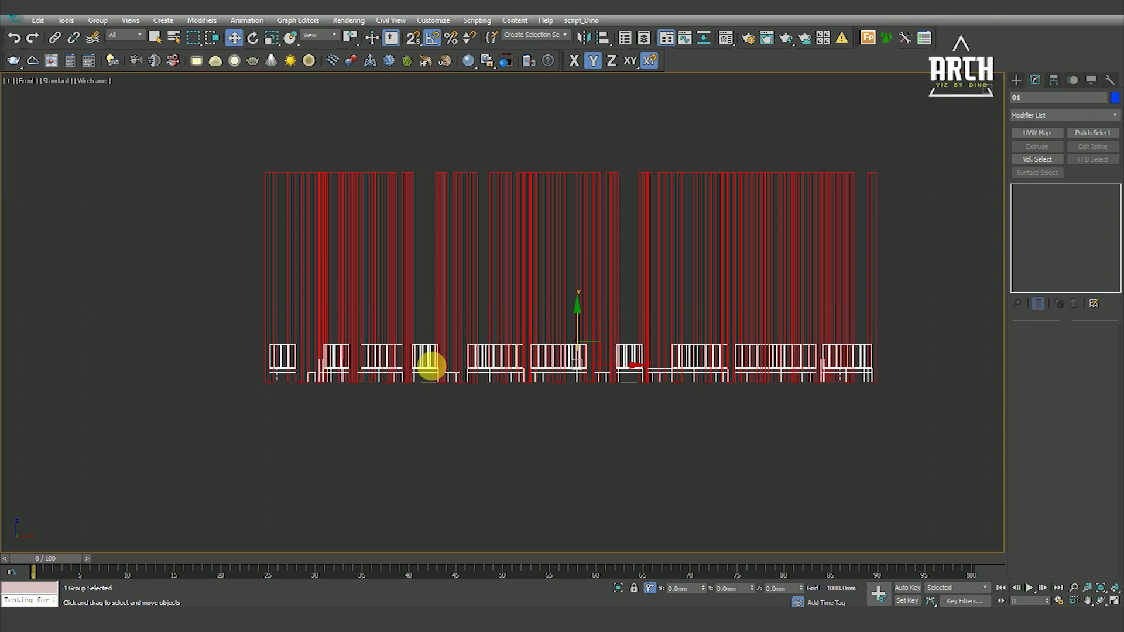
pyautogui.click(66, 21)
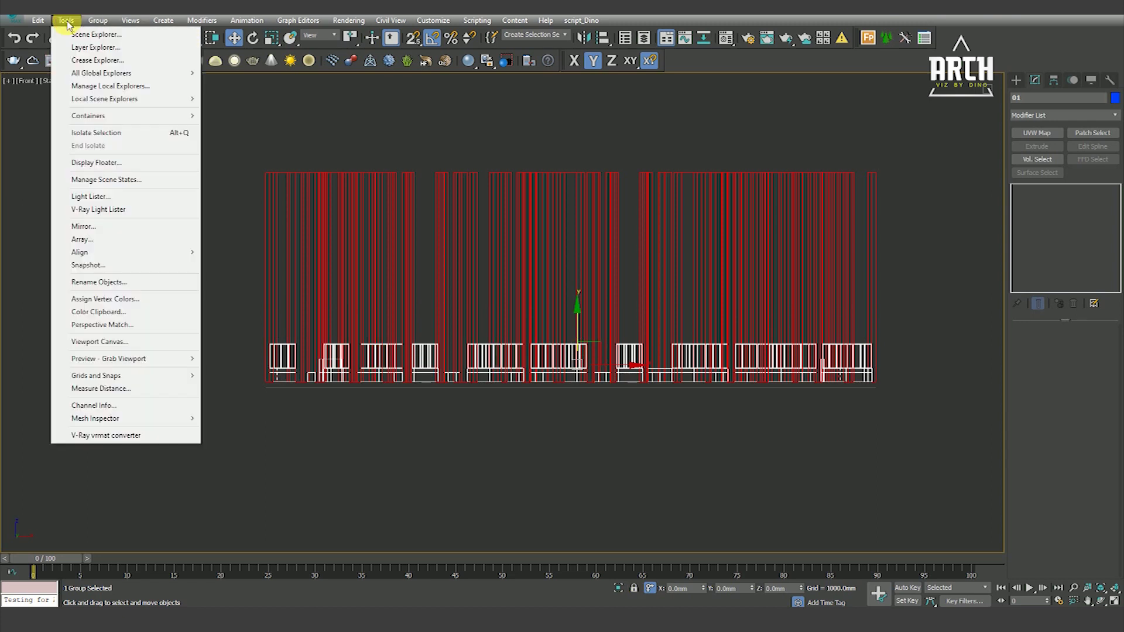
# Open the Array dialog for railing group 01 and move it clear of the building.
pyautogui.click(82, 239)
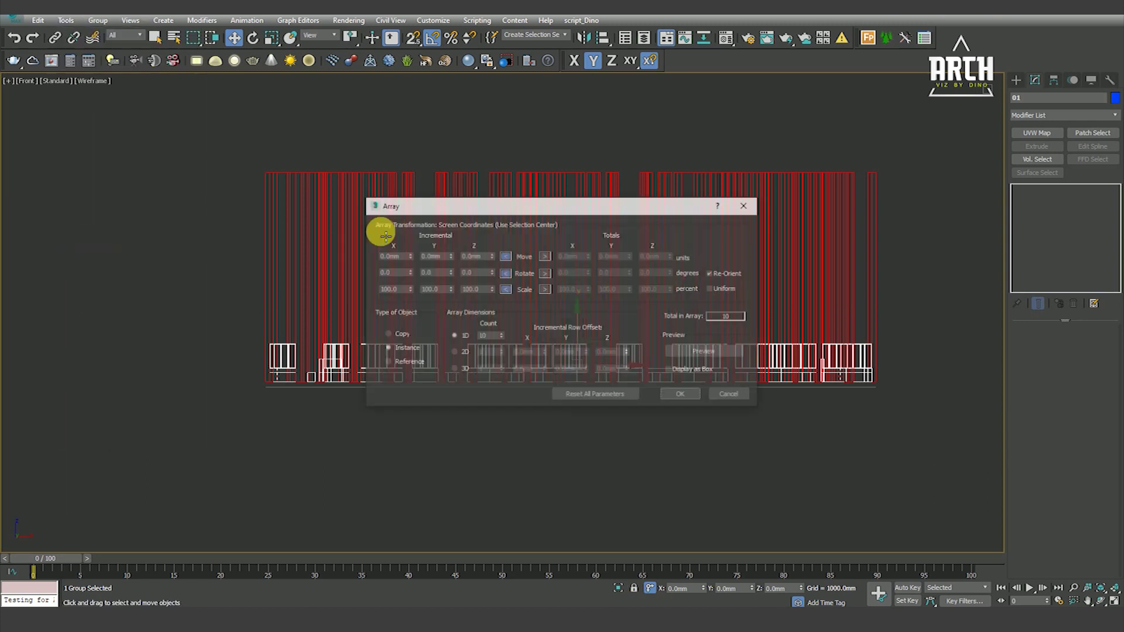
pyautogui.moveTo(413, 211); pyautogui.dragTo(670, 167)
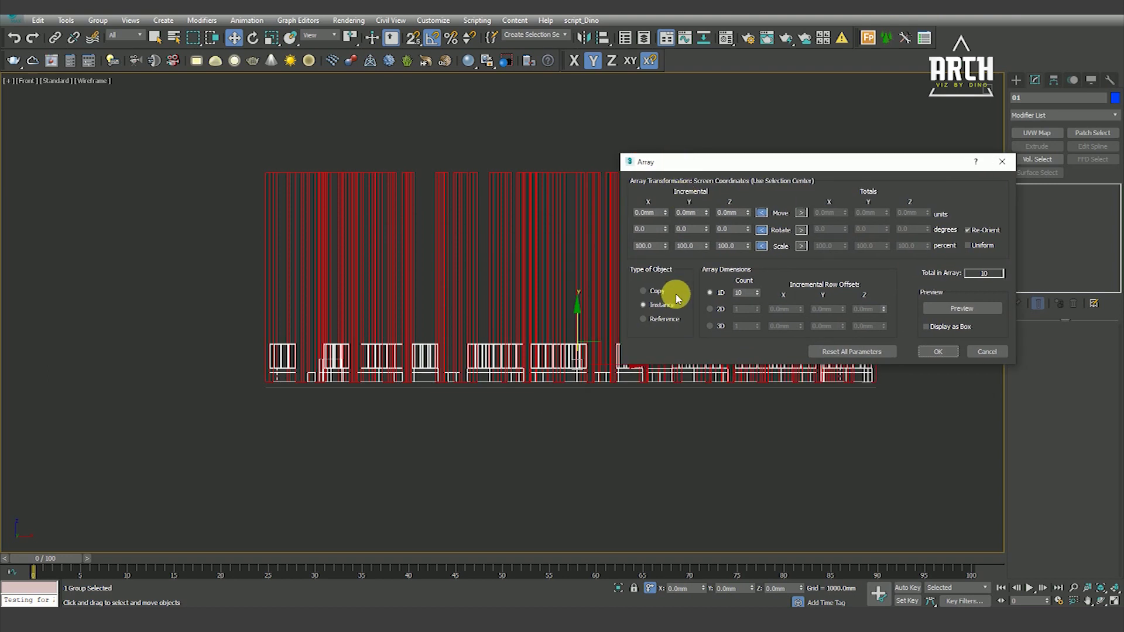
pyautogui.scroll(-5, 406, 306)
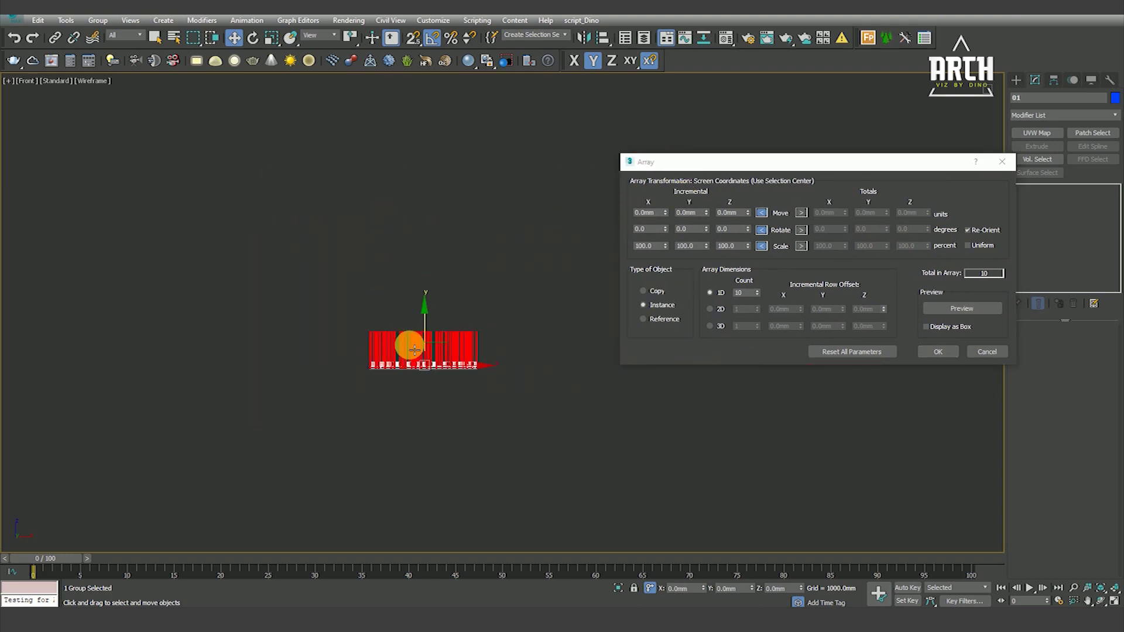
pyautogui.scroll(3, 406, 341)
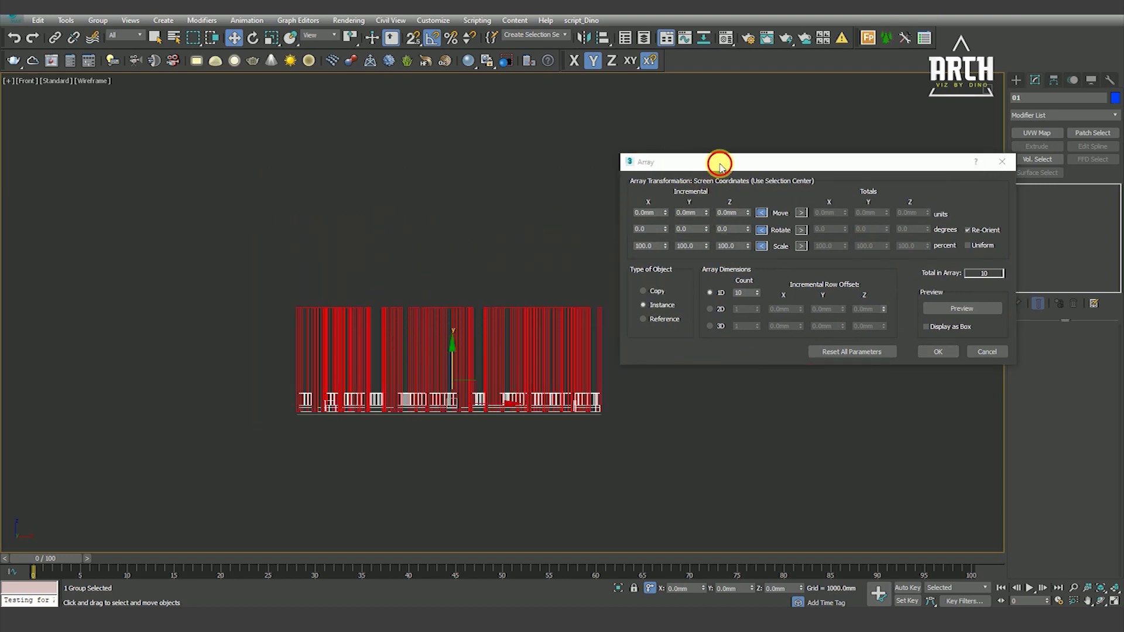
pyautogui.moveTo(715, 167); pyautogui.dragTo(744, 174)
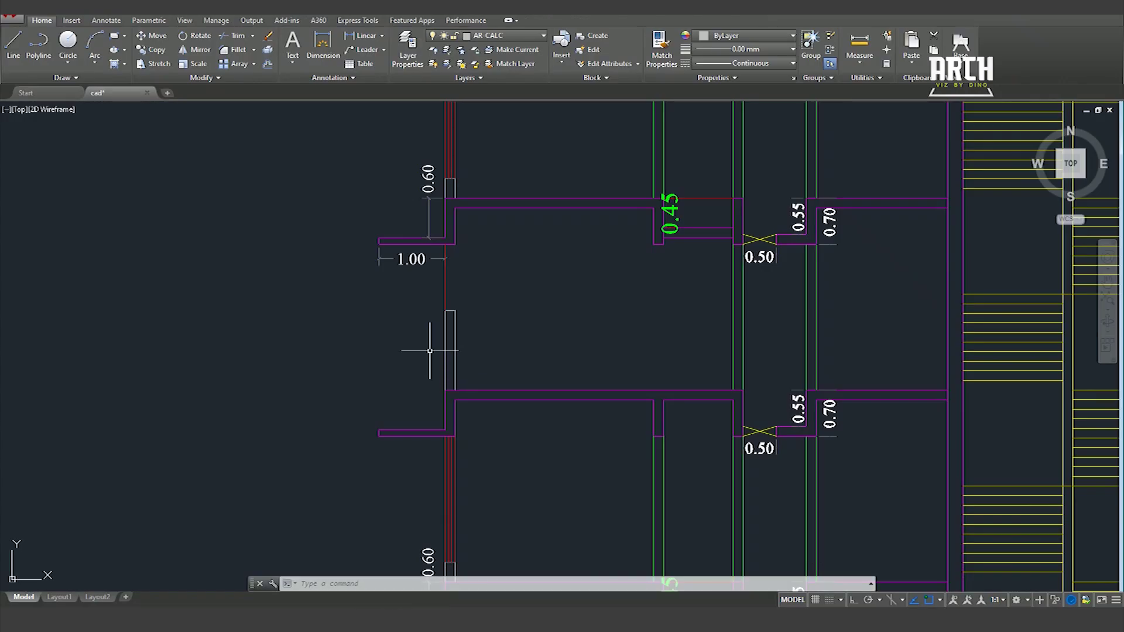
# Measure the wall-corner distance on the plan with DIST, reading 2.90.
pyautogui.moveTo(430, 351); pyautogui.dragTo(427, 381, button='middle')
pyautogui.write('i')
pyautogui.press('Return')
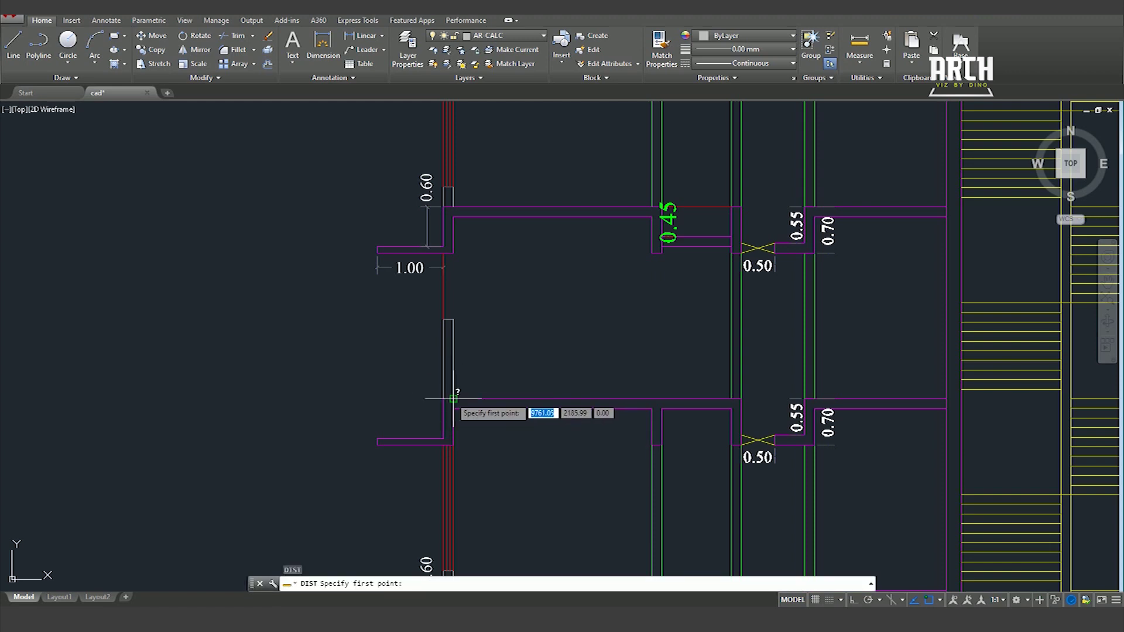
pyautogui.click(453, 399)
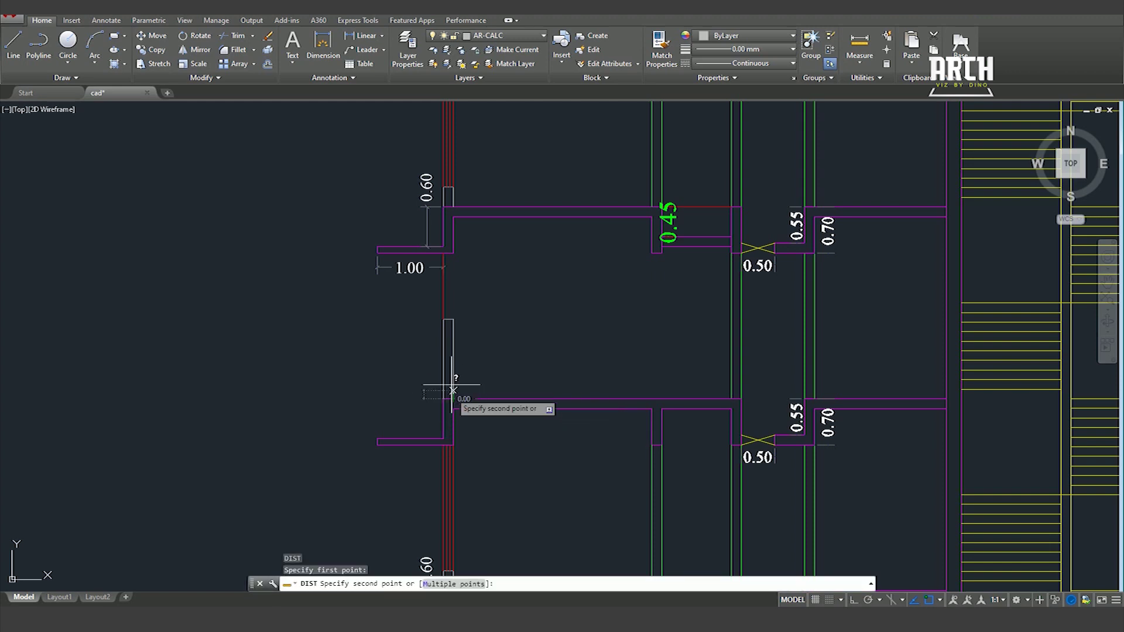
pyautogui.click(453, 206)
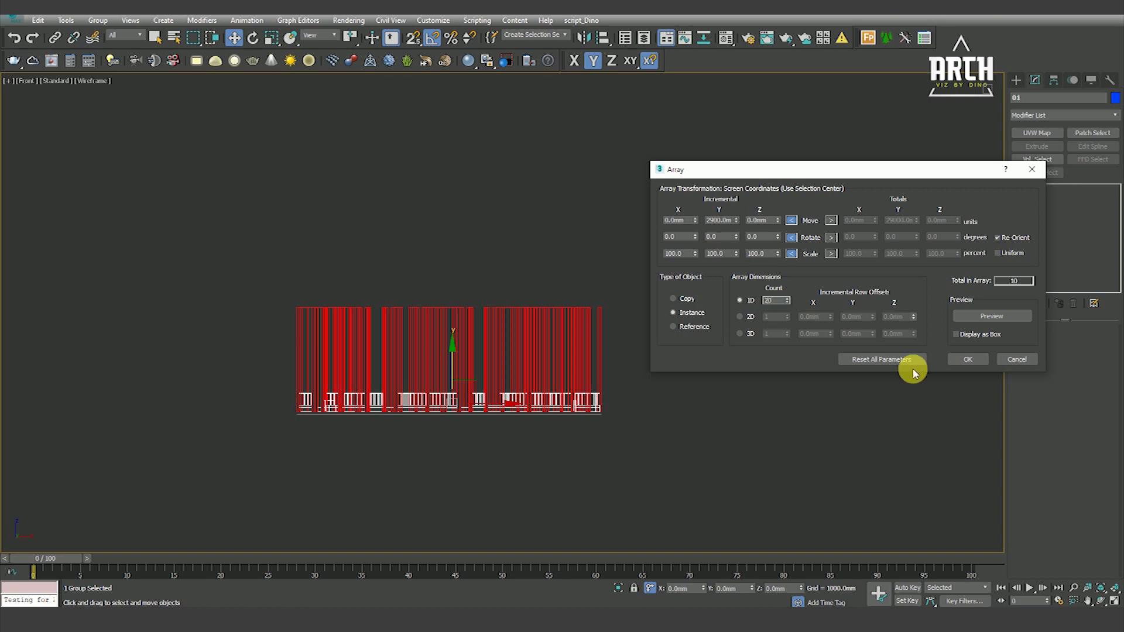
# Preview and create the array of 20 railing instances at 2900mm Y spacing, then deselect.
pyautogui.click(997, 315)
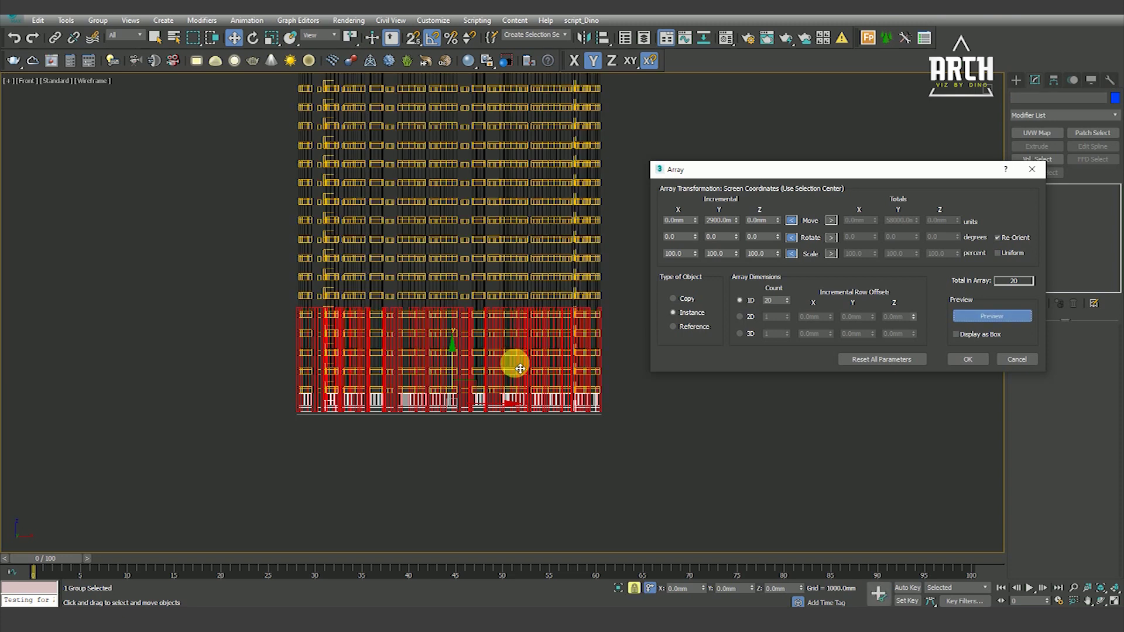
pyautogui.scroll(-2, 477, 252)
pyautogui.scroll(-1, 439, 304)
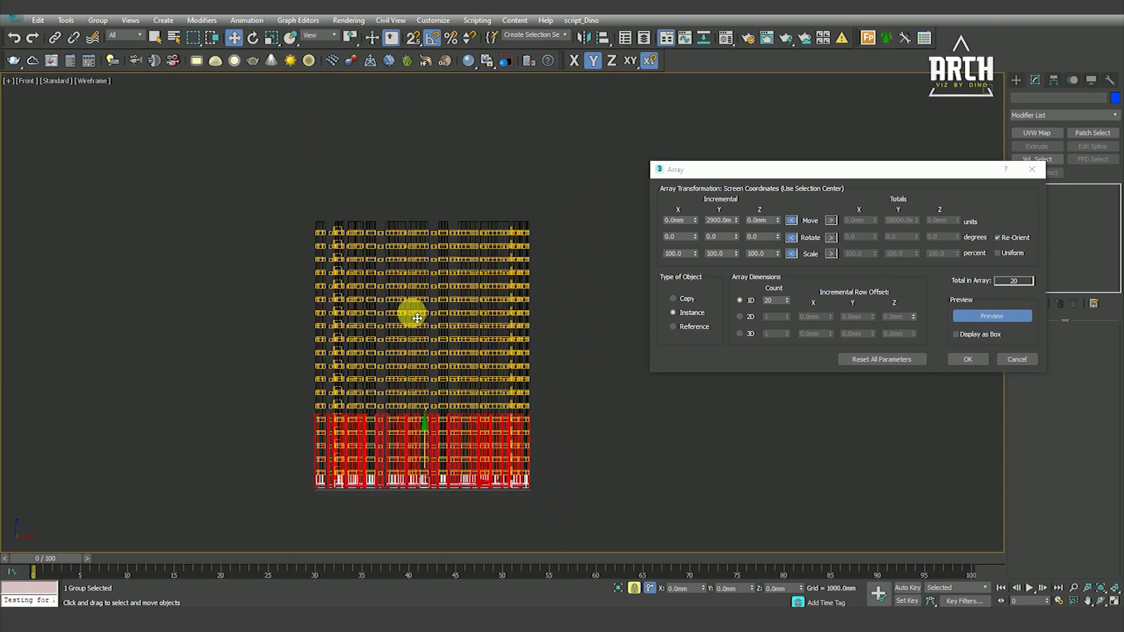
pyautogui.scroll(1, 539, 421)
pyautogui.scroll(1, 549, 389)
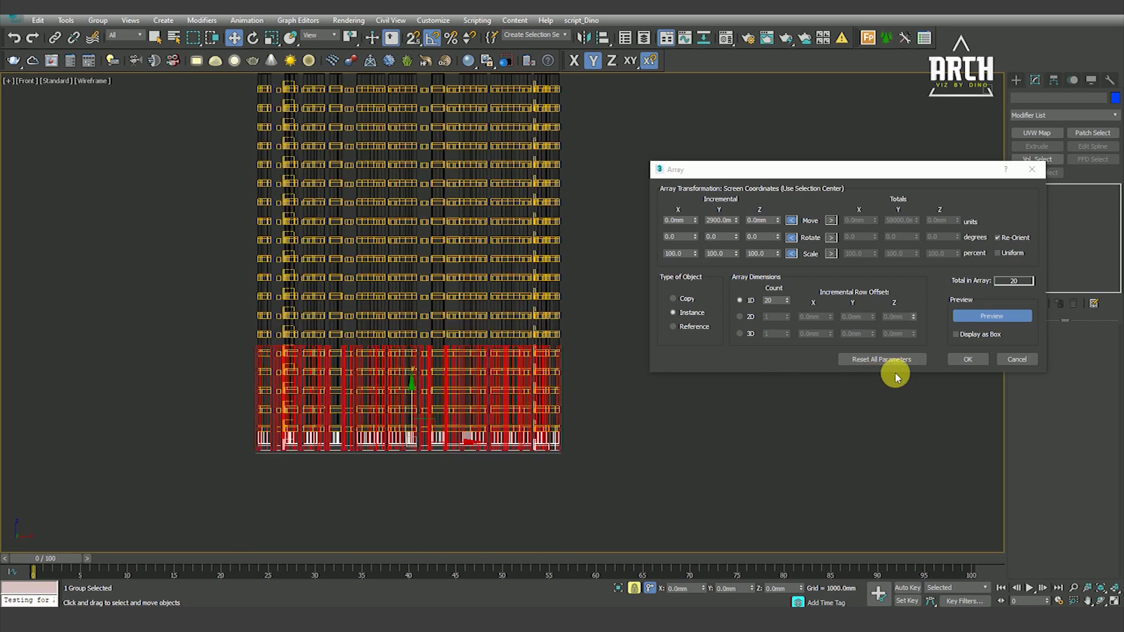
pyautogui.click(967, 359)
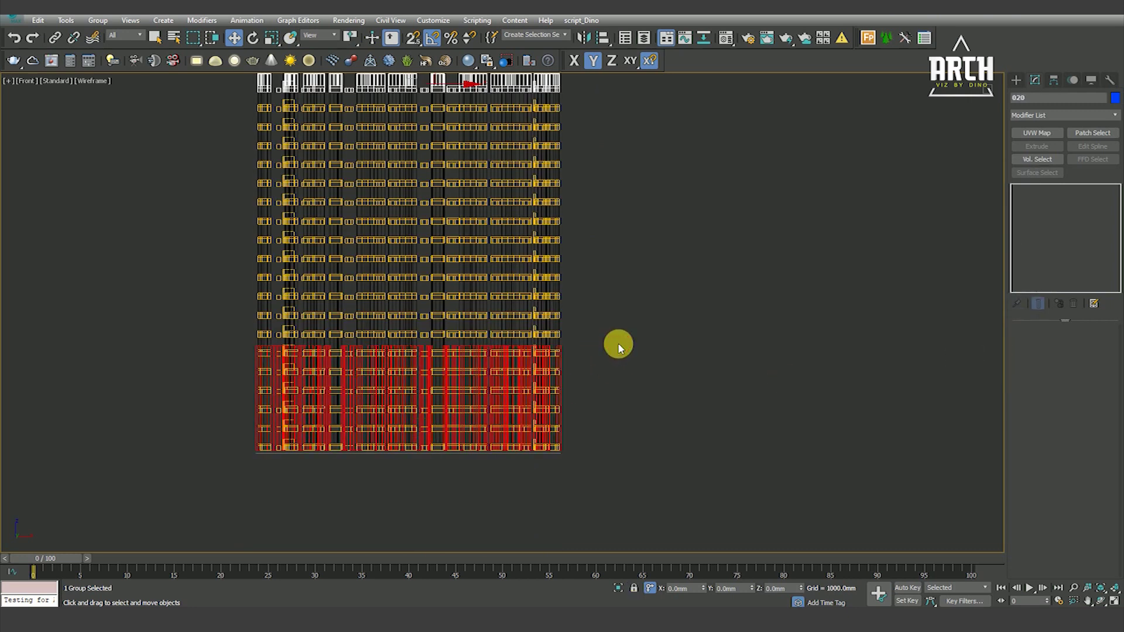
pyautogui.click(619, 346)
pyautogui.scroll(-1, 544, 281)
pyautogui.scroll(1, 563, 349)
pyautogui.scroll(2, 589, 333)
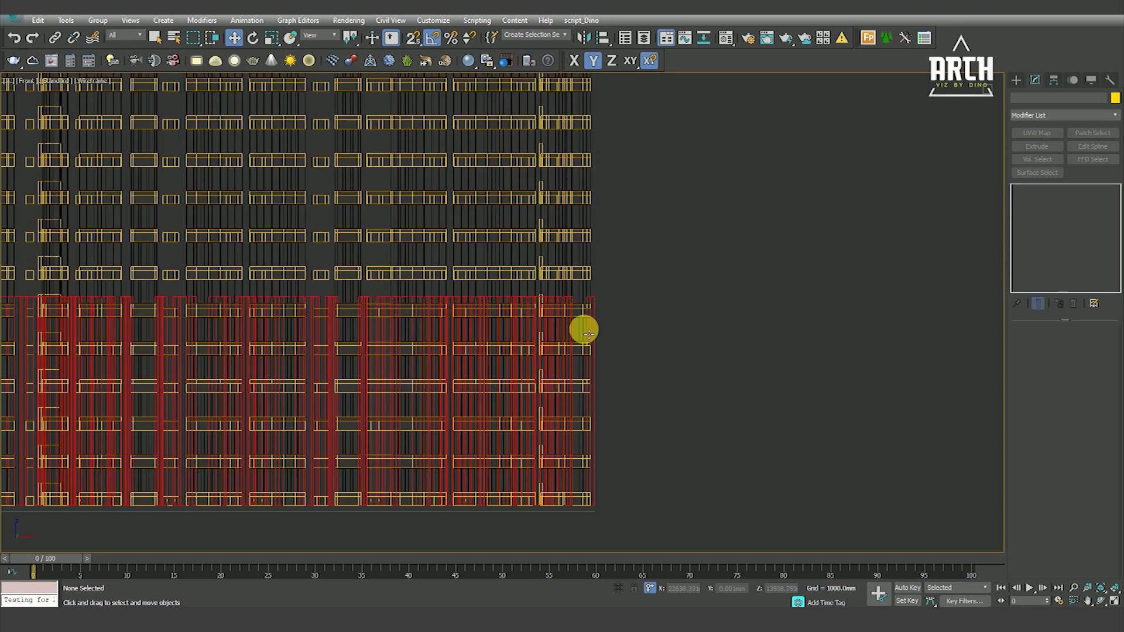
pyautogui.click(588, 331)
# Drag the Wall's Extrude Amount up to 560450mm.
pyautogui.scroll(-3, 609, 337)
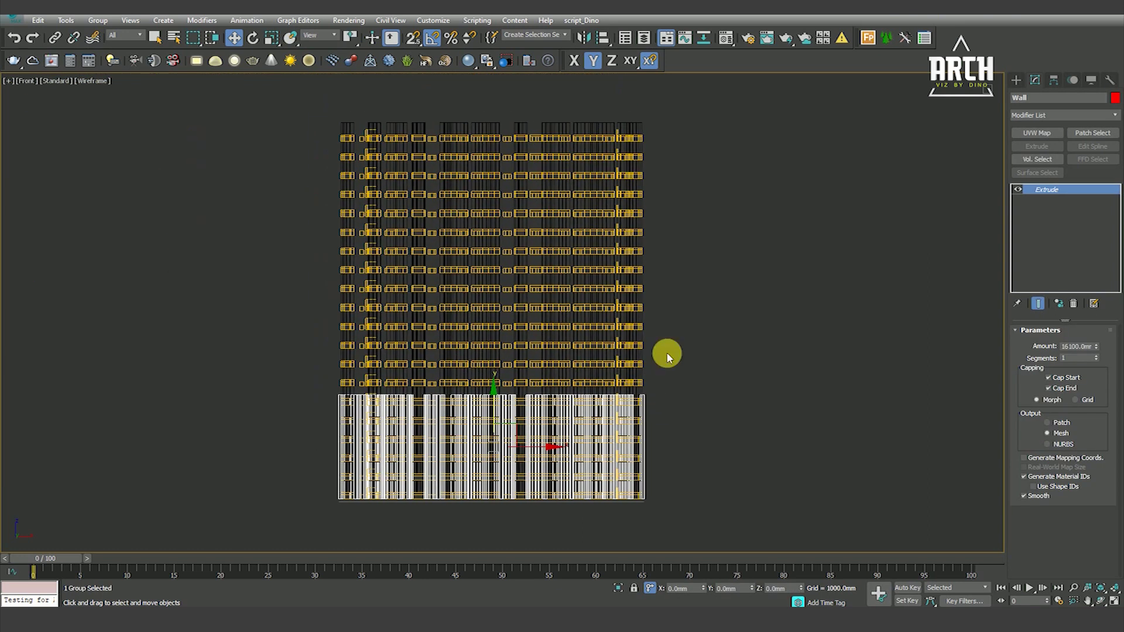
pyautogui.doubleClick(1088, 348)
pyautogui.moveTo(1097, 347)
pyautogui.mouseDown()
pyautogui.moveTo(1065, 101)
pyautogui.moveTo(1051, 600)
pyautogui.mouseUp()
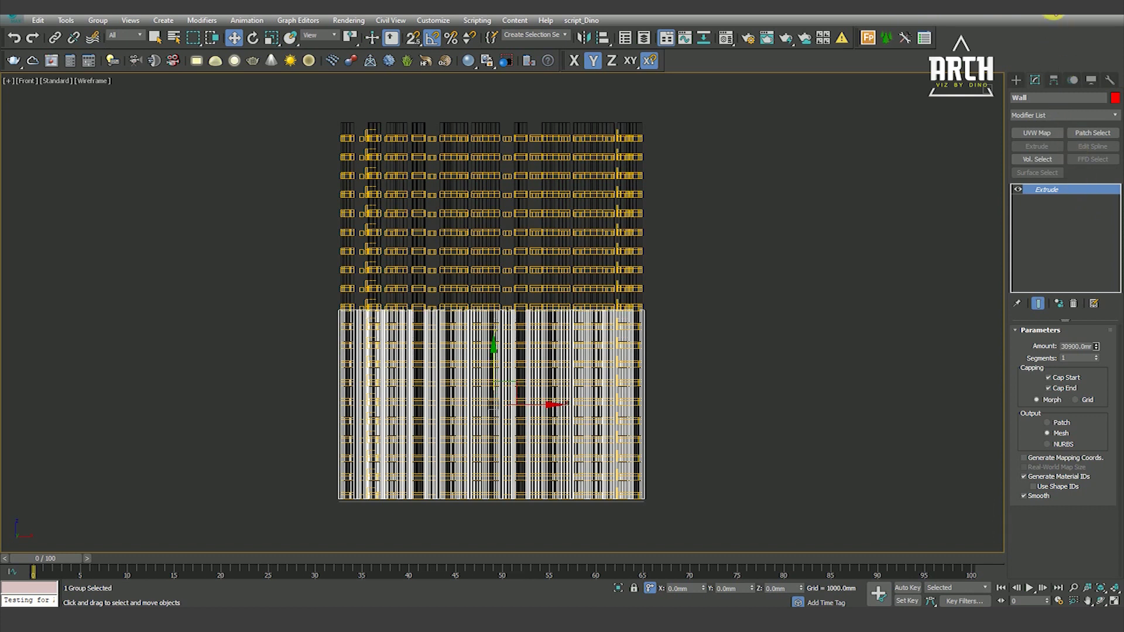
pyautogui.moveTo(1037, 599); pyautogui.dragTo(1009, 586)
pyautogui.moveTo(852, 469); pyautogui.dragTo(778, 417)
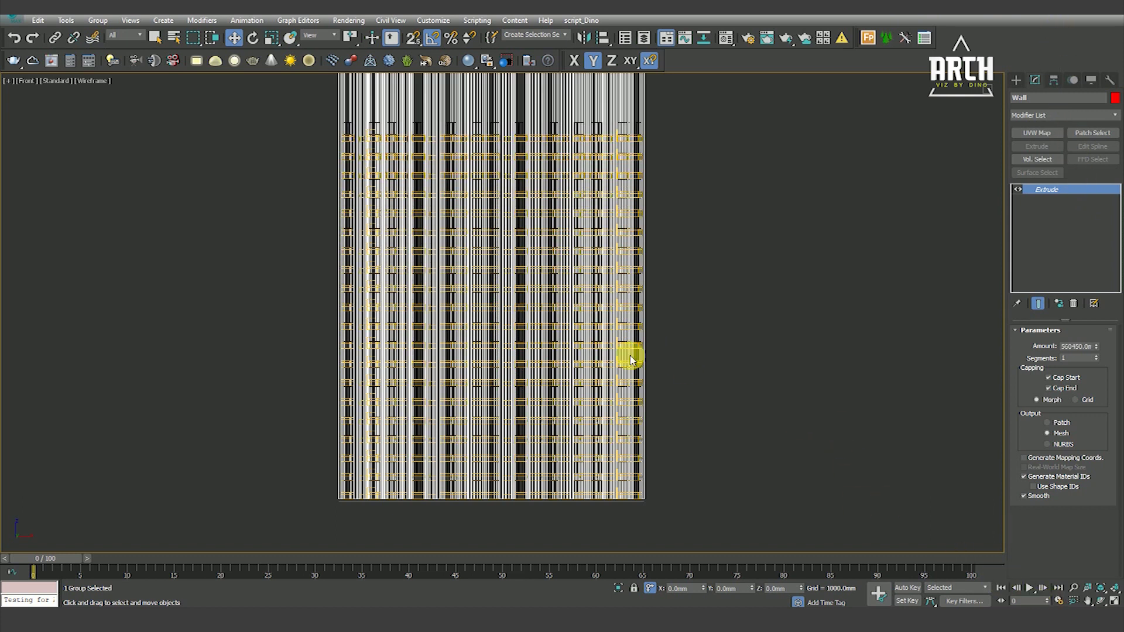
pyautogui.scroll(-3, 629, 365)
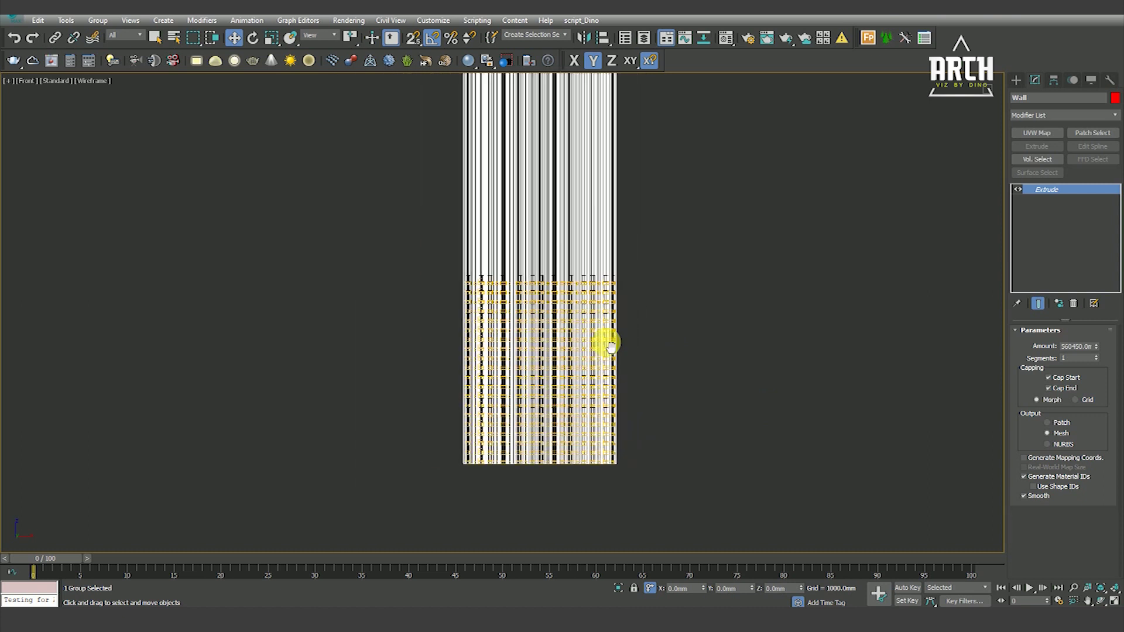
pyautogui.press('super')
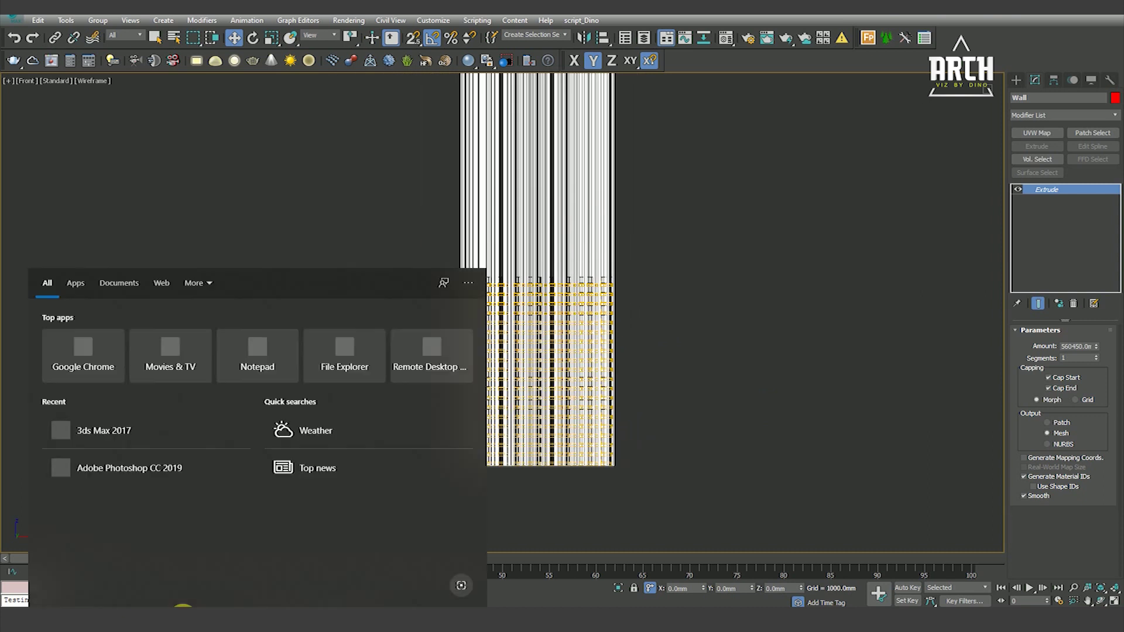
# Compute 2900 × 20 = 58,000 in Windows Calculator.
pyautogui.write('cal')
pyautogui.press('Return')
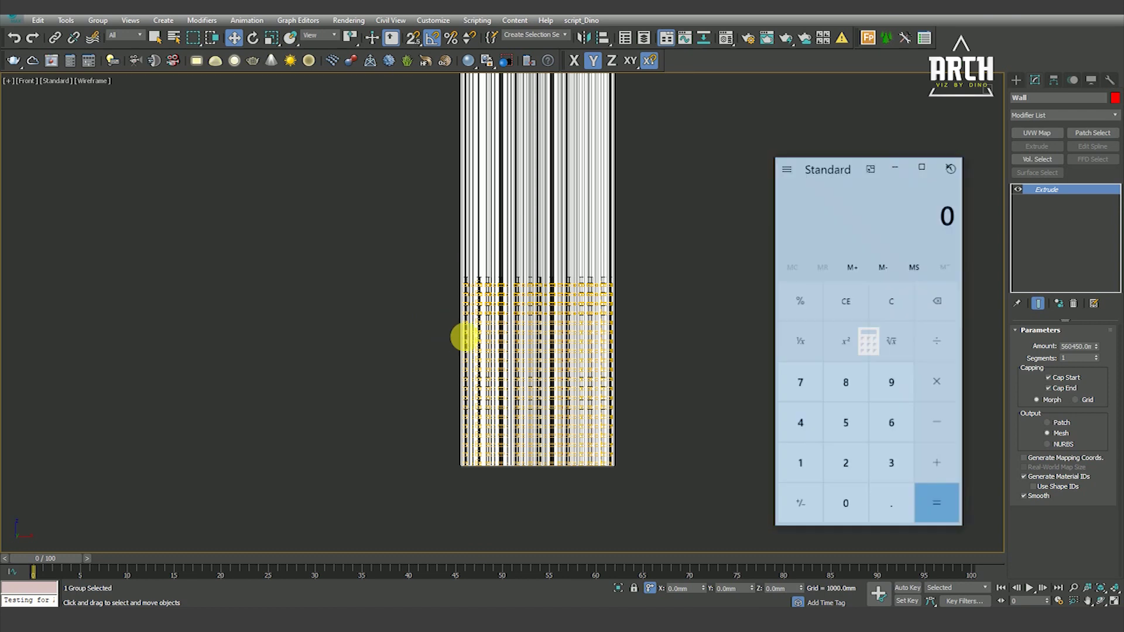
pyautogui.write('29')
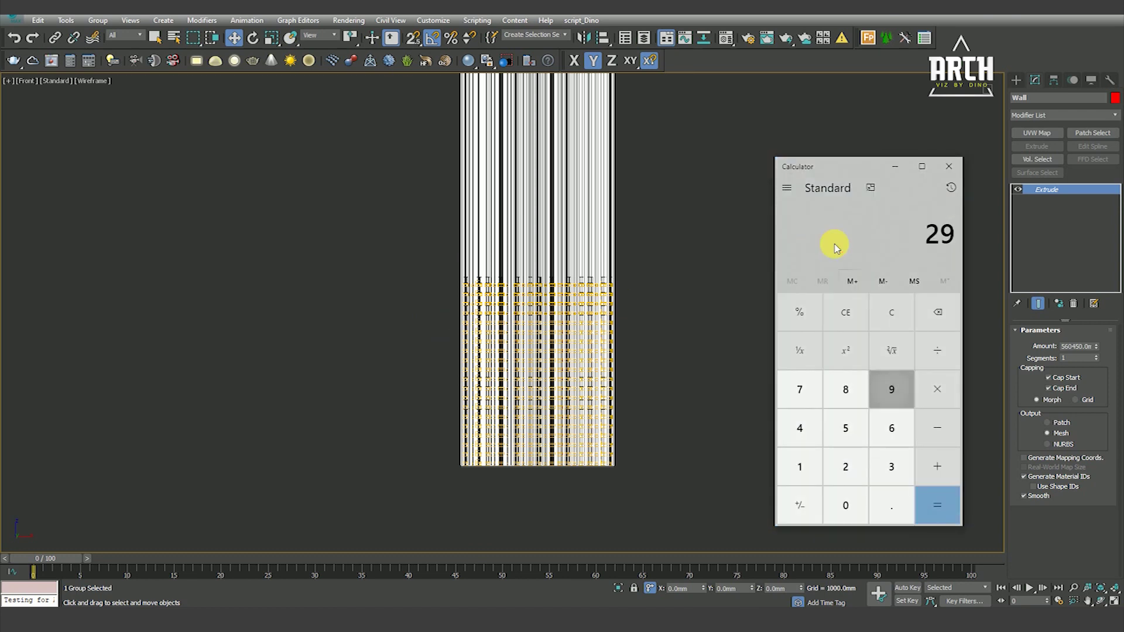
pyautogui.write(',900')
pyautogui.write('*')
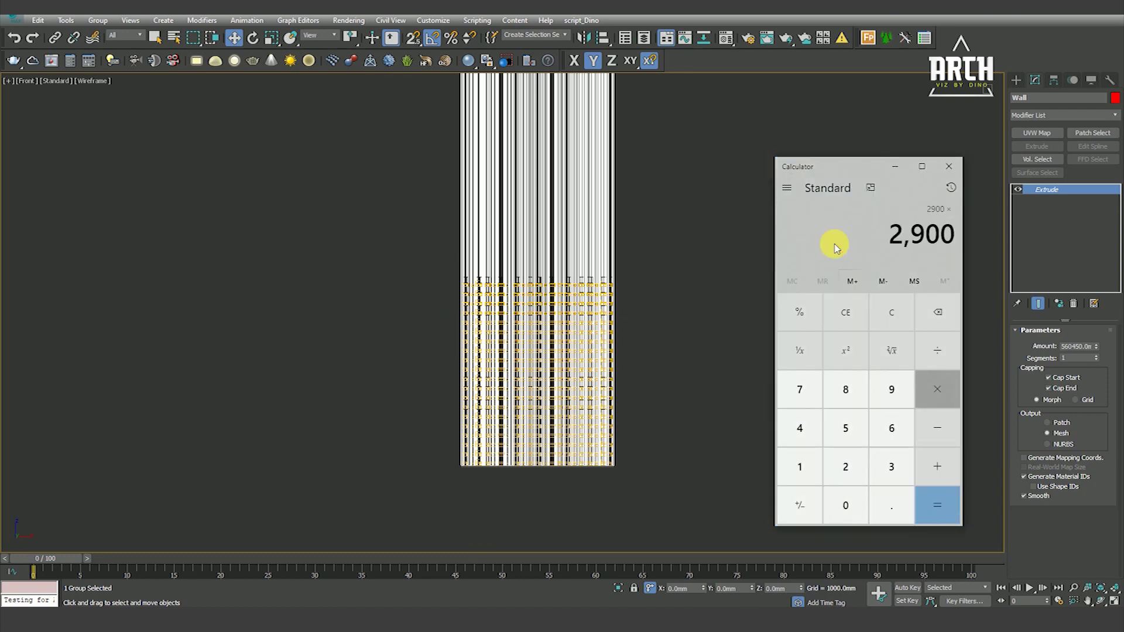
pyautogui.write('0')
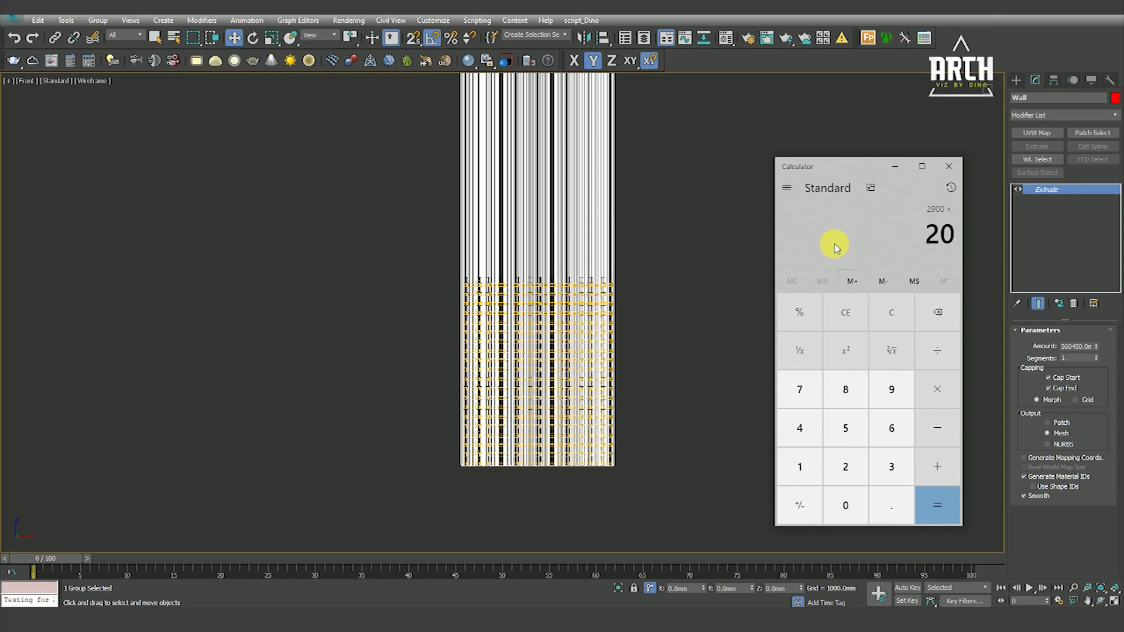
pyautogui.click(949, 167)
pyautogui.write('580')
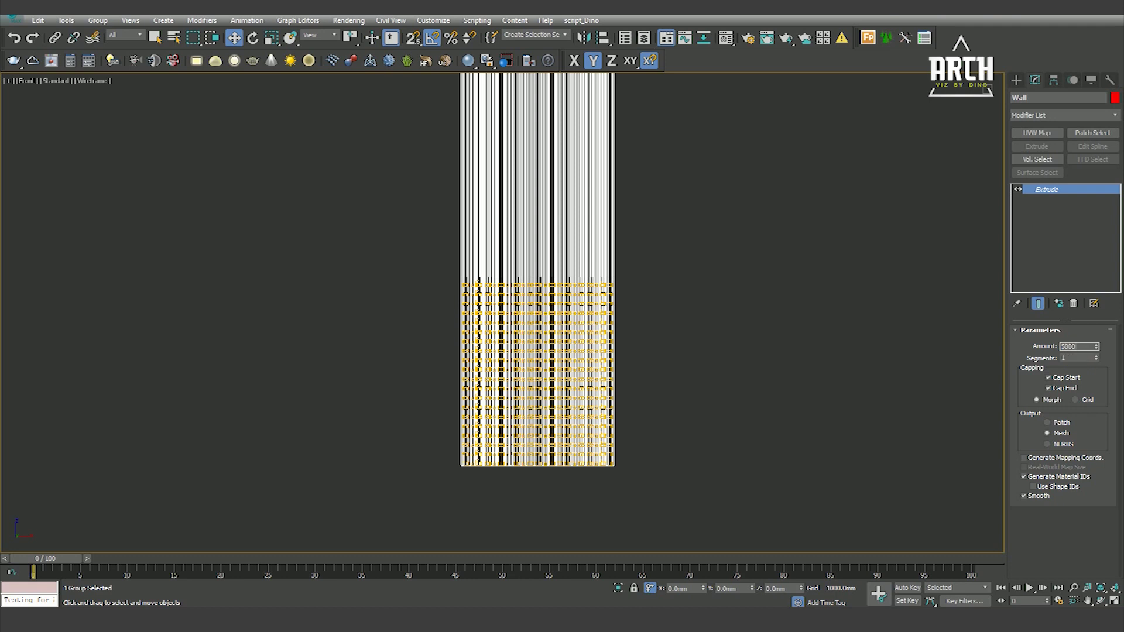
# Set the Wall's Extrude Amount to 58000 mm and frame the wall.
pyautogui.write('0')
pyautogui.press('Return')
pyautogui.moveTo(611, 301); pyautogui.dragTo(652, 258, button='middle')
pyautogui.scroll(3, 656, 259)
pyautogui.scroll(2, 662, 254)
pyautogui.scroll(3, 663, 254)
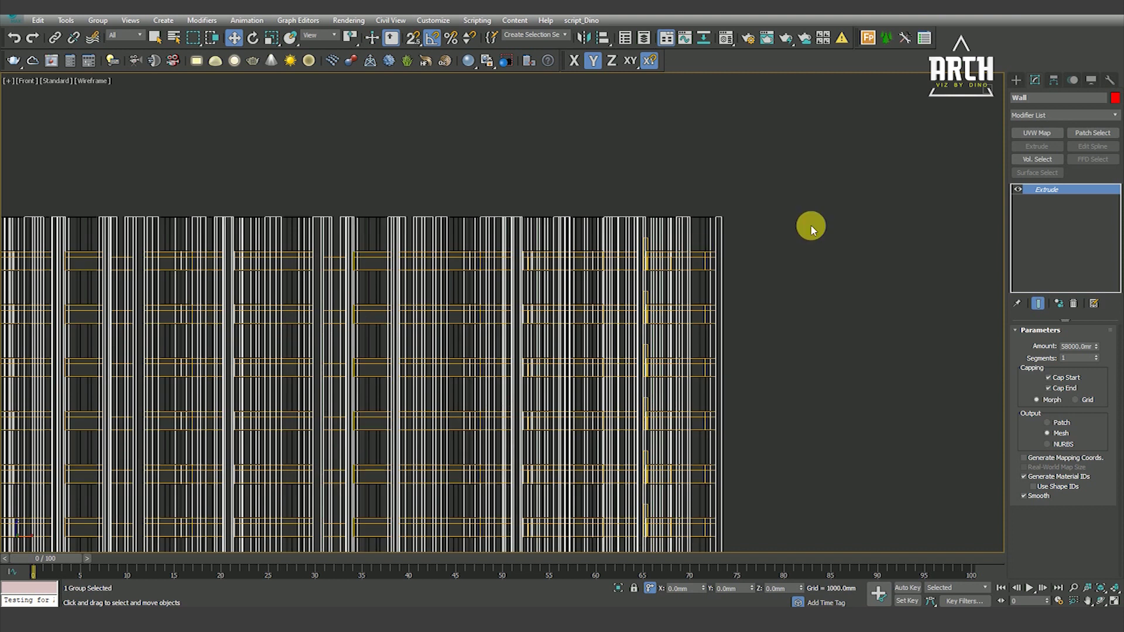
# Clone rooftop group 020 upward as instance 021 onto the top of the wall.
pyautogui.click(811, 230)
pyautogui.click(700, 263)
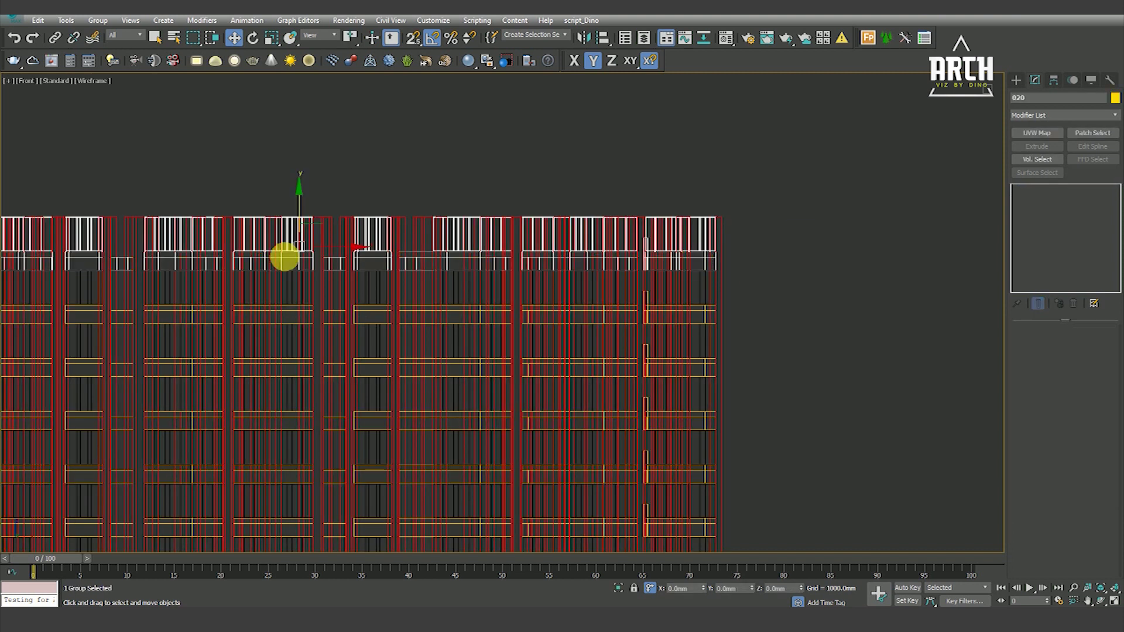
pyautogui.moveTo(285, 258); pyautogui.dragTo(515, 258, button='middle')
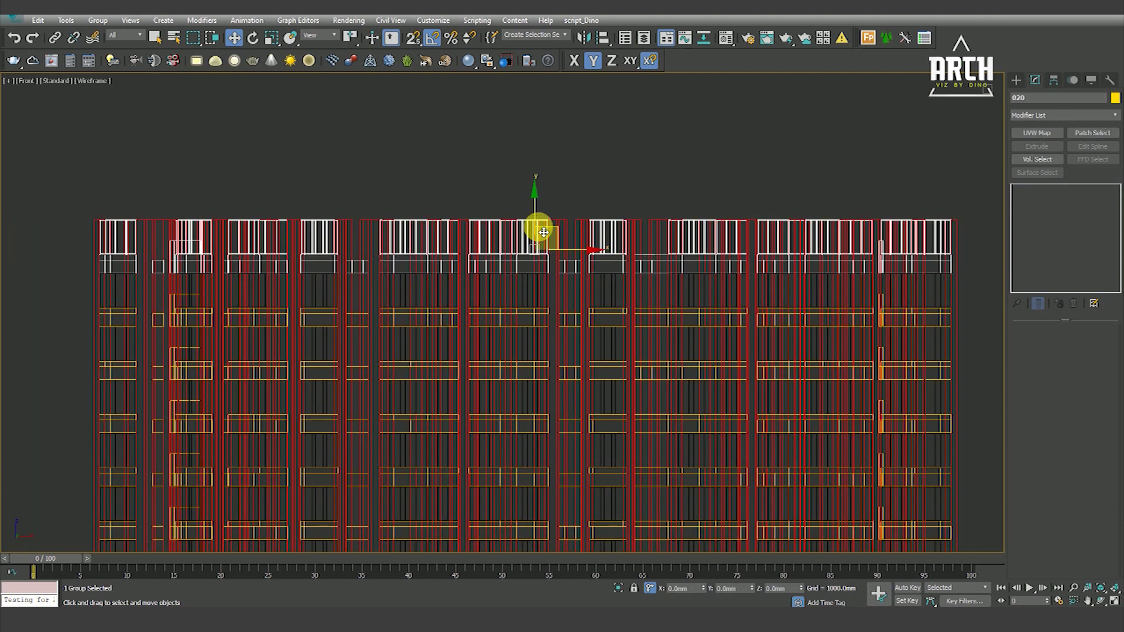
pyautogui.keyDown('shift'); pyautogui.moveTo(534, 222); pyautogui.dragTo(538, 161); pyautogui.keyUp('shift')
pyautogui.click(556, 363)
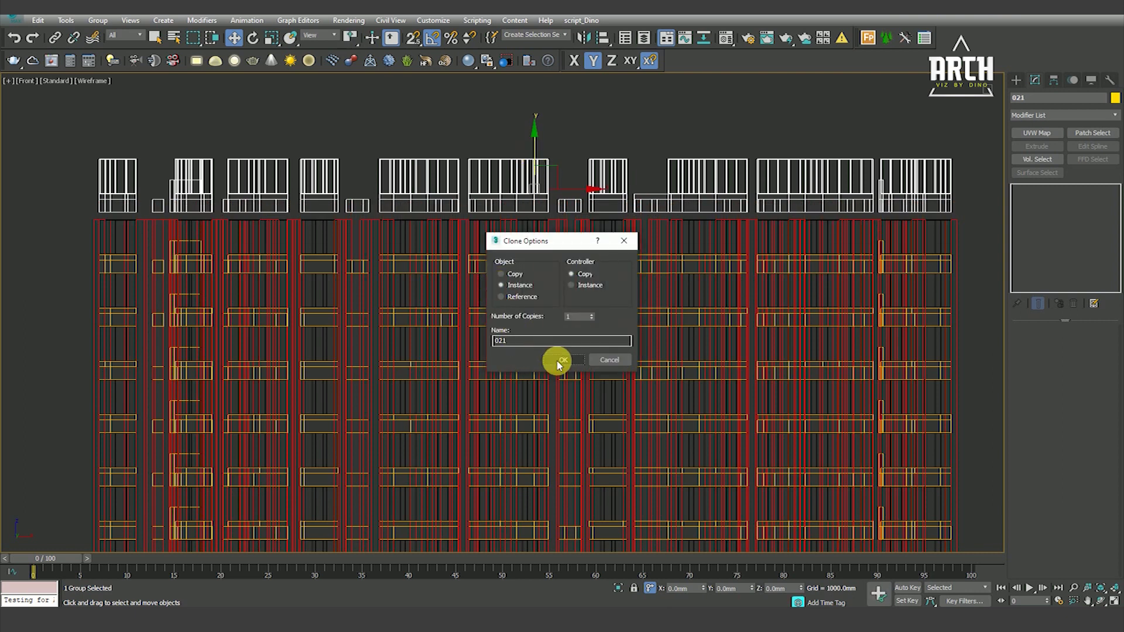
pyautogui.scroll(3, 536, 216)
pyautogui.scroll(3, 547, 215)
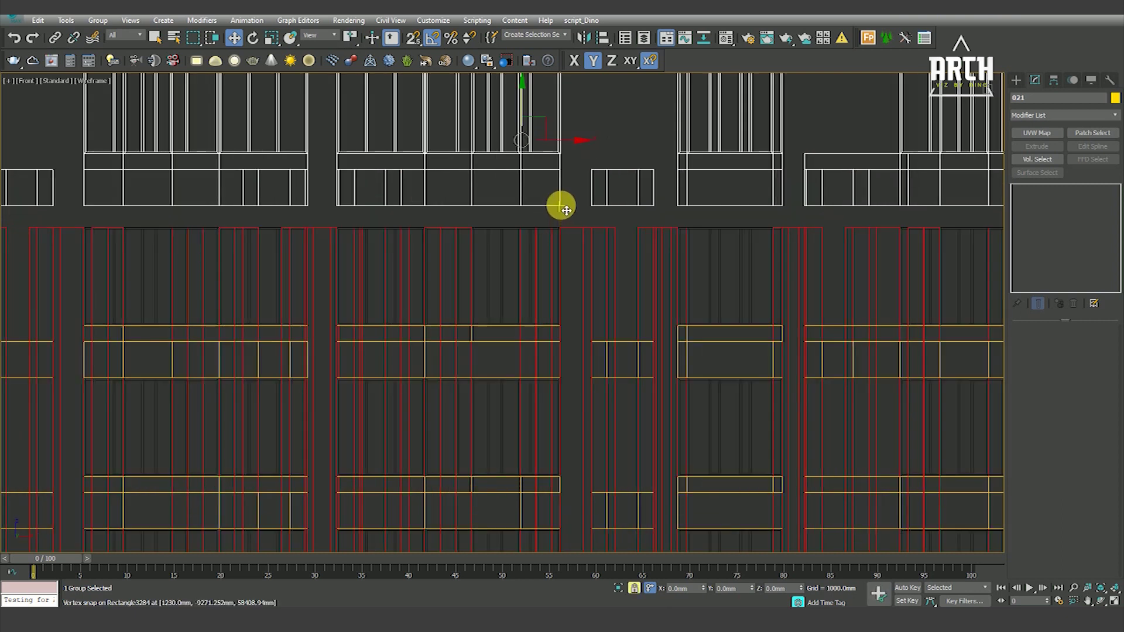
pyautogui.scroll(-5, 565, 225)
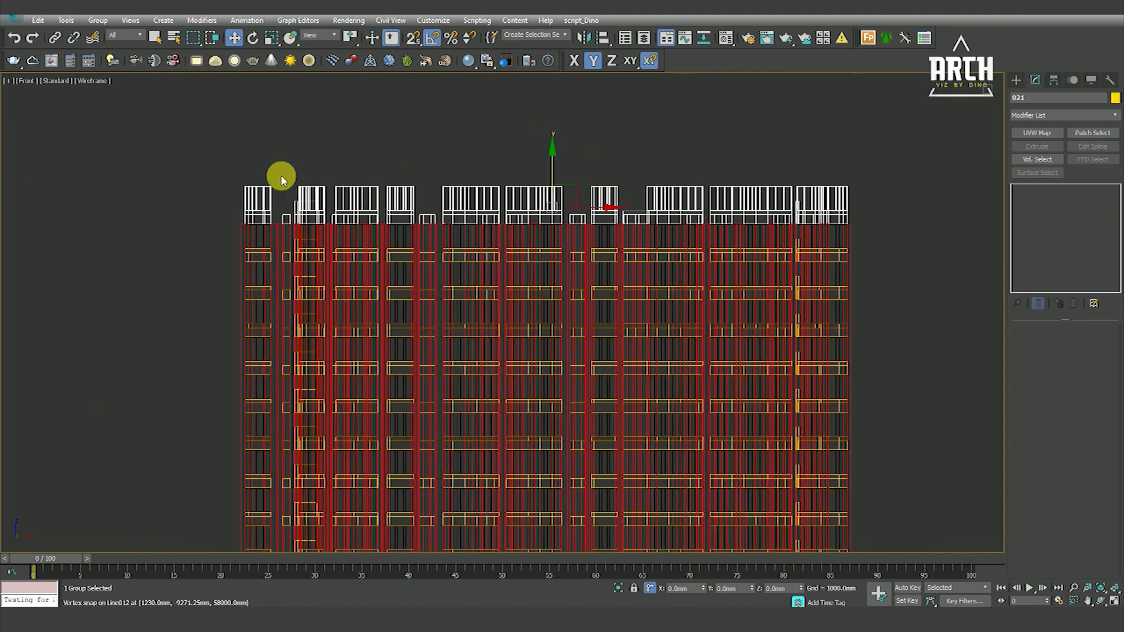
# Open the groups recursively and delete the white rooftop objects.
pyautogui.click(98, 20)
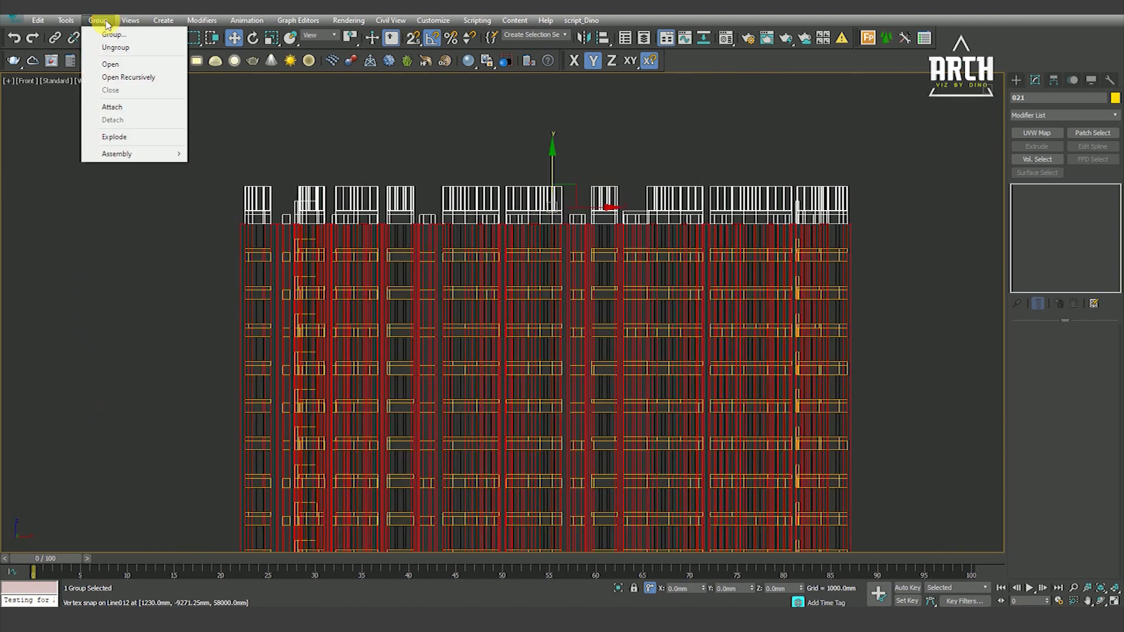
pyautogui.click(123, 76)
pyautogui.moveTo(107, 125)
pyautogui.mouseDown()
pyautogui.moveTo(898, 228)
pyautogui.moveTo(899, 214)
pyautogui.mouseUp()
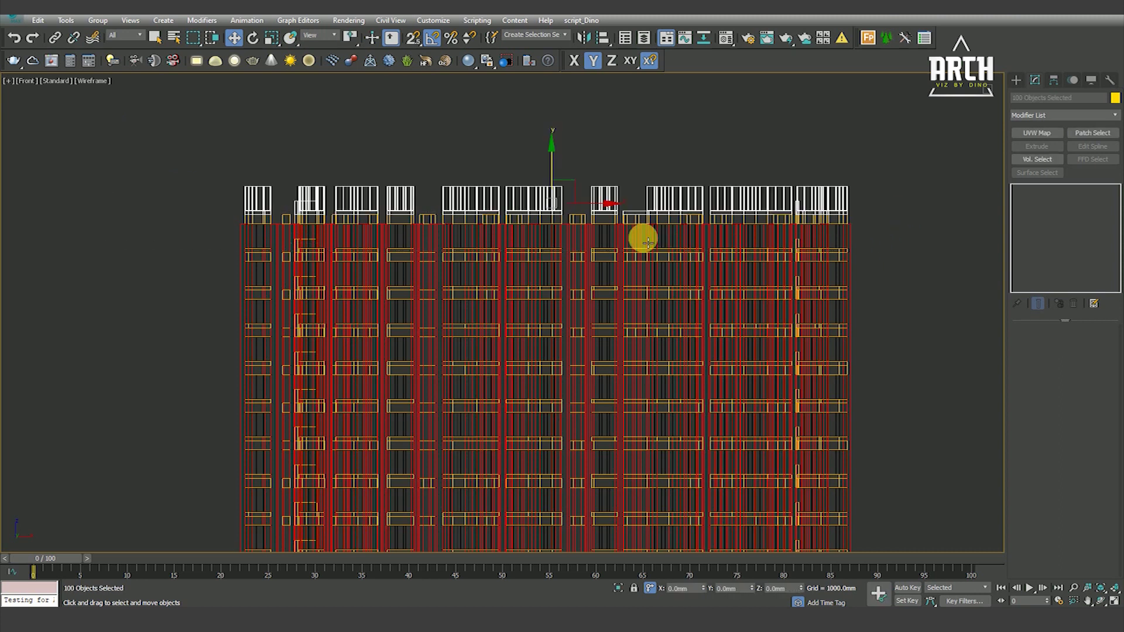
pyautogui.press('Delete')
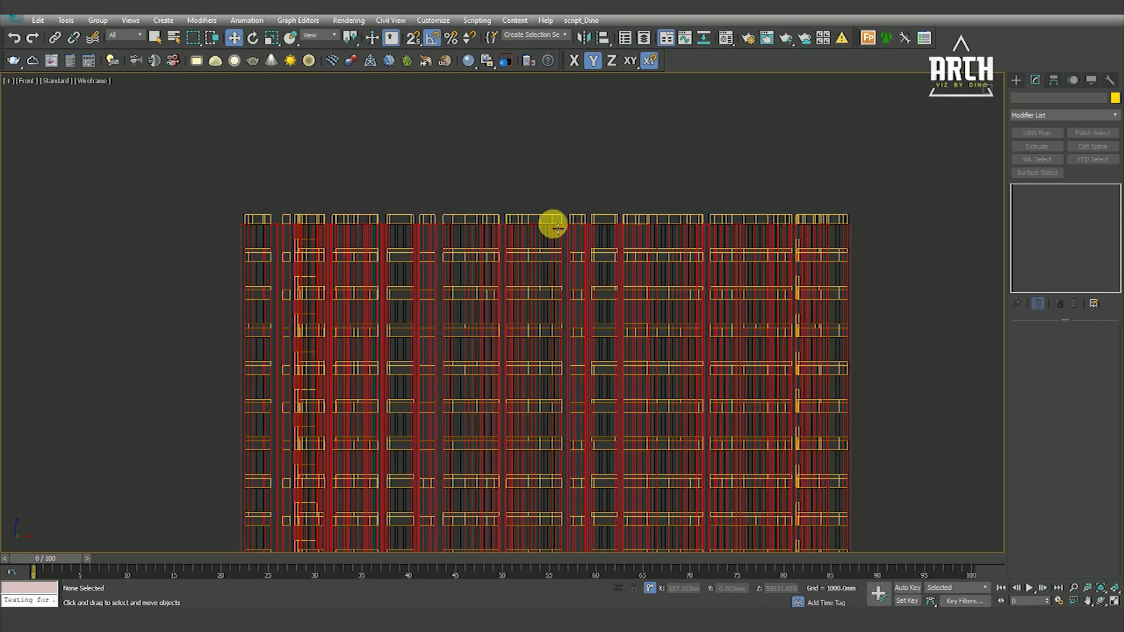
# Switch to shaded edged faces and set the Wall's Extrude Amount to 58700 mm.
pyautogui.press('F3')
pyautogui.scroll(2, 557, 227)
pyautogui.click(576, 234)
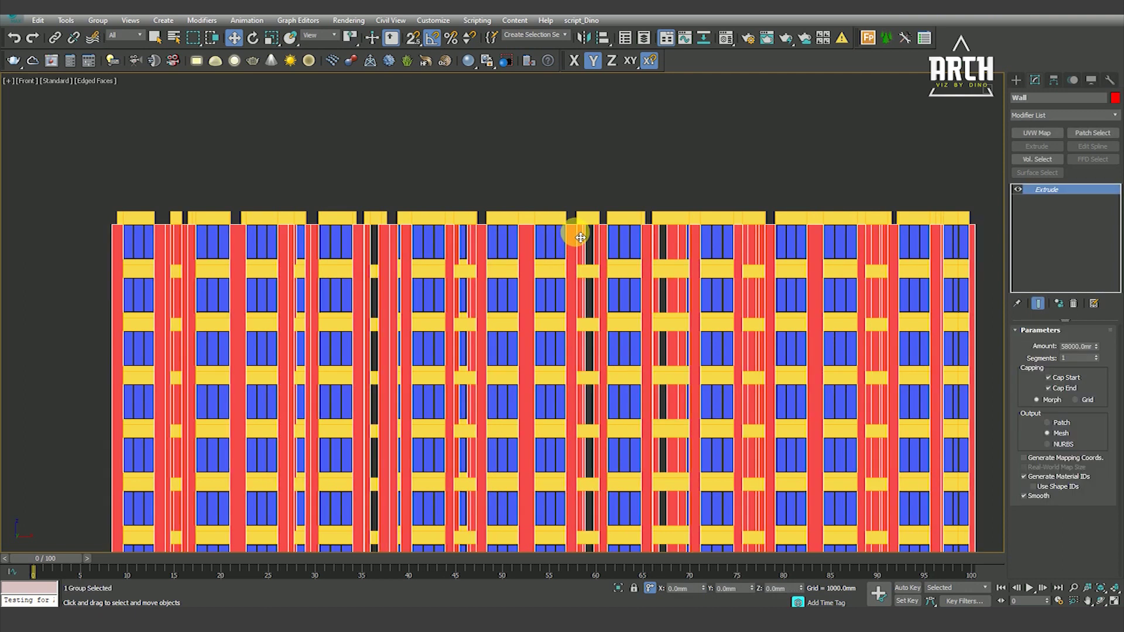
pyautogui.scroll(3, 575, 229)
pyautogui.scroll(3, 571, 211)
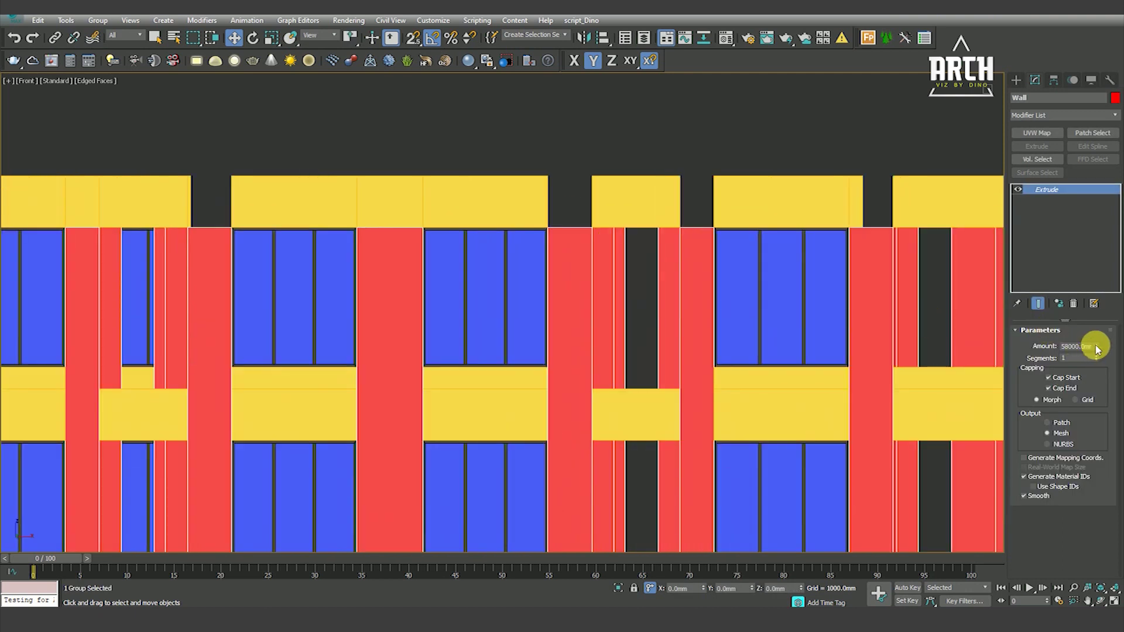
pyautogui.moveTo(1094, 339); pyautogui.dragTo(1092, 263)
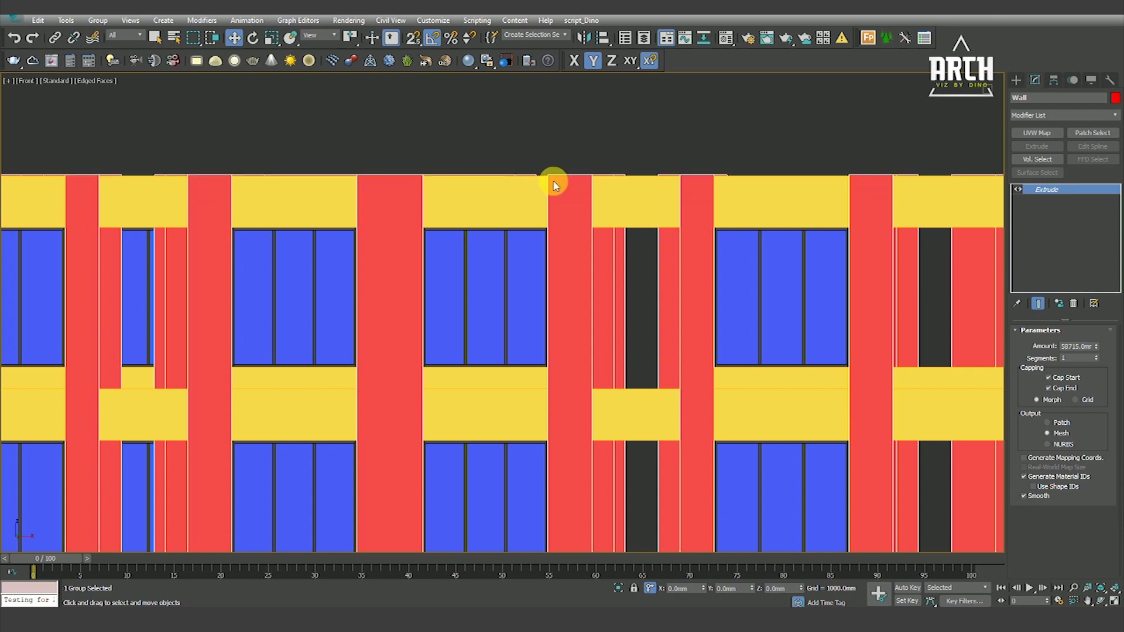
pyautogui.scroll(4, 555, 185)
pyautogui.scroll(3, 585, 208)
pyautogui.moveTo(1097, 351); pyautogui.dragTo(1096, 355)
# Check that the wall top sits flush with the rooftop band, then clear the selection.
pyautogui.moveTo(802, 303); pyautogui.dragTo(601, 240, button='middle')
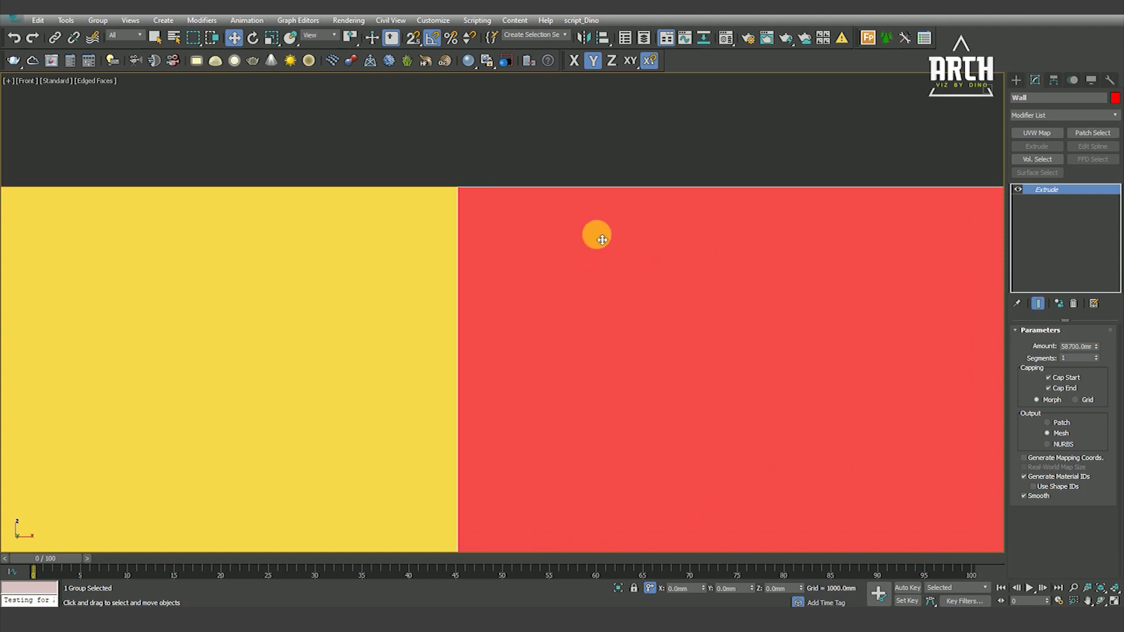
pyautogui.scroll(-2, 595, 232)
pyautogui.scroll(-2, 580, 187)
pyautogui.scroll(-2, 577, 184)
pyautogui.scroll(-2, 579, 182)
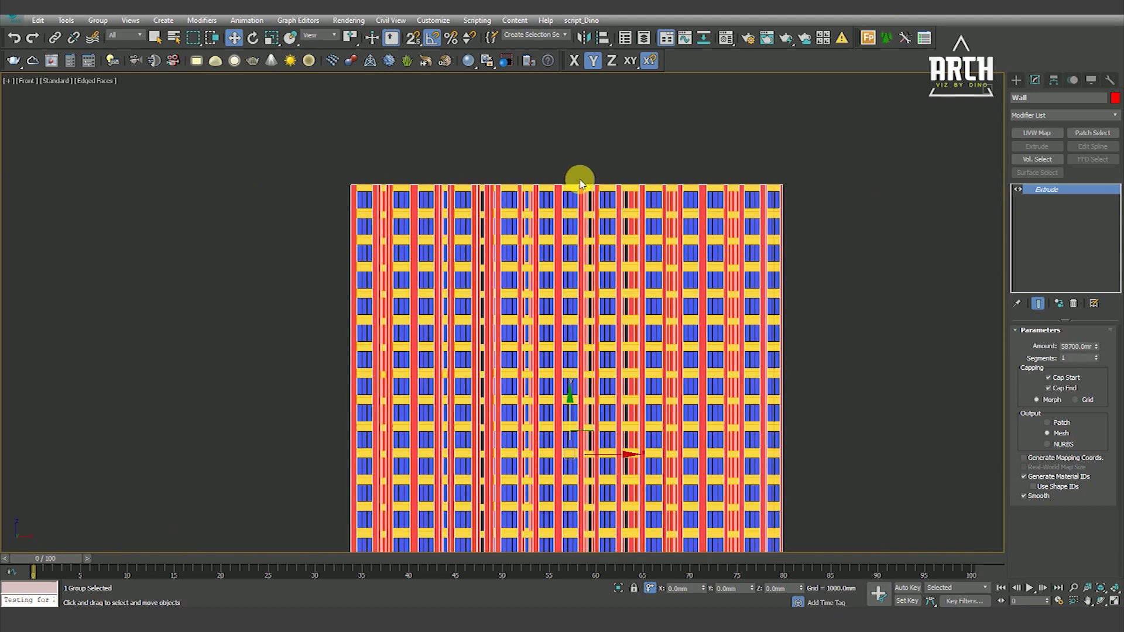
pyautogui.click(577, 142)
pyautogui.scroll(-3, 577, 147)
# Orbit and pan around the finished tower to inspect it in 3D.
pyautogui.moveTo(566, 332)
pyautogui.keyDown('alt'); pyautogui.mouseDown(button='middle')
pyautogui.moveTo(635, 367)
pyautogui.moveTo(597, 314)
pyautogui.mouseUp(button='middle'); pyautogui.keyUp('alt')
pyautogui.scroll(3, 602, 401)
pyautogui.scroll(2, 598, 339)
pyautogui.moveTo(628, 348)
pyautogui.keyDown('alt'); pyautogui.mouseDown(button='middle')
pyautogui.moveTo(522, 342)
pyautogui.moveTo(743, 362)
pyautogui.moveTo(564, 459)
pyautogui.moveTo(598, 444)
pyautogui.moveTo(623, 454)
pyautogui.mouseUp(button='middle'); pyautogui.keyUp('alt')
pyautogui.scroll(3, 543, 476)
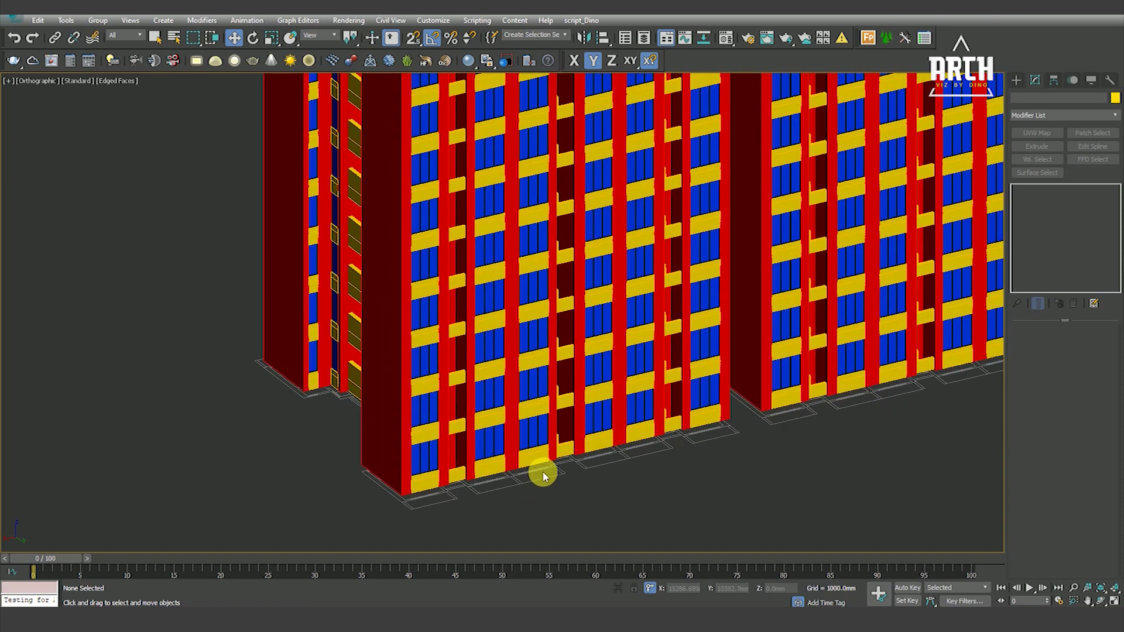
pyautogui.moveTo(544, 475); pyautogui.dragTo(610, 394, button='middle')
pyautogui.scroll(2, 555, 427)
pyautogui.scroll(2, 542, 421)
pyautogui.scroll(-2, 546, 423)
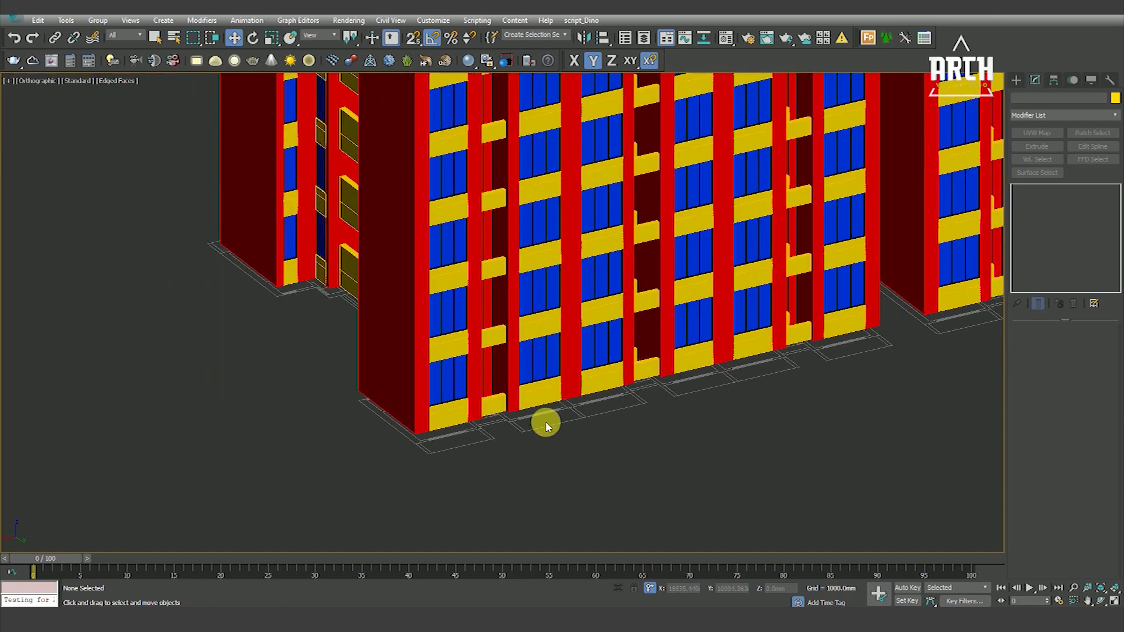
# Switch to the Top view and choose the Rectangle spline shape.
pyautogui.press('t')
pyautogui.scroll(3, 465, 359)
pyautogui.scroll(2, 527, 328)
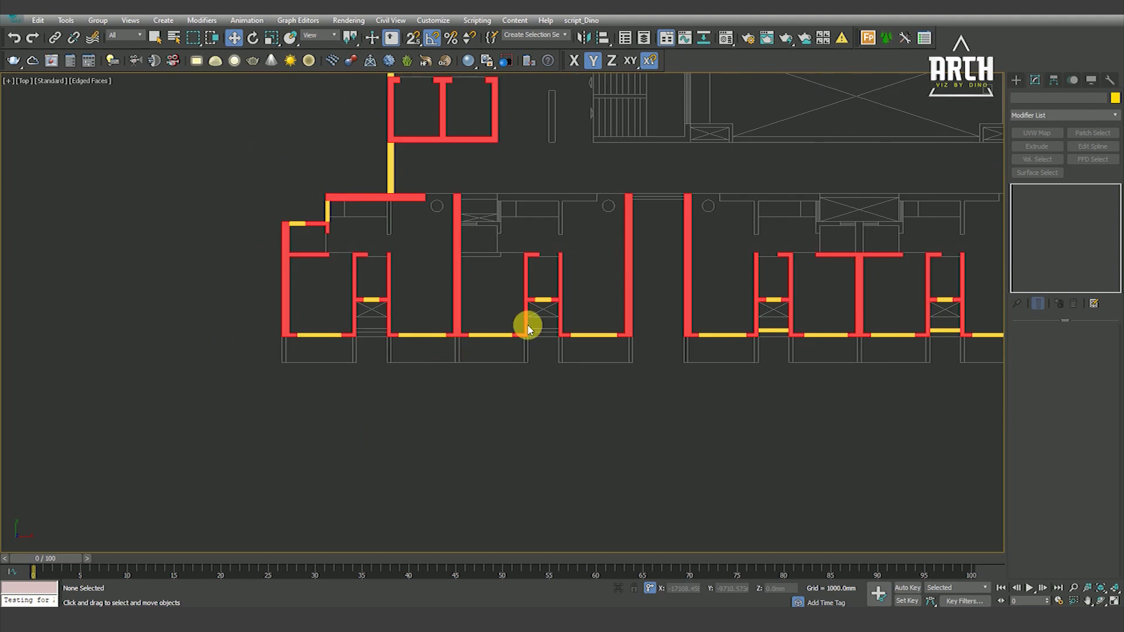
pyautogui.click(1016, 79)
pyautogui.click(1086, 160)
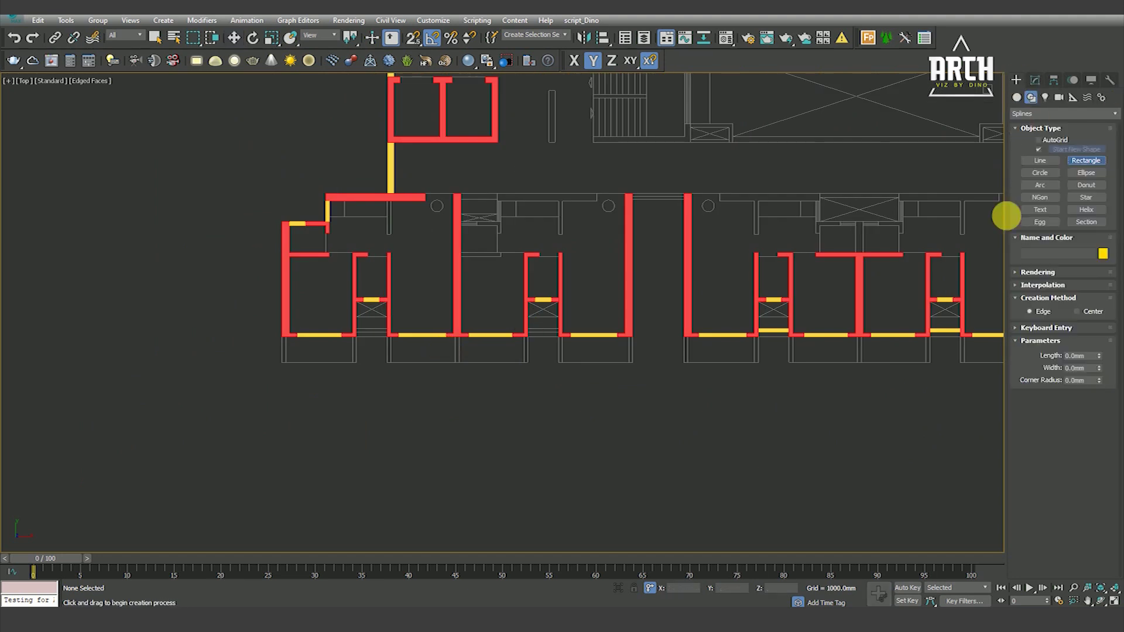
# Switch the plan to wireframe, frame the first wall gap, and enable vertex snapping.
pyautogui.press('F3')
pyautogui.scroll(2, 703, 333)
pyautogui.moveTo(702, 334); pyautogui.dragTo(490, 318, button='middle')
pyautogui.scroll(-2, 410, 318)
pyautogui.moveTo(346, 318); pyautogui.dragTo(589, 329, button='middle')
pyautogui.scroll(4, 462, 291)
pyautogui.press('s')
# Draw snapped 150 mm rectangles across the first wall gaps along the lower edge.
pyautogui.moveTo(482, 266)
pyautogui.mouseDown()
pyautogui.moveTo(510, 356)
pyautogui.moveTo(496, 366)
pyautogui.mouseUp()
pyautogui.moveTo(801, 302); pyautogui.dragTo(544, 312, button='middle')
pyautogui.moveTo(507, 275); pyautogui.dragTo(523, 377)
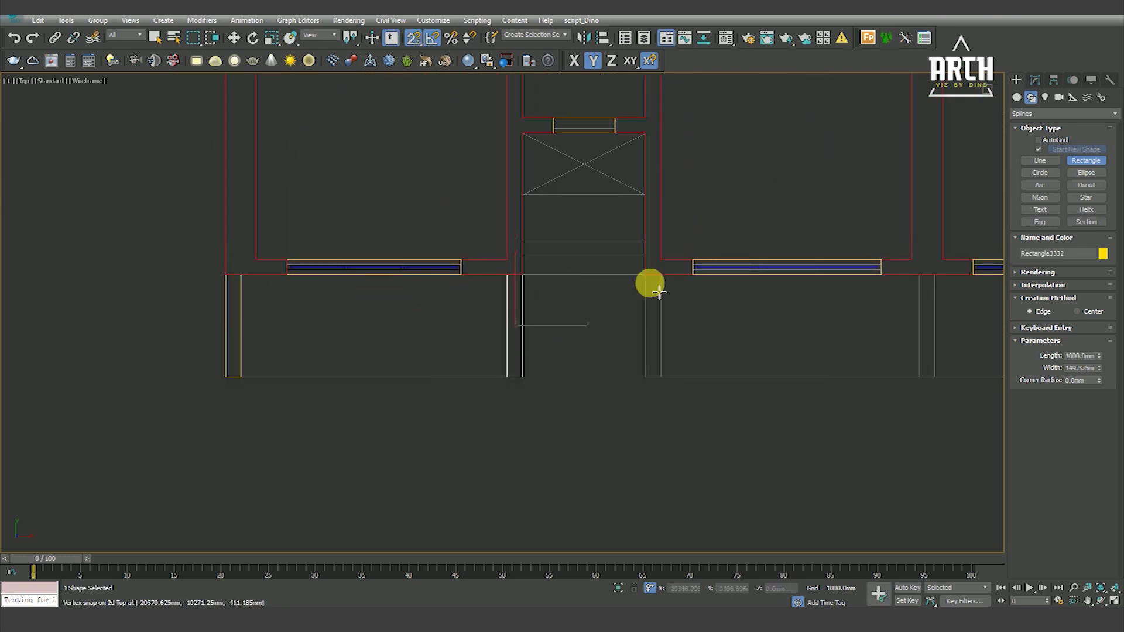
pyautogui.moveTo(644, 280); pyautogui.dragTo(660, 373)
pyautogui.scroll(-2, 702, 358)
pyautogui.moveTo(753, 351); pyautogui.dragTo(605, 326, button='middle')
pyautogui.scroll(2, 562, 291)
pyautogui.moveTo(562, 291); pyautogui.dragTo(565, 375)
pyautogui.moveTo(826, 276); pyautogui.dragTo(854, 387)
pyautogui.scroll(-2, 853, 383)
pyautogui.moveTo(853, 339); pyautogui.dragTo(642, 321, button='middle')
pyautogui.scroll(2, 642, 322)
pyautogui.moveTo(626, 275); pyautogui.dragTo(647, 380)
pyautogui.scroll(-2, 730, 346)
pyautogui.moveTo(730, 346); pyautogui.dragTo(605, 284, button='middle')
pyautogui.scroll(2, 605, 283)
pyautogui.moveTo(621, 268); pyautogui.dragTo(647, 380)
# Continue filling the next wall gaps with thin snapped rectangles while panning along.
pyautogui.scroll(-2, 718, 367)
pyautogui.moveTo(718, 366); pyautogui.dragTo(595, 283, button='middle')
pyautogui.scroll(2, 595, 283)
pyautogui.moveTo(592, 266); pyautogui.dragTo(619, 381)
pyautogui.scroll(-2, 619, 381)
pyautogui.moveTo(703, 352); pyautogui.dragTo(589, 326, button='middle')
pyautogui.scroll(2, 590, 326)
pyautogui.moveTo(650, 274); pyautogui.dragTo(665, 375)
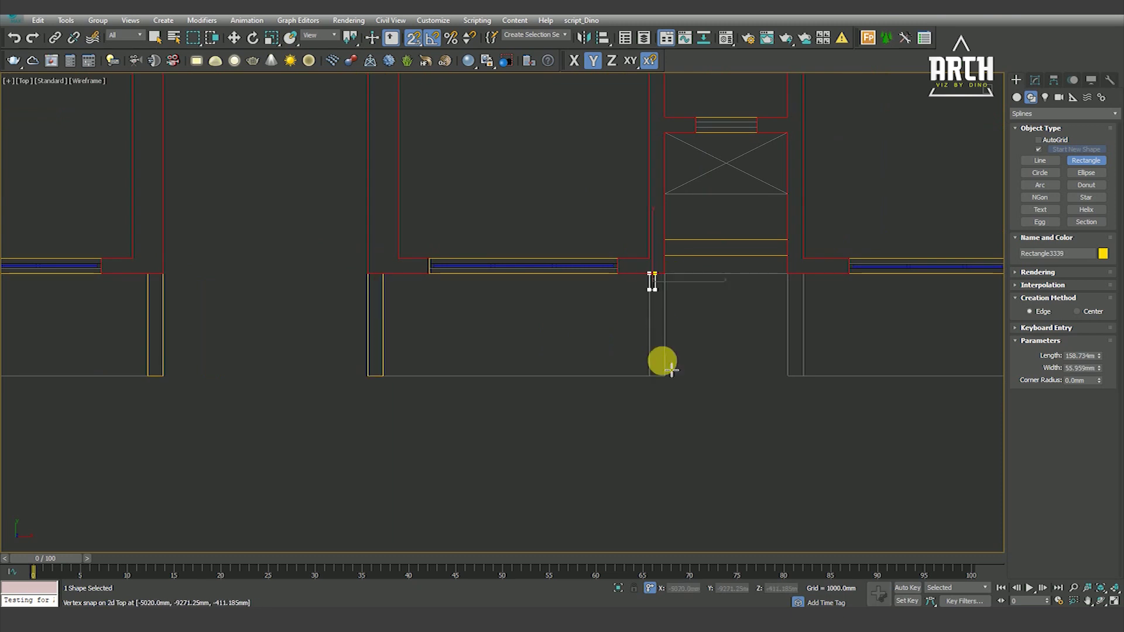
pyautogui.moveTo(747, 352); pyautogui.dragTo(627, 297, button='middle')
pyautogui.moveTo(606, 277); pyautogui.dragTo(621, 404)
pyautogui.scroll(-3, 612, 281)
pyautogui.moveTo(612, 281); pyautogui.dragTo(789, 268, button='middle')
pyautogui.scroll(1, 788, 269)
pyautogui.moveTo(788, 269); pyautogui.dragTo(798, 332)
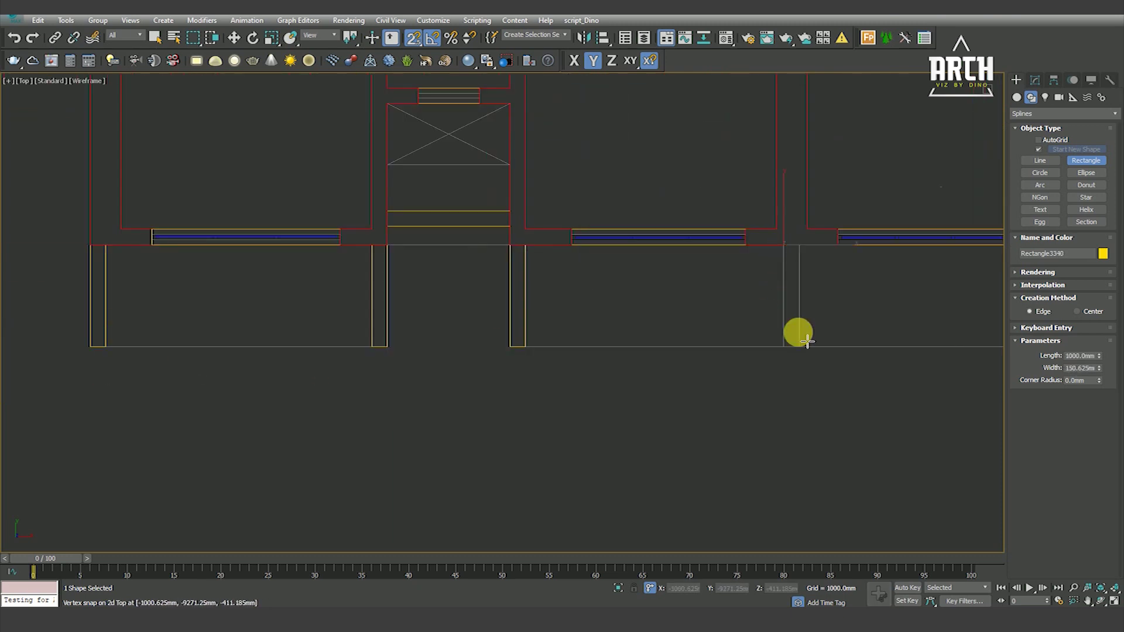
pyautogui.scroll(-3, 665, 301)
pyautogui.scroll(2, 684, 303)
pyautogui.moveTo(694, 300); pyautogui.dragTo(698, 352)
pyautogui.moveTo(779, 284); pyautogui.dragTo(793, 348)
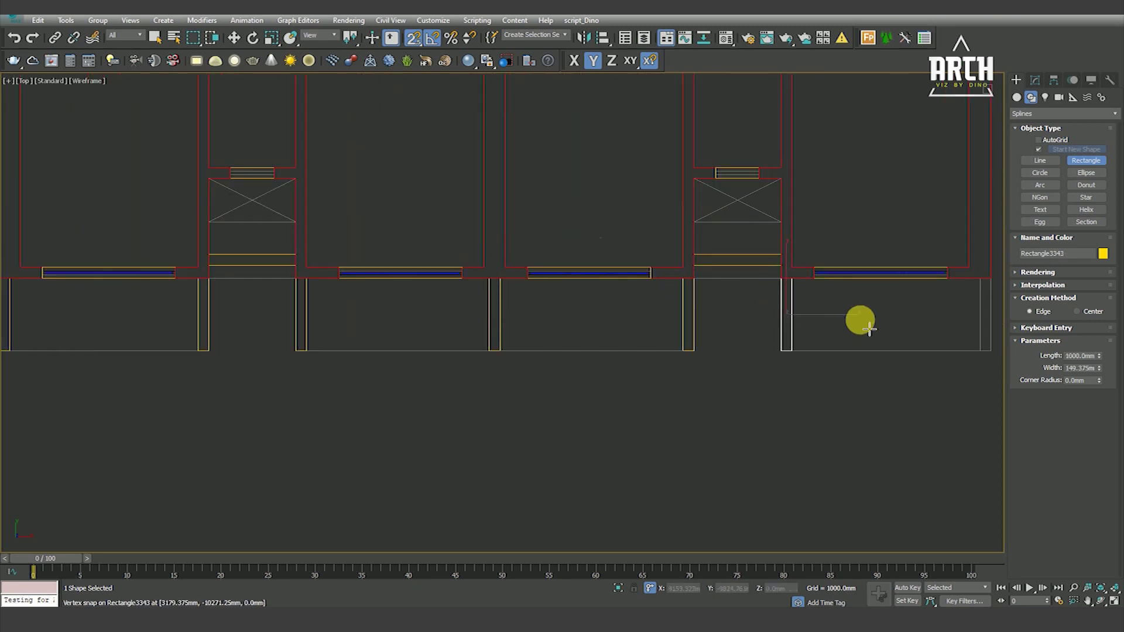
pyautogui.moveTo(870, 329); pyautogui.dragTo(757, 313, button='middle')
pyautogui.moveTo(734, 298); pyautogui.dragTo(748, 363)
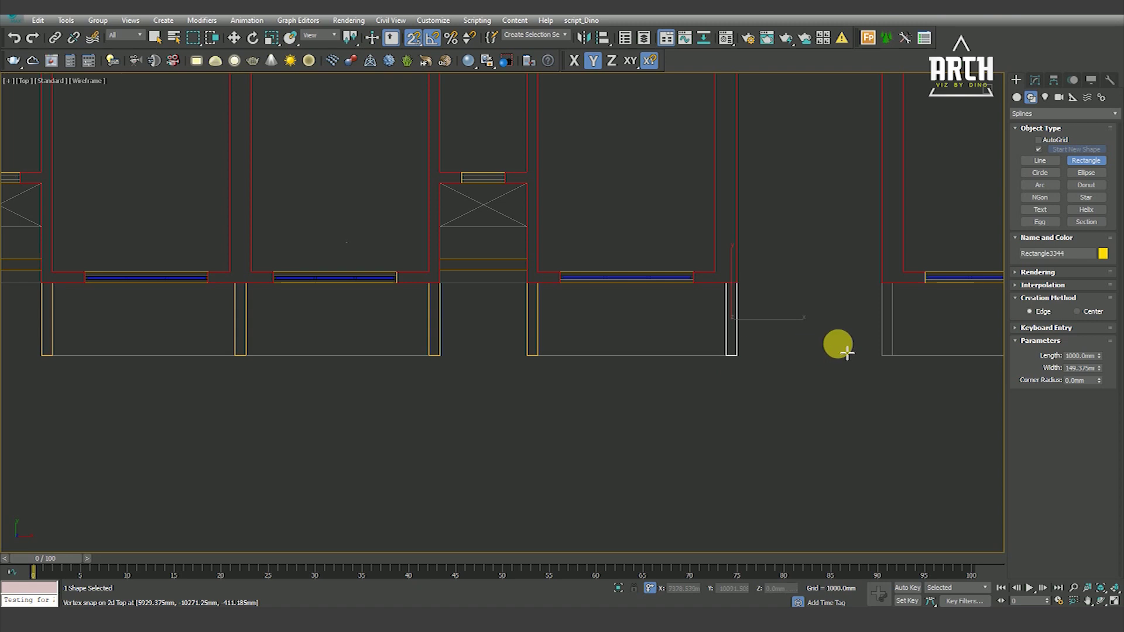
# Draw thin rectangles in the remaining lower-edge gaps through to the last one.
pyautogui.moveTo(847, 351); pyautogui.dragTo(634, 303, button='middle')
pyautogui.moveTo(763, 334); pyautogui.dragTo(633, 293, button='middle')
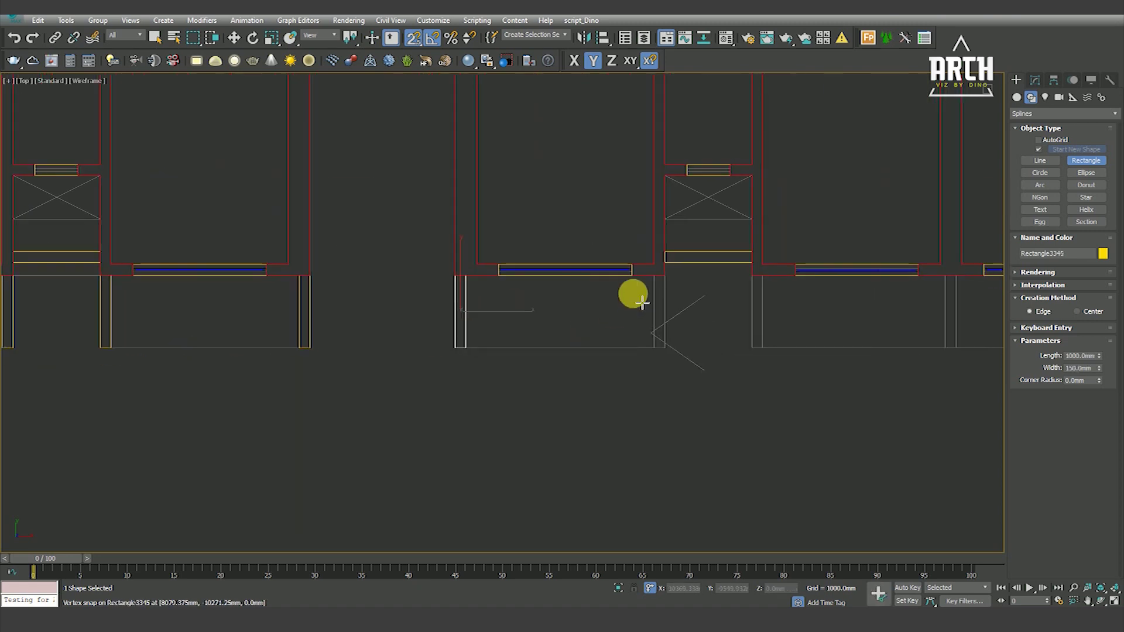
pyautogui.scroll(2, 632, 294)
pyautogui.moveTo(662, 268); pyautogui.dragTo(689, 371)
pyautogui.moveTo(723, 370); pyautogui.dragTo(633, 309, button='middle')
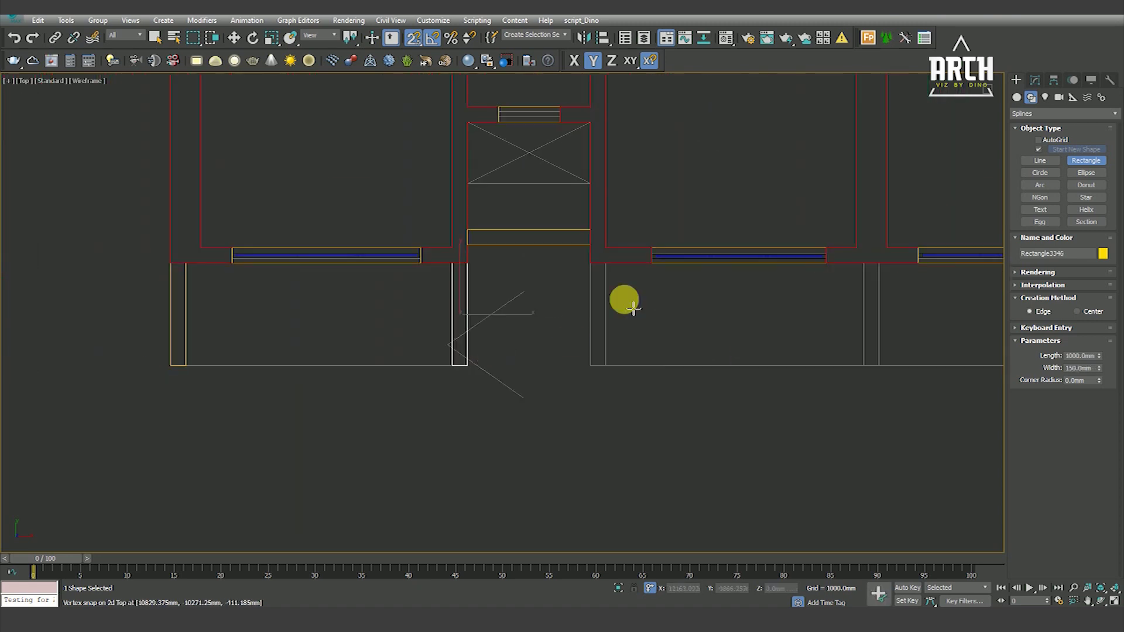
pyautogui.moveTo(598, 276); pyautogui.dragTo(606, 366)
pyautogui.moveTo(859, 271); pyautogui.dragTo(878, 371)
pyautogui.scroll(-3, 827, 319)
pyautogui.moveTo(828, 319); pyautogui.dragTo(740, 306, button='middle')
pyautogui.moveTo(699, 300); pyautogui.dragTo(712, 359)
pyautogui.moveTo(770, 359); pyautogui.dragTo(638, 353, button='middle')
pyautogui.moveTo(654, 289); pyautogui.dragTo(666, 361)
pyautogui.moveTo(865, 289); pyautogui.dragTo(855, 361)
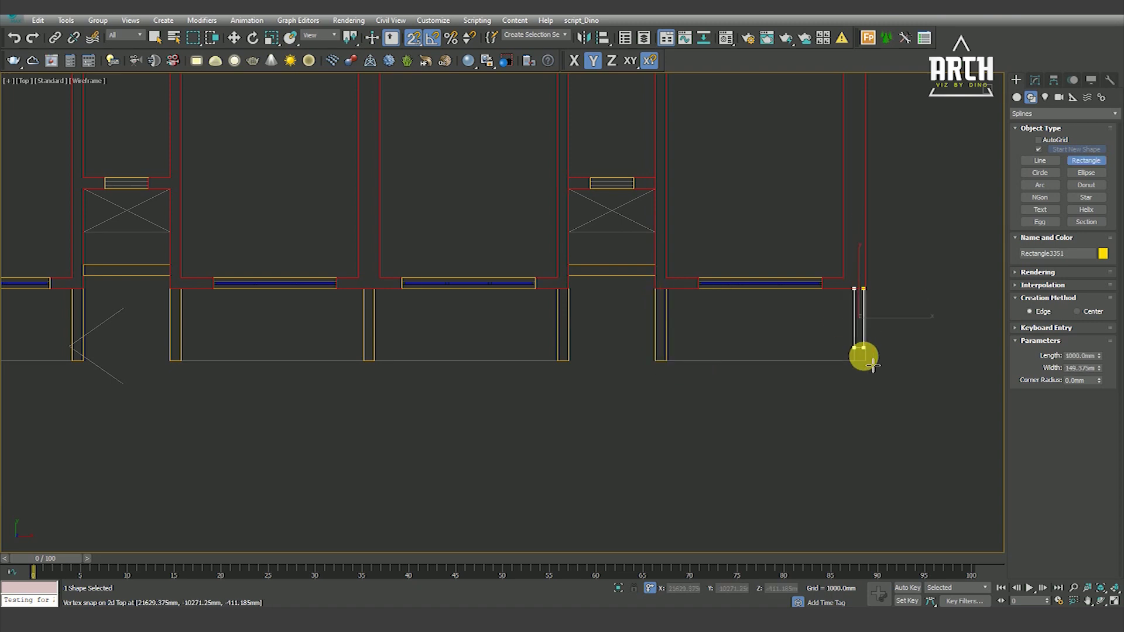
pyautogui.scroll(-5, 828, 375)
pyautogui.scroll(-2, 841, 242)
pyautogui.scroll(4, 816, 234)
pyautogui.scroll(2, 842, 252)
pyautogui.scroll(2, 851, 255)
# Draw thin snapped rectangles in the first top-edge wall and column gaps.
pyautogui.moveTo(828, 247); pyautogui.dragTo(835, 323)
pyautogui.moveTo(625, 248); pyautogui.dragTo(631, 270)
pyautogui.moveTo(646, 318); pyautogui.dragTo(624, 321)
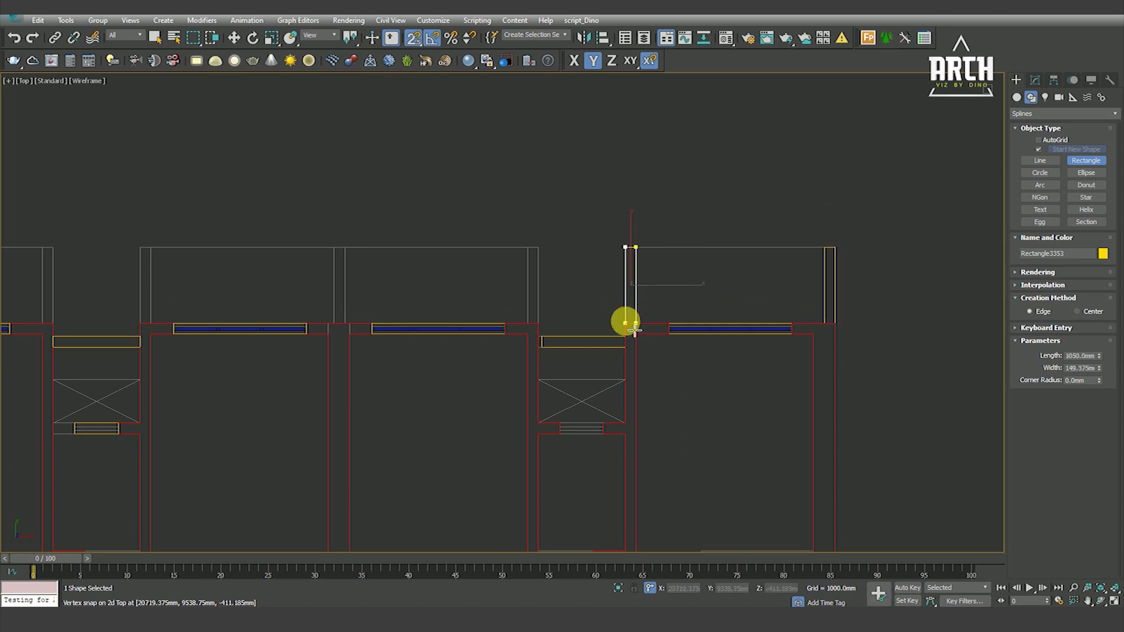
pyautogui.moveTo(533, 247); pyautogui.dragTo(539, 323)
pyautogui.moveTo(378, 312); pyautogui.dragTo(653, 266, button='middle')
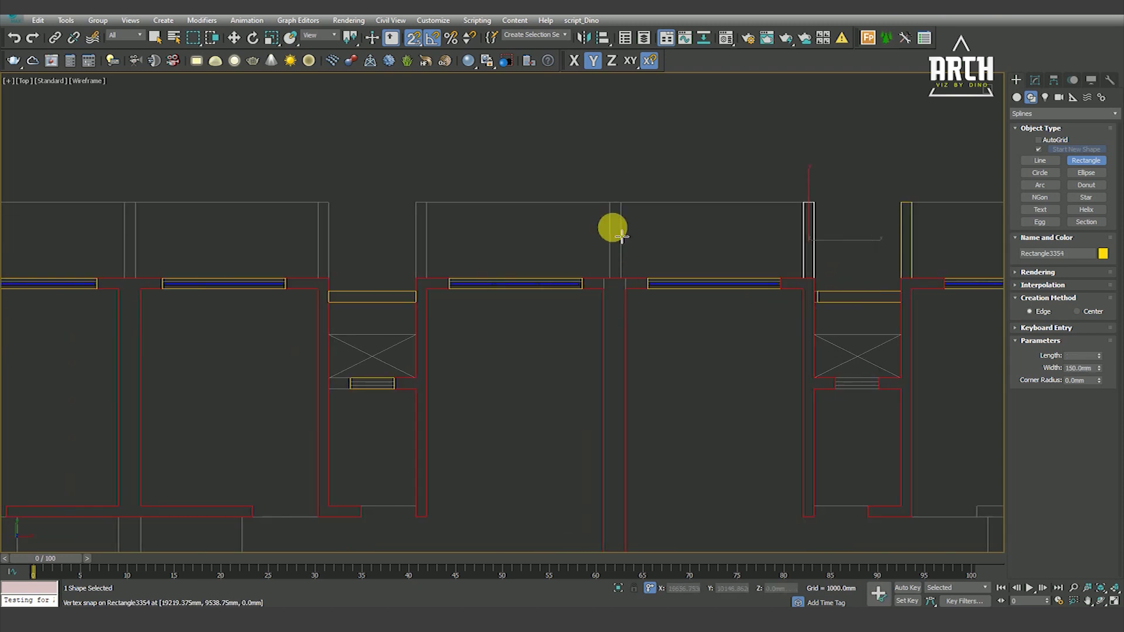
pyautogui.moveTo(609, 202); pyautogui.dragTo(625, 278)
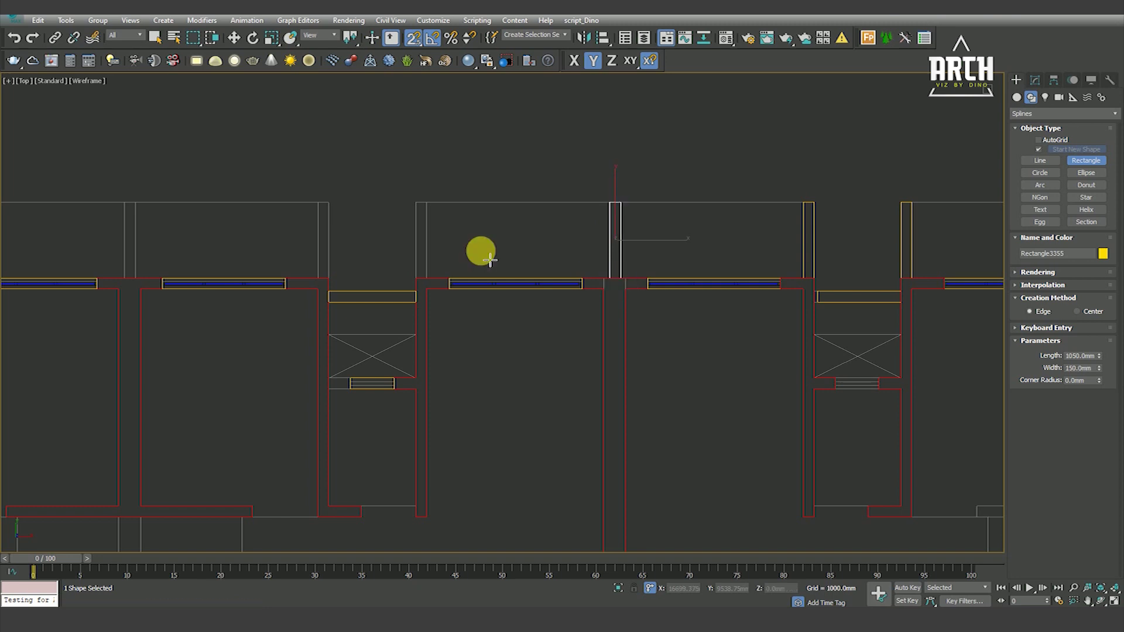
pyautogui.moveTo(415, 202); pyautogui.dragTo(437, 277)
pyautogui.moveTo(381, 261); pyautogui.dragTo(612, 251, button='middle')
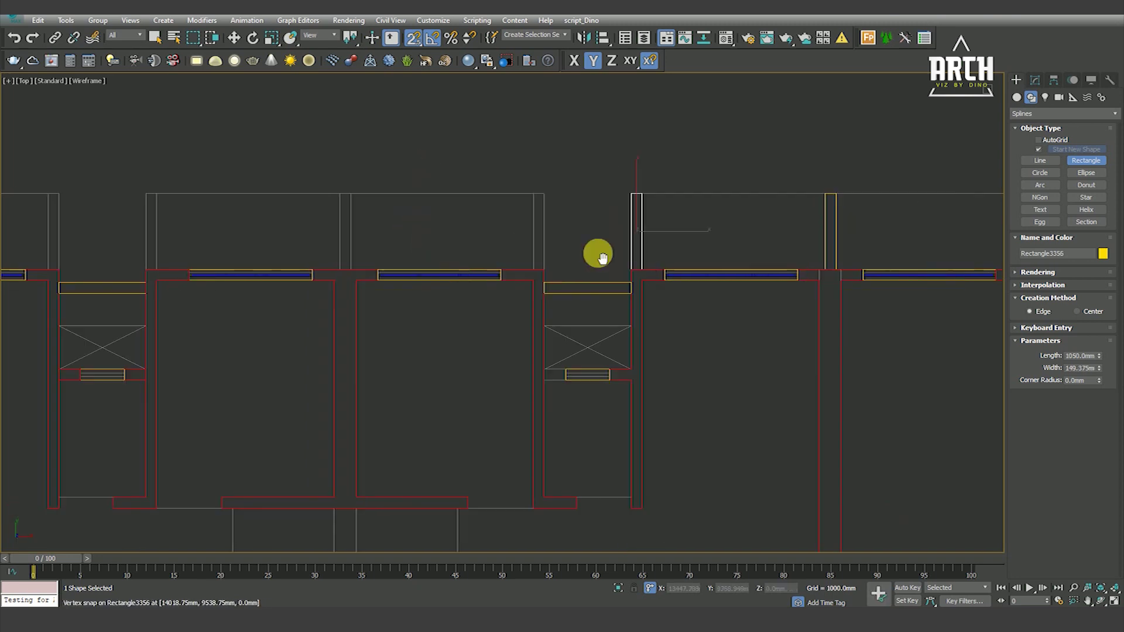
pyautogui.moveTo(549, 191); pyautogui.dragTo(571, 282)
pyautogui.moveTo(348, 262); pyautogui.dragTo(565, 253, button='middle')
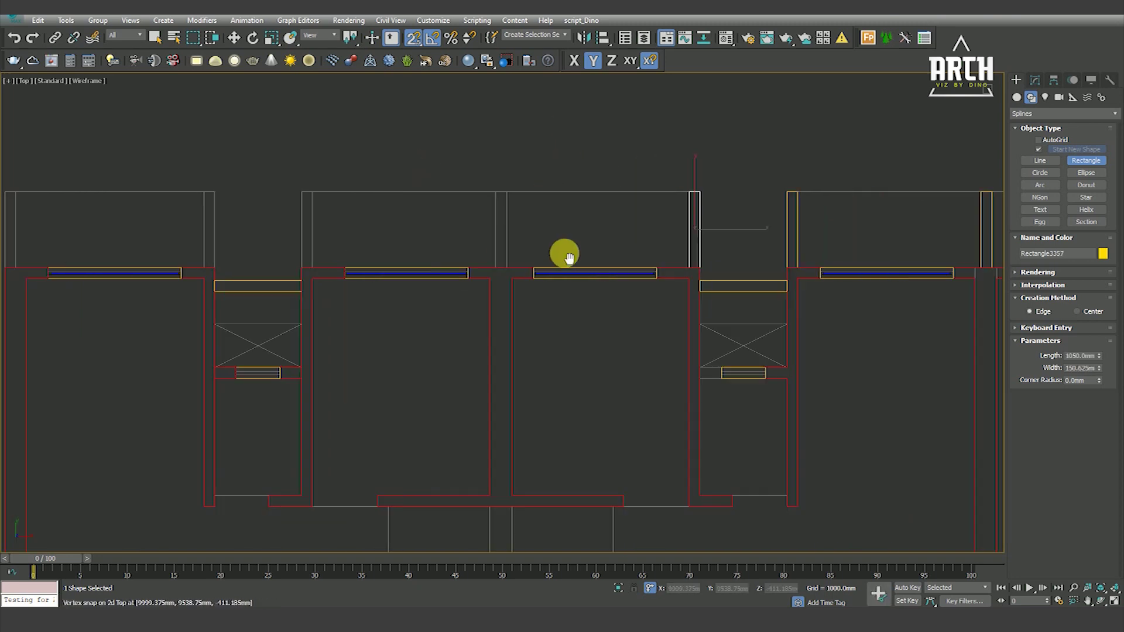
pyautogui.moveTo(572, 184); pyautogui.dragTo(584, 258)
pyautogui.moveTo(378, 183); pyautogui.dragTo(388, 258)
pyautogui.moveTo(281, 184); pyautogui.dragTo(291, 258)
pyautogui.moveTo(94, 210); pyautogui.dragTo(92, 258)
# Pan along the top edge and fill the next wall gaps with thin rectangles.
pyautogui.scroll(-5, 410, 176)
pyautogui.moveTo(371, 238); pyautogui.dragTo(505, 250, button='middle')
pyautogui.scroll(2, 495, 234)
pyautogui.scroll(2, 434, 196)
pyautogui.scroll(2, 603, 209)
pyautogui.scroll(1, 593, 197)
pyautogui.moveTo(593, 196); pyautogui.dragTo(601, 279)
pyautogui.moveTo(306, 185); pyautogui.dragTo(317, 280)
pyautogui.moveTo(231, 253); pyautogui.dragTo(574, 251, button='middle')
pyautogui.moveTo(507, 175); pyautogui.dragTo(522, 277)
pyautogui.moveTo(232, 174); pyautogui.dragTo(252, 263)
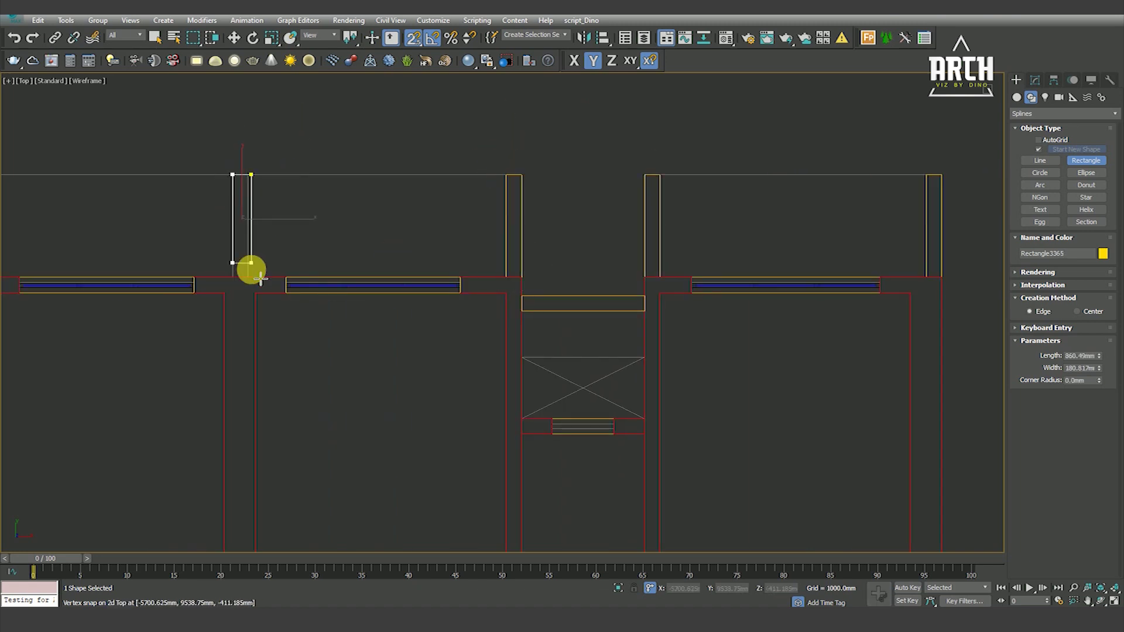
pyautogui.scroll(-3, 358, 231)
pyautogui.scroll(3, 406, 219)
pyautogui.moveTo(422, 182); pyautogui.dragTo(448, 291)
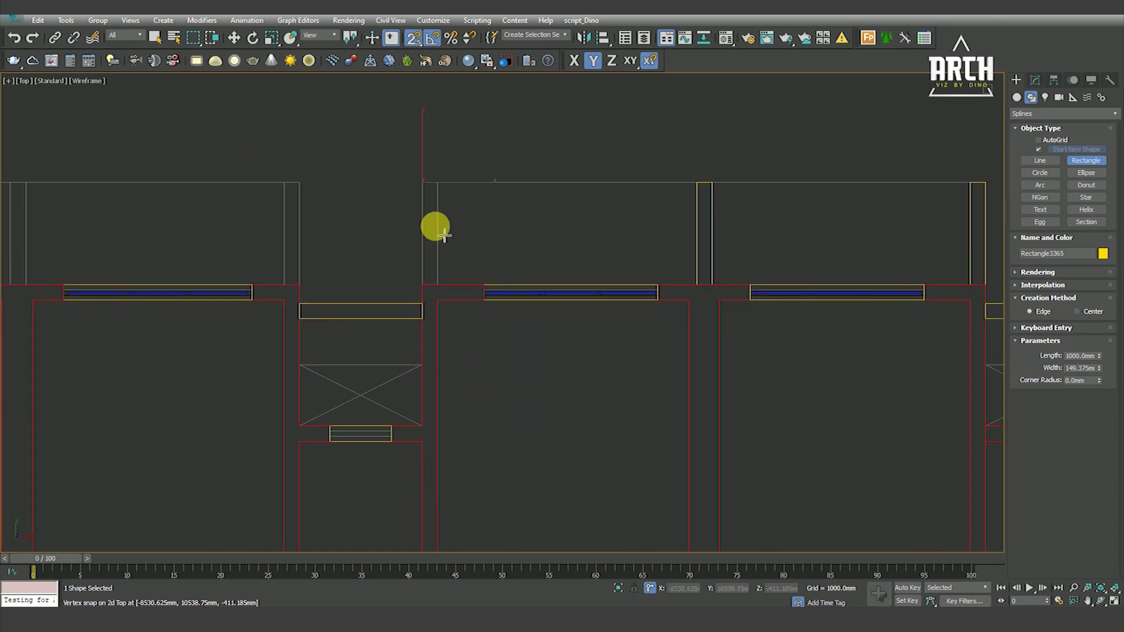
pyautogui.moveTo(285, 182); pyautogui.dragTo(299, 284)
# Fill the last top-edge wall gaps with rectangles, then exit rectangle creation.
pyautogui.moveTo(228, 231); pyautogui.dragTo(445, 184, button='middle')
pyautogui.moveTo(404, 166); pyautogui.dragTo(420, 267)
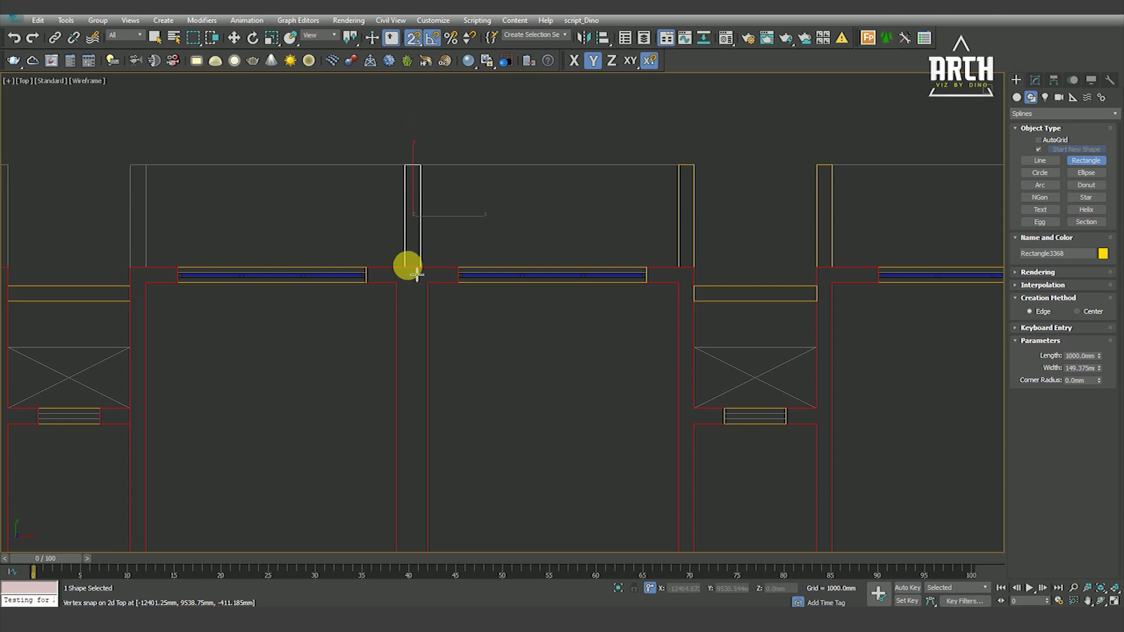
pyautogui.moveTo(146, 165); pyautogui.dragTo(130, 267)
pyautogui.moveTo(138, 197); pyautogui.dragTo(429, 180, button='middle')
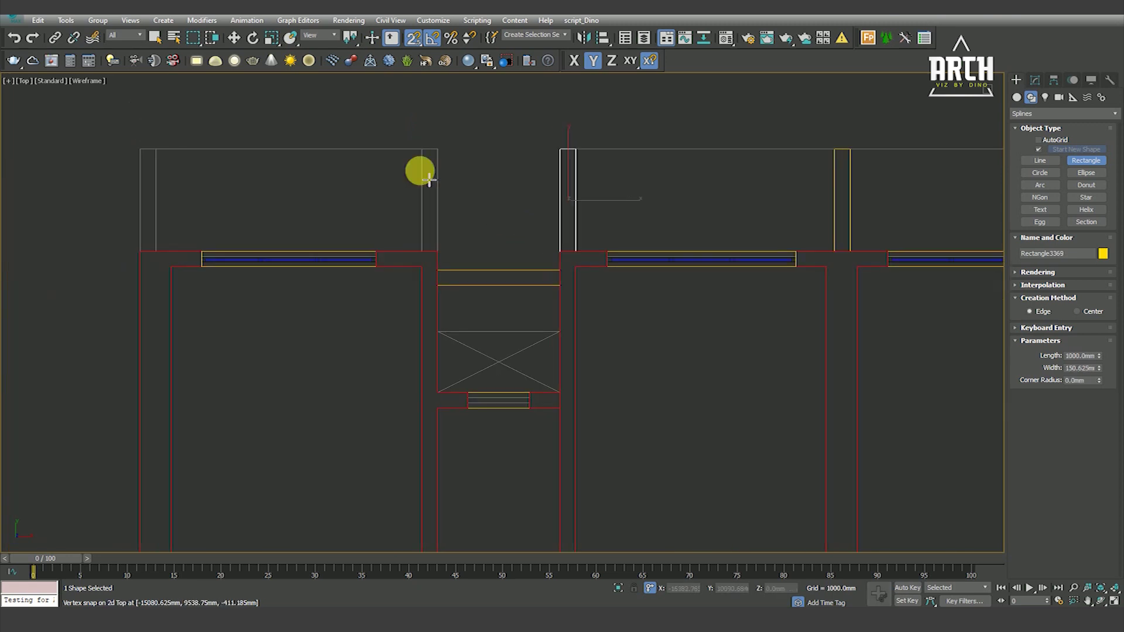
pyautogui.moveTo(421, 149); pyautogui.dragTo(437, 251)
pyautogui.moveTo(140, 149); pyautogui.dragTo(155, 251)
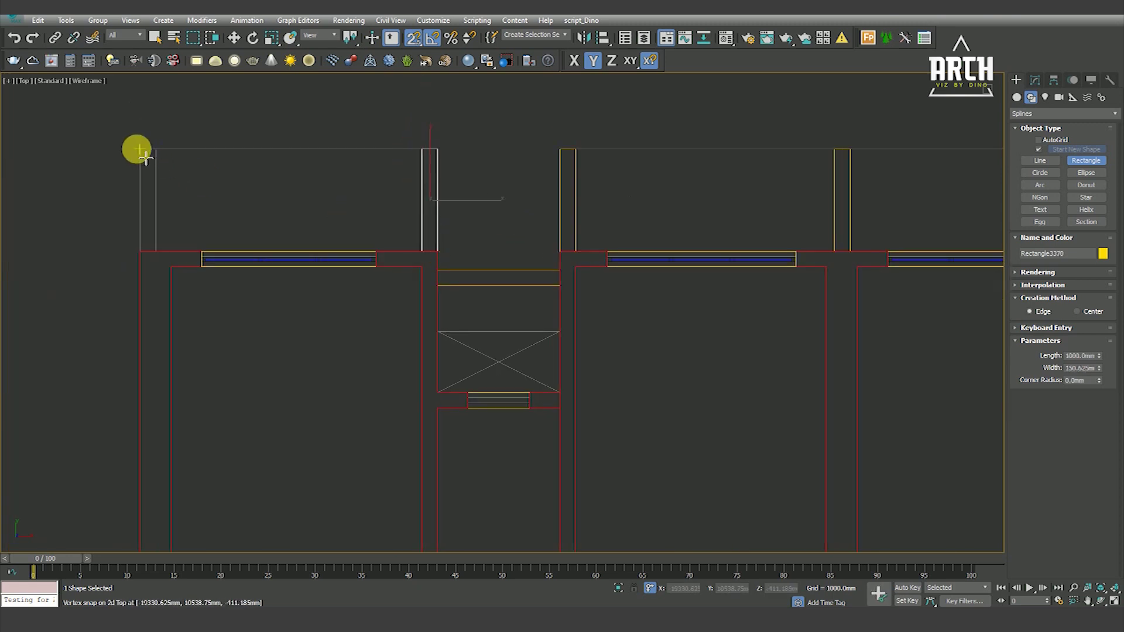
pyautogui.scroll(-3, 467, 211)
pyautogui.scroll(-3, 496, 209)
pyautogui.scroll(-3, 496, 210)
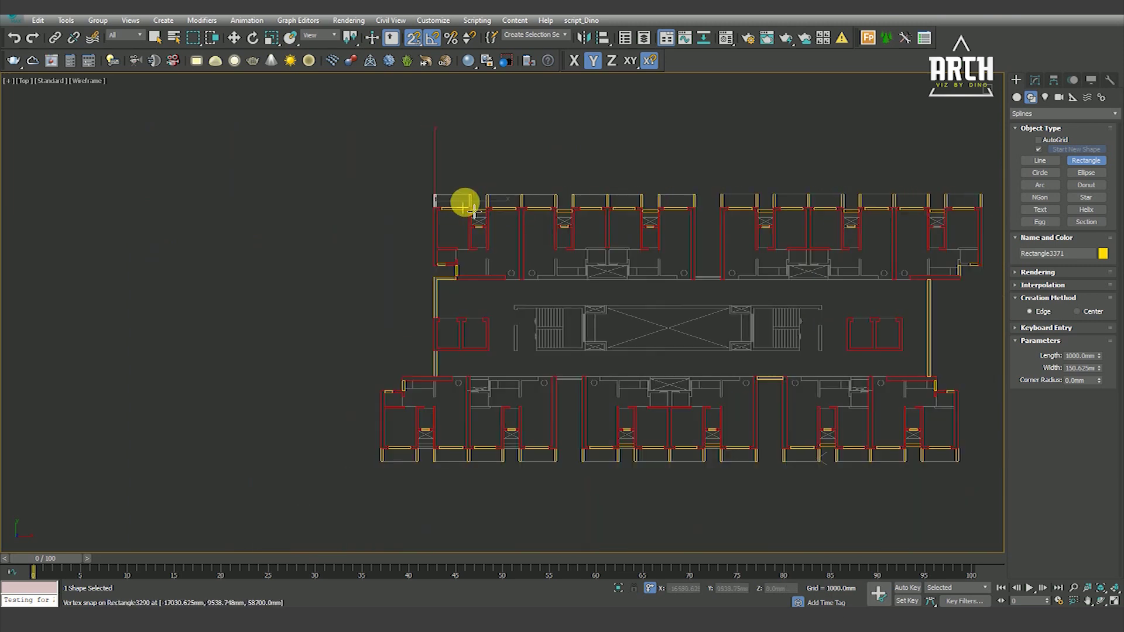
pyautogui.scroll(-2, 464, 201)
pyautogui.click(233, 40)
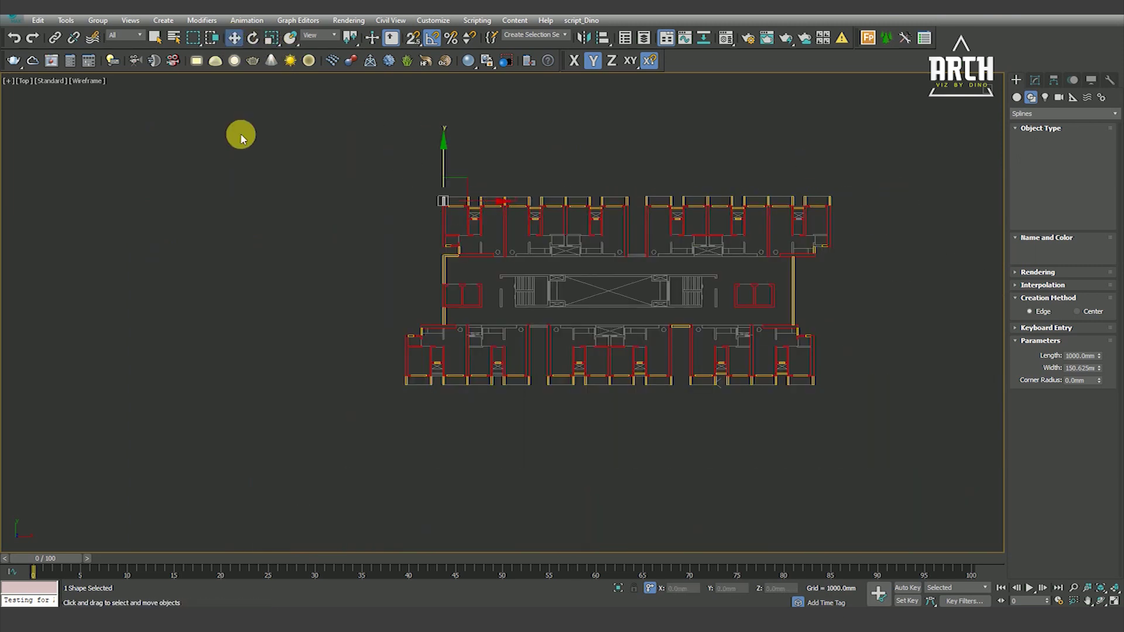
# Select both rows of gap rectangles, group them as Group042, and apply an Extrude modifier.
pyautogui.click(521, 186)
pyautogui.moveTo(899, 202); pyautogui.dragTo(898, 203)
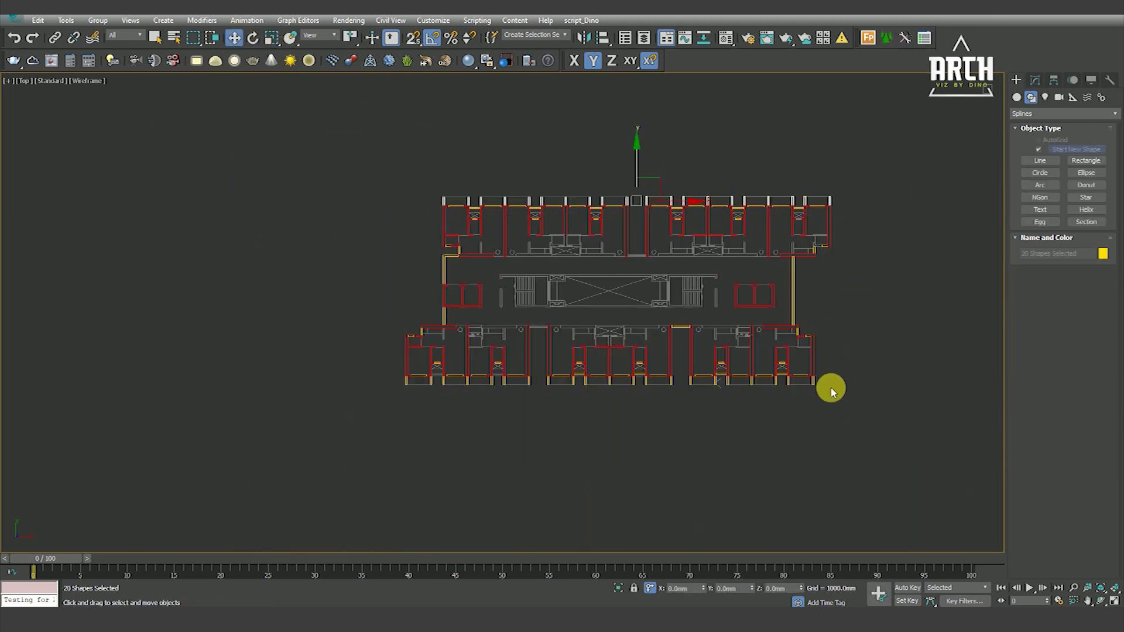
pyautogui.keyDown('ctrl'); pyautogui.moveTo(440, 474); pyautogui.dragTo(317, 485); pyautogui.keyUp('ctrl')
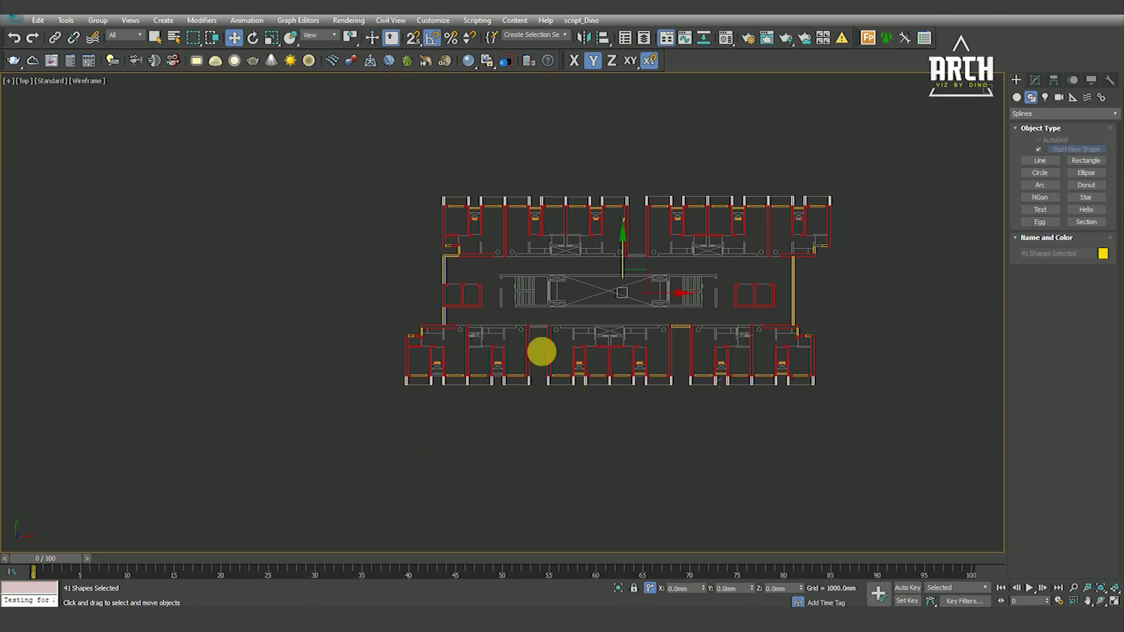
pyautogui.click(97, 22)
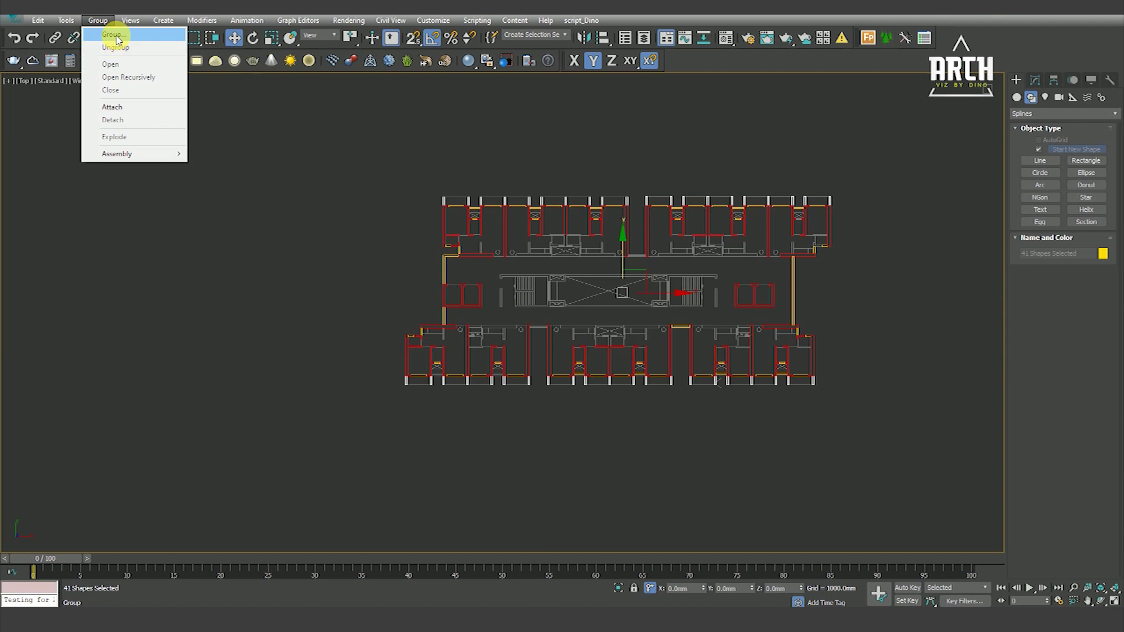
pyautogui.click(113, 35)
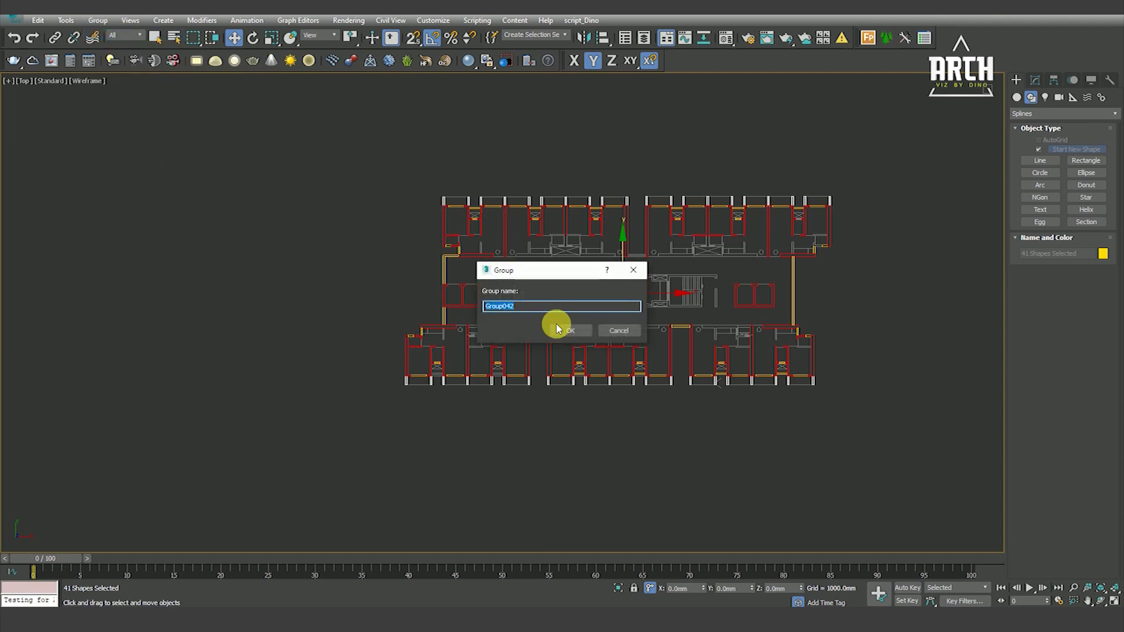
pyautogui.click(559, 330)
pyautogui.click(1035, 80)
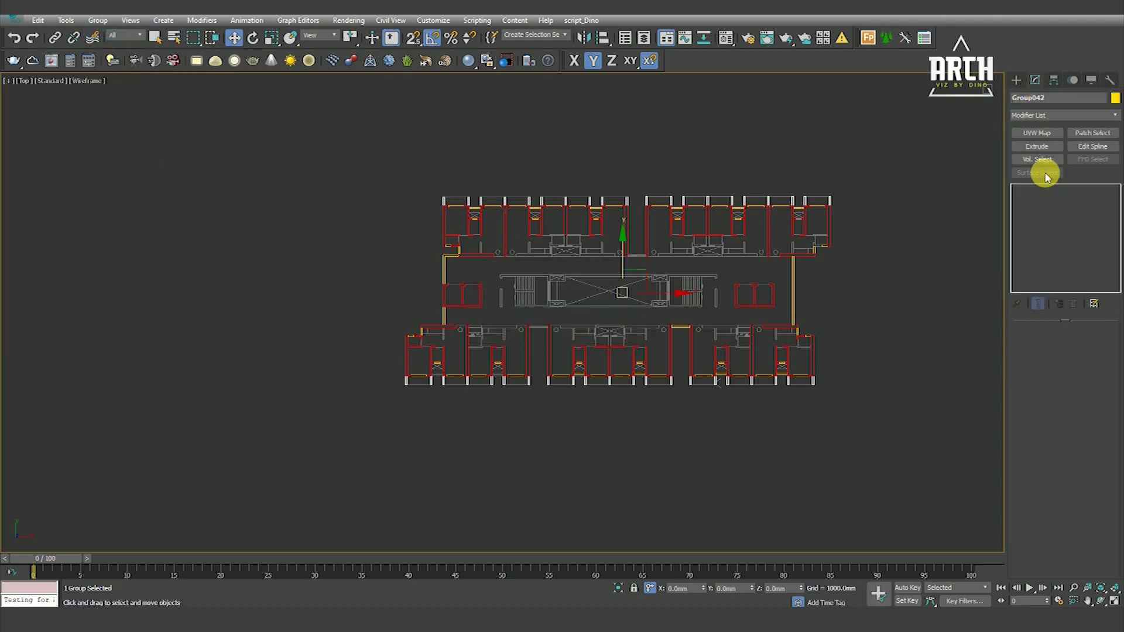
pyautogui.click(1046, 151)
# Inspect the tower top in Front view and set Group042's Extrude Amount to 58150 mm.
pyautogui.press('f')
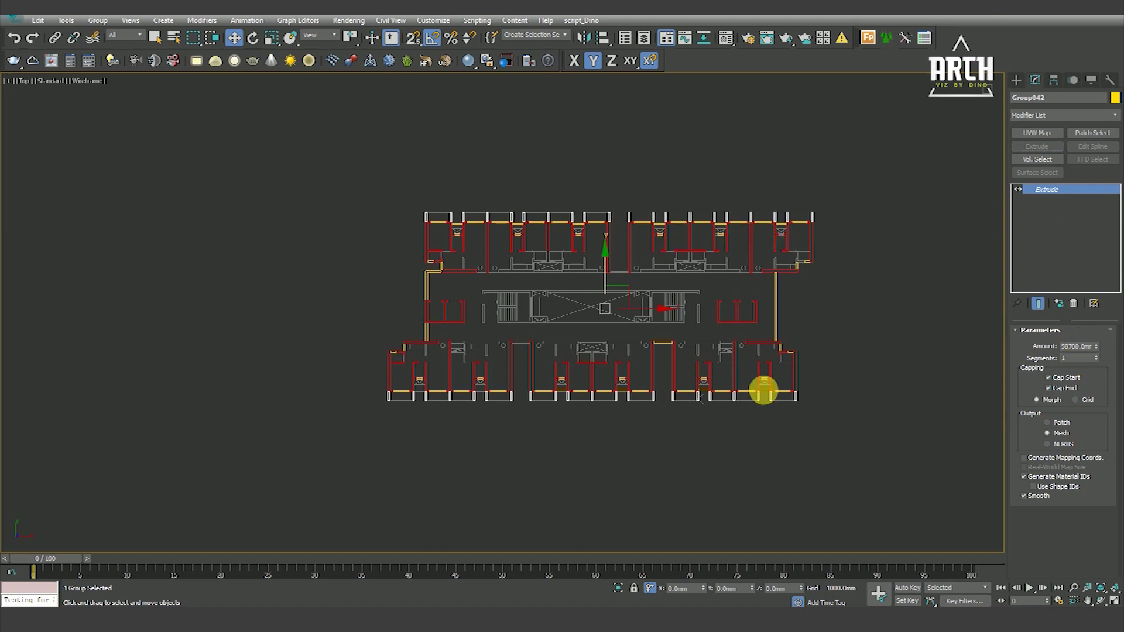
pyautogui.scroll(3, 708, 397)
pyautogui.press('F3')
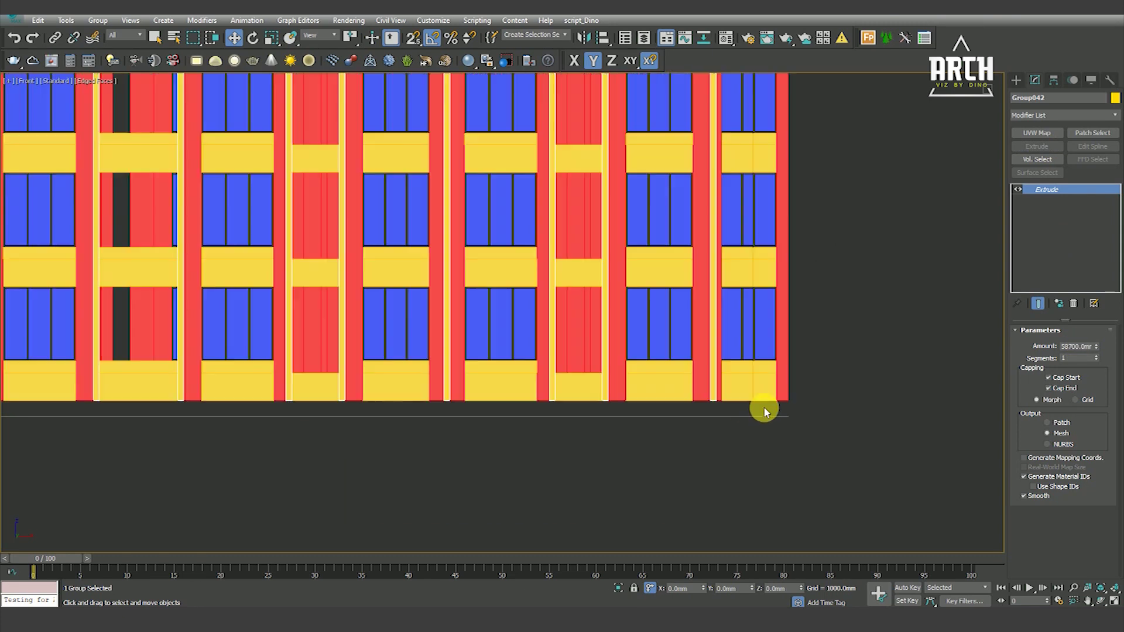
pyautogui.scroll(2, 779, 396)
pyautogui.scroll(-4, 778, 404)
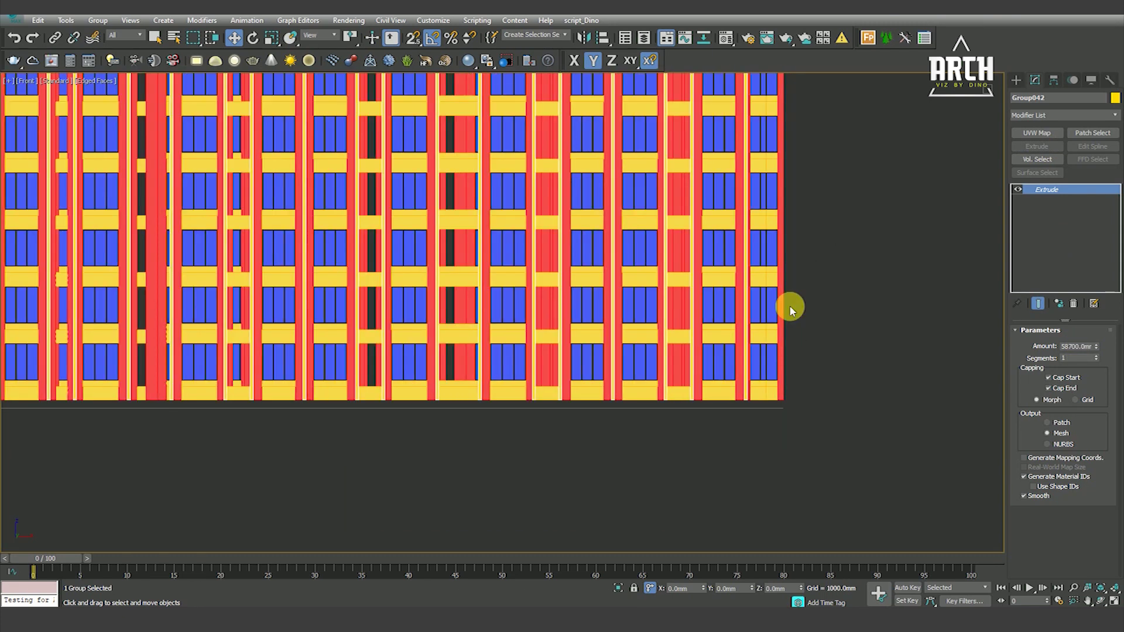
pyautogui.scroll(-3, 788, 306)
pyautogui.moveTo(773, 221); pyautogui.dragTo(770, 264, button='middle')
pyautogui.scroll(2, 757, 221)
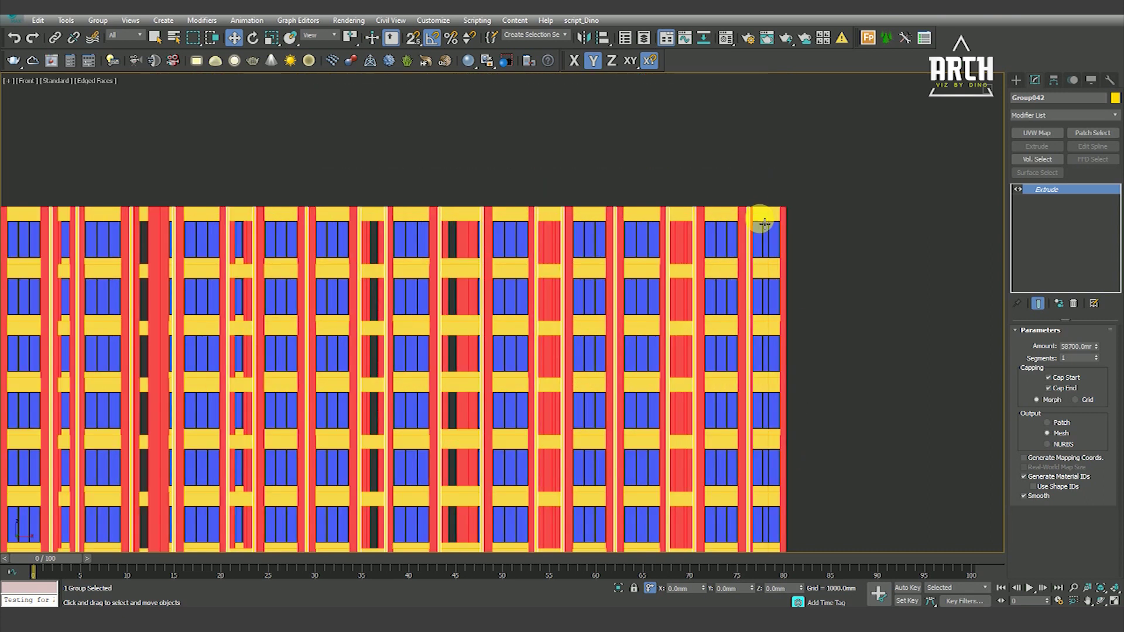
pyautogui.scroll(3, 748, 228)
pyautogui.press('F3')
pyautogui.press('F3')
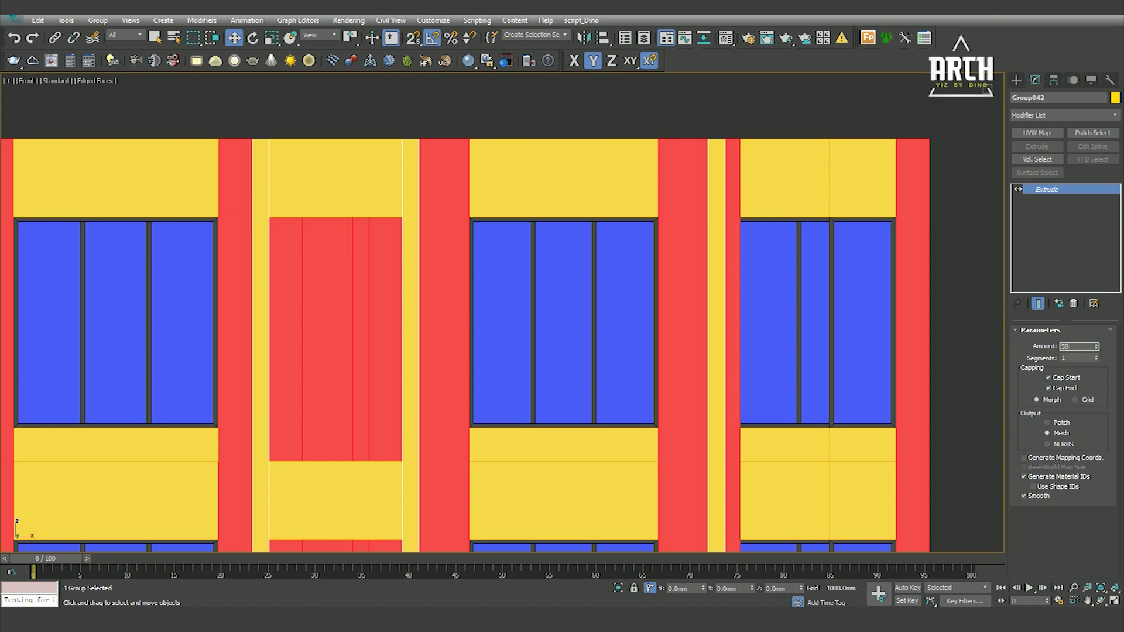
pyautogui.write('000')
pyautogui.write('58150')
pyautogui.press('Return')
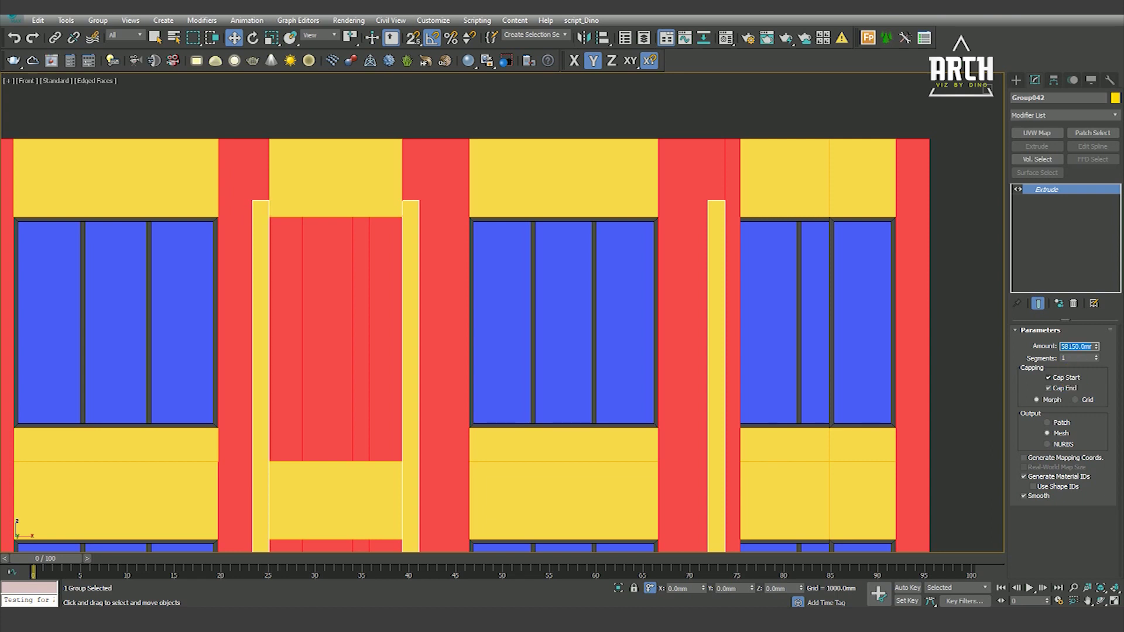
pyautogui.scroll(-5, 585, 324)
# Return to the Top view of the plan and deselect the extruded group.
pyautogui.press('t')
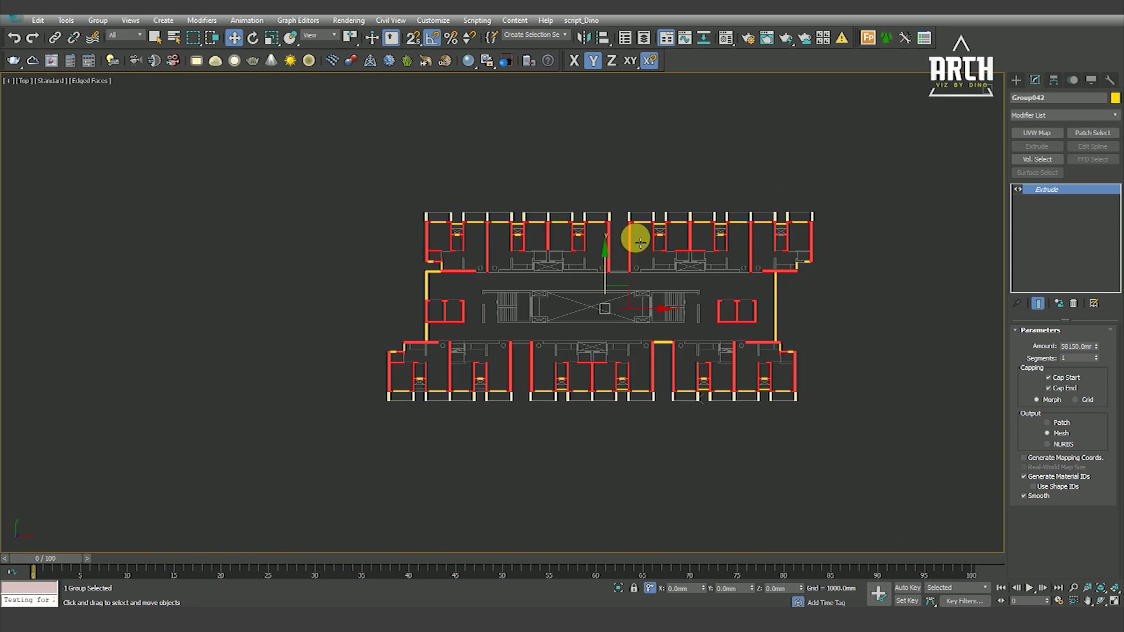
pyautogui.scroll(-2, 647, 216)
pyautogui.click(702, 378)
pyautogui.scroll(5, 716, 318)
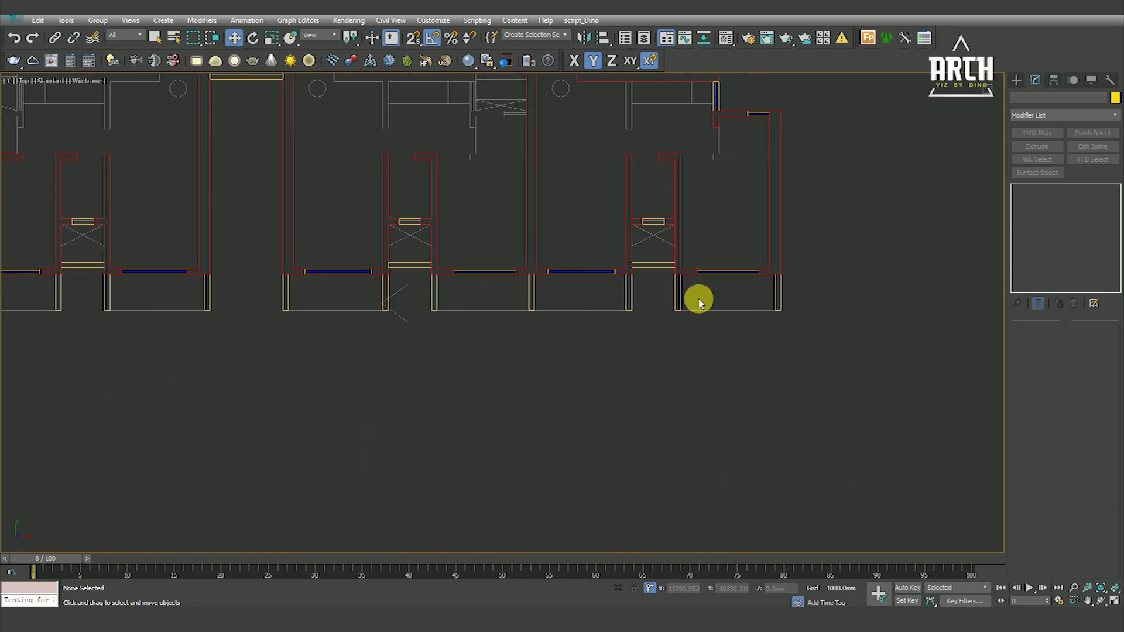
# Draw snapped rectangles across the first lower balcony openings below the windows.
pyautogui.click(1017, 82)
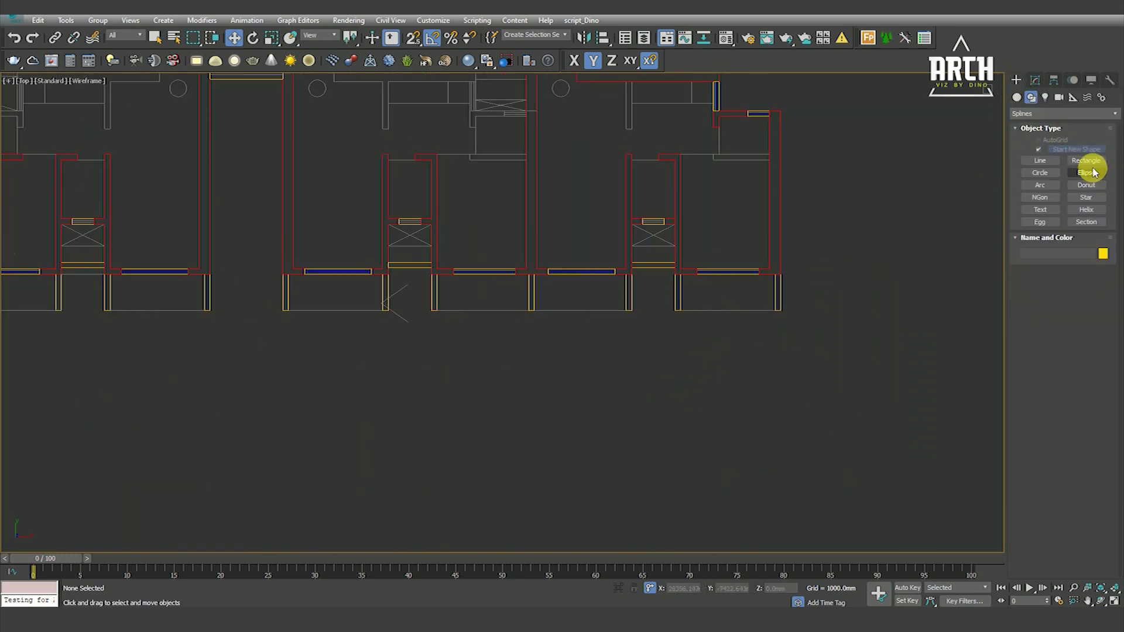
pyautogui.click(1093, 166)
pyautogui.scroll(3, 692, 328)
pyautogui.moveTo(693, 251); pyautogui.dragTo(422, 246, button='middle')
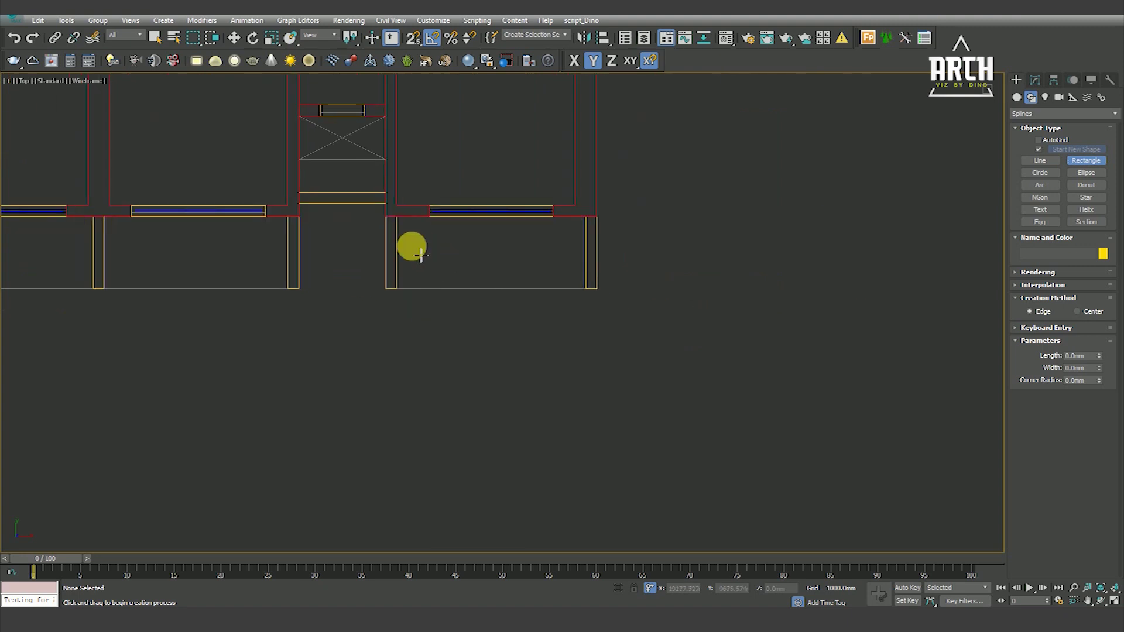
pyautogui.moveTo(408, 235); pyautogui.dragTo(583, 285)
pyautogui.scroll(-2, 489, 283)
pyautogui.scroll(2, 477, 270)
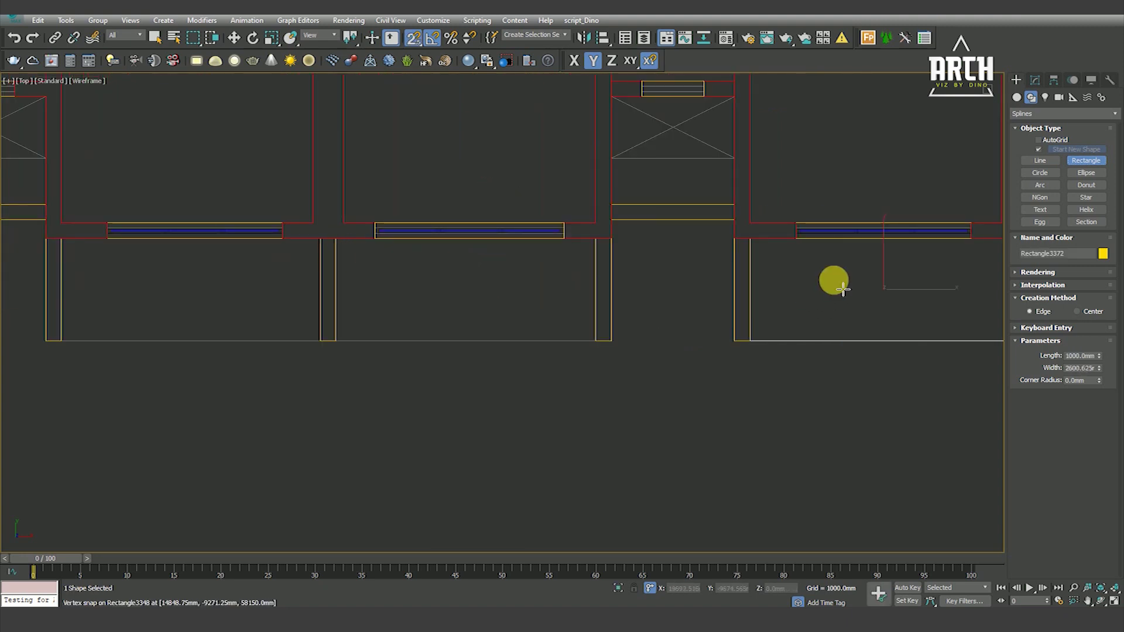
pyautogui.scroll(-2, 841, 288)
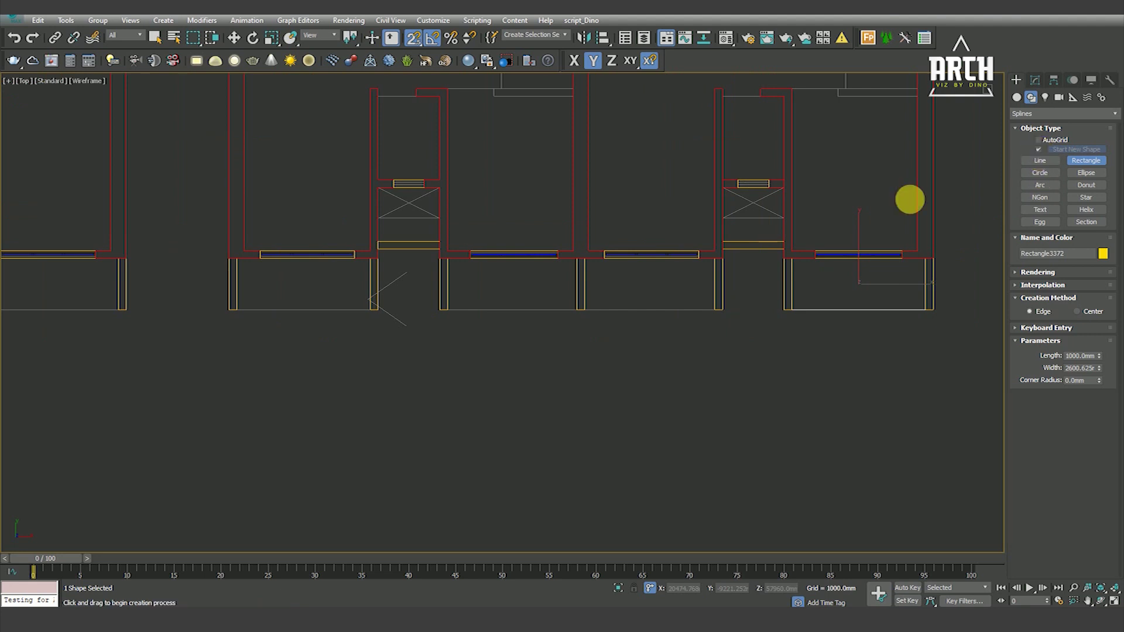
pyautogui.moveTo(597, 277); pyautogui.dragTo(647, 314)
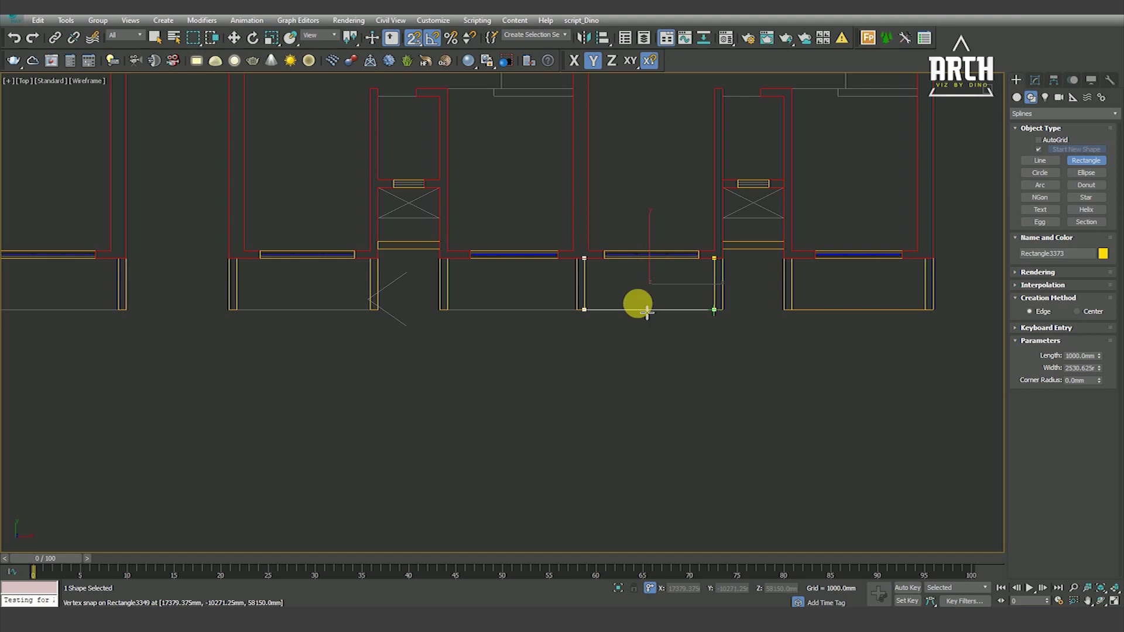
pyautogui.moveTo(460, 273); pyautogui.dragTo(577, 315)
pyautogui.scroll(2, 582, 321)
pyautogui.moveTo(582, 321); pyautogui.dragTo(481, 304, button='middle')
pyautogui.moveTo(469, 305); pyautogui.dragTo(643, 354)
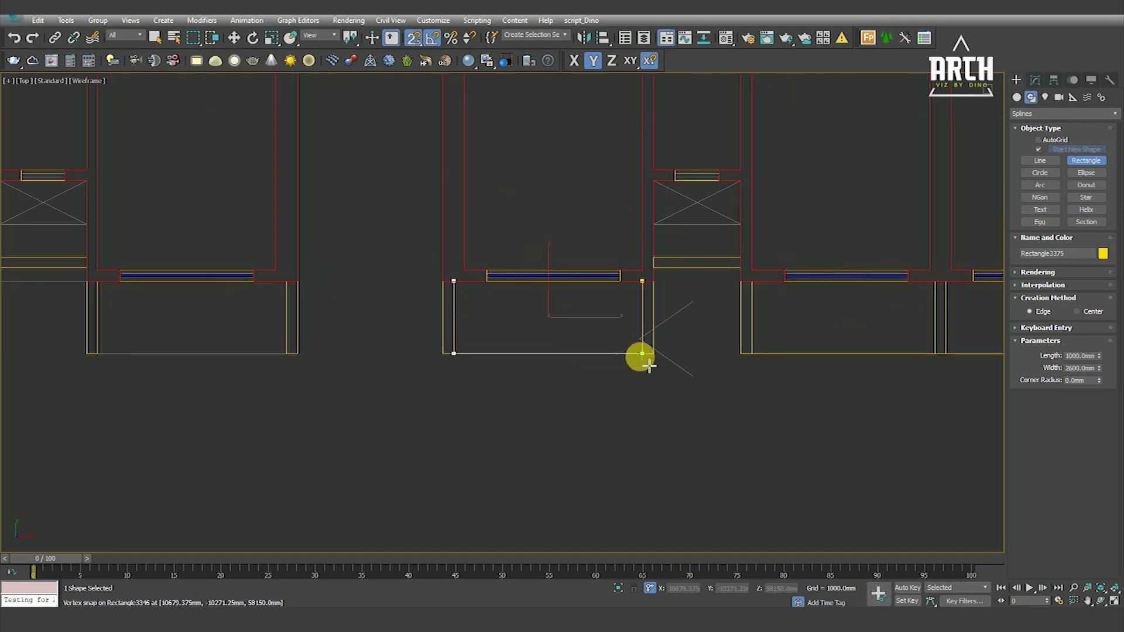
# Trace snapped rectangles over the next lower bays, working left along the bottom edge.
pyautogui.scroll(-1, 623, 351)
pyautogui.scroll(1, 397, 320)
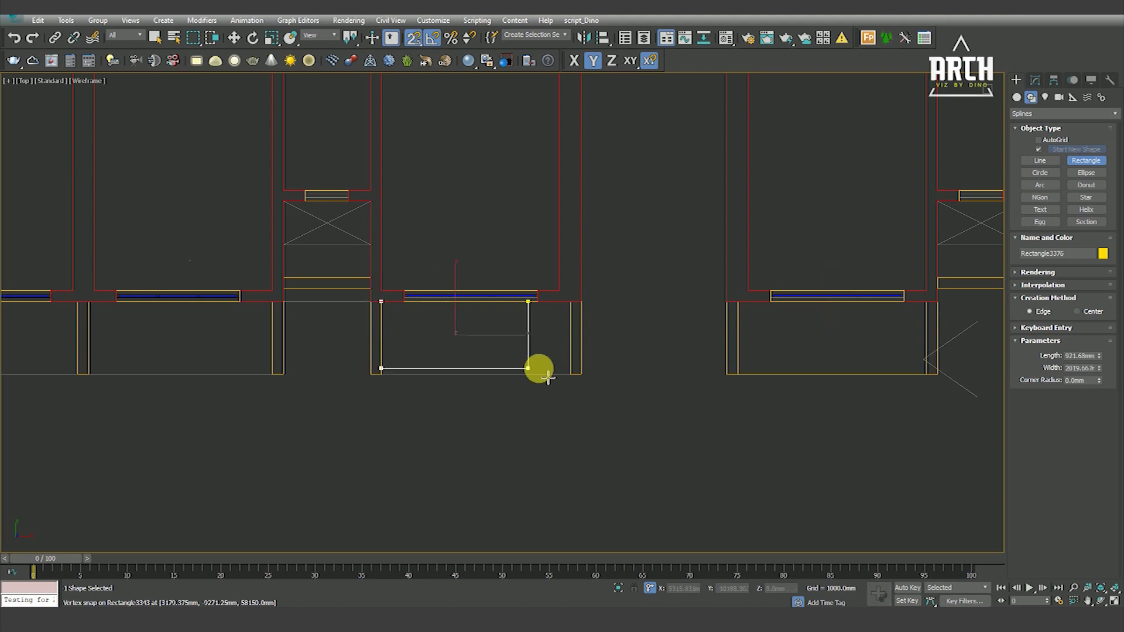
pyautogui.scroll(-1, 648, 374)
pyautogui.moveTo(390, 324)
pyautogui.mouseDown()
pyautogui.moveTo(580, 375)
pyautogui.moveTo(429, 406)
pyautogui.mouseUp()
pyautogui.scroll(1, 605, 344)
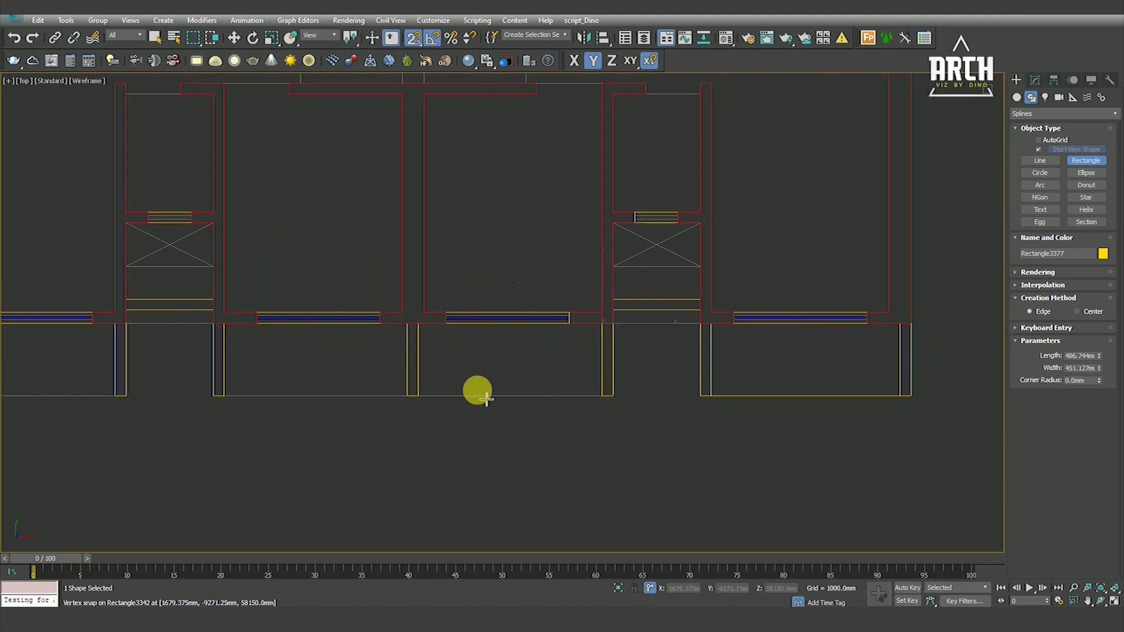
pyautogui.moveTo(416, 342); pyautogui.dragTo(240, 394)
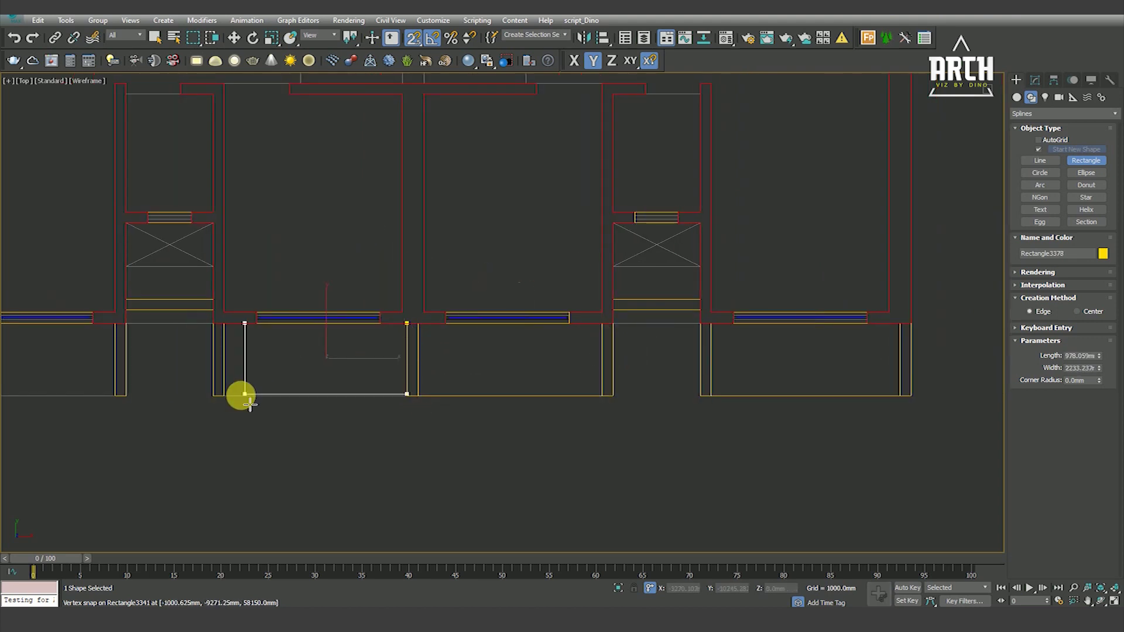
pyautogui.scroll(-1, 648, 364)
pyautogui.scroll(1, 556, 319)
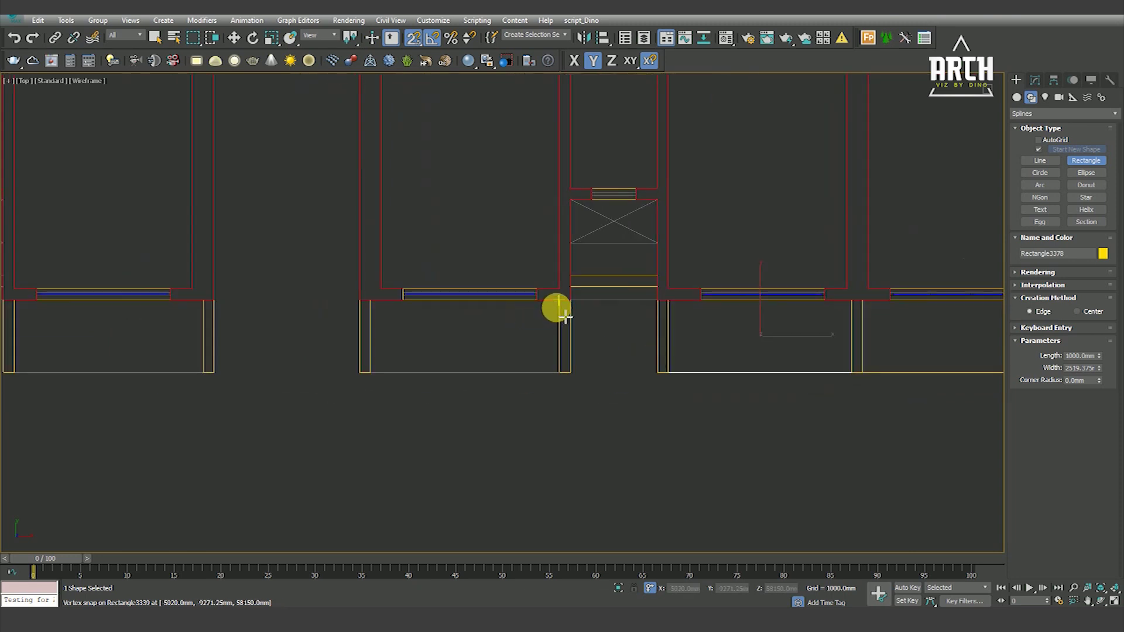
pyautogui.moveTo(558, 303); pyautogui.dragTo(371, 372)
pyautogui.scroll(-1, 655, 353)
pyautogui.scroll(1, 571, 311)
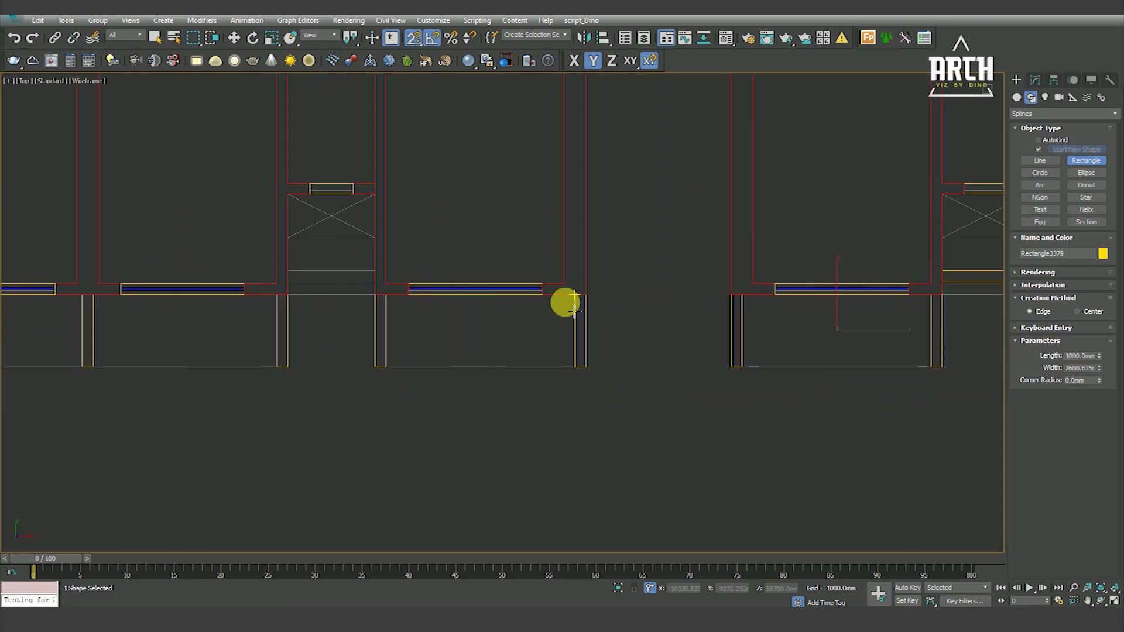
pyautogui.moveTo(574, 303); pyautogui.dragTo(386, 368)
pyautogui.scroll(-1, 469, 328)
pyautogui.scroll(1, 666, 307)
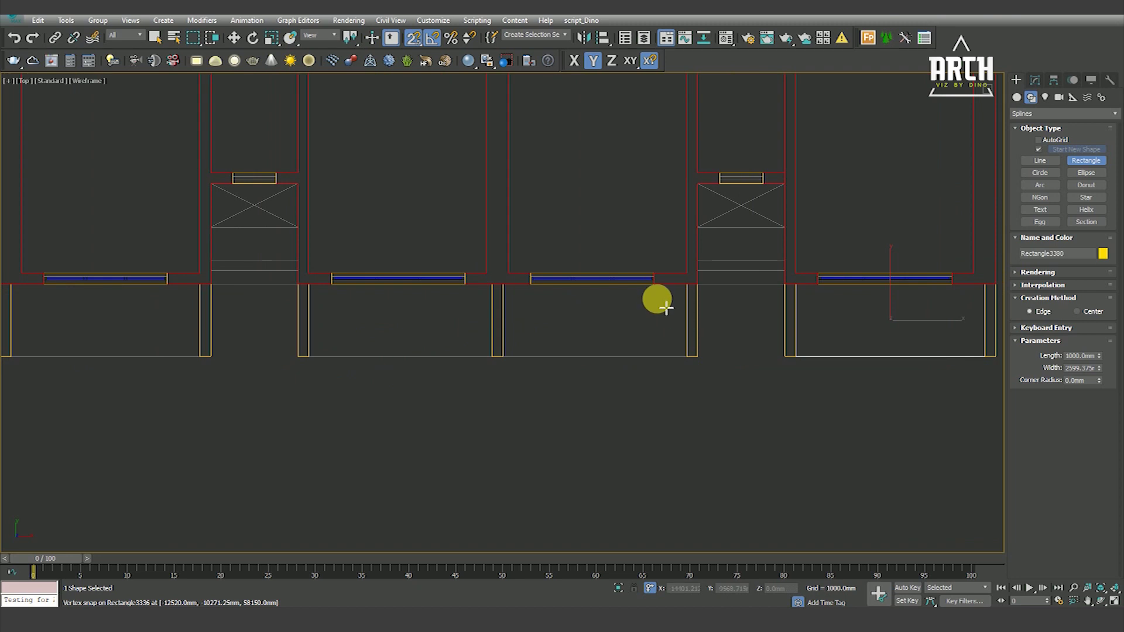
pyautogui.moveTo(681, 303); pyautogui.dragTo(502, 357)
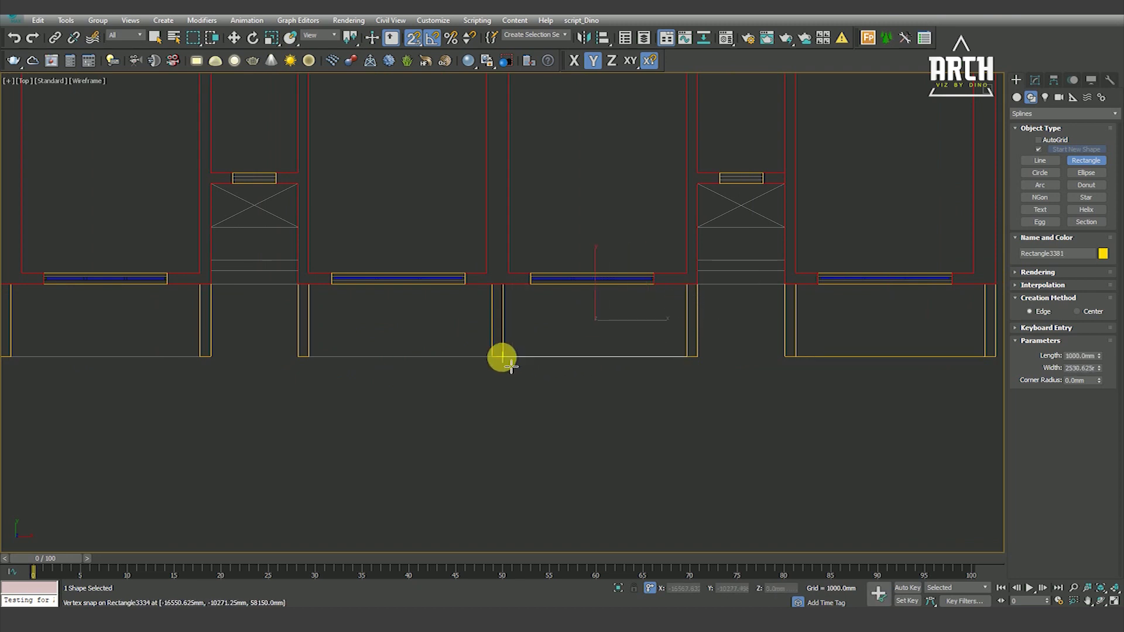
pyautogui.moveTo(493, 299); pyautogui.dragTo(309, 357)
# Trace the last lower bay, then start rectangles over the upper-side bays.
pyautogui.scroll(-1, 468, 339)
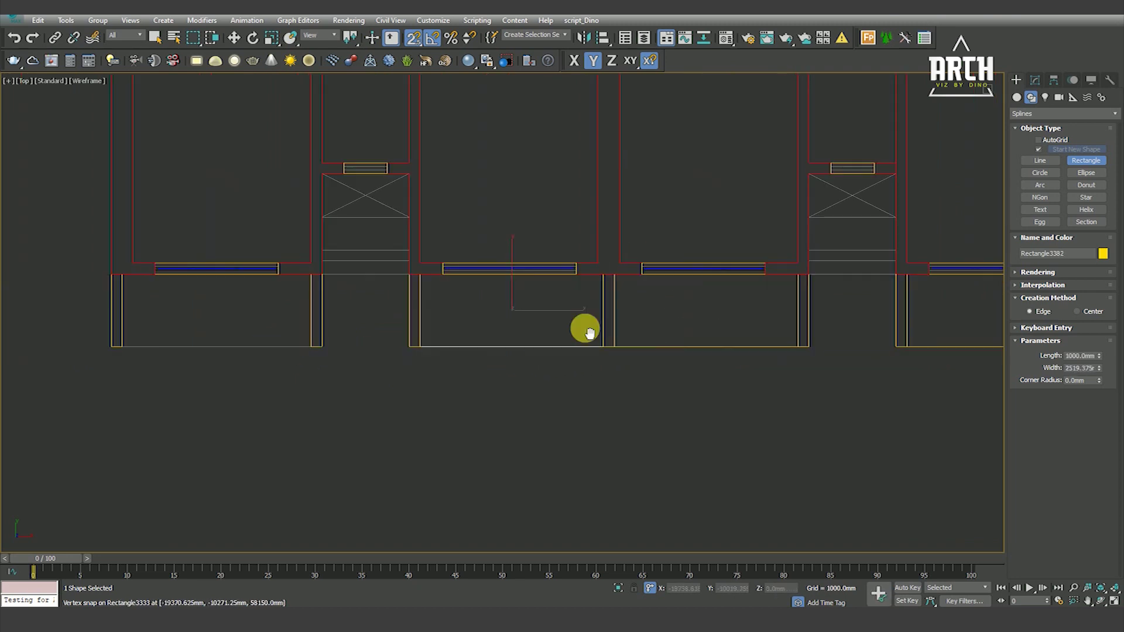
pyautogui.scroll(1, 608, 305)
pyautogui.moveTo(611, 280); pyautogui.dragTo(429, 342)
pyautogui.scroll(-1, 446, 381)
pyautogui.scroll(-1, 472, 401)
pyautogui.scroll(1, 547, 153)
pyautogui.scroll(1, 515, 126)
pyautogui.moveTo(418, 124); pyautogui.dragTo(552, 174)
pyautogui.scroll(1, 394, 205)
pyautogui.scroll(1, 371, 171)
pyautogui.moveTo(365, 162); pyautogui.dragTo(554, 237)
# Finish the open upper rectangle and trace 1050 mm-deep rectangles over the next top bays.
pyautogui.moveTo(624, 256); pyautogui.dragTo(625, 265)
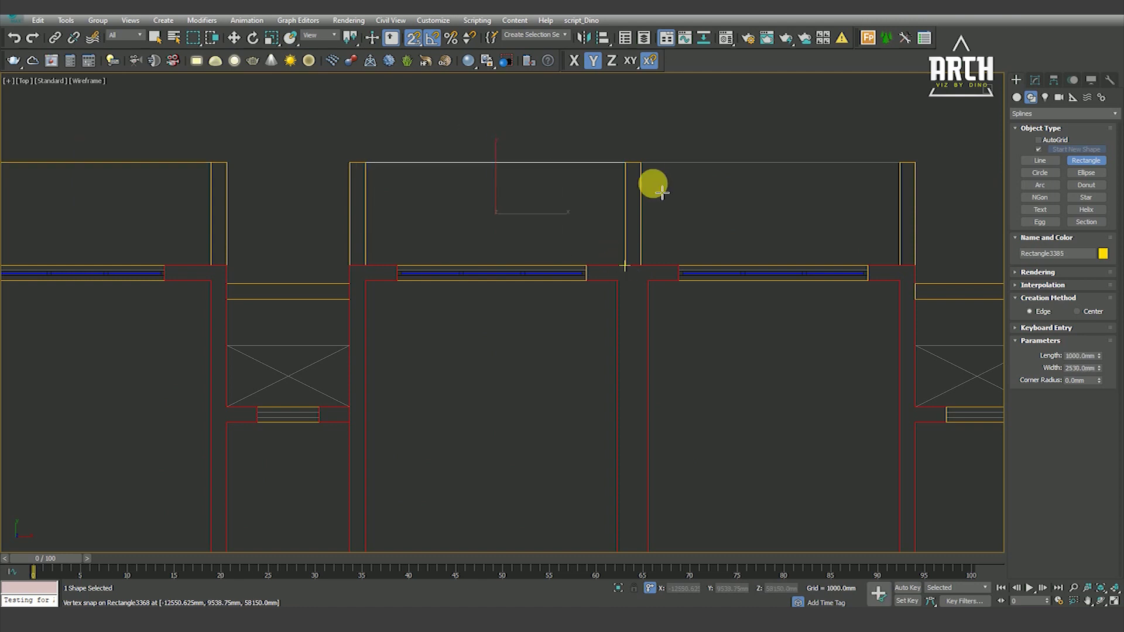
pyautogui.moveTo(642, 165); pyautogui.dragTo(899, 265)
pyautogui.scroll(-3, 476, 312)
pyautogui.scroll(3, 674, 234)
pyautogui.moveTo(708, 187); pyautogui.dragTo(446, 287)
pyautogui.scroll(-3, 732, 269)
pyautogui.scroll(3, 364, 289)
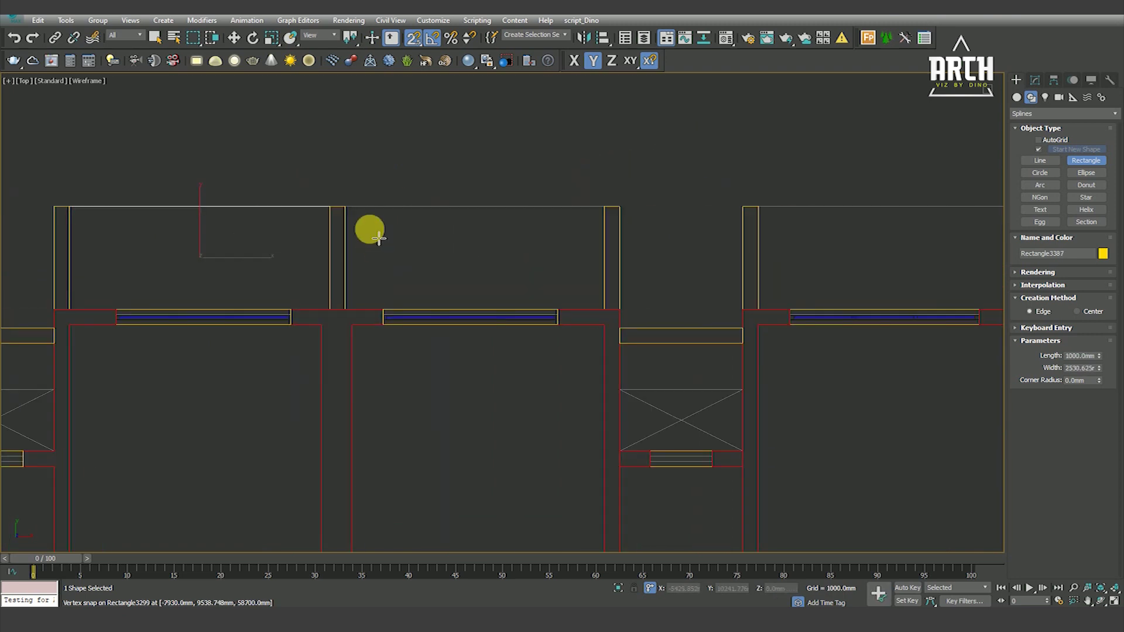
pyautogui.moveTo(362, 221); pyautogui.dragTo(605, 306)
pyautogui.scroll(-3, 602, 306)
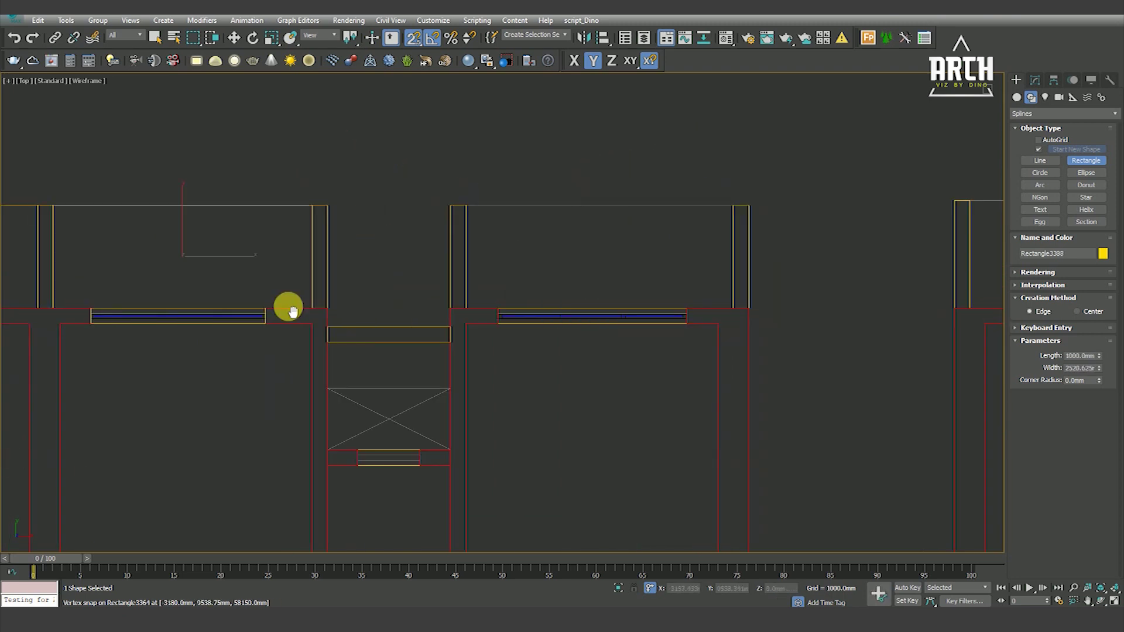
pyautogui.scroll(3, 328, 234)
pyautogui.moveTo(340, 212); pyautogui.dragTo(607, 301)
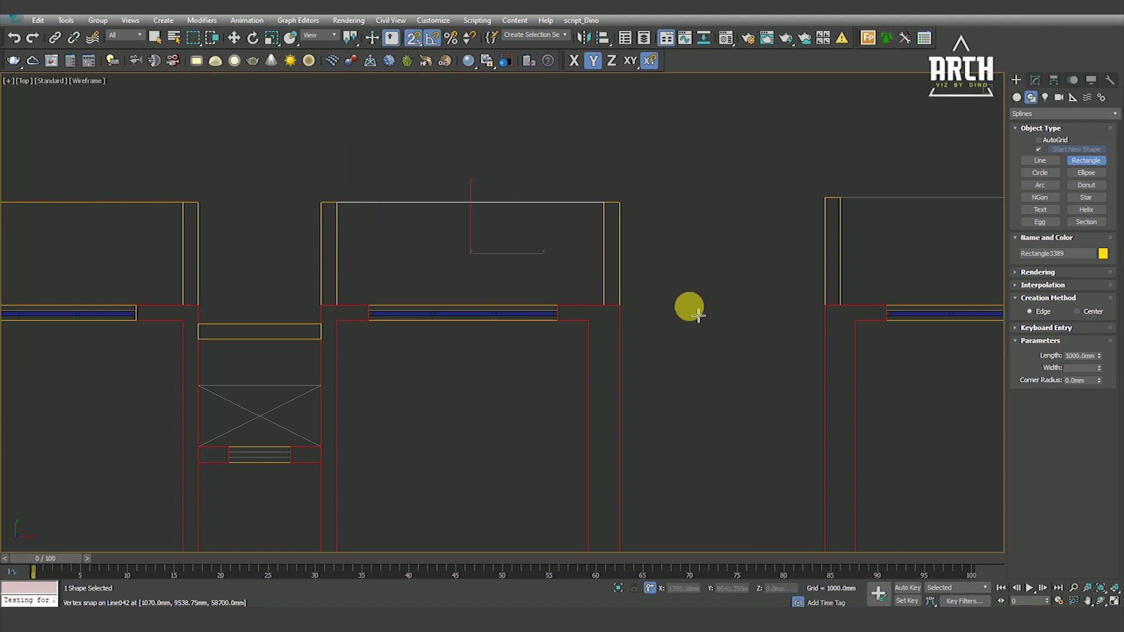
pyautogui.scroll(-3, 688, 306)
pyautogui.scroll(3, 476, 205)
pyautogui.moveTo(436, 194); pyautogui.dragTo(696, 302)
# Trace the remaining top-edge bays, then zoom out to show the whole plan.
pyautogui.scroll(-3, 696, 302)
pyautogui.scroll(3, 433, 296)
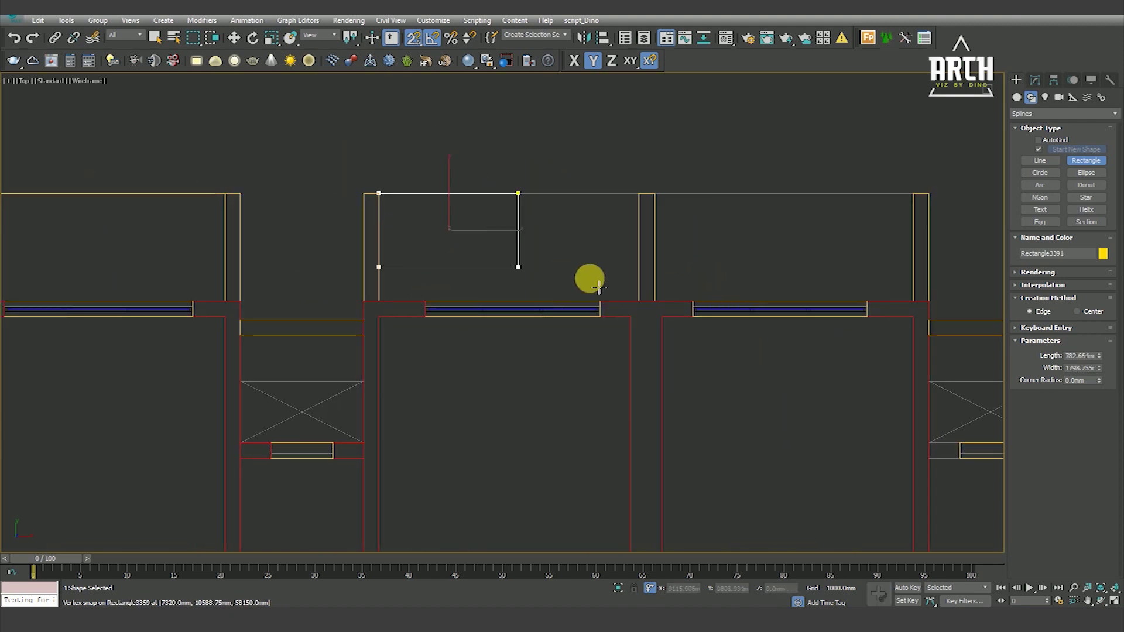
pyautogui.moveTo(388, 208); pyautogui.dragTo(635, 299)
pyautogui.moveTo(286, 268); pyautogui.dragTo(400, 236, button='middle')
pyautogui.moveTo(351, 161); pyautogui.dragTo(626, 269)
pyautogui.moveTo(787, 166); pyautogui.dragTo(416, 164, button='middle')
pyautogui.moveTo(417, 180); pyautogui.dragTo(666, 266)
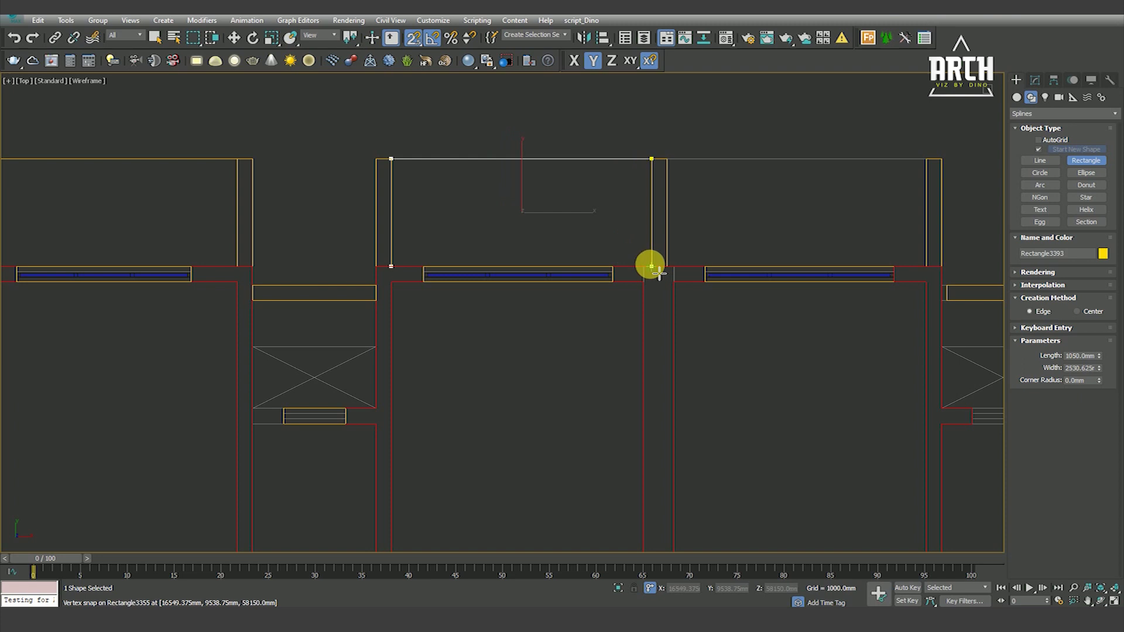
pyautogui.moveTo(667, 159); pyautogui.dragTo(923, 274)
pyautogui.scroll(-5, 925, 268)
pyautogui.moveTo(461, 180); pyautogui.dragTo(439, 244, button='middle')
pyautogui.scroll(5, 462, 179)
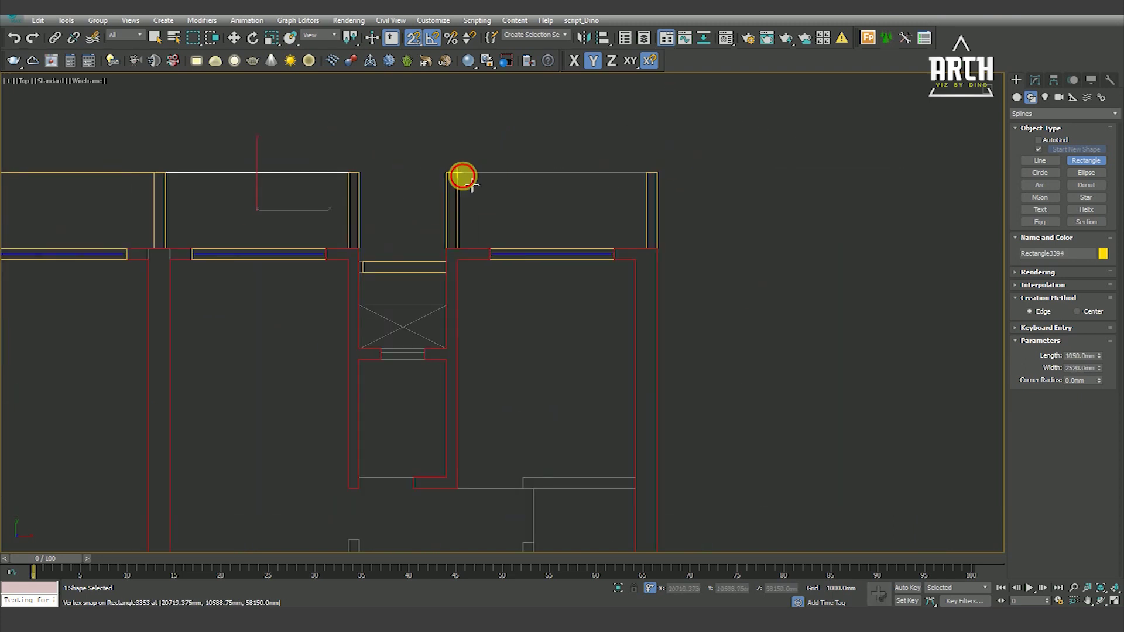
pyautogui.moveTo(462, 176); pyautogui.dragTo(647, 247)
pyautogui.scroll(-4, 648, 135)
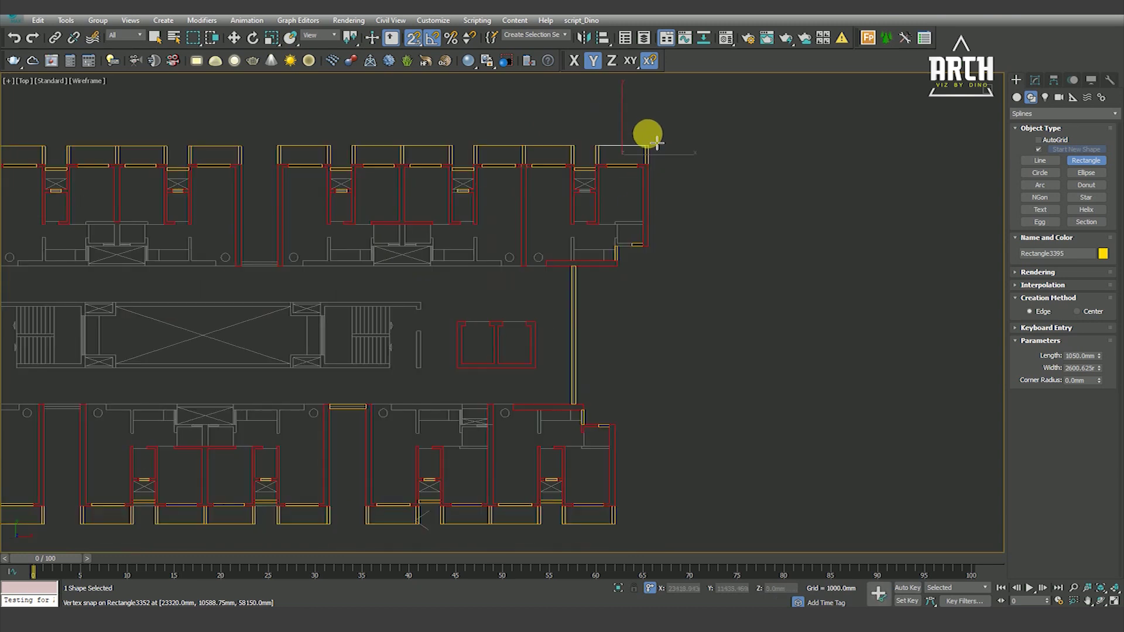
pyautogui.scroll(-3, 701, 296)
pyautogui.click(237, 40)
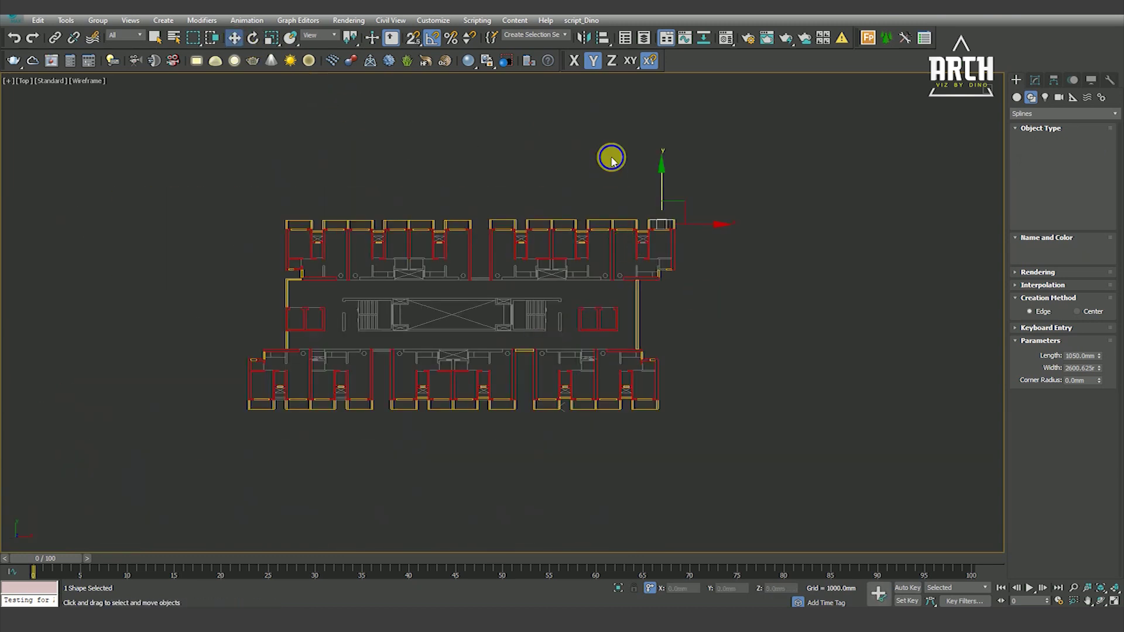
# Select all 24 rectangles with Select Similar and orbit to a shaded view.
pyautogui.rightClick(610, 154)
pyautogui.click(636, 217)
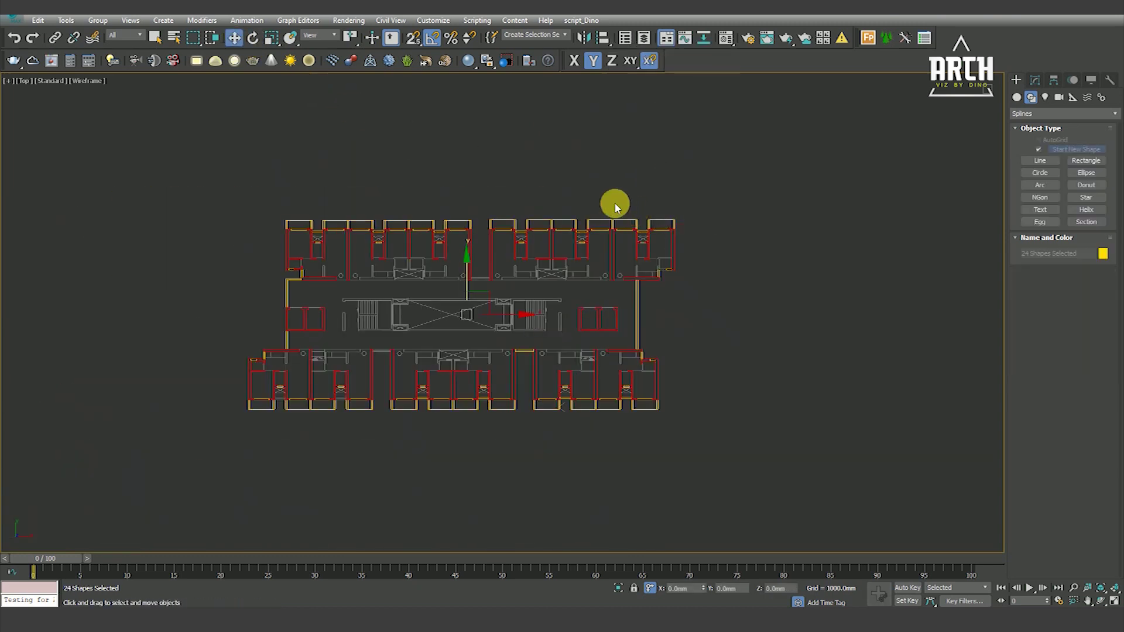
pyautogui.moveTo(590, 249)
pyautogui.keyDown('alt'); pyautogui.mouseDown(button='middle')
pyautogui.moveTo(603, 308)
pyautogui.moveTo(595, 345)
pyautogui.mouseUp(button='middle'); pyautogui.keyUp('alt')
pyautogui.press('F3')
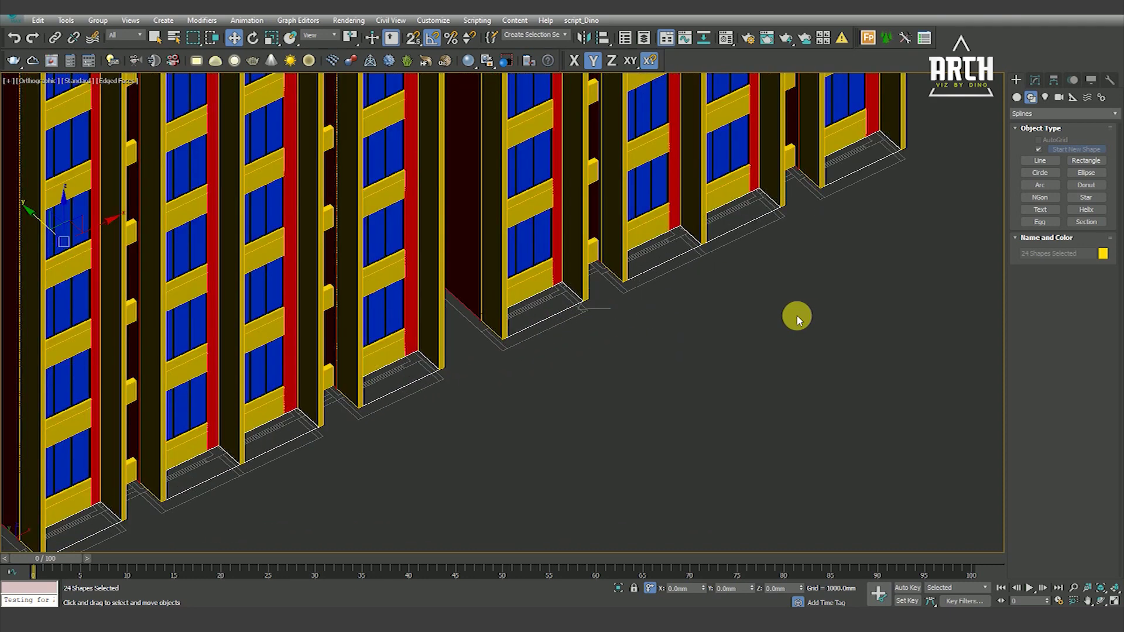
pyautogui.scroll(-2, 800, 316)
# Extrude the 24 shapes by 150 mm and view the tower from the front.
pyautogui.click(1035, 80)
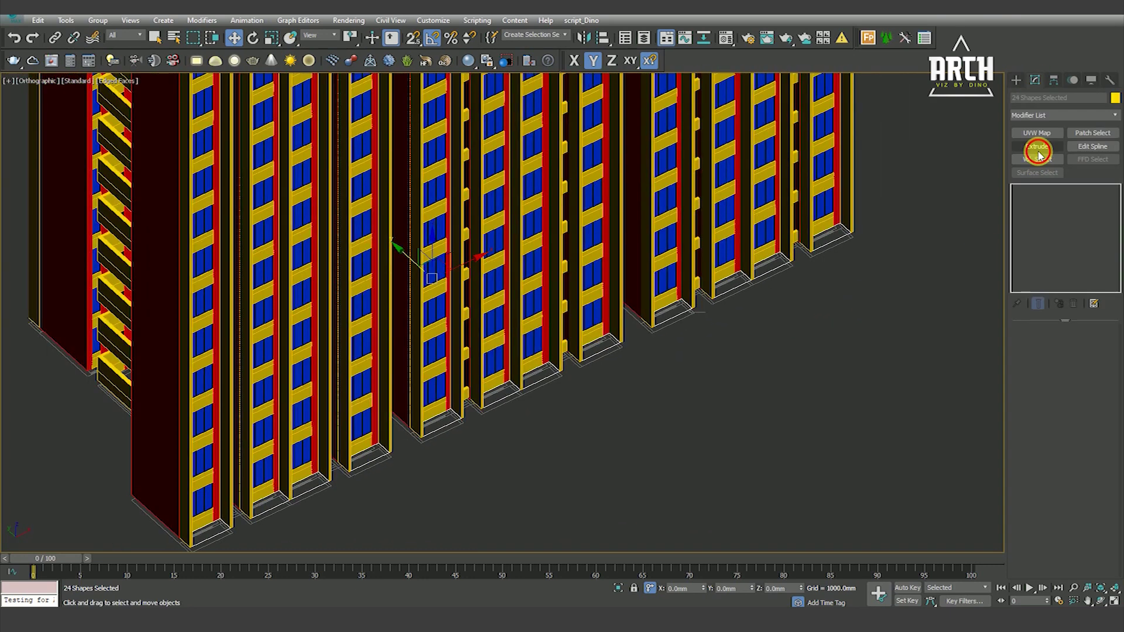
pyautogui.click(1038, 150)
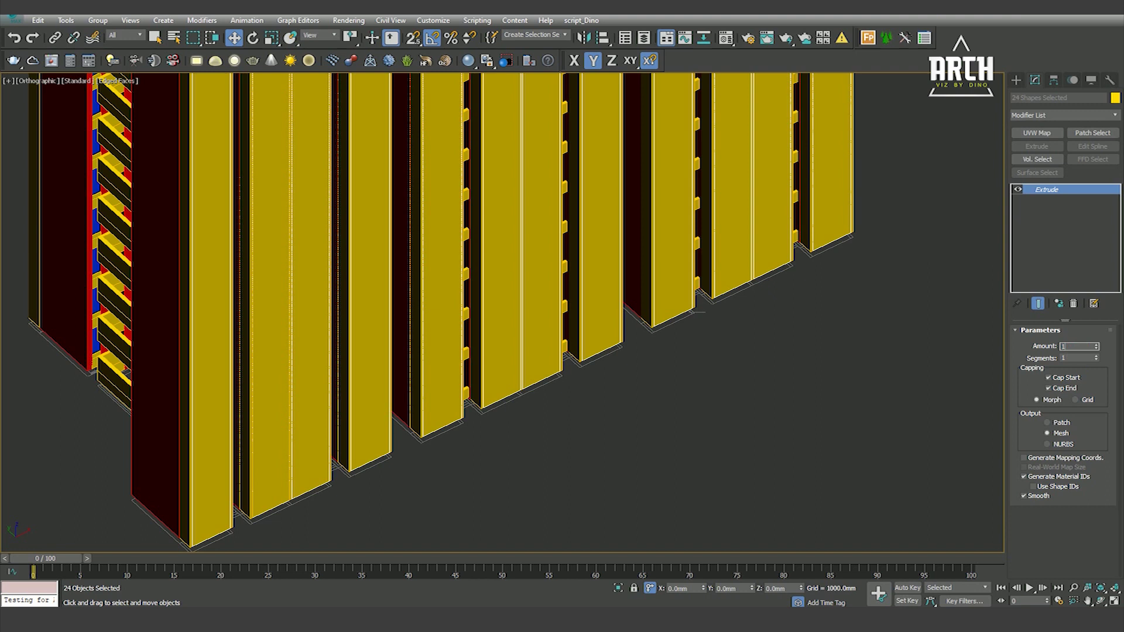
pyautogui.press('Return')
pyautogui.press('f')
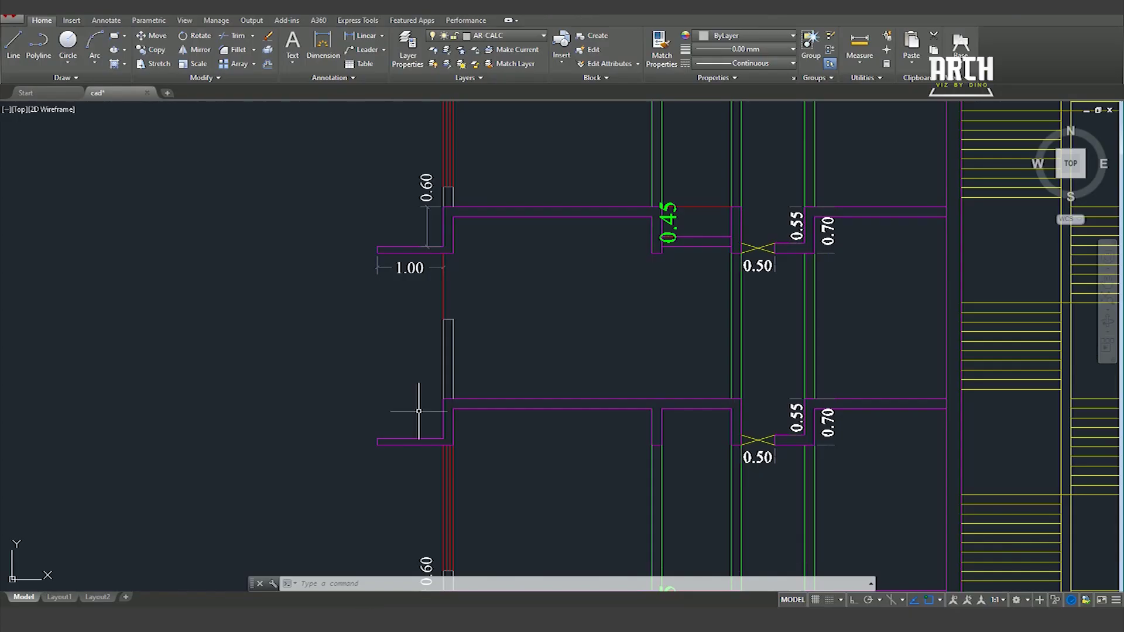
pyautogui.scroll(3, 409, 410)
pyautogui.scroll(3, 404, 416)
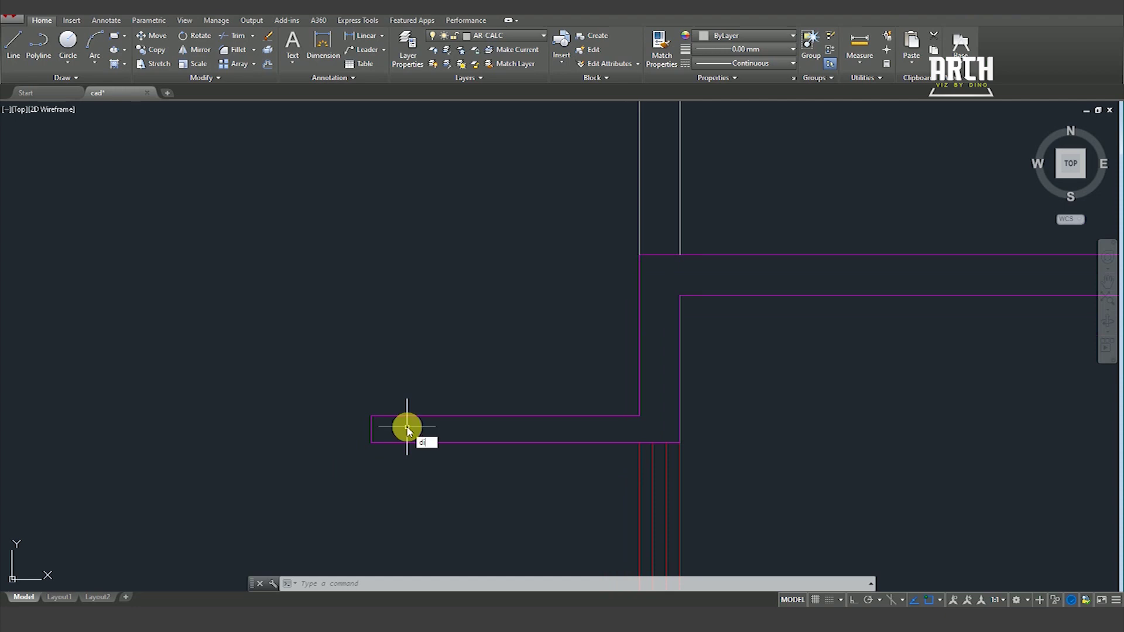
# Measure the narrow wall end's 0.10 thickness with DIST in AutoCAD, then return to 3ds Max.
pyautogui.press('Return')
pyautogui.click(371, 443)
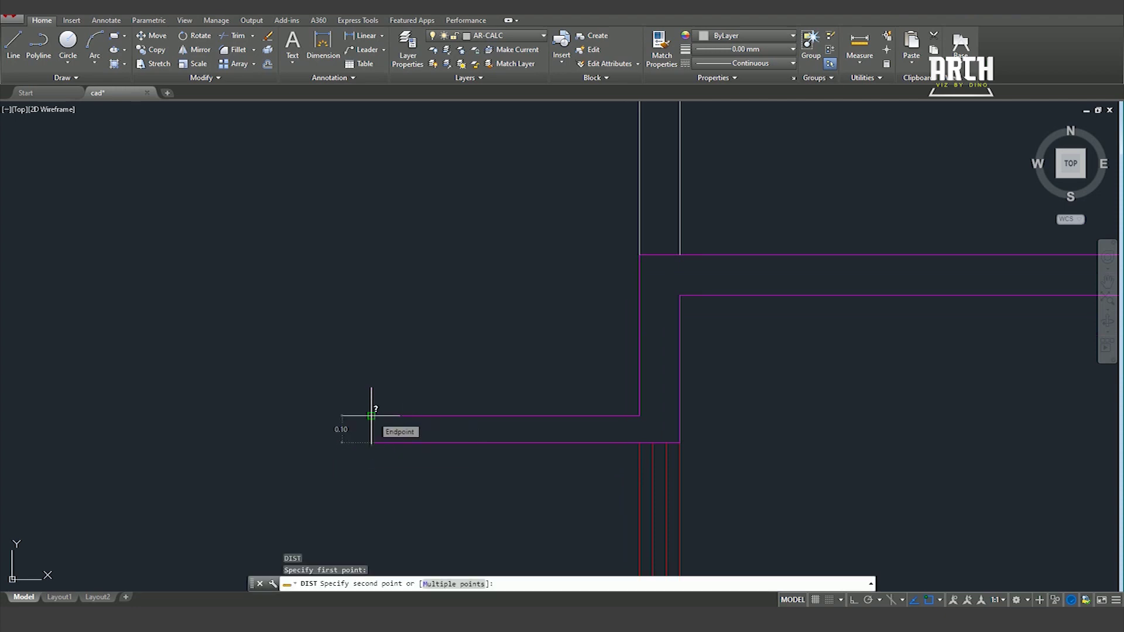
pyautogui.press('Escape')
pyautogui.press('Escape')
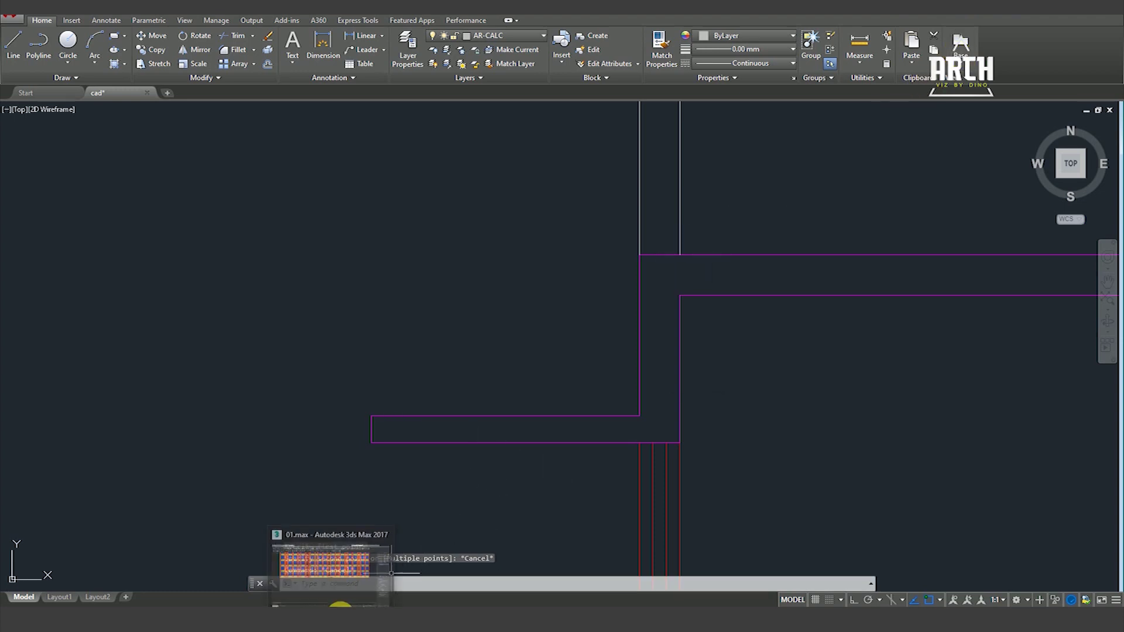
pyautogui.click(339, 571)
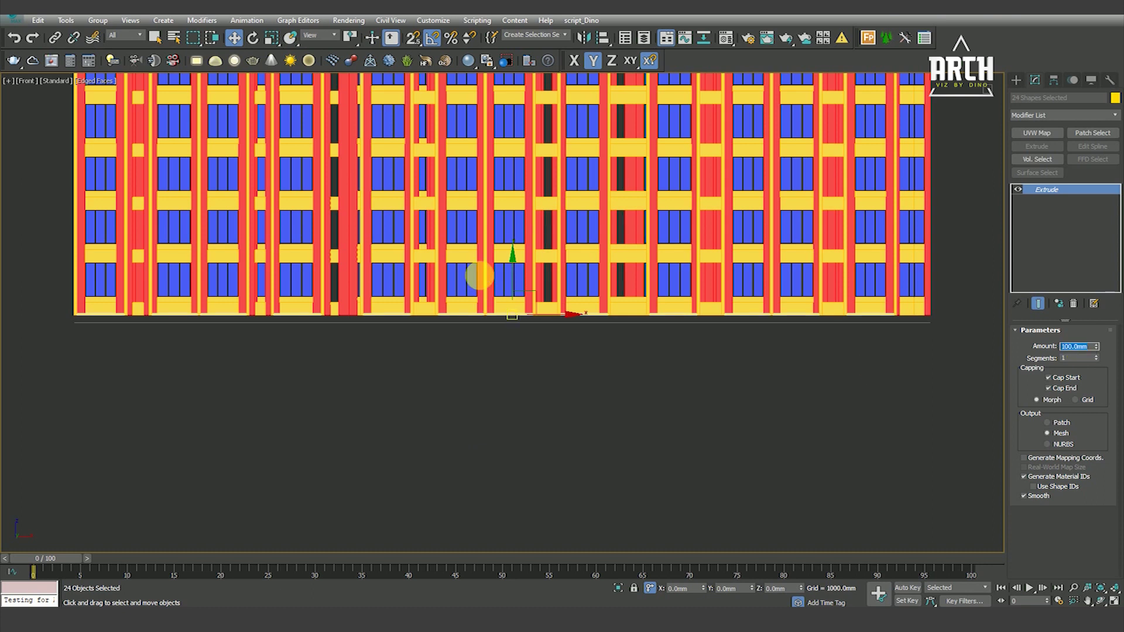
# Group the selected balcony slabs and inspect the facade in wireframe and shaded modes.
pyautogui.click(103, 24)
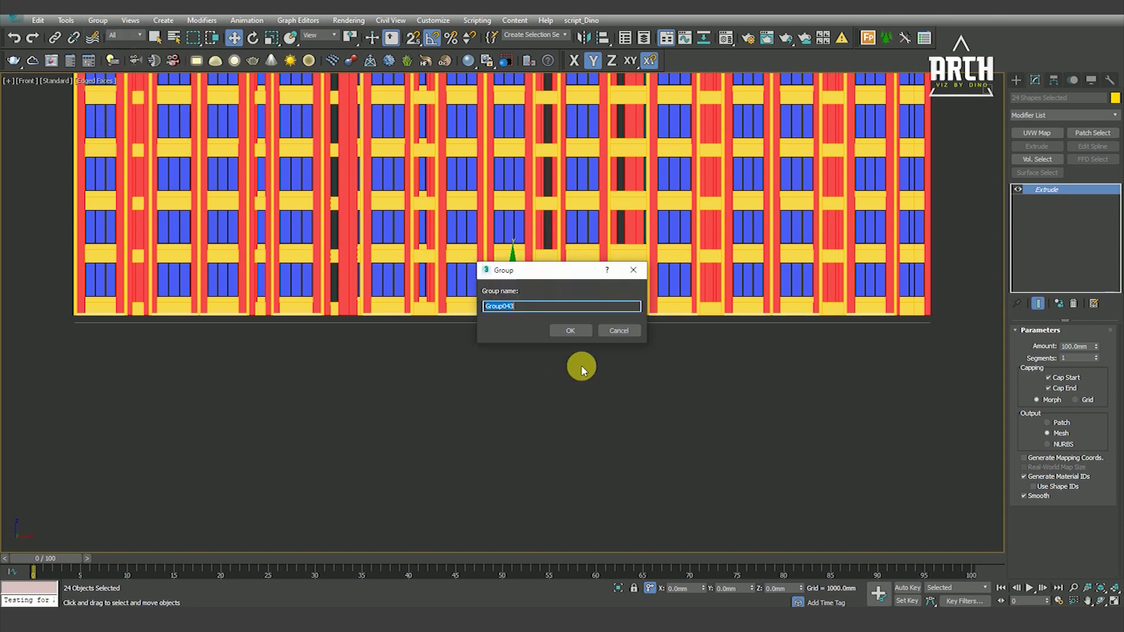
pyautogui.click(567, 340)
pyautogui.press('F3')
pyautogui.scroll(2, 95, 306)
pyautogui.scroll(3, 326, 396)
pyautogui.scroll(2, 311, 401)
pyautogui.press('F3')
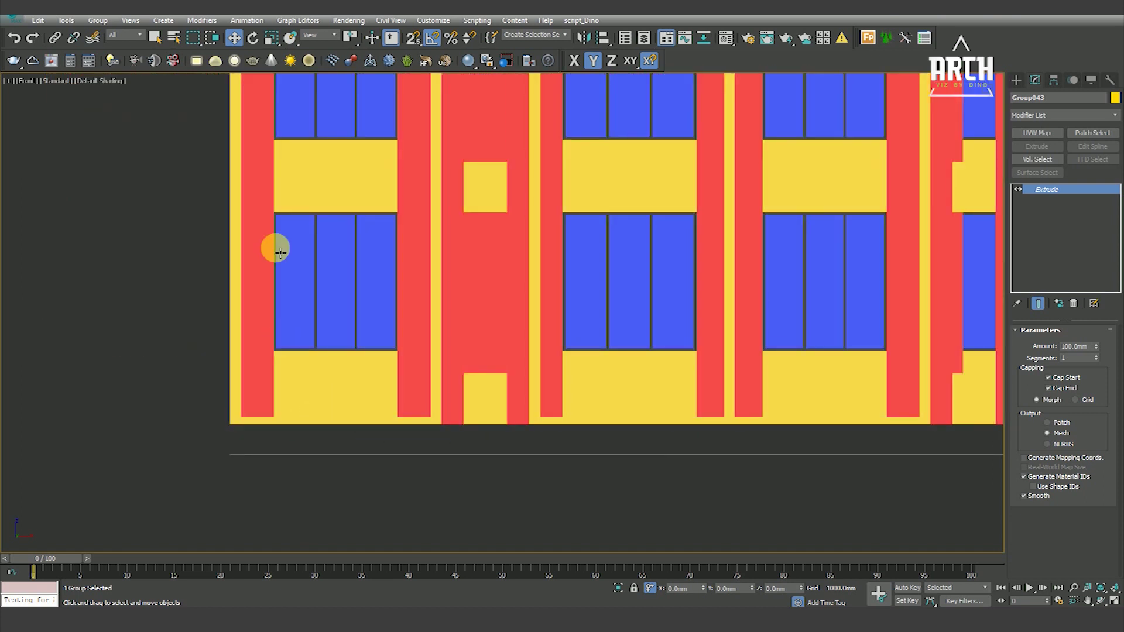
pyautogui.press('F3')
pyautogui.moveTo(275, 226); pyautogui.dragTo(301, 248, button='middle')
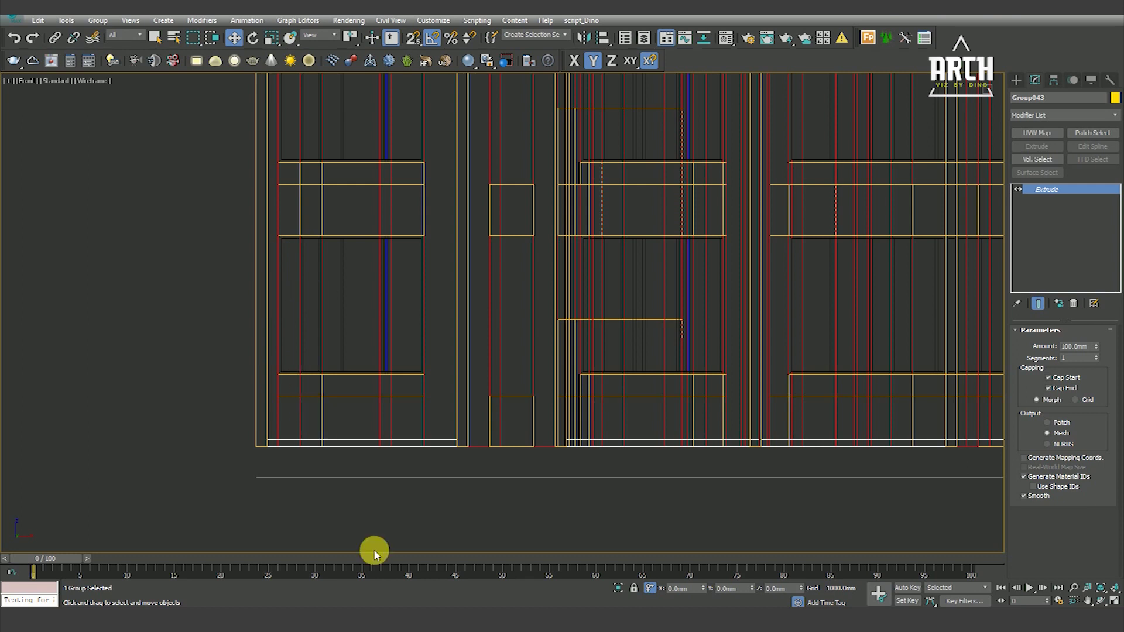
# Clone the slab group and move the copy up 2900 mm in Y.
pyautogui.rightClick(502, 391)
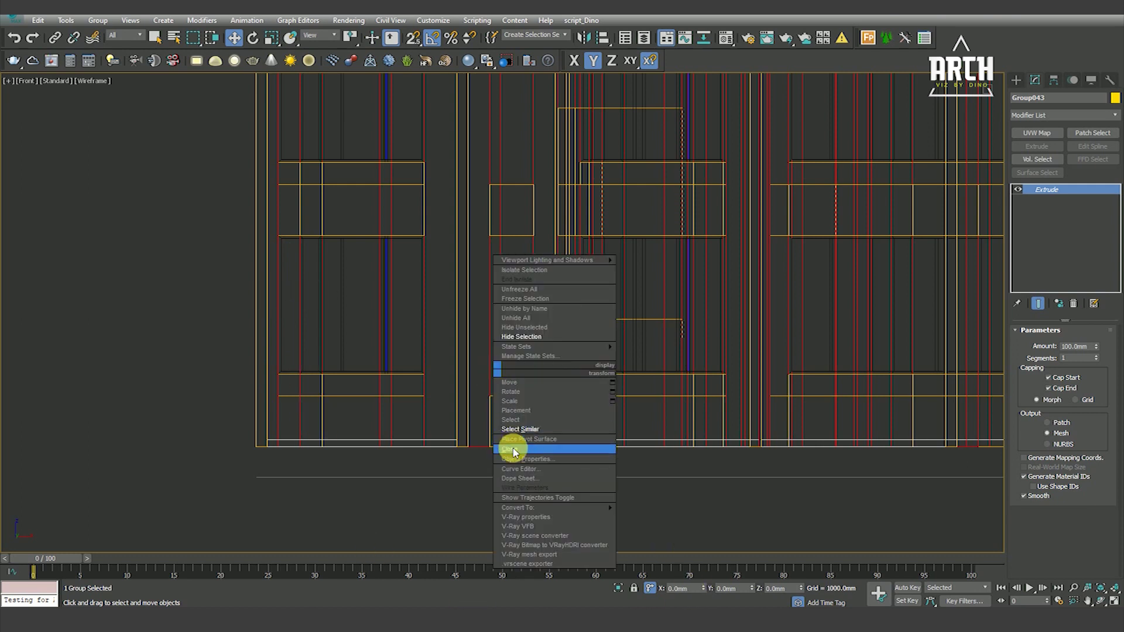
pyautogui.click(509, 447)
pyautogui.click(526, 361)
pyautogui.write('2900')
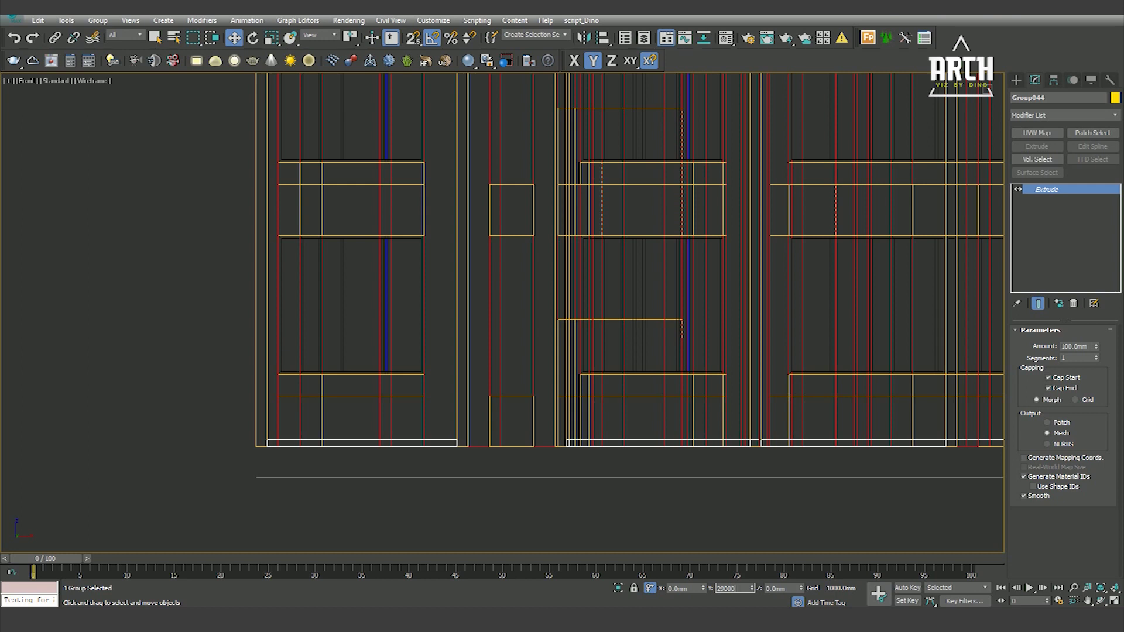
pyautogui.press('Return')
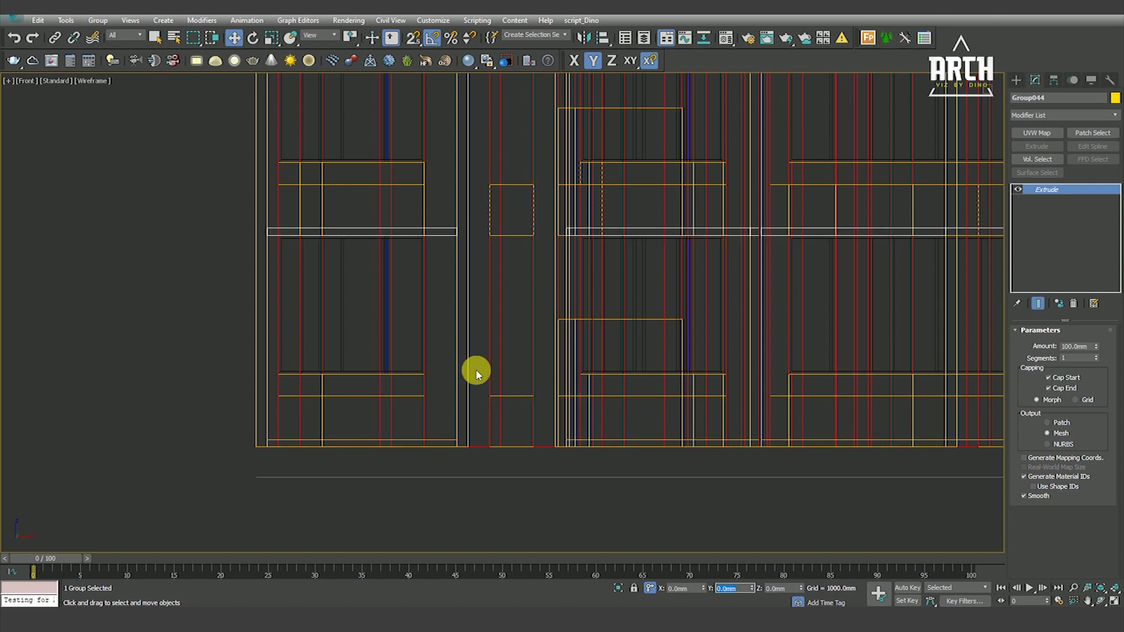
pyautogui.scroll(-3, 400, 303)
pyautogui.scroll(-3, 435, 334)
pyautogui.scroll(1, 409, 392)
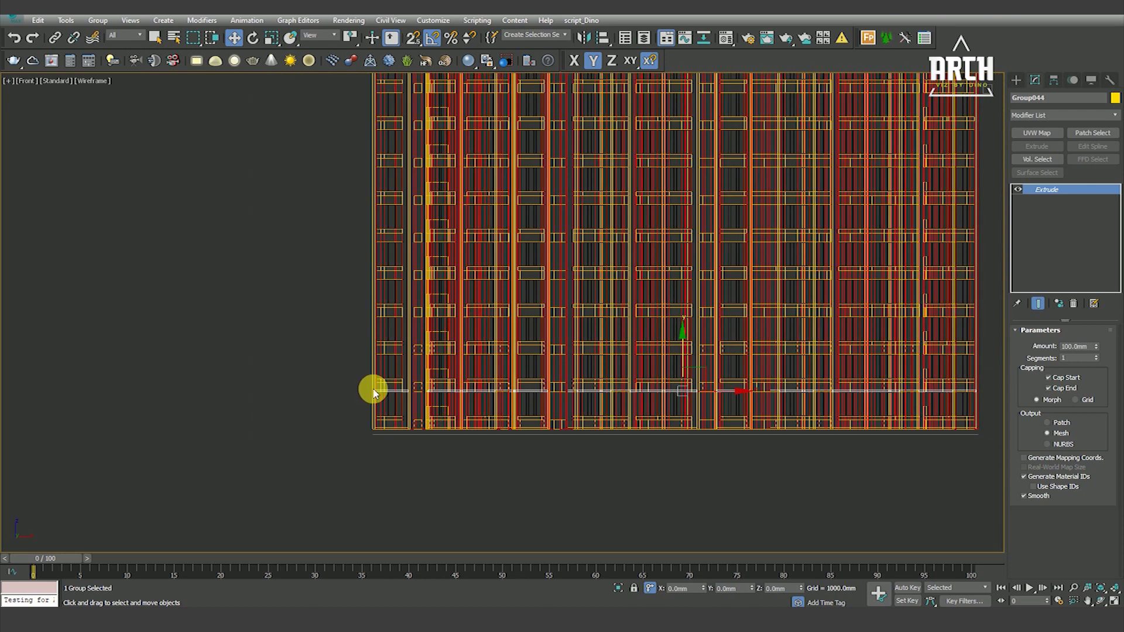
pyautogui.scroll(4, 372, 390)
pyautogui.click(66, 19)
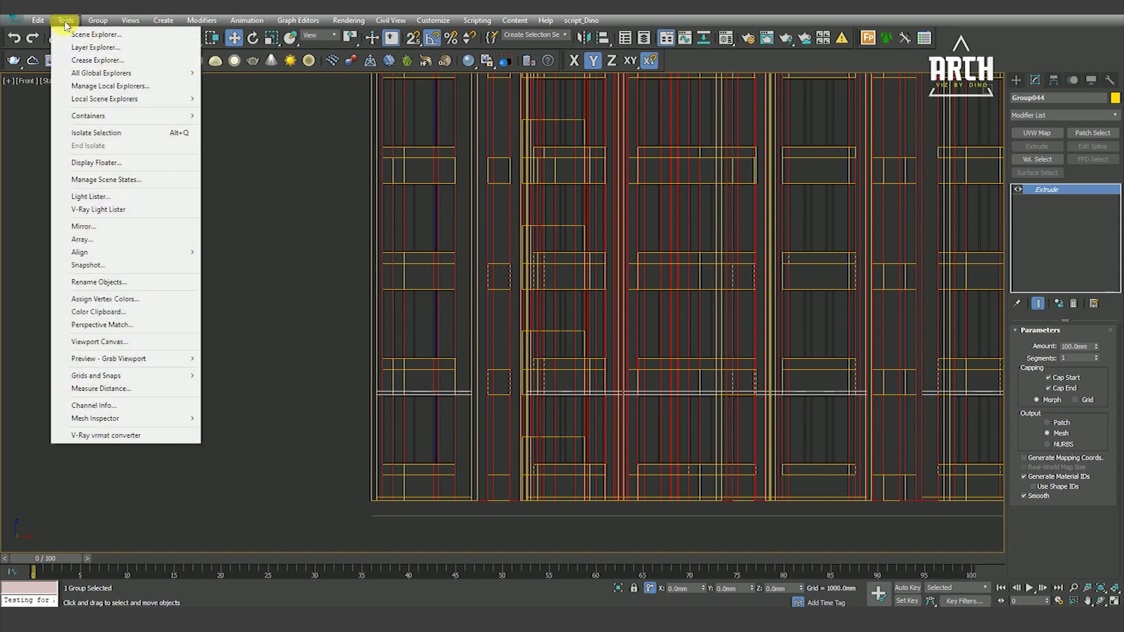
# Array the floor group into 20 instanced copies spaced 2900 mm along Y.
pyautogui.click(95, 240)
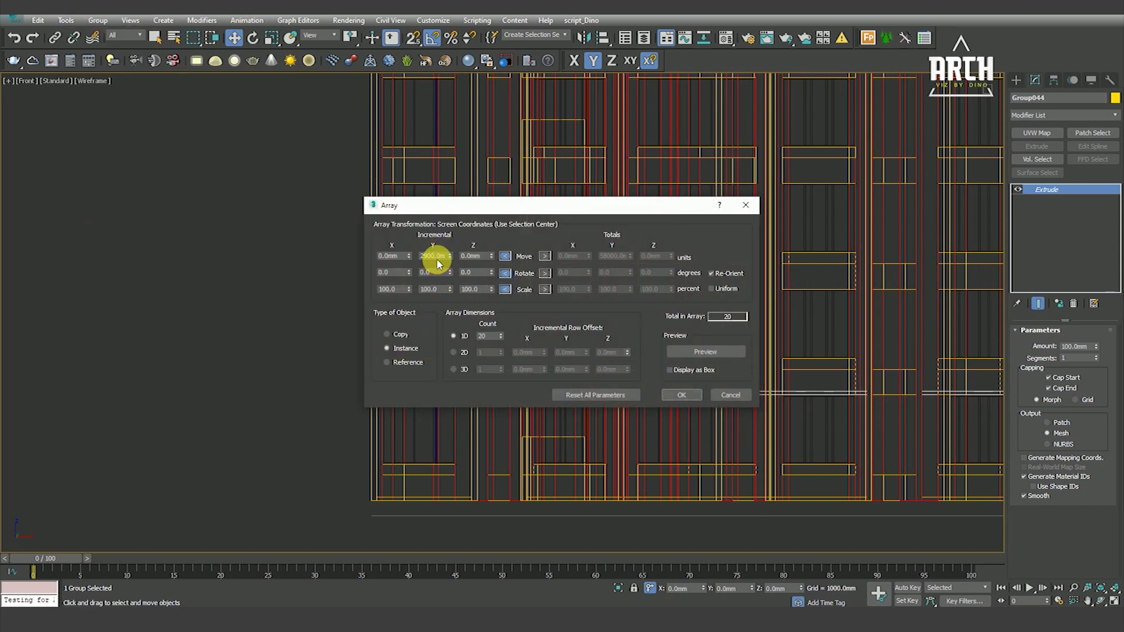
pyautogui.click(700, 351)
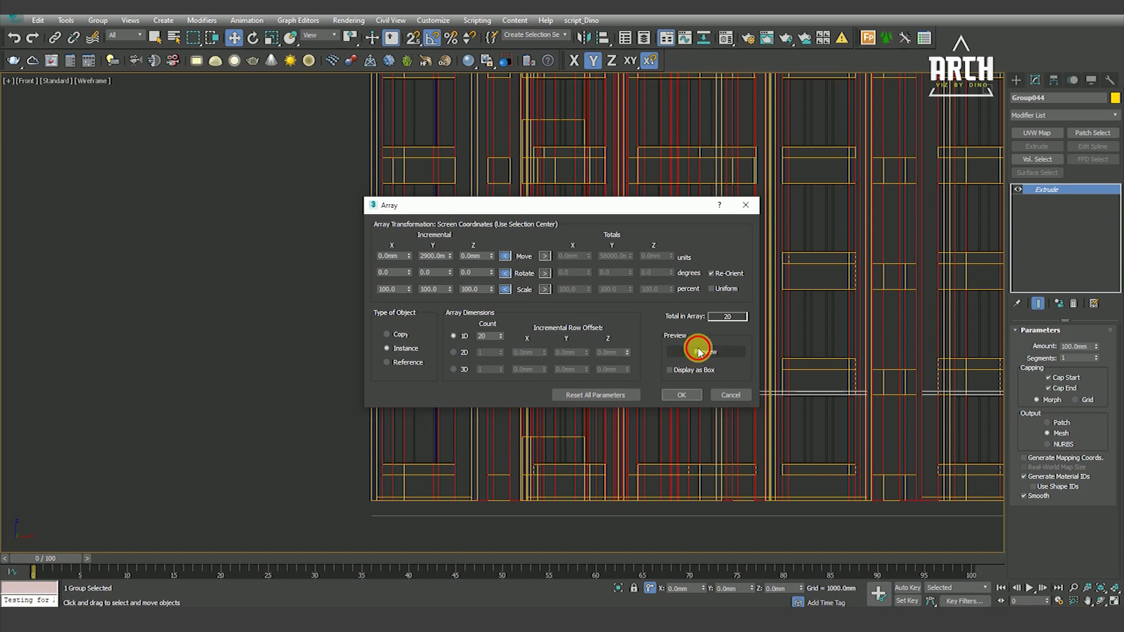
pyautogui.click(684, 396)
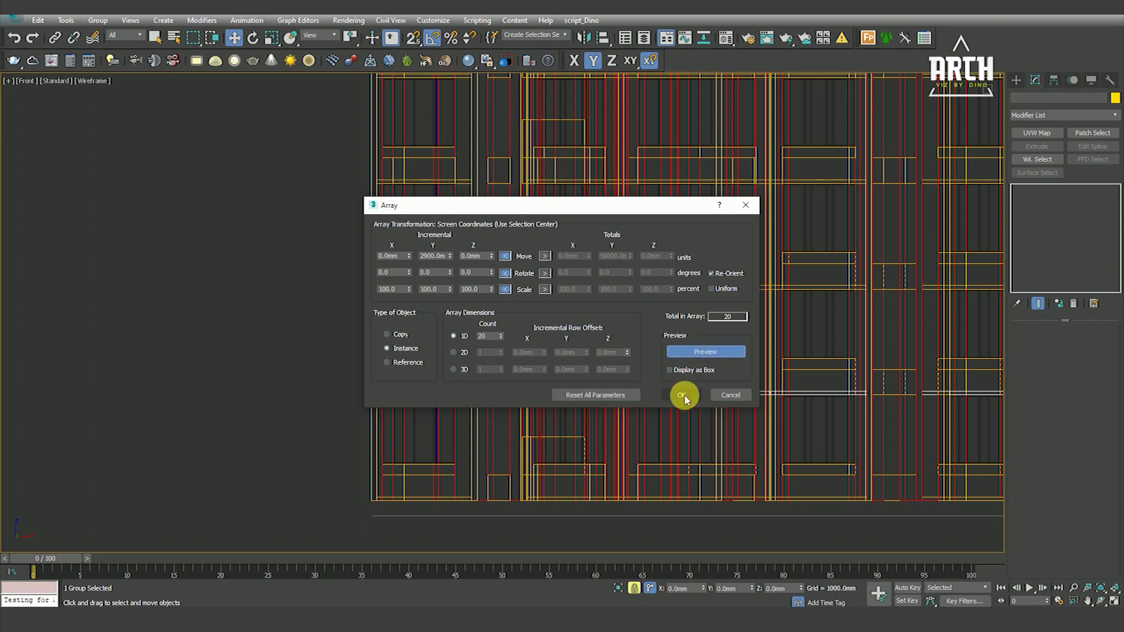
pyautogui.scroll(-2, 419, 390)
pyautogui.scroll(-3, 440, 396)
pyautogui.scroll(-2, 440, 396)
pyautogui.scroll(3, 535, 236)
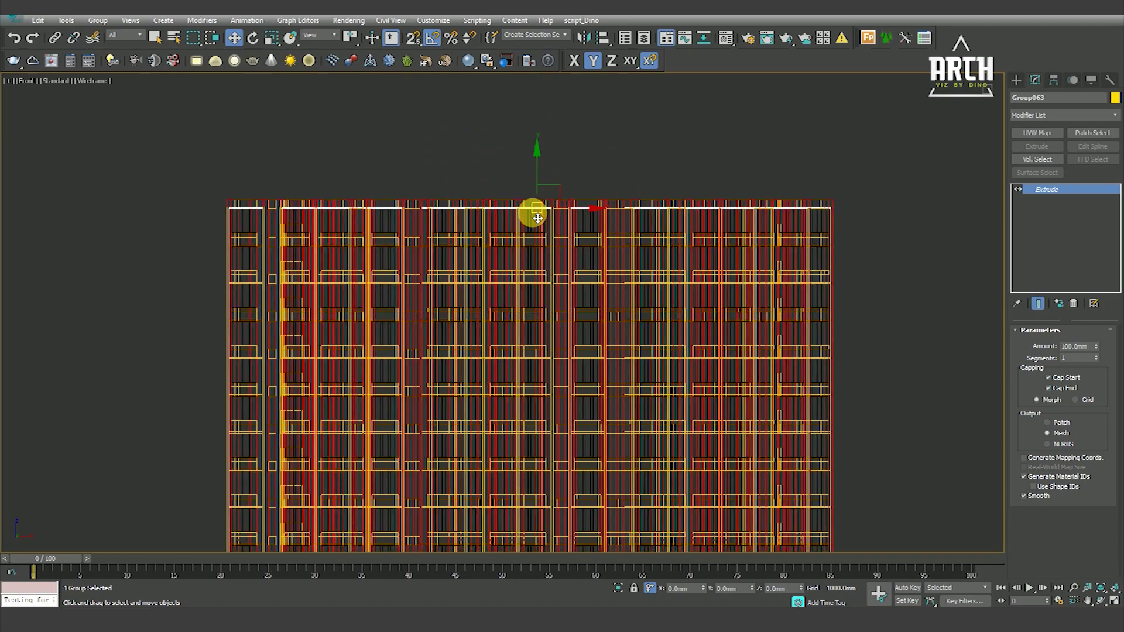
pyautogui.keyDown('alt'); pyautogui.moveTo(594, 256); pyautogui.dragTo(557, 288, button='middle'); pyautogui.keyUp('alt')
pyautogui.scroll(3, 512, 243)
pyautogui.scroll(2, 512, 246)
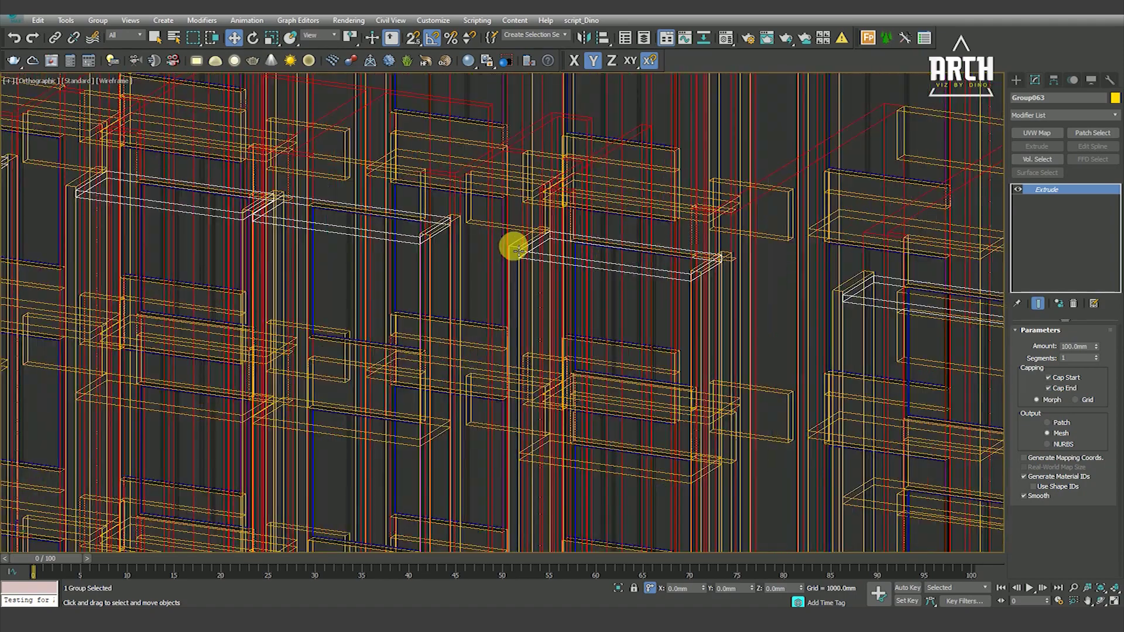
pyautogui.press('F3')
pyautogui.scroll(3, 713, 271)
# Set the tall wall column's extrusion amount to 58100 mm.
pyautogui.click(718, 271)
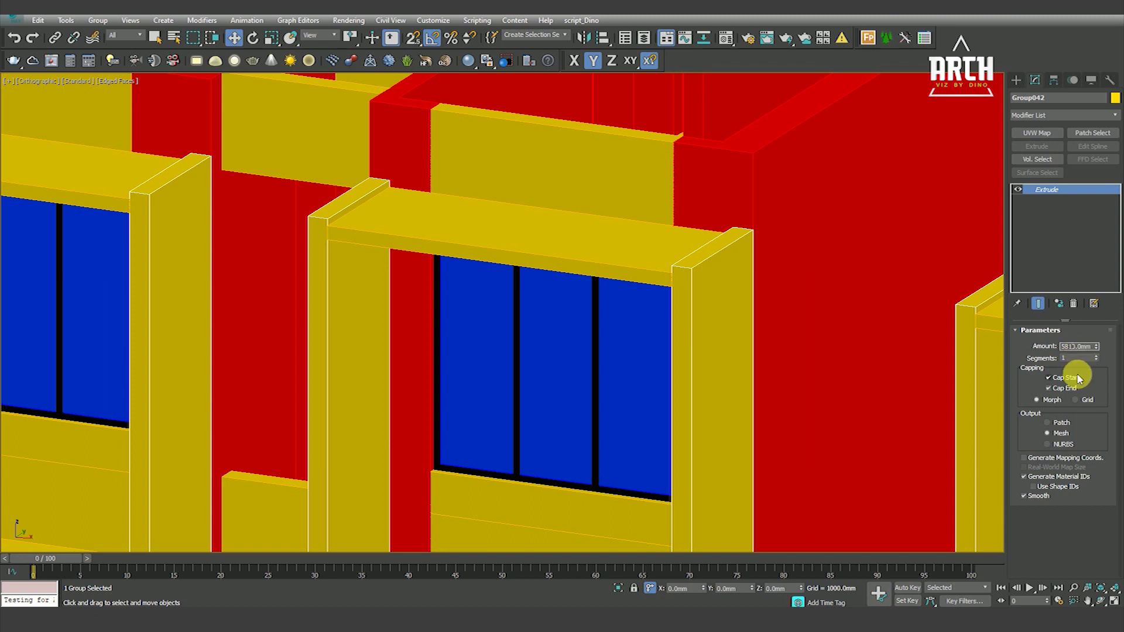
pyautogui.write('58100')
pyautogui.press('Return')
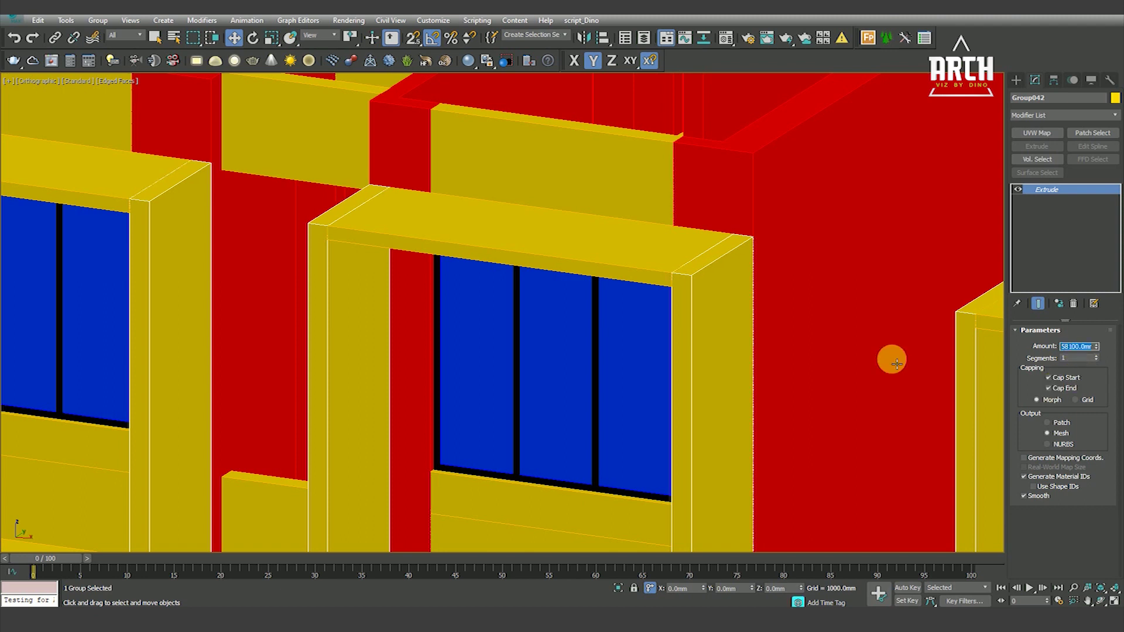
pyautogui.moveTo(734, 268); pyautogui.dragTo(547, 221, button='middle')
pyautogui.scroll(-6, 582, 166)
pyautogui.scroll(-4, 595, 188)
pyautogui.scroll(-5, 601, 192)
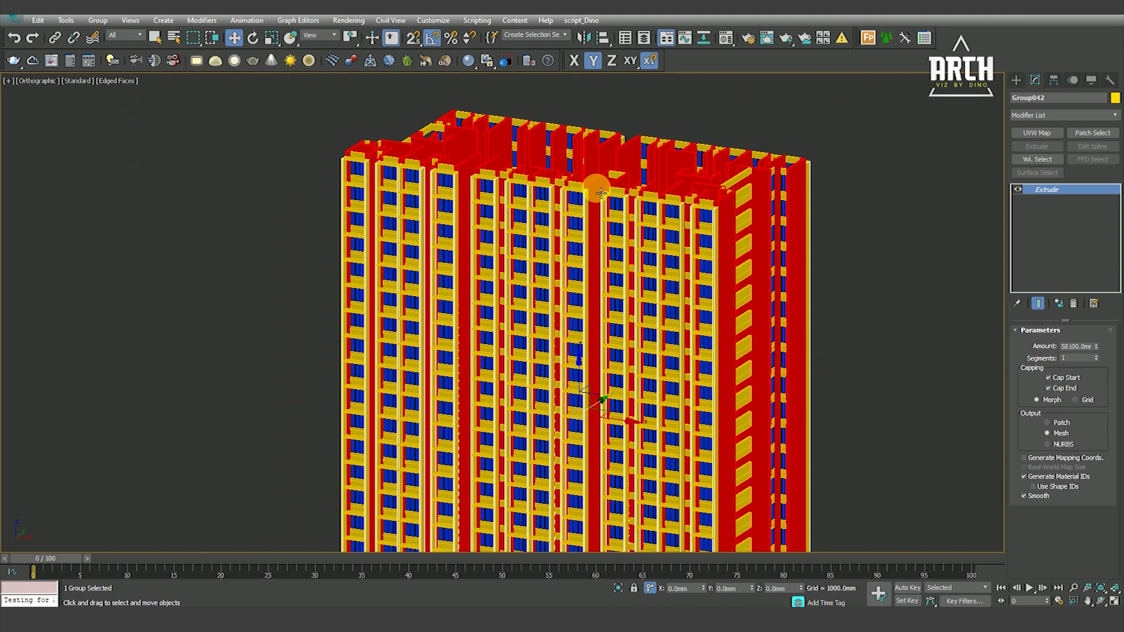
# Deselect everything and orbit the tower in Perspective to see its sides and window facades.
pyautogui.scroll(-4, 601, 192)
pyautogui.click(816, 244)
pyautogui.moveTo(533, 377)
pyautogui.keyDown('alt'); pyautogui.mouseDown(button='middle')
pyautogui.moveTo(708, 390)
pyautogui.moveTo(629, 406)
pyautogui.mouseUp(button='middle'); pyautogui.keyUp('alt')
pyautogui.scroll(3, 708, 389)
pyautogui.scroll(3, 698, 417)
pyautogui.scroll(-2, 728, 345)
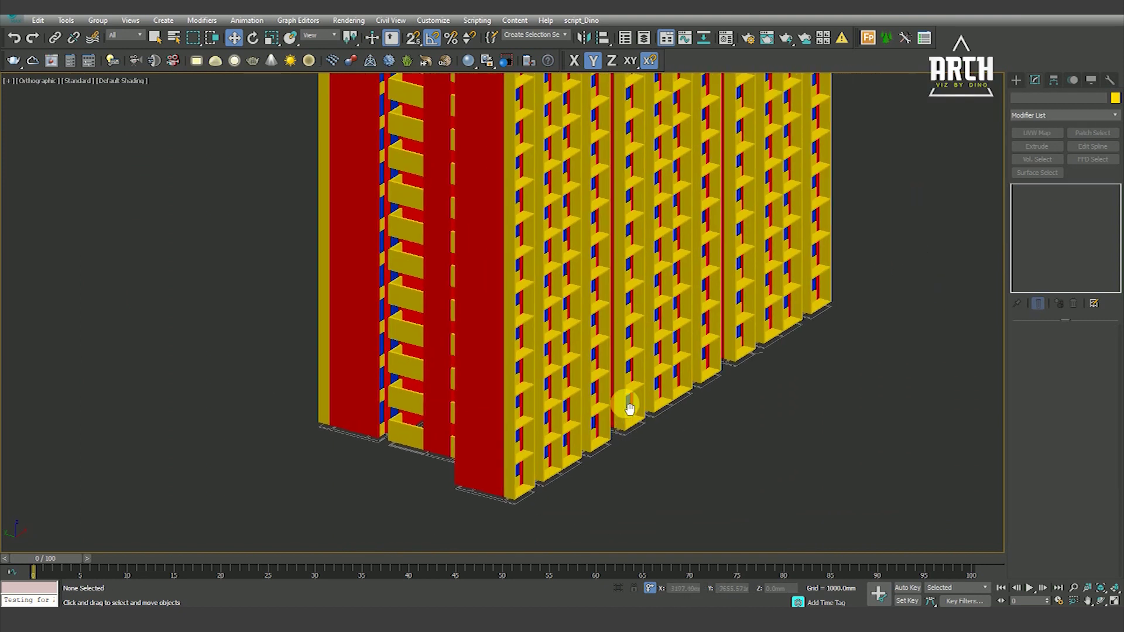
pyautogui.moveTo(622, 364)
pyautogui.keyDown('alt'); pyautogui.mouseDown(button='middle')
pyautogui.moveTo(658, 381)
pyautogui.moveTo(607, 381)
pyautogui.moveTo(798, 371)
pyautogui.moveTo(710, 375)
pyautogui.mouseUp(button='middle'); pyautogui.keyUp('alt')
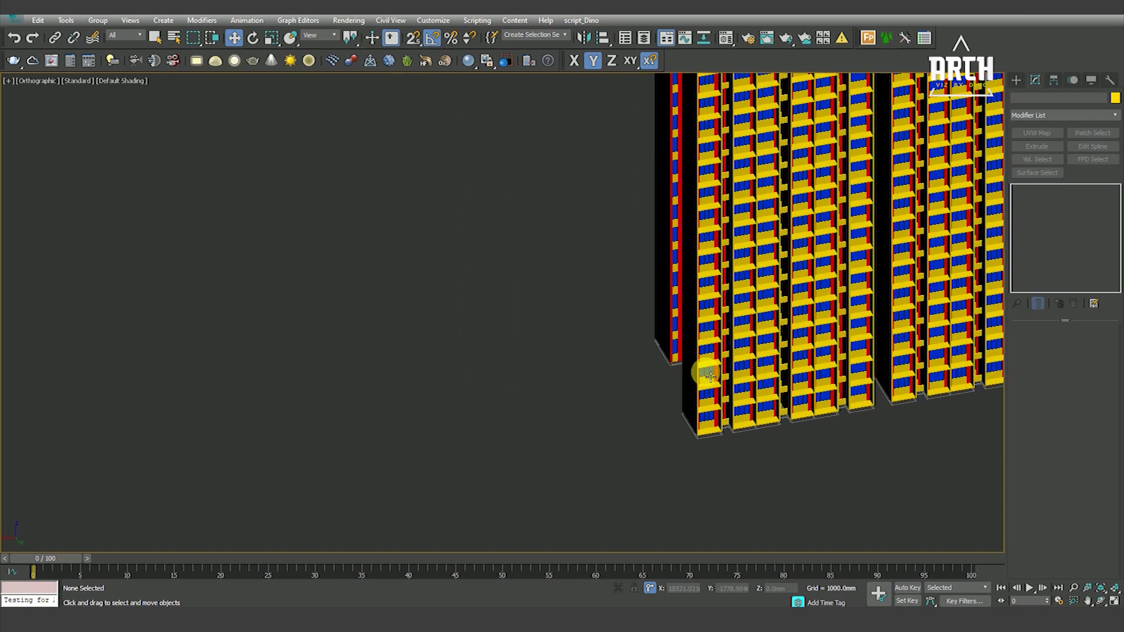
pyautogui.press('p')
pyautogui.press('z')
pyautogui.moveTo(615, 357)
pyautogui.keyDown('alt'); pyautogui.mouseDown(button='middle')
pyautogui.moveTo(459, 359)
pyautogui.moveTo(435, 344)
pyautogui.moveTo(545, 344)
pyautogui.moveTo(439, 363)
pyautogui.moveTo(447, 376)
pyautogui.moveTo(453, 368)
pyautogui.mouseUp(button='middle'); pyautogui.keyUp('alt')
# Show the fitted Top view of the floor plan in wireframe.
pyautogui.press('t')
pyautogui.press('z')
pyautogui.scroll(-2, 463, 306)
pyautogui.scroll(-2, 363, 252)
pyautogui.press('F3')
pyautogui.scroll(2, 538, 251)
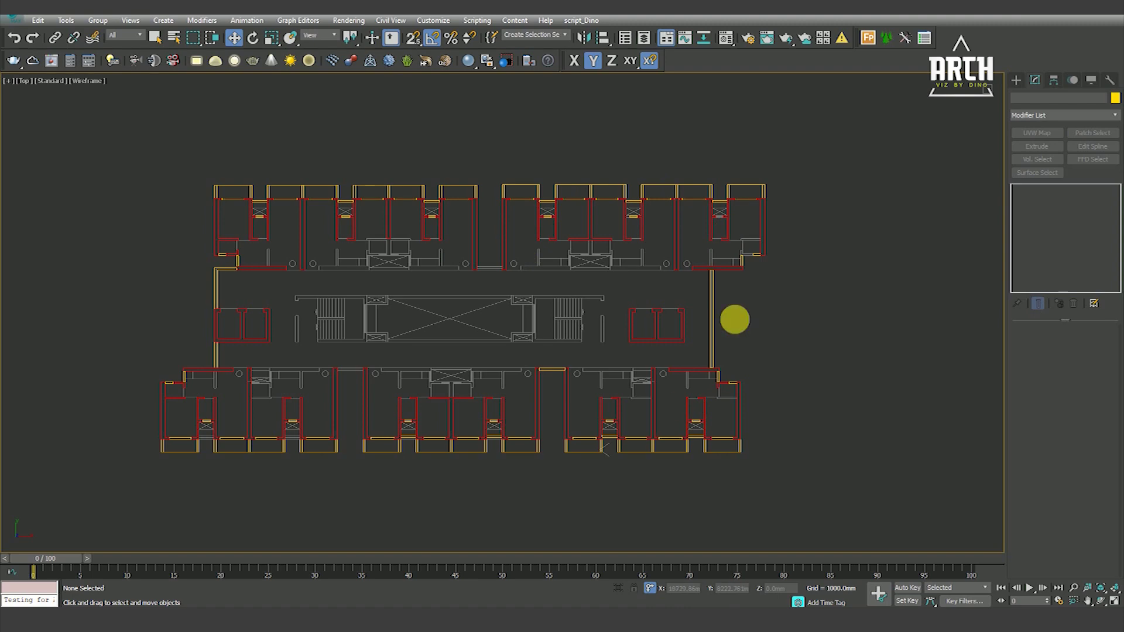
# Frame the whole tower in Perspective and orbit to a more frontal angle.
pyautogui.scroll(-2, 680, 405)
pyautogui.press('p')
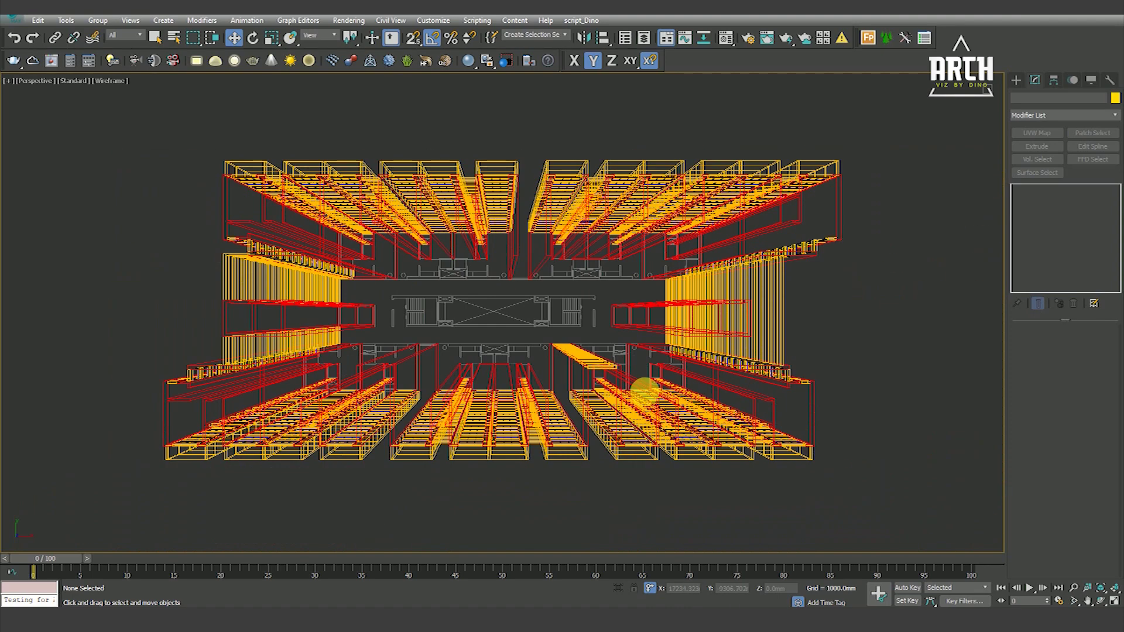
pyautogui.press('z')
pyautogui.keyDown('alt'); pyautogui.moveTo(612, 326); pyautogui.dragTo(591, 408, button='middle'); pyautogui.keyUp('alt')
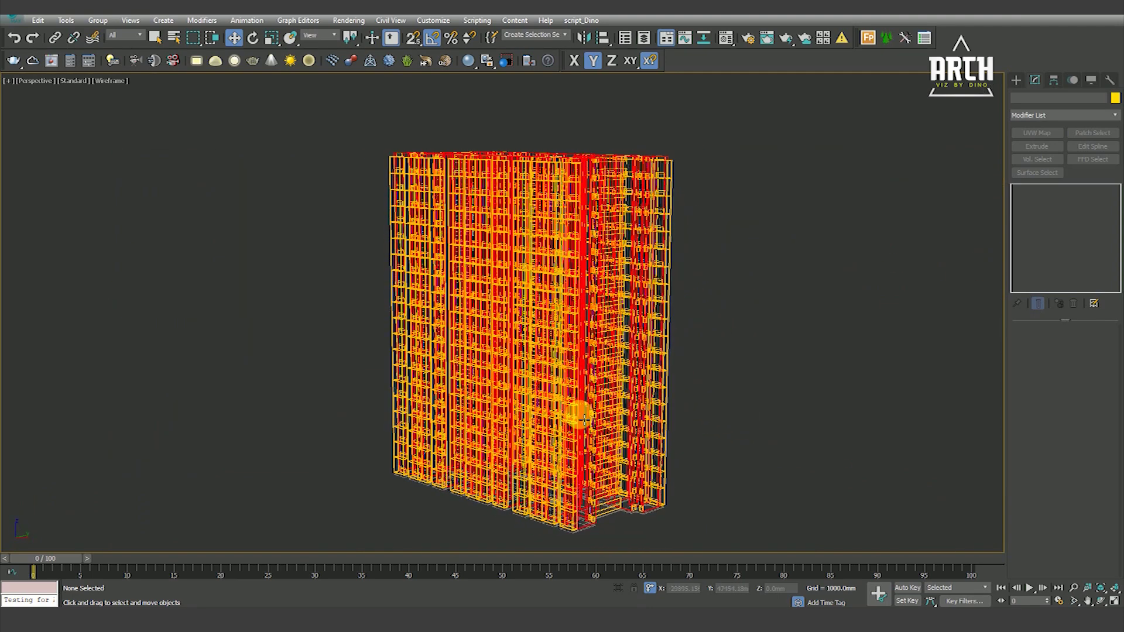
pyautogui.scroll(2, 580, 418)
pyautogui.scroll(2, 527, 412)
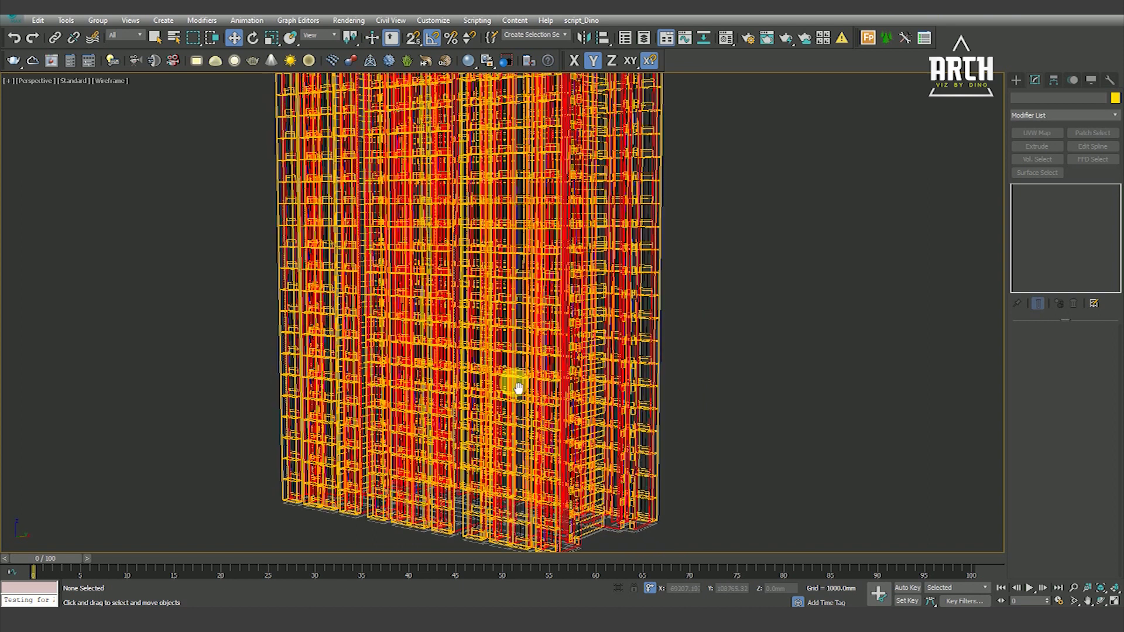
# Review the Top floor plan in wireframe, zooming and panning it left.
pyautogui.press('t')
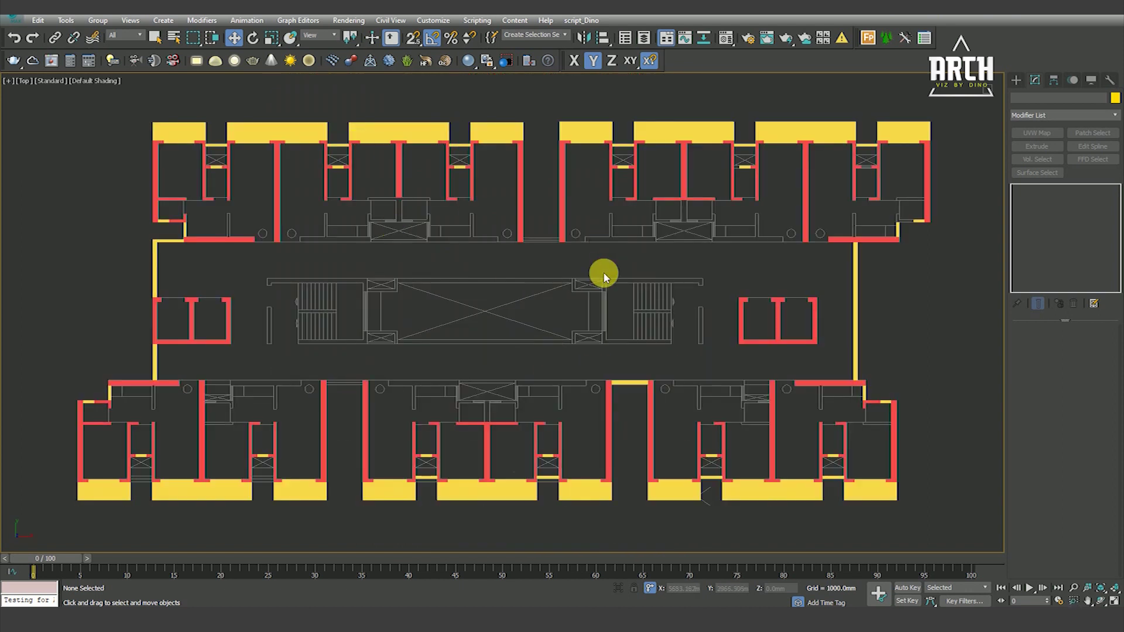
pyautogui.scroll(-2, 606, 270)
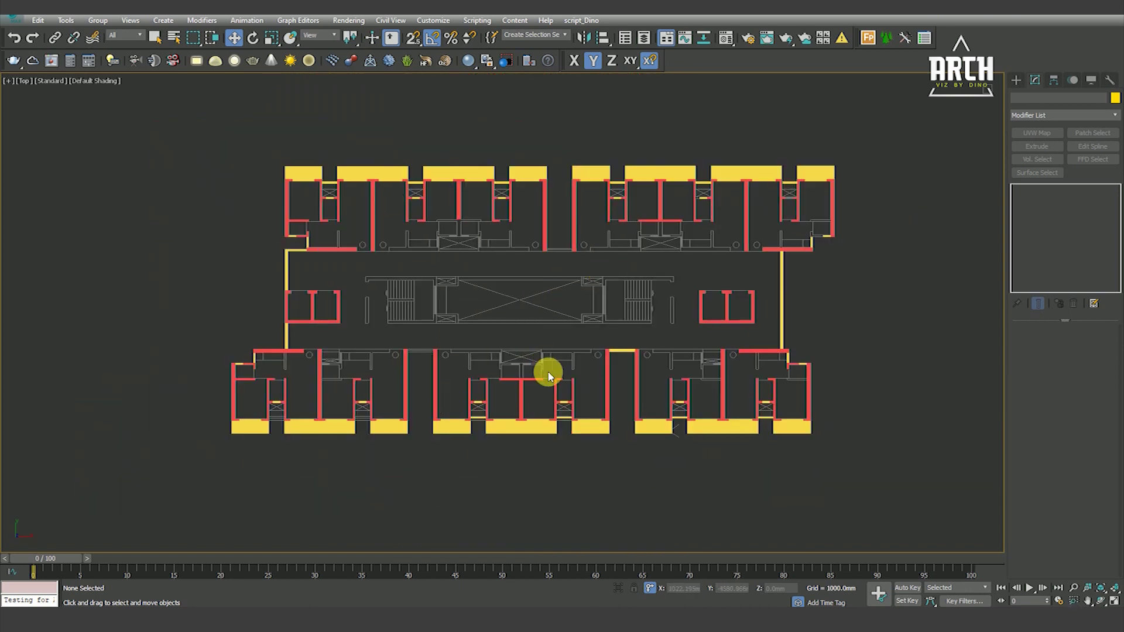
pyautogui.press('F3')
pyautogui.scroll(2, 309, 195)
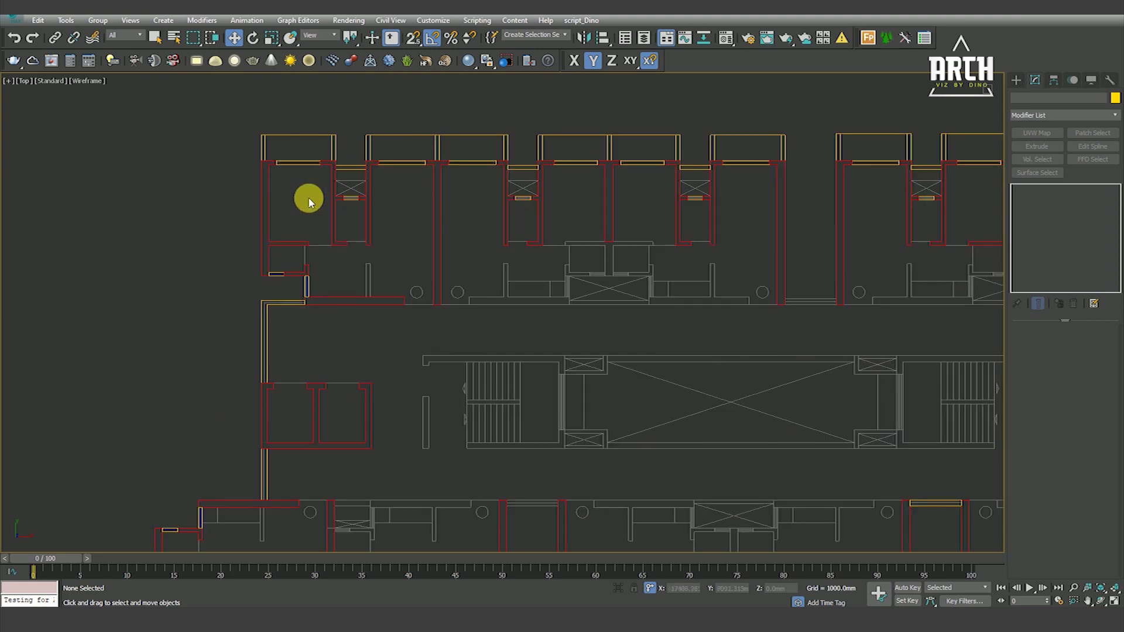
pyautogui.scroll(2, 307, 195)
pyautogui.scroll(-2, 486, 275)
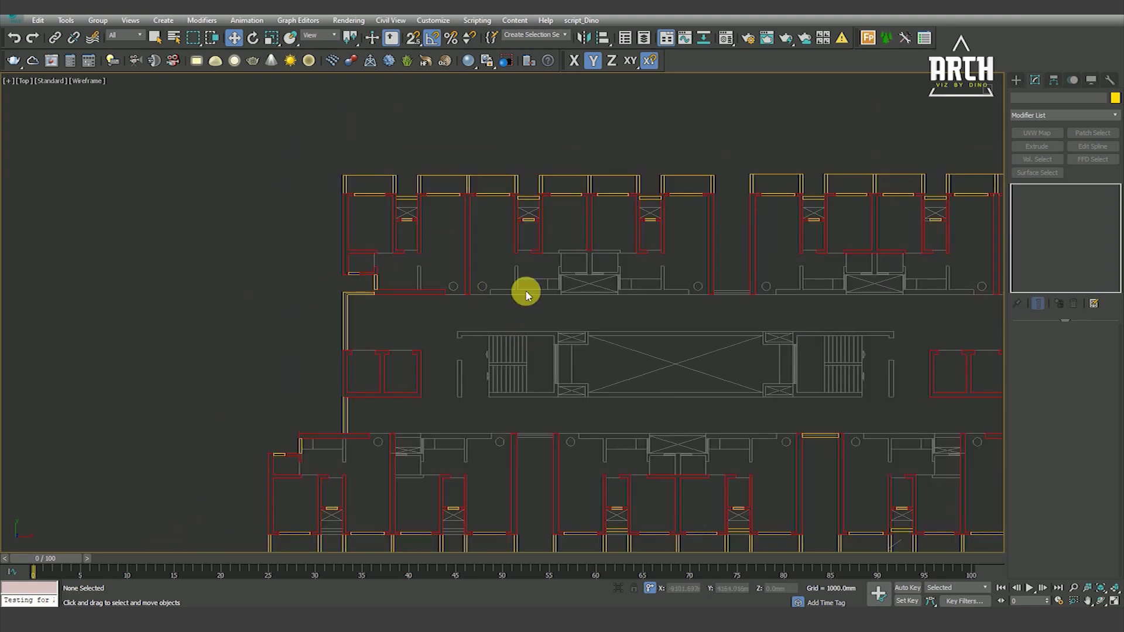
pyautogui.scroll(-3, 526, 290)
pyautogui.moveTo(647, 329); pyautogui.dragTo(574, 326, button='middle')
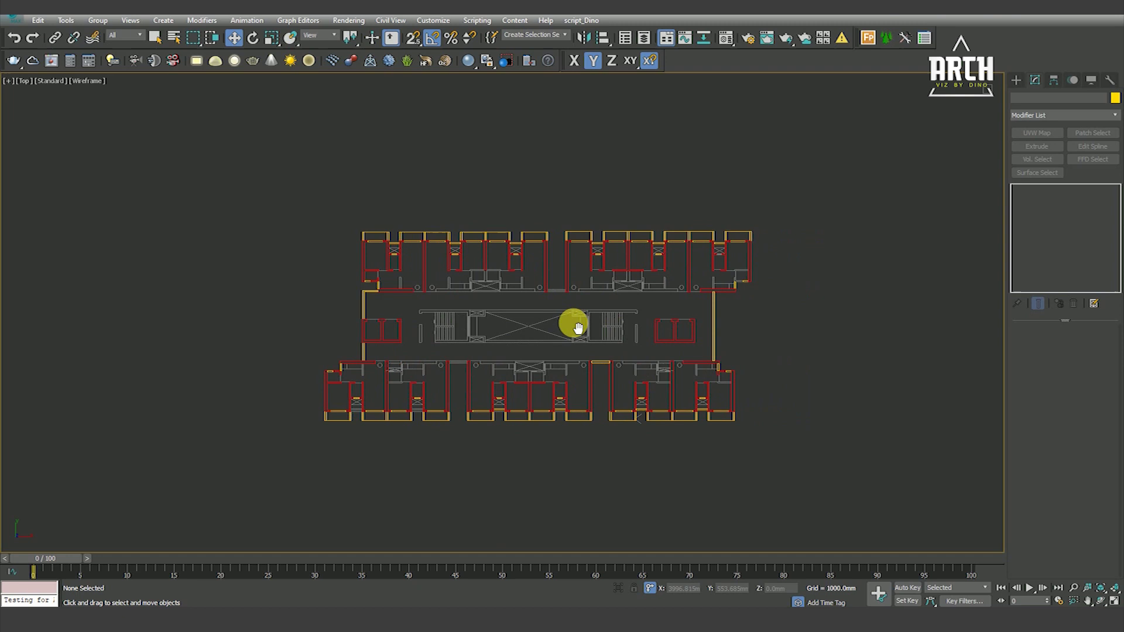
# In the Front elevation, select all the tower's building elements and bring up their options menu.
pyautogui.press('f')
pyautogui.scroll(-3, 547, 269)
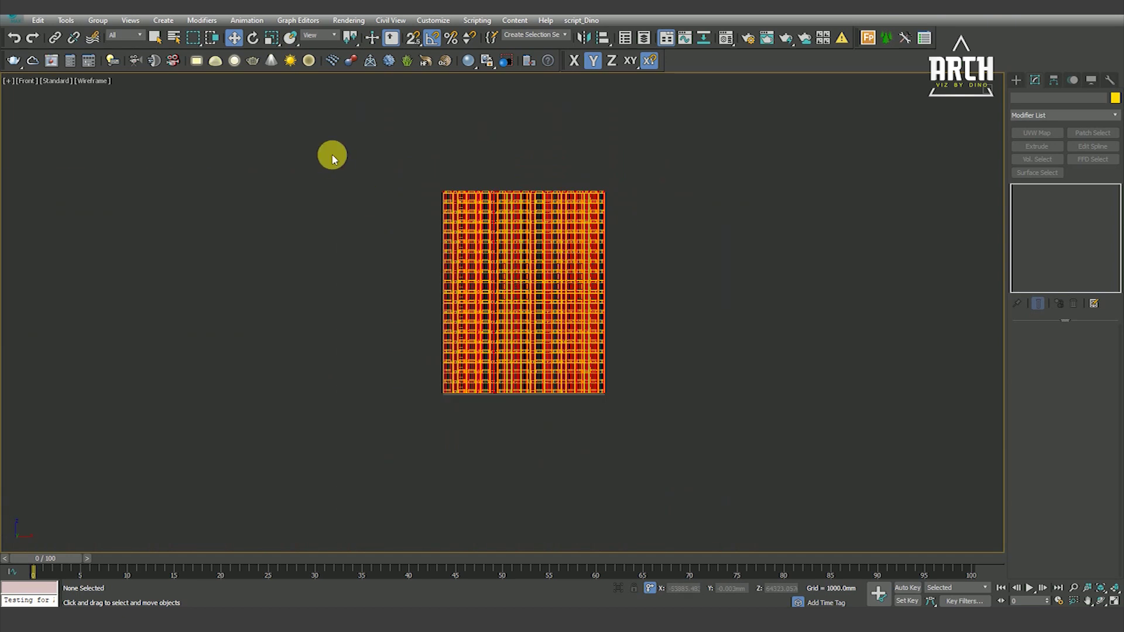
pyautogui.moveTo(703, 301); pyautogui.dragTo(729, 296)
pyautogui.rightClick(729, 296)
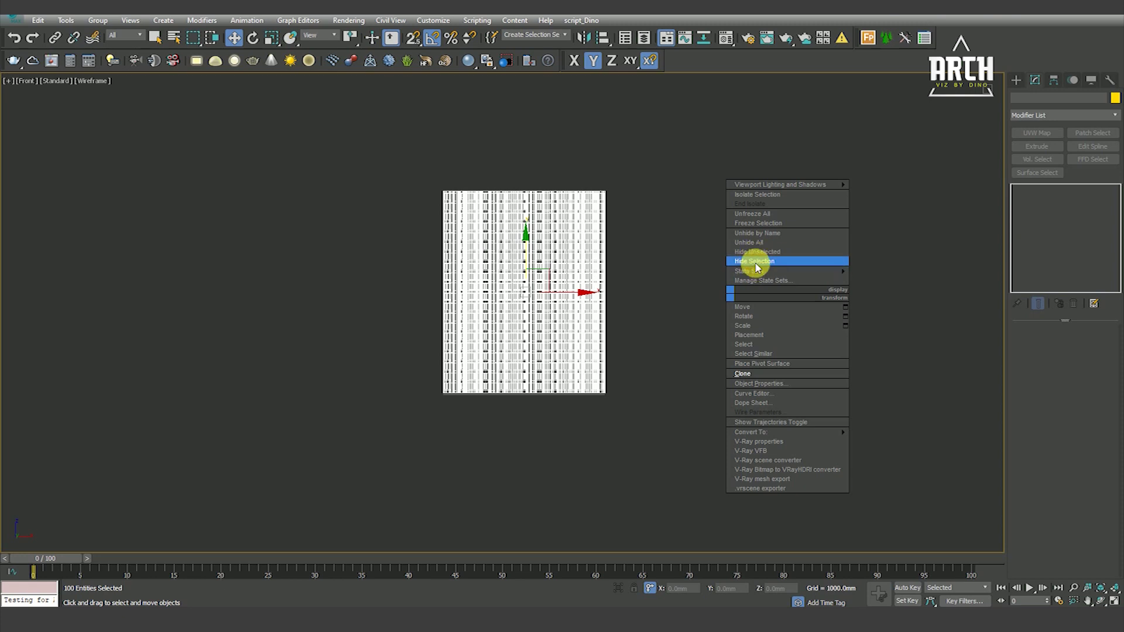
# Hide the selected tower and fit the Top view on the floor plan.
pyautogui.click(757, 262)
pyautogui.press('t')
pyautogui.press('z')
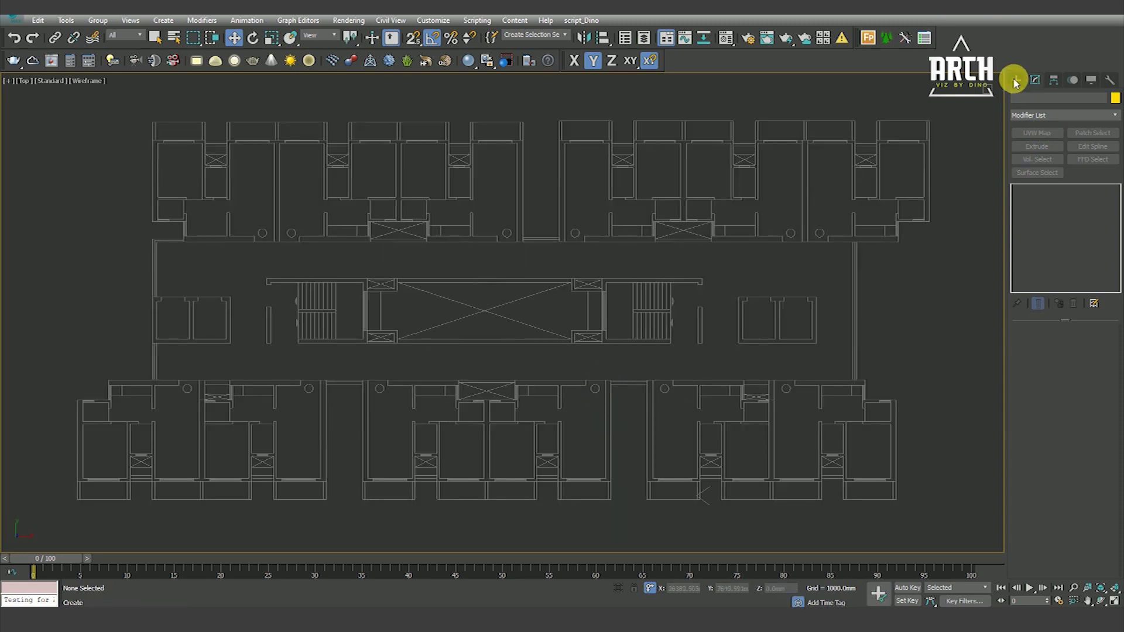
# Start a Line spline along the top wall and trace it around the first niche.
pyautogui.click(1016, 81)
pyautogui.click(1040, 162)
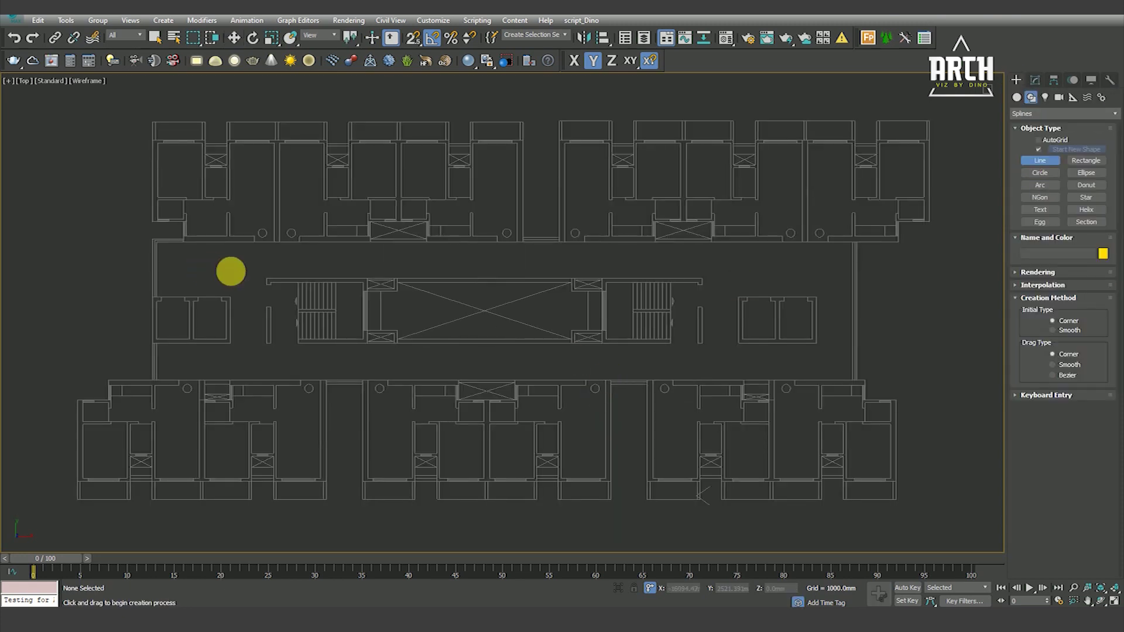
pyautogui.scroll(3, 264, 243)
pyautogui.scroll(3, 317, 228)
pyautogui.click(350, 212)
pyautogui.click(601, 212)
pyautogui.scroll(-2, 550, 227)
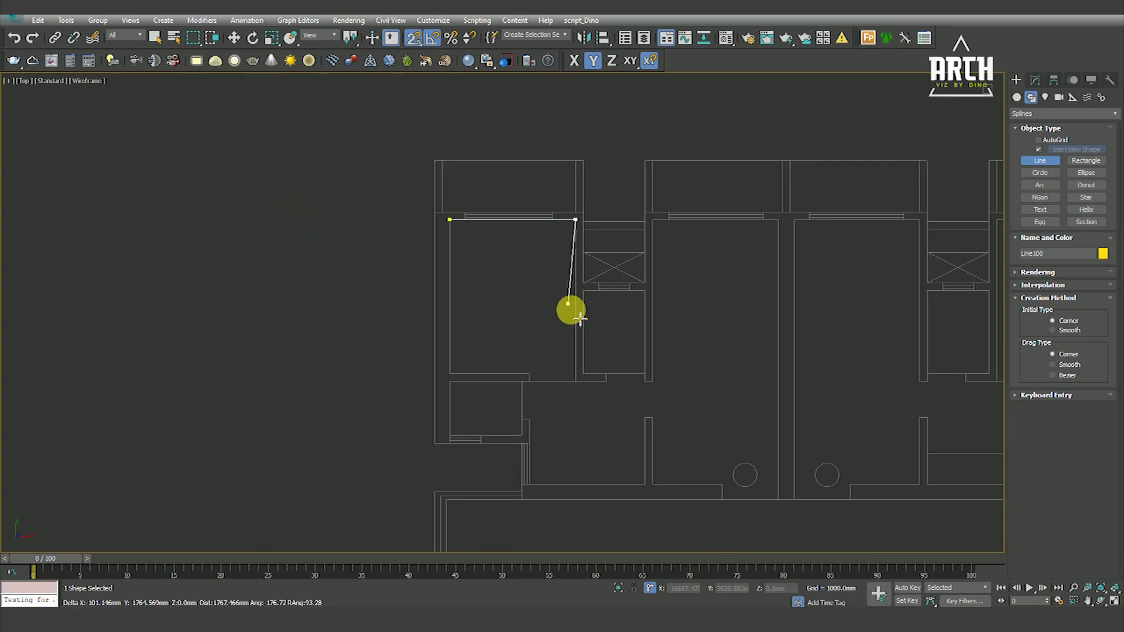
pyautogui.scroll(2, 582, 313)
pyautogui.click(585, 289)
pyautogui.click(672, 289)
pyautogui.click(683, 188)
# Continue the line around the second wall niche.
pyautogui.scroll(-2, 464, 246)
pyautogui.scroll(2, 735, 212)
pyautogui.click(703, 203)
pyautogui.click(714, 303)
pyautogui.click(801, 303)
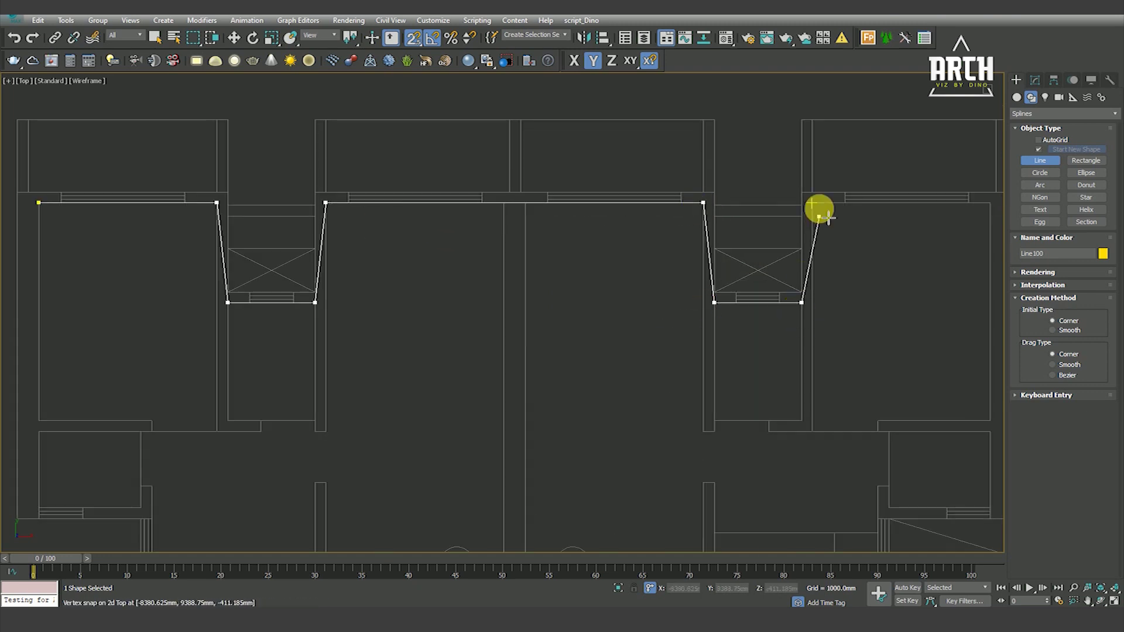
pyautogui.click(813, 203)
# Snap the next vertices to the wall and niche corners along the top edge.
pyautogui.scroll(-1, 424, 216)
pyautogui.scroll(-2, 424, 216)
pyautogui.scroll(2, 651, 220)
pyautogui.click(735, 203)
pyautogui.click(804, 273)
pyautogui.click(812, 203)
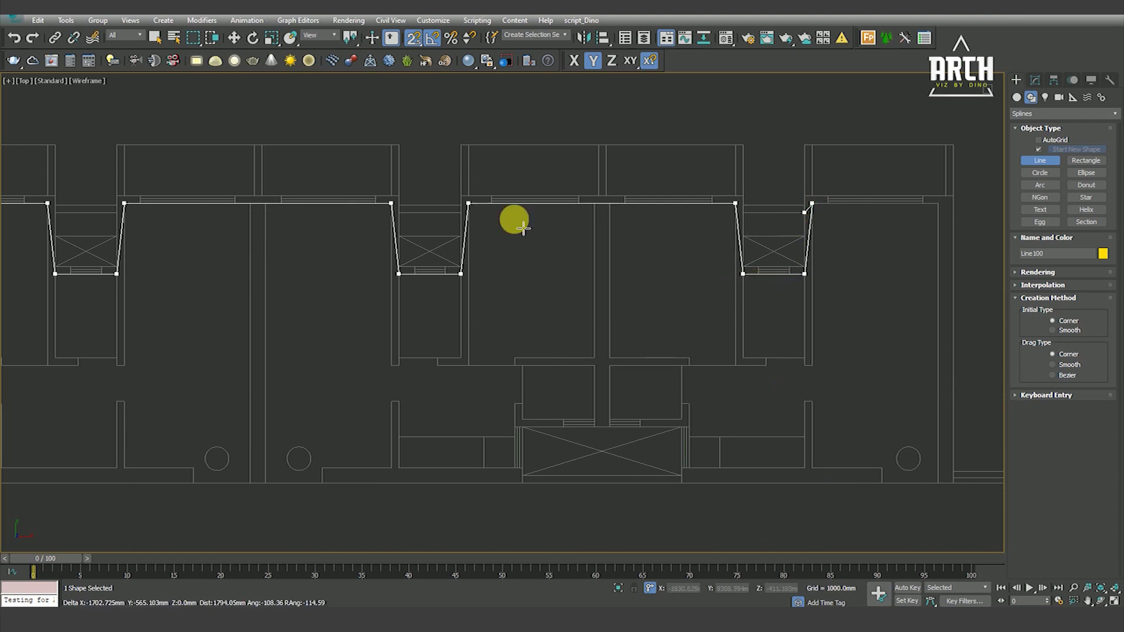
# Trace the line down and around the recess between the apartments.
pyautogui.scroll(-1, 672, 219)
pyautogui.scroll(1, 707, 193)
pyautogui.click(710, 189)
pyautogui.click(710, 469)
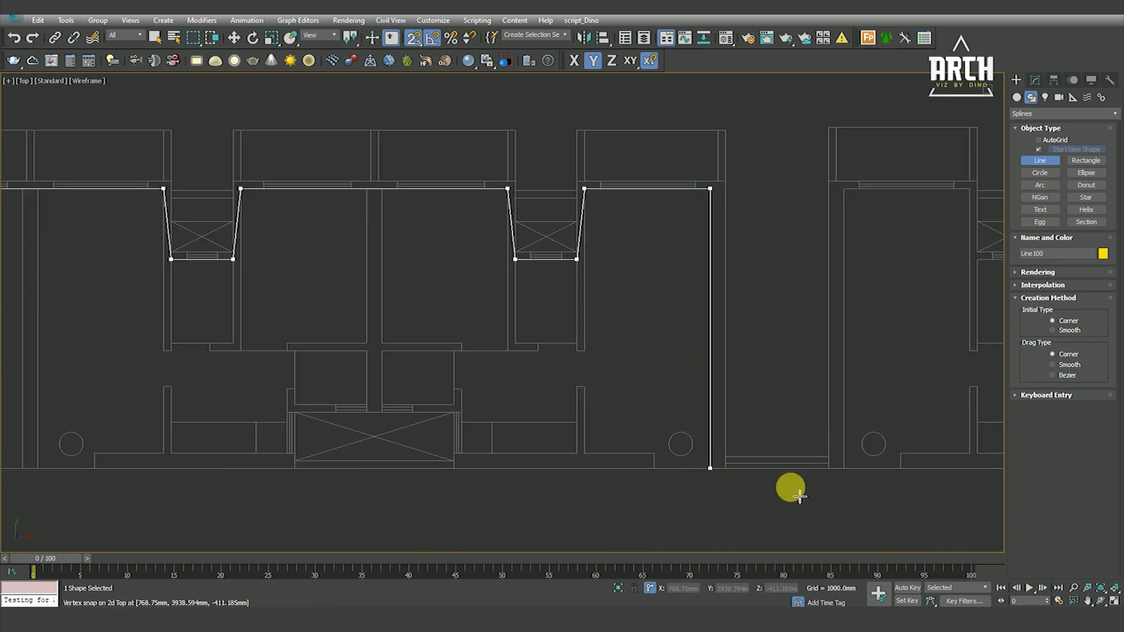
pyautogui.click(844, 468)
pyautogui.click(844, 188)
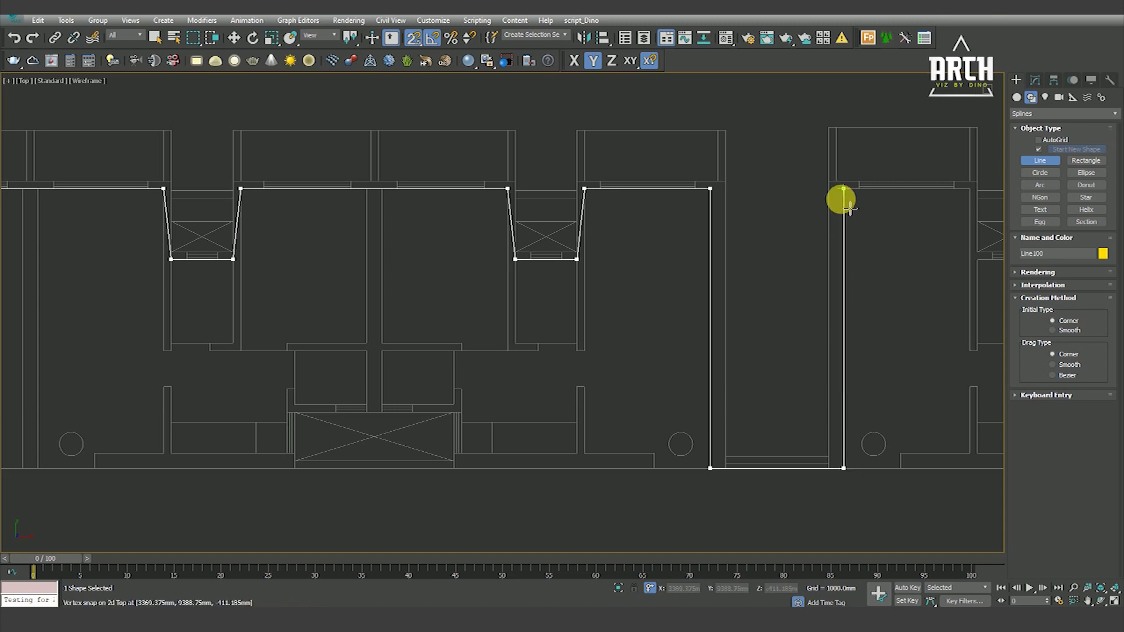
# Continue the line around the following niche's four corners.
pyautogui.scroll(-1, 238, 221)
pyautogui.scroll(1, 609, 218)
pyautogui.scroll(1, 622, 215)
pyautogui.click(600, 180)
pyautogui.click(610, 279)
pyautogui.click(697, 279)
pyautogui.click(709, 180)
# Trace the next niche and return the line to the top wall.
pyautogui.scroll(-1, 623, 221)
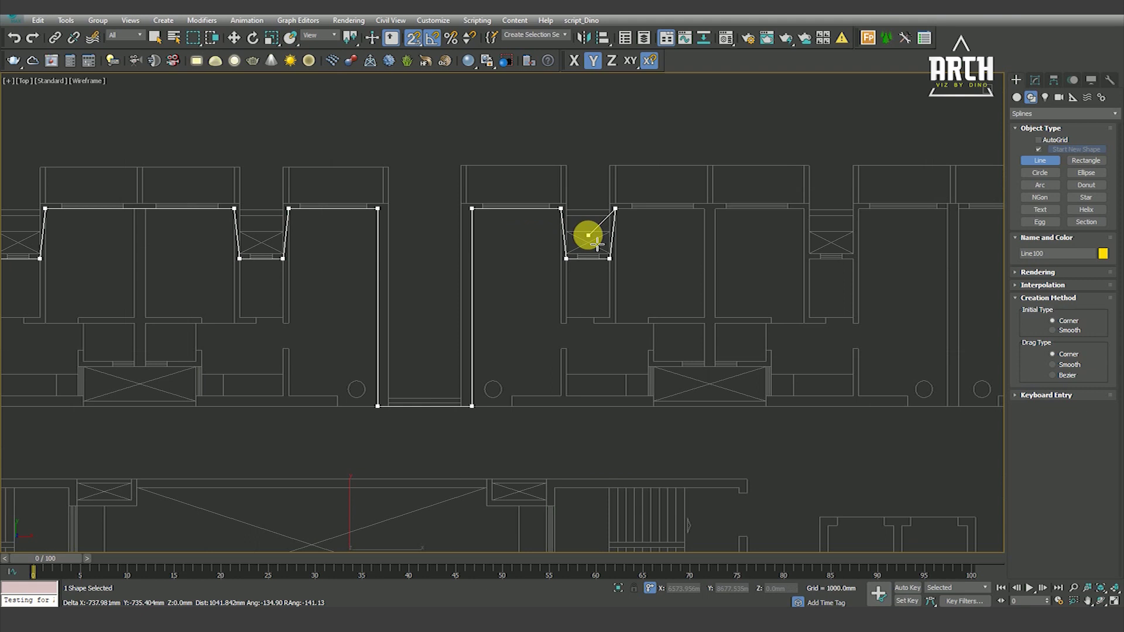
pyautogui.scroll(1, 824, 216)
pyautogui.click(838, 206)
pyautogui.click(845, 276)
pyautogui.click(909, 277)
pyautogui.click(916, 208)
# Add vertices at the pocket's bottom-right and top-right corners.
pyautogui.scroll(-2, 532, 210)
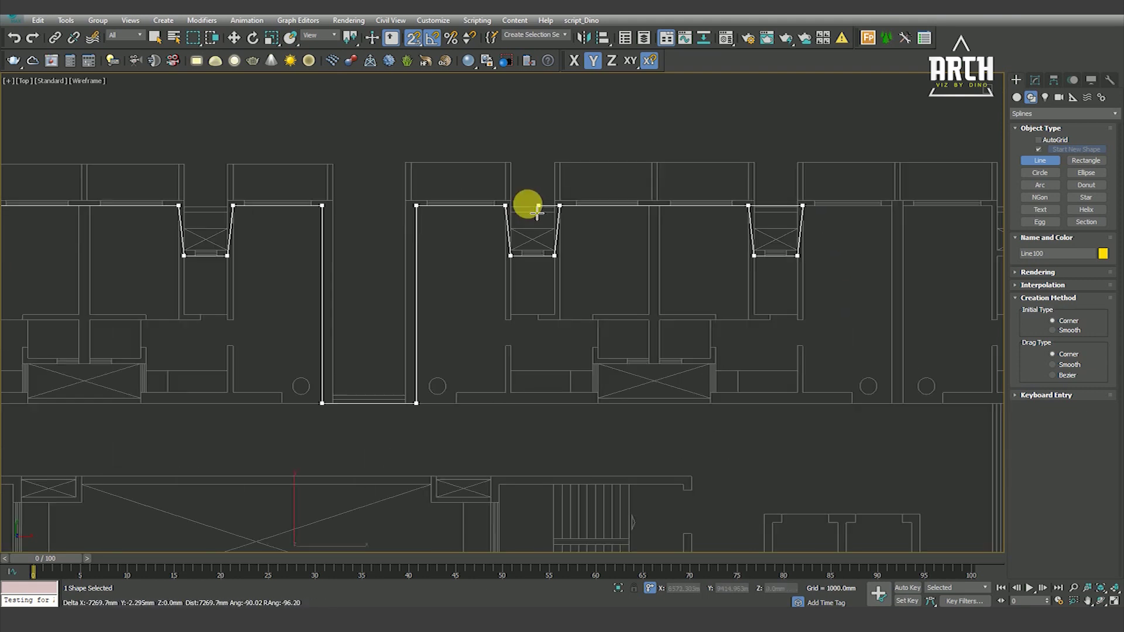
pyautogui.scroll(1, 818, 226)
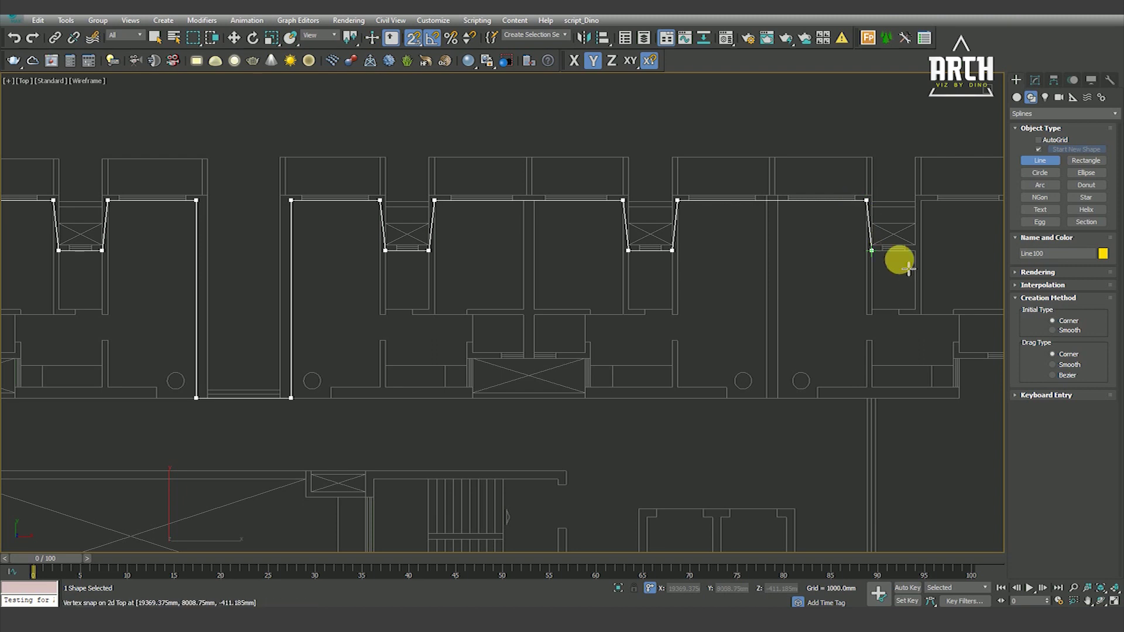
pyautogui.click(915, 250)
pyautogui.click(920, 200)
pyautogui.scroll(-1, 469, 199)
pyautogui.scroll(1, 720, 201)
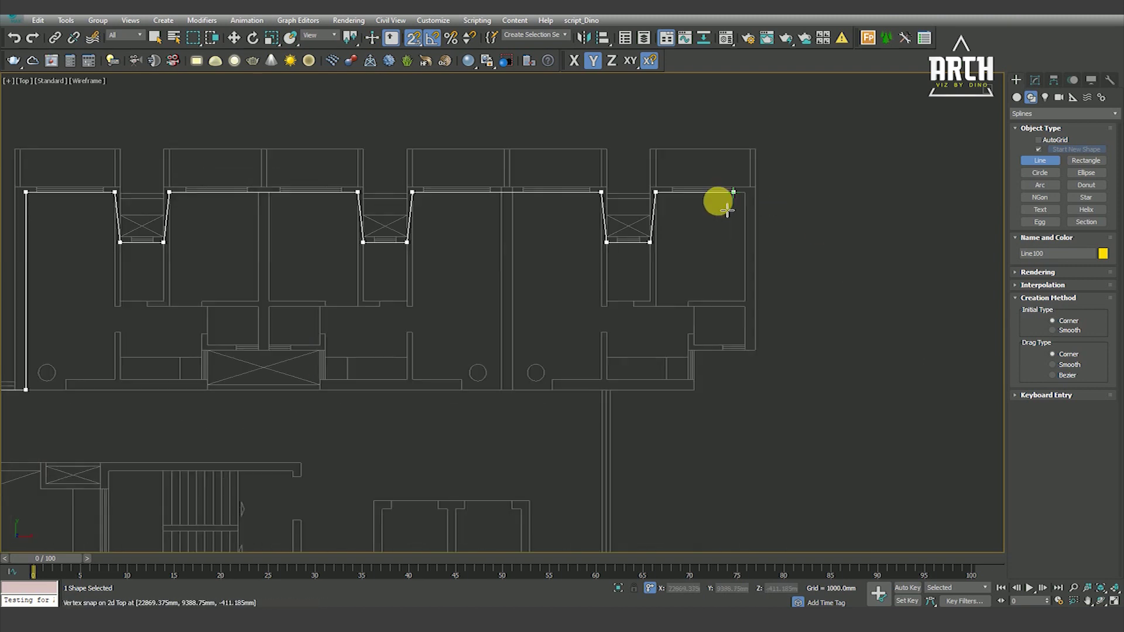
# Add Line vertices from the plan's top-right corner down the right end wall.
pyautogui.scroll(1, 755, 191)
pyautogui.click(756, 189)
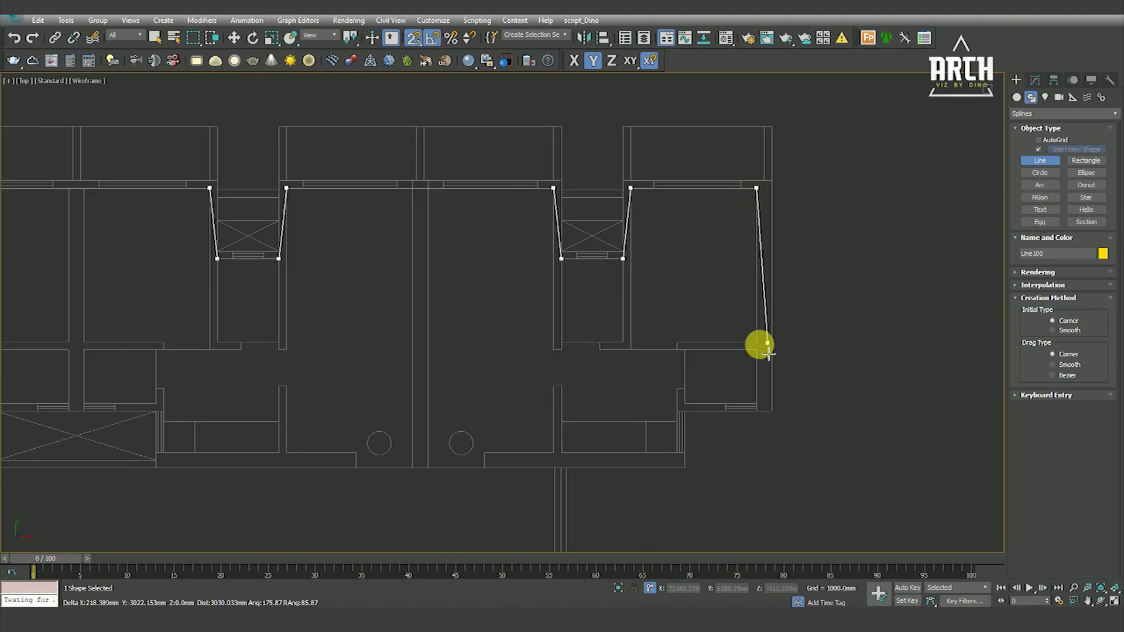
pyautogui.click(757, 403)
pyautogui.scroll(1, 685, 402)
pyautogui.click(678, 397)
pyautogui.click(667, 462)
# Continue the spline down the right side, ending the long vertical segment at the wall.
pyautogui.scroll(-2, 735, 358)
pyautogui.scroll(2, 593, 463)
pyautogui.click(654, 366)
pyautogui.scroll(-1, 657, 304)
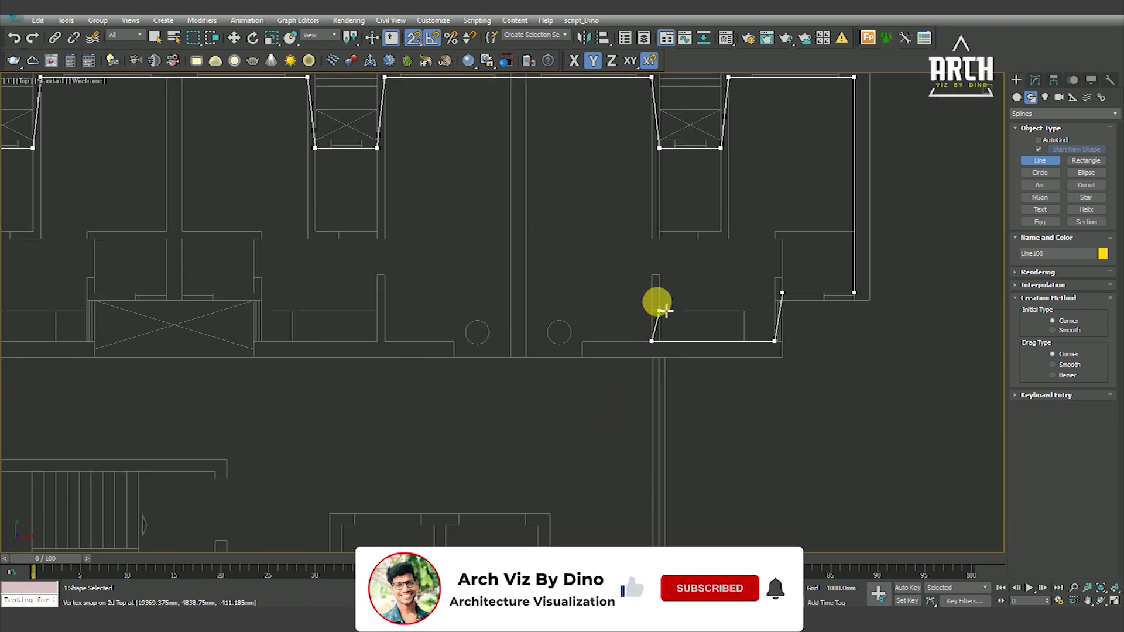
pyautogui.scroll(-2, 648, 397)
pyautogui.scroll(2, 658, 356)
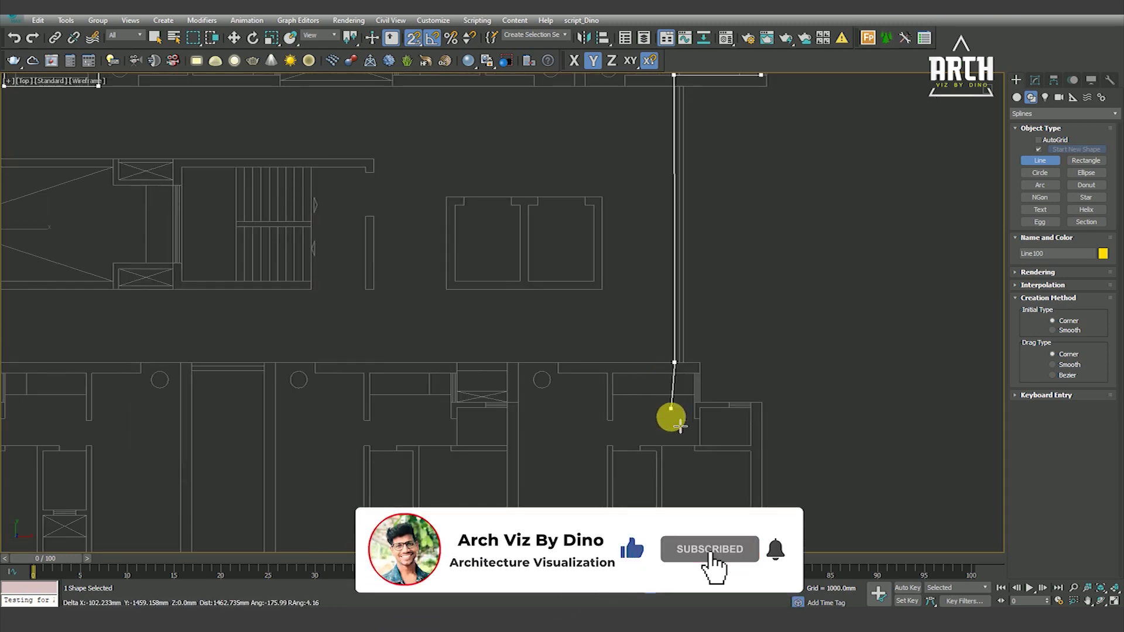
pyautogui.click(673, 407)
# Trace the diagonal and horizontal segments and the bottom-right room's lower corners.
pyautogui.scroll(2, 685, 384)
pyautogui.scroll(1, 711, 379)
pyautogui.click(720, 360)
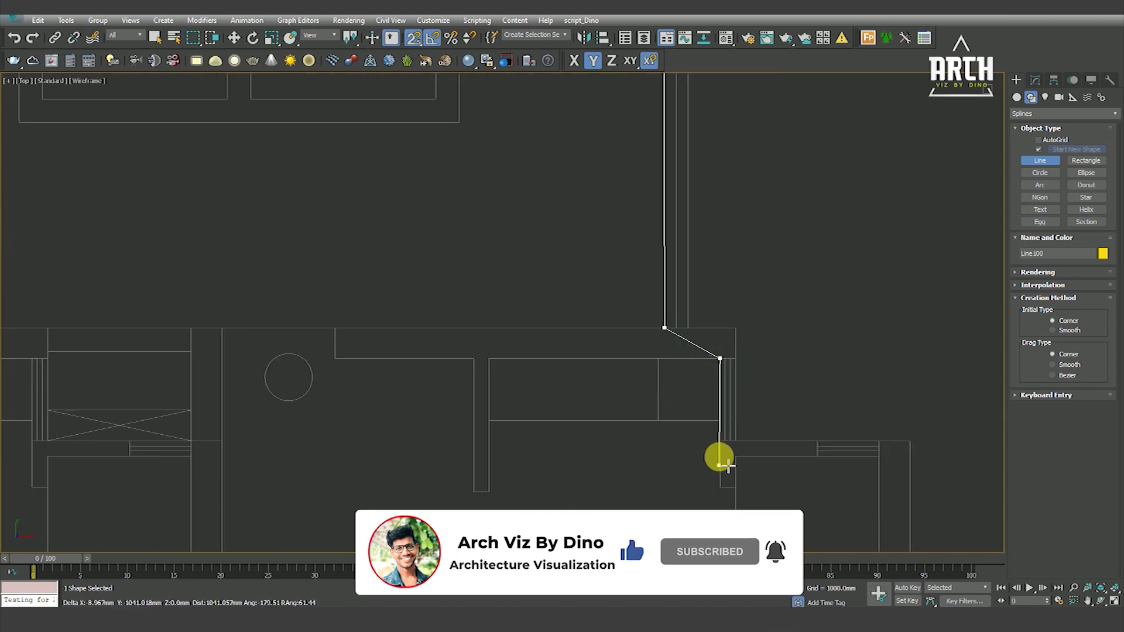
pyautogui.click(720, 441)
pyautogui.click(878, 458)
pyautogui.scroll(-3, 830, 293)
pyautogui.scroll(1, 838, 381)
pyautogui.click(852, 489)
pyautogui.click(726, 489)
# Wrap the spline around the closet's top-right, top-left and bottom-left corners.
pyautogui.scroll(2, 725, 445)
pyautogui.click(711, 393)
pyautogui.click(587, 393)
pyautogui.scroll(-2, 635, 381)
pyautogui.scroll(2, 621, 404)
pyautogui.click(613, 439)
pyautogui.scroll(-3, 841, 310)
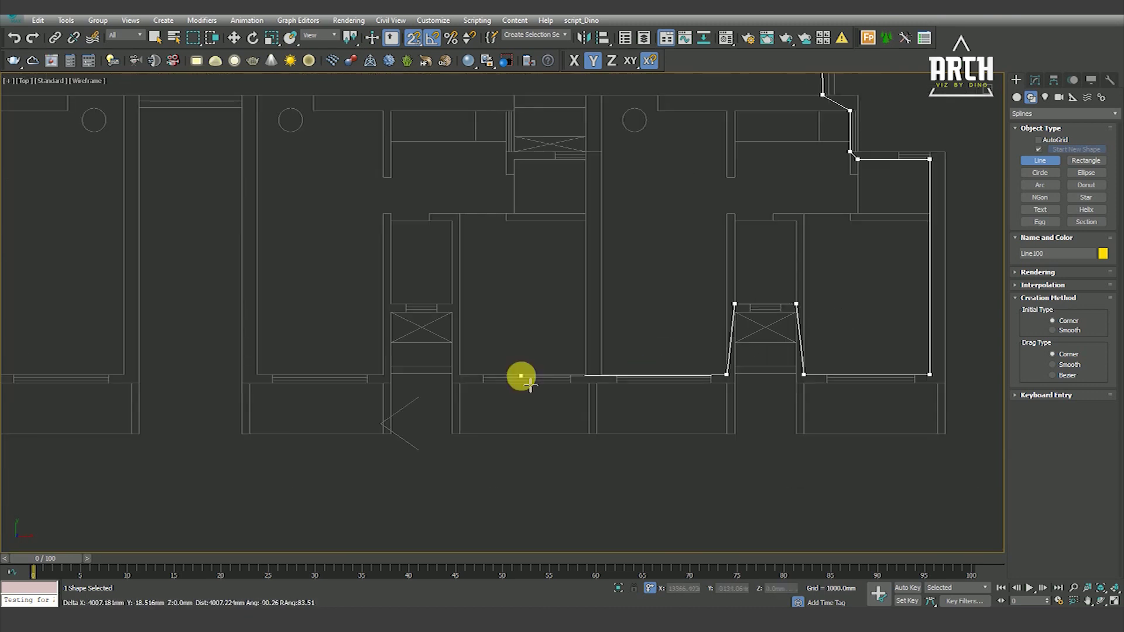
# Trace the room's bottom-left and the next closet's corners, then extend along the bottom wall.
pyautogui.click(460, 377)
pyautogui.scroll(2, 451, 319)
pyautogui.click(452, 300)
pyautogui.scroll(-2, 462, 300)
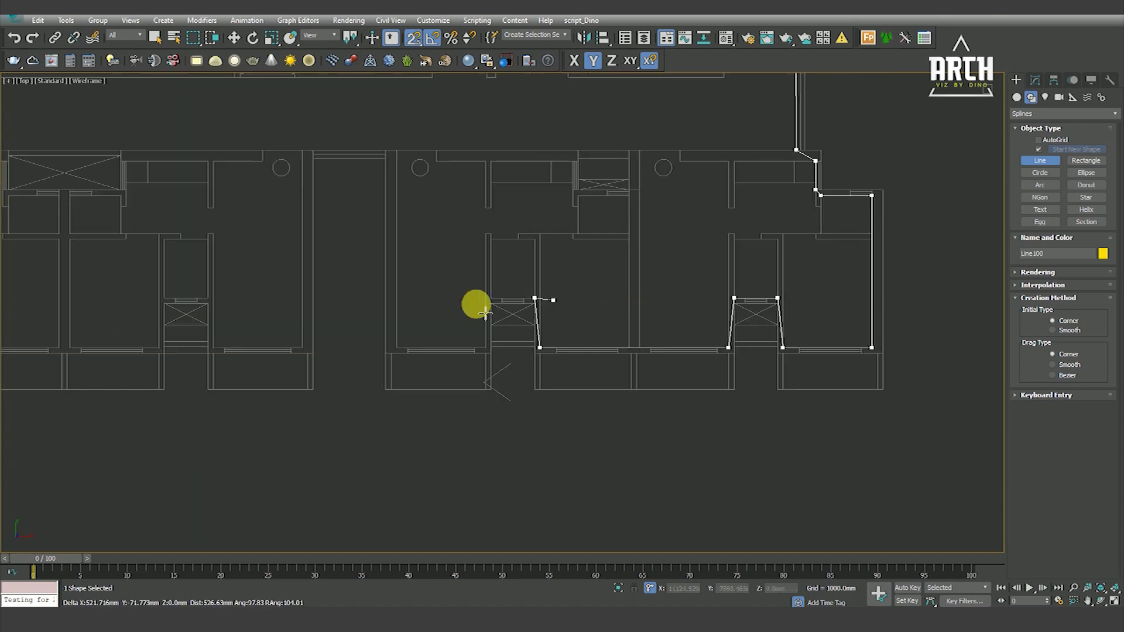
pyautogui.scroll(2, 476, 301)
pyautogui.click(497, 391)
pyautogui.click(319, 392)
pyautogui.scroll(-2, 504, 391)
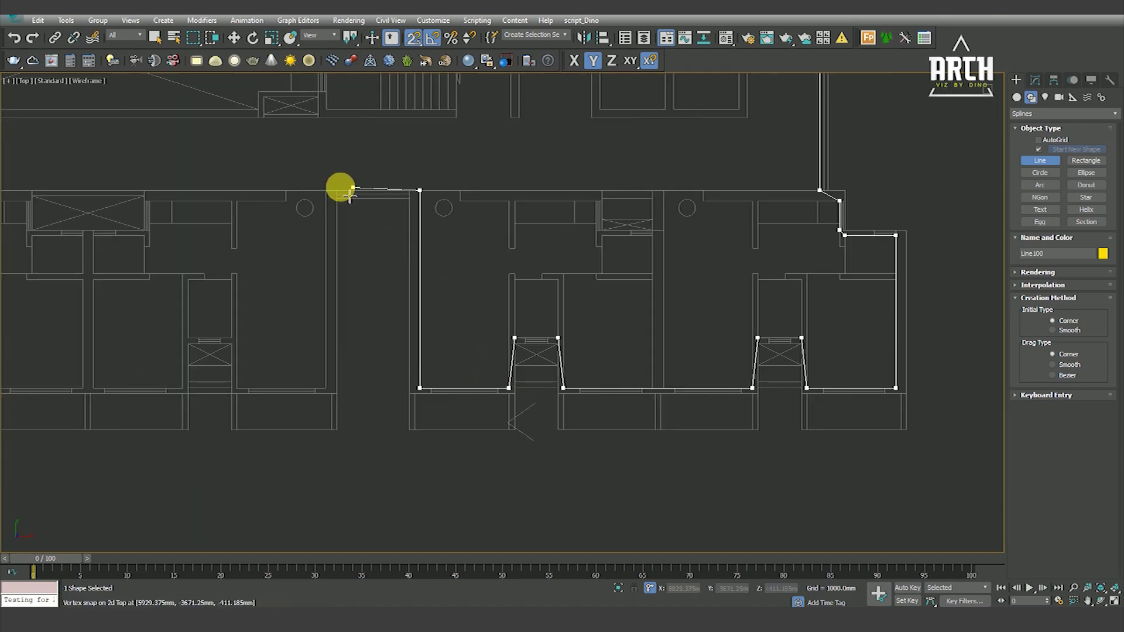
# Outline the recess and the following niche along the bottom wall.
pyautogui.click(325, 187)
pyautogui.click(325, 388)
pyautogui.scroll(-2, 645, 310)
pyautogui.scroll(2, 445, 344)
pyautogui.click(513, 338)
pyautogui.scroll(2, 566, 343)
pyautogui.click(521, 344)
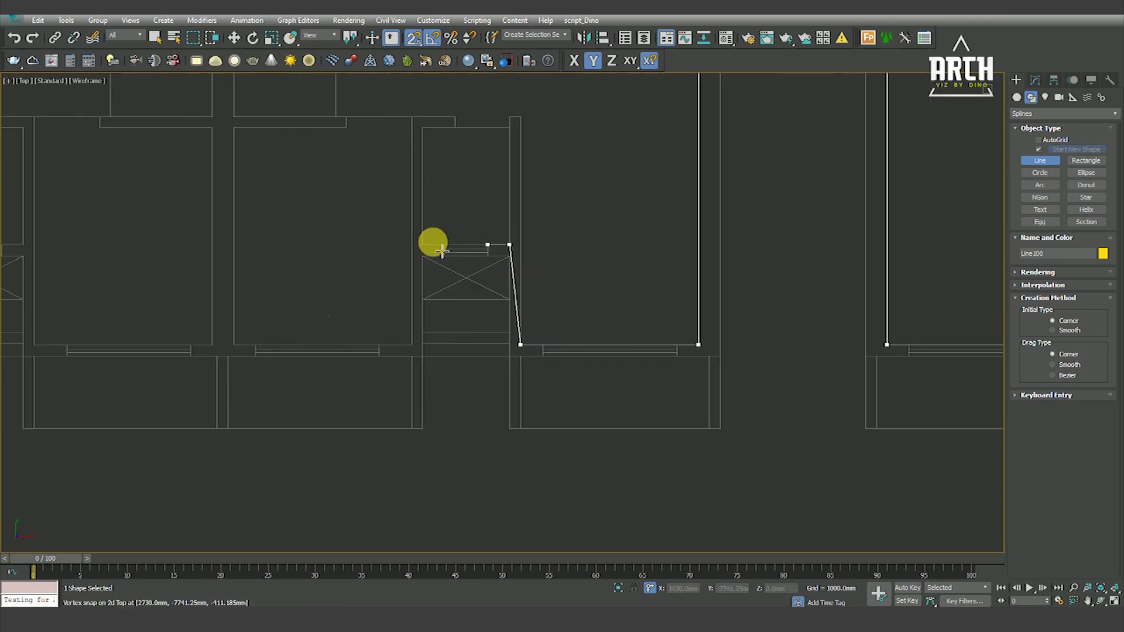
pyautogui.click(413, 344)
pyautogui.scroll(-2, 351, 316)
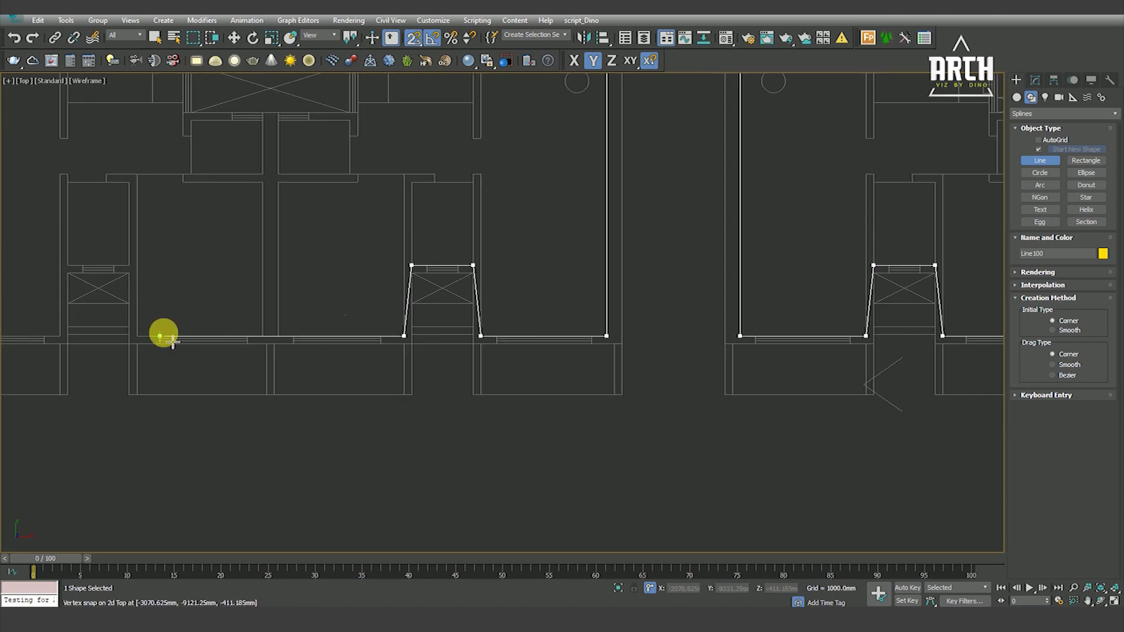
# Trace the next niche and the recess's bottom and top corners.
pyautogui.click(136, 336)
pyautogui.scroll(-2, 640, 309)
pyautogui.scroll(2, 477, 281)
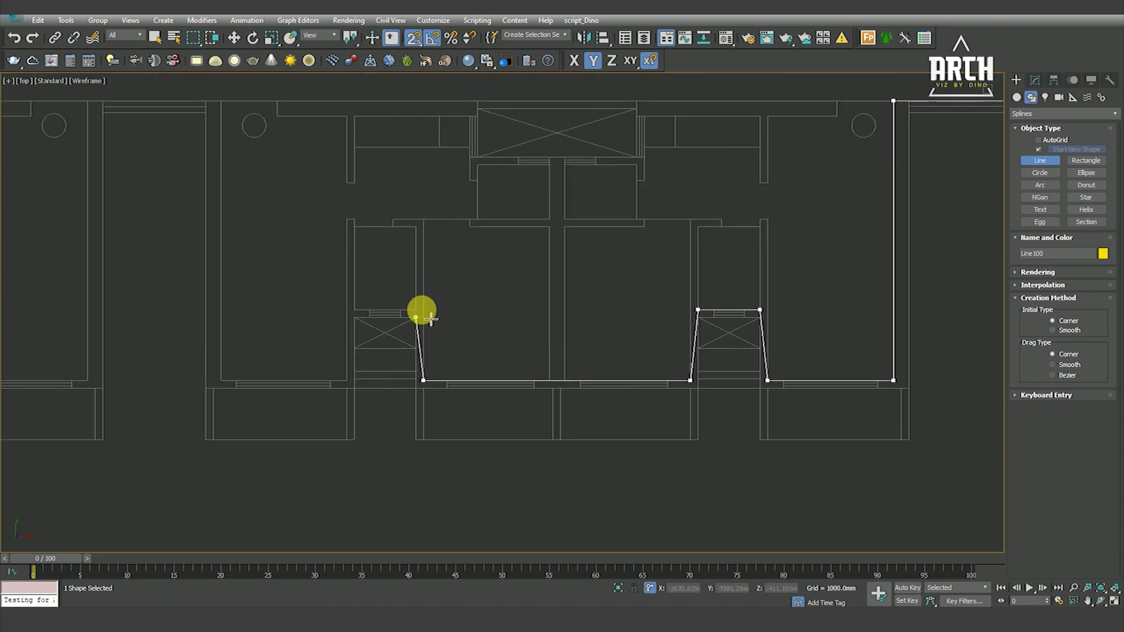
pyautogui.click(417, 310)
pyautogui.click(347, 380)
pyautogui.click(220, 380)
pyautogui.click(221, 100)
pyautogui.scroll(-2, 681, 312)
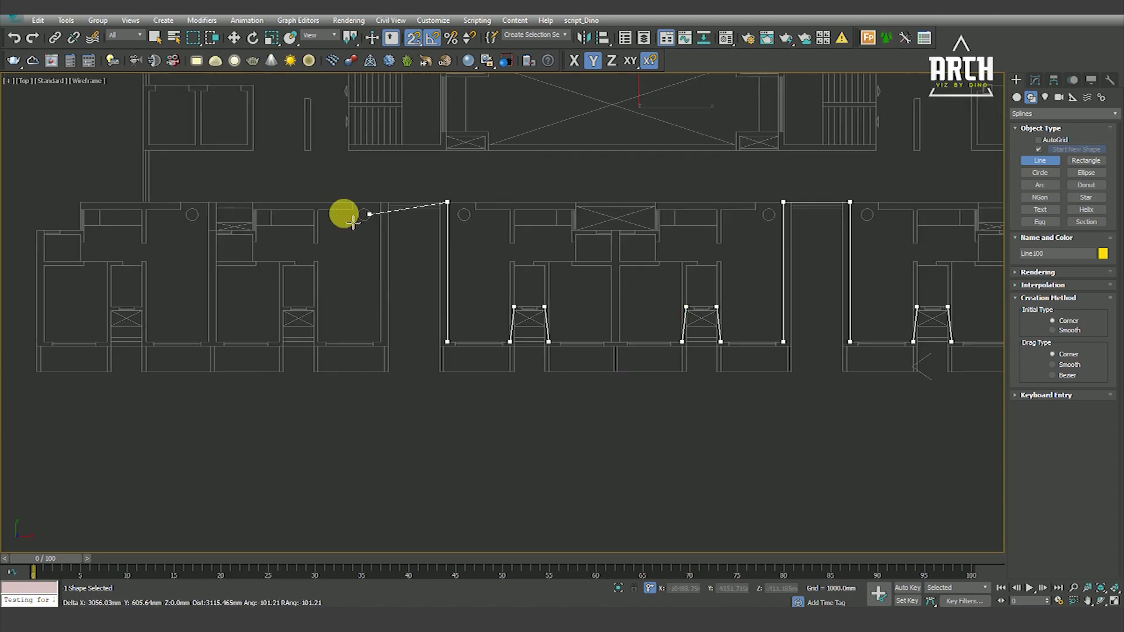
pyautogui.scroll(2, 363, 214)
# Snap vertices at the top wall corner and around the lift niche's left corners.
pyautogui.click(421, 192)
pyautogui.click(436, 468)
pyautogui.scroll(-2, 603, 366)
pyautogui.scroll(2, 475, 406)
pyautogui.click(355, 298)
pyautogui.click(343, 394)
pyautogui.scroll(-2, 622, 349)
pyautogui.scroll(1, 427, 362)
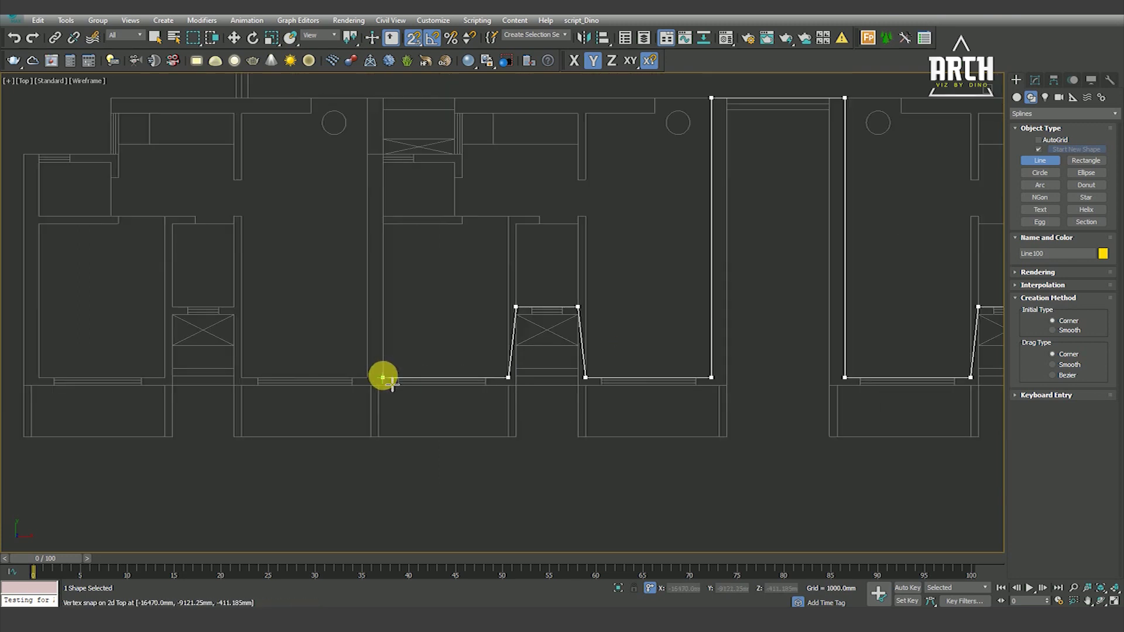
# Trace the left niche and the plan's bottom-left corner, then start up the left end wall.
pyautogui.click(241, 378)
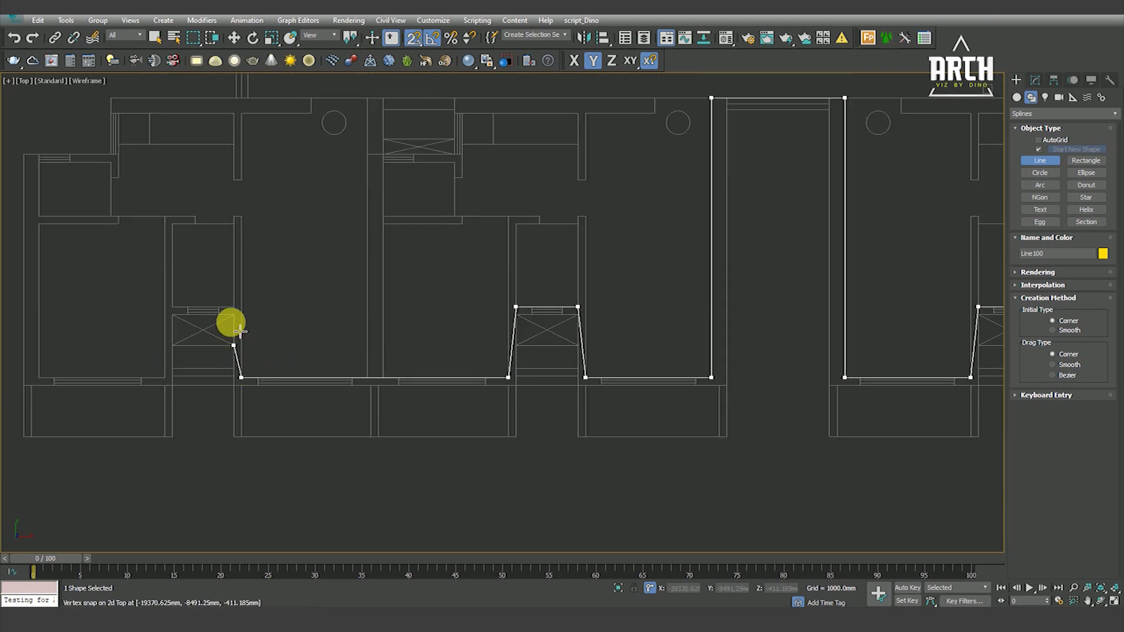
pyautogui.click(172, 307)
pyautogui.click(165, 378)
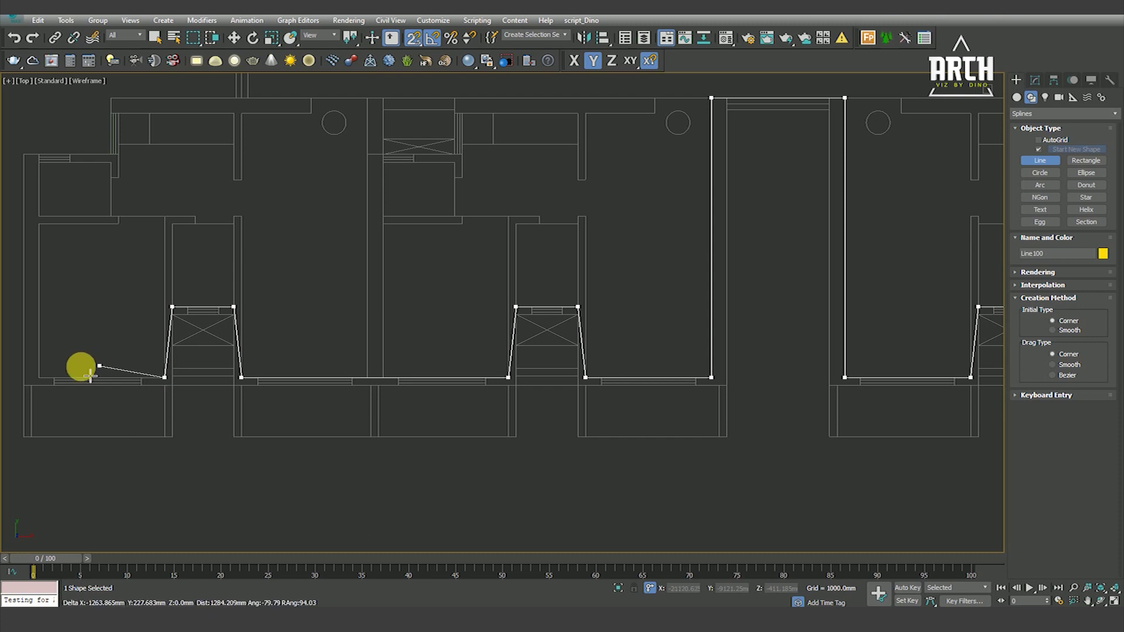
pyautogui.click(49, 339)
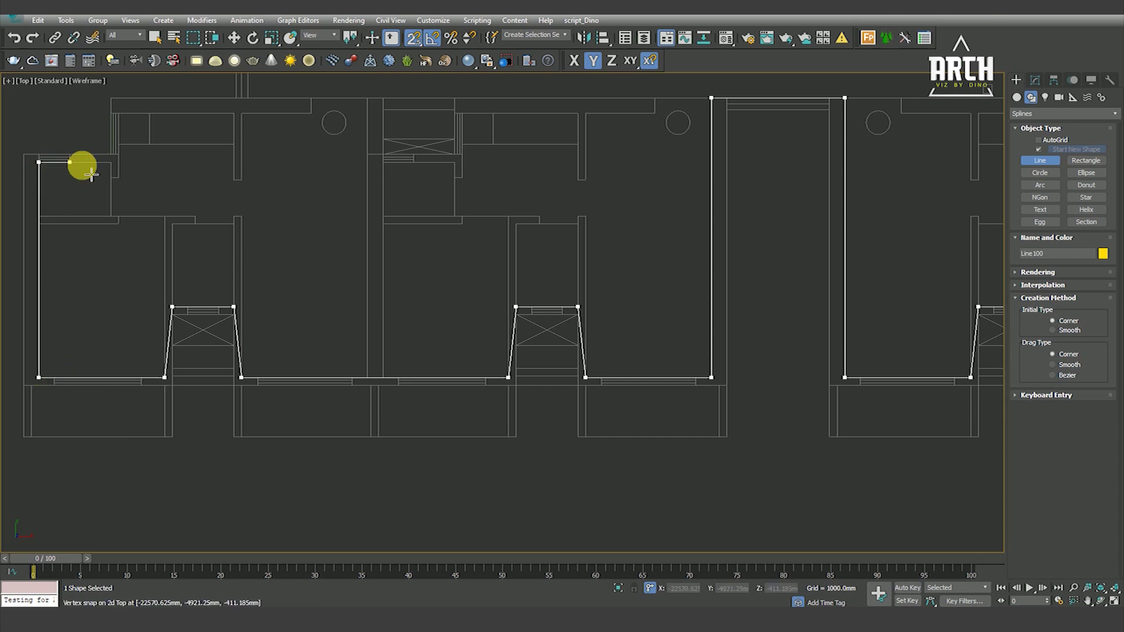
pyautogui.click(118, 113)
pyautogui.scroll(-5, 233, 384)
pyautogui.scroll(5, 236, 218)
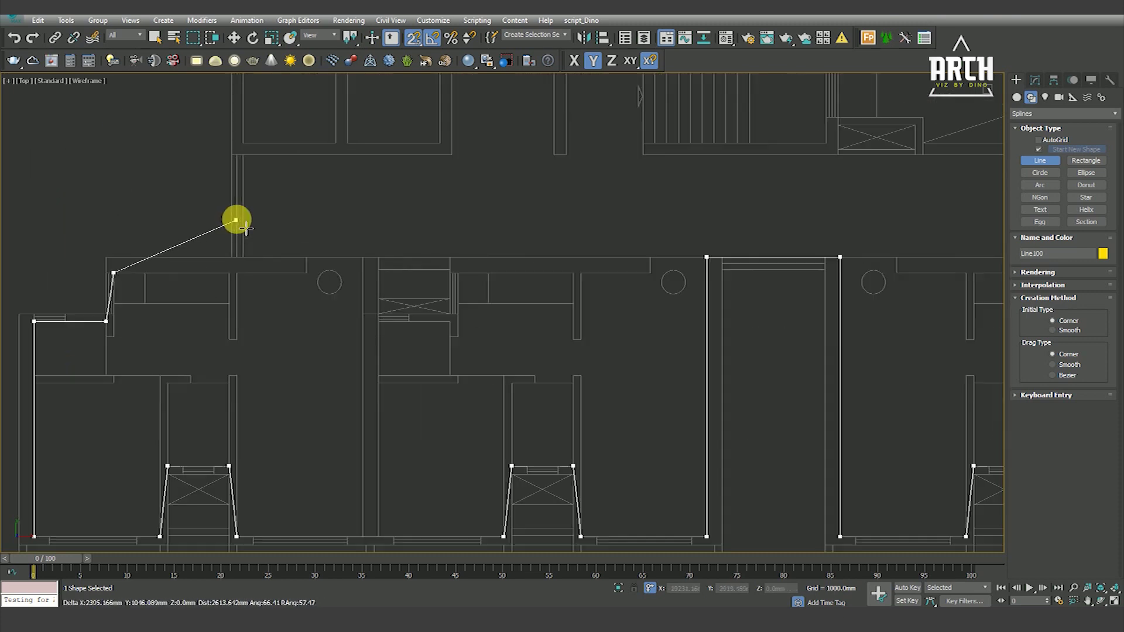
# Climb the left wall corners to the corner beside the core.
pyautogui.click(243, 257)
pyautogui.scroll(-3, 265, 316)
pyautogui.scroll(3, 267, 253)
pyautogui.click(240, 234)
pyautogui.scroll(-3, 262, 275)
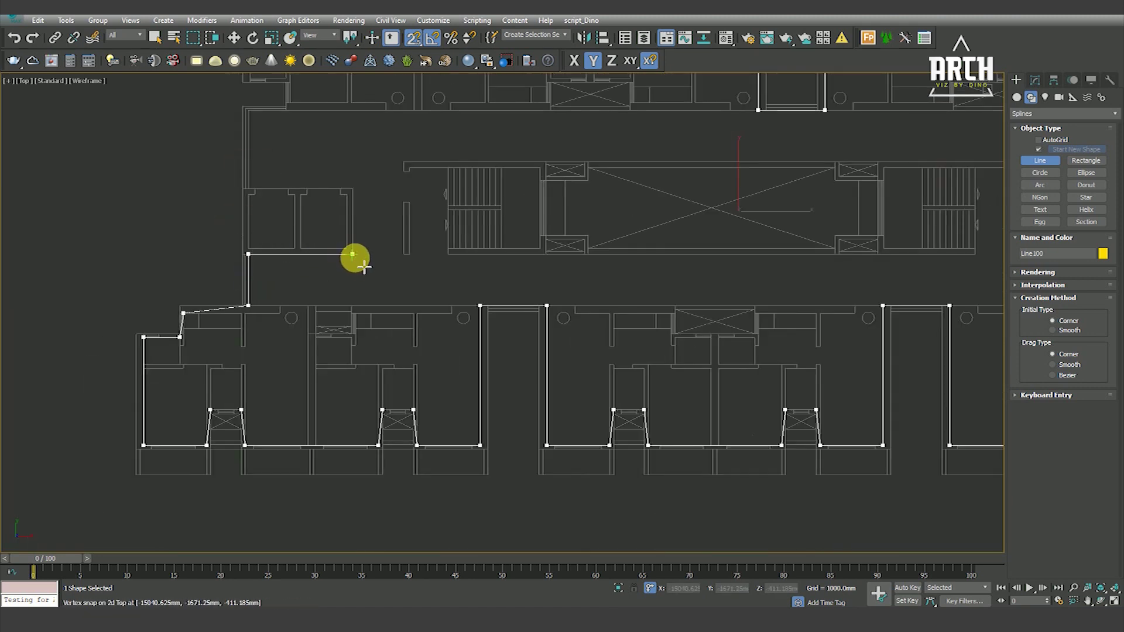
pyautogui.click(353, 189)
pyautogui.scroll(3, 243, 186)
# Add the remaining corner vertices near the core toward the upper apartment block.
pyautogui.scroll(-3, 325, 331)
pyautogui.scroll(2, 309, 170)
pyautogui.scroll(2, 311, 141)
pyautogui.click(272, 189)
pyautogui.click(362, 202)
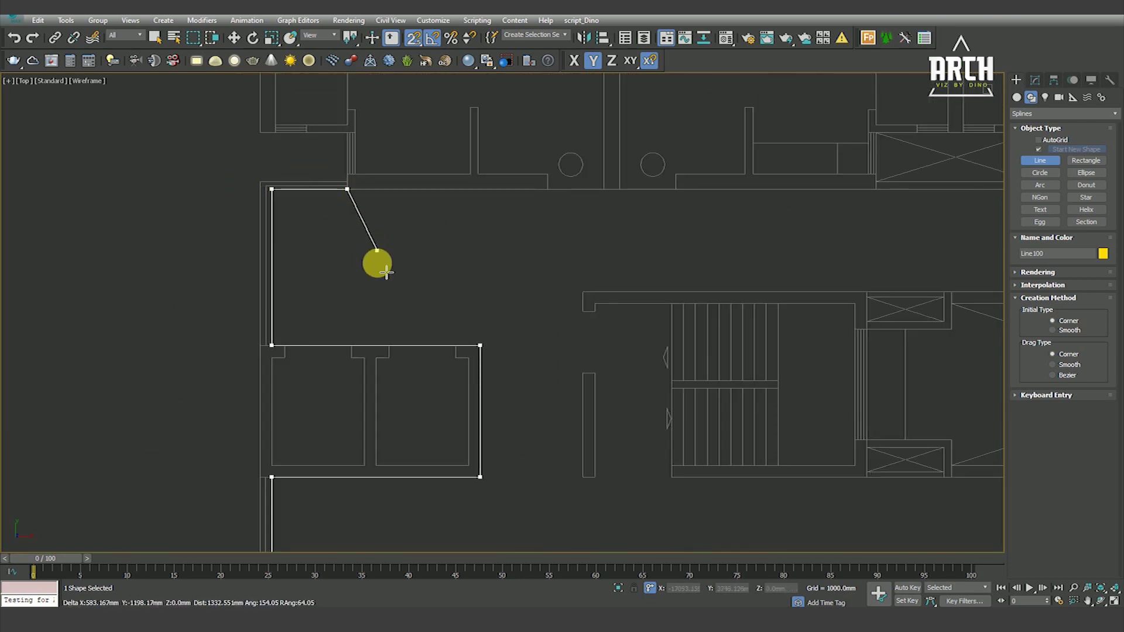
pyautogui.moveTo(375, 188); pyautogui.dragTo(375, 271, button='middle')
pyautogui.click(376, 271)
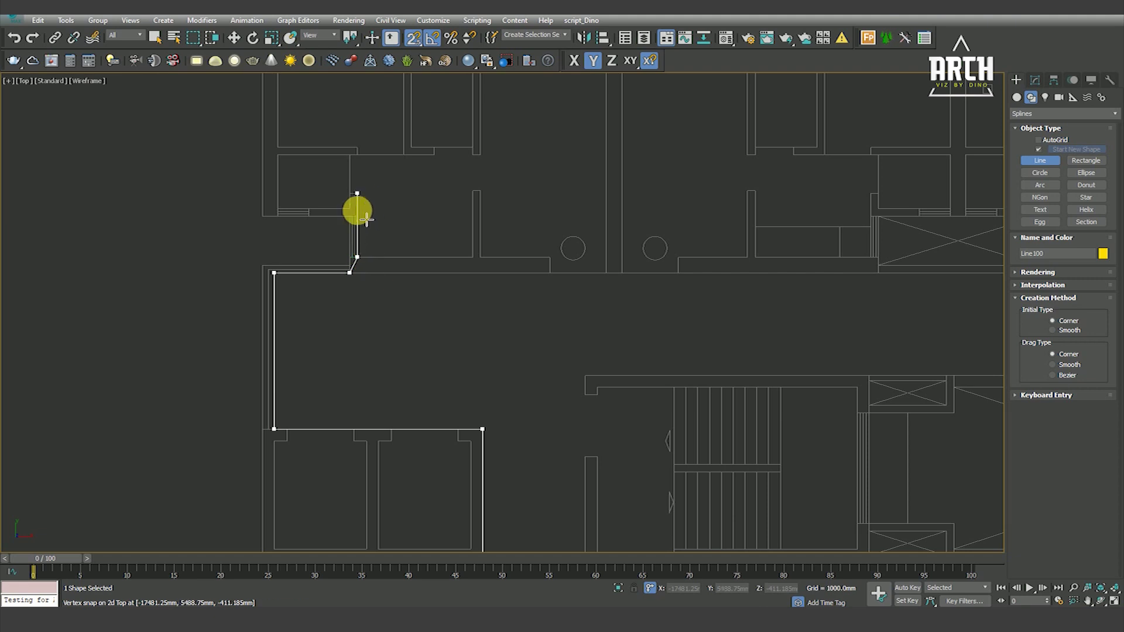
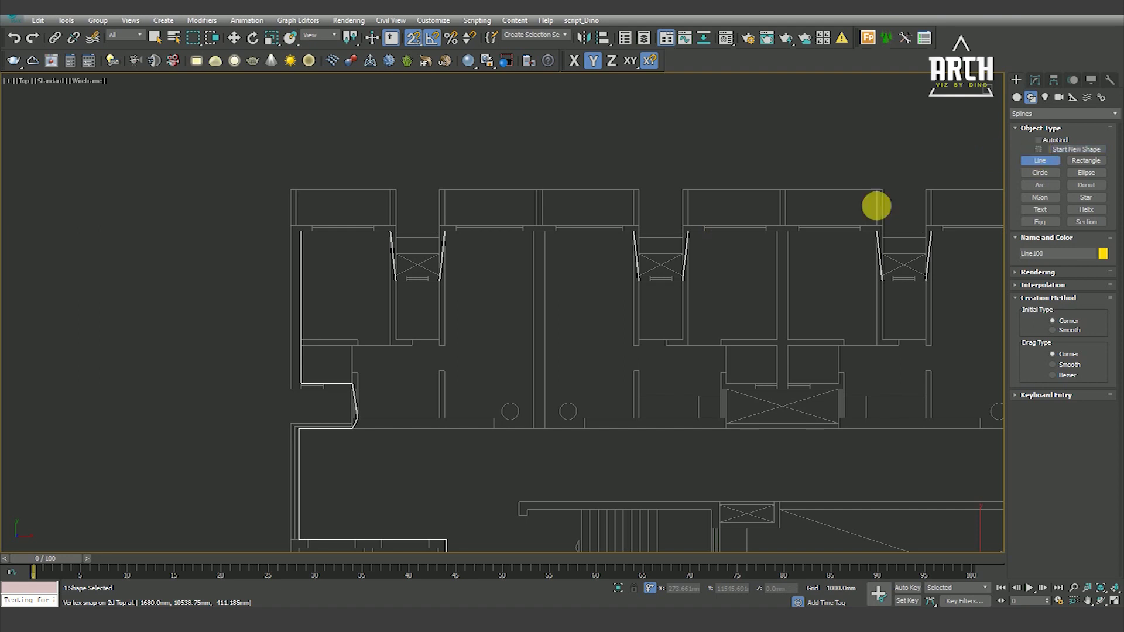
# Zoom in on the floor plan and start a snapped line at the core's upper corner.
pyautogui.scroll(-5, 549, 173)
pyautogui.scroll(2, 620, 307)
pyautogui.scroll(1, 591, 292)
pyautogui.scroll(1, 468, 252)
pyautogui.scroll(2, 433, 219)
pyautogui.scroll(1, 430, 216)
pyautogui.scroll(-1, 388, 195)
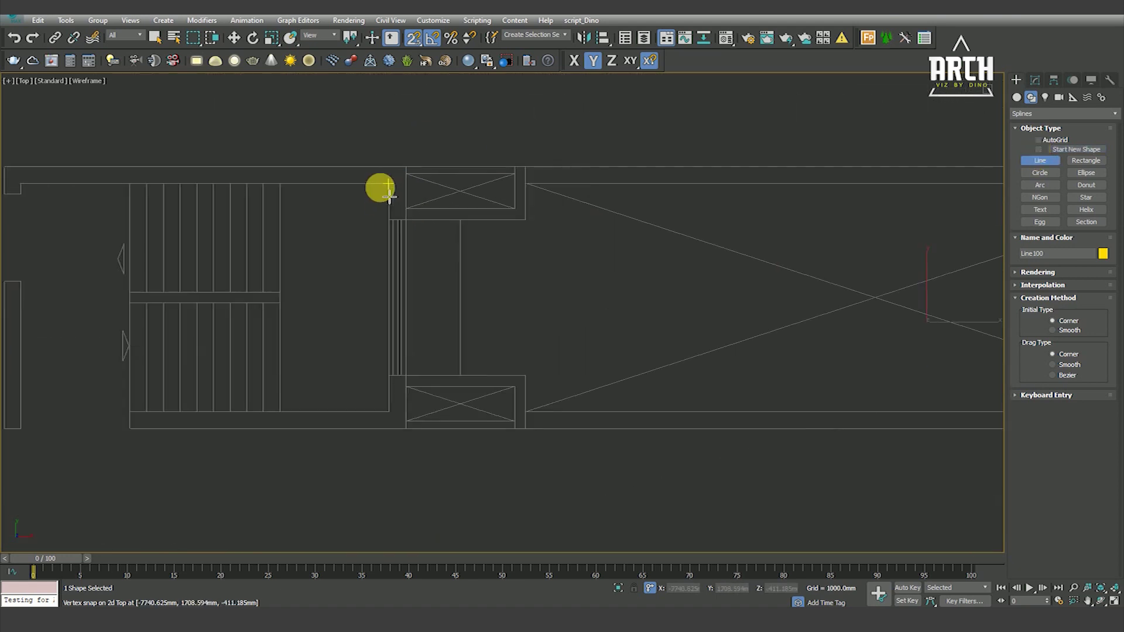
pyautogui.scroll(-3, 551, 281)
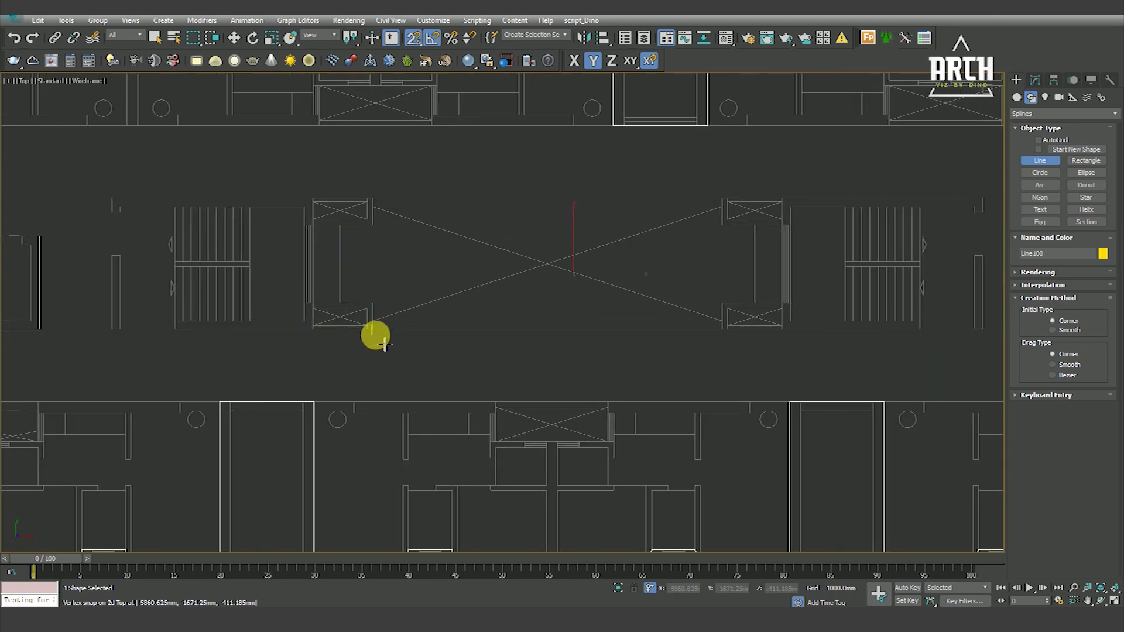
pyautogui.scroll(-3, 534, 257)
pyautogui.scroll(2, 534, 257)
pyautogui.scroll(2, 394, 233)
pyautogui.click(412, 190)
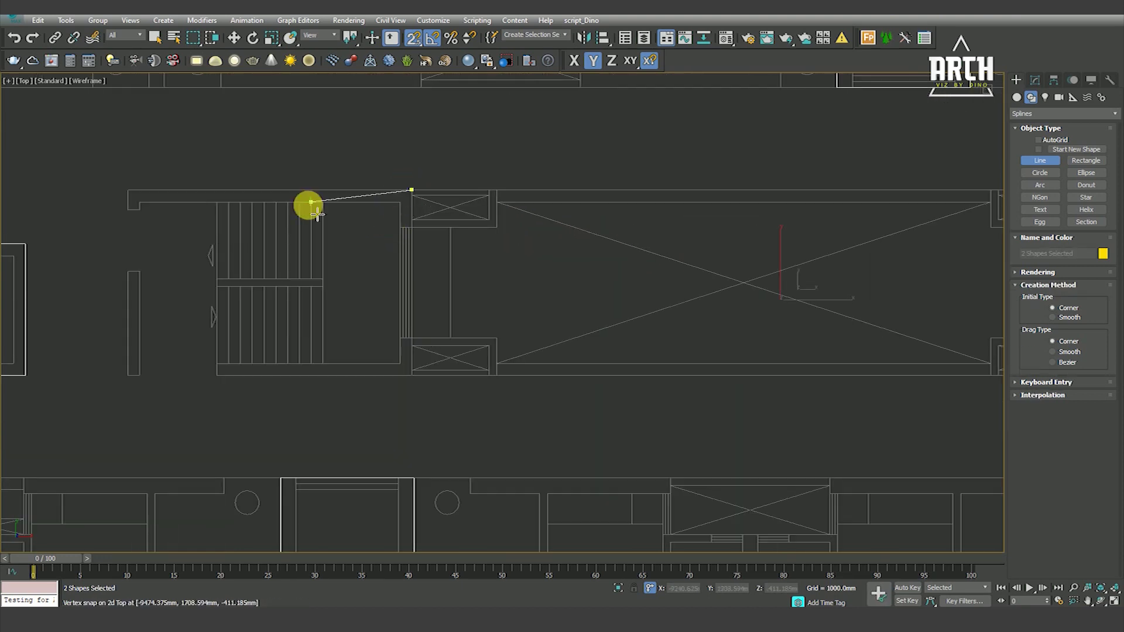
# Trace the core's top edge and right side, then return the line to its starting point.
pyautogui.scroll(-5, 306, 203)
pyautogui.scroll(5, 673, 210)
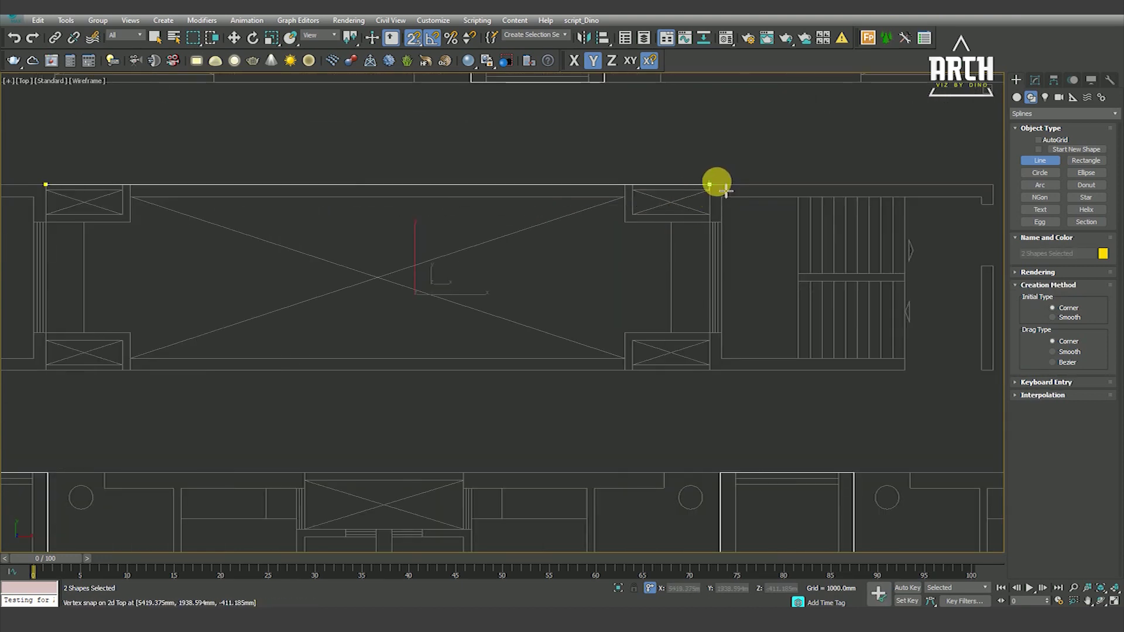
pyautogui.scroll(-2, 724, 191)
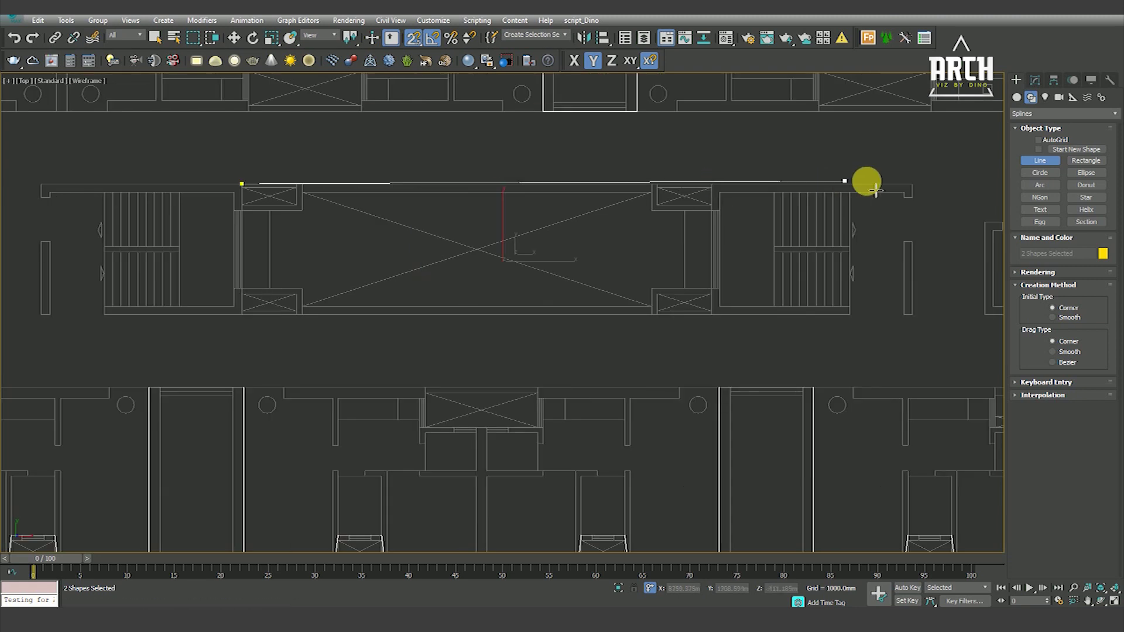
pyautogui.click(912, 184)
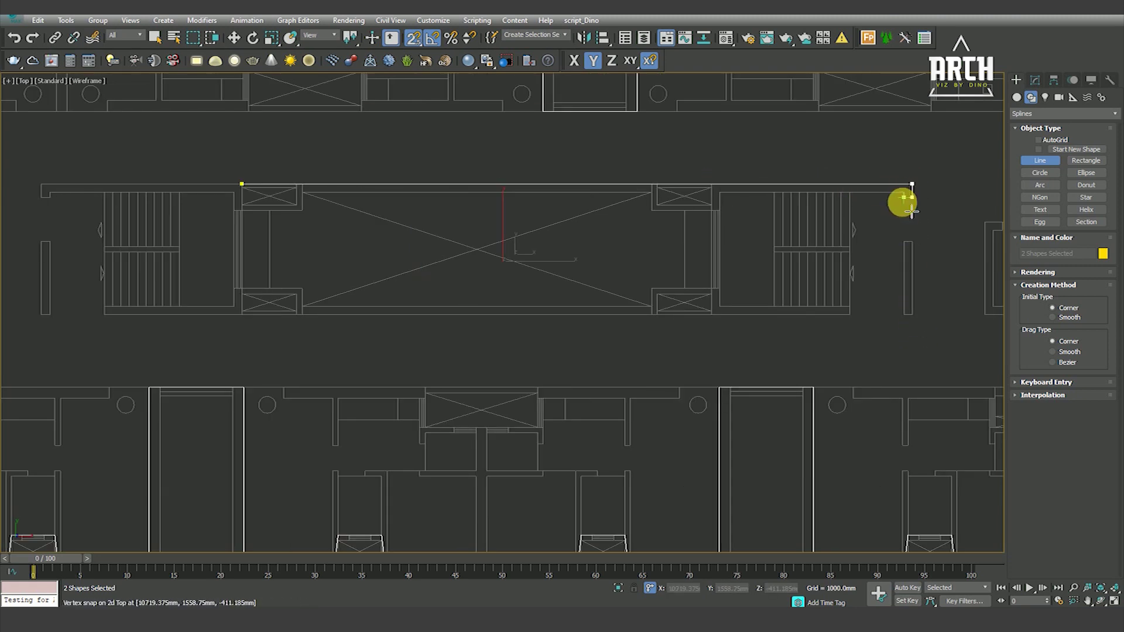
pyautogui.click(850, 315)
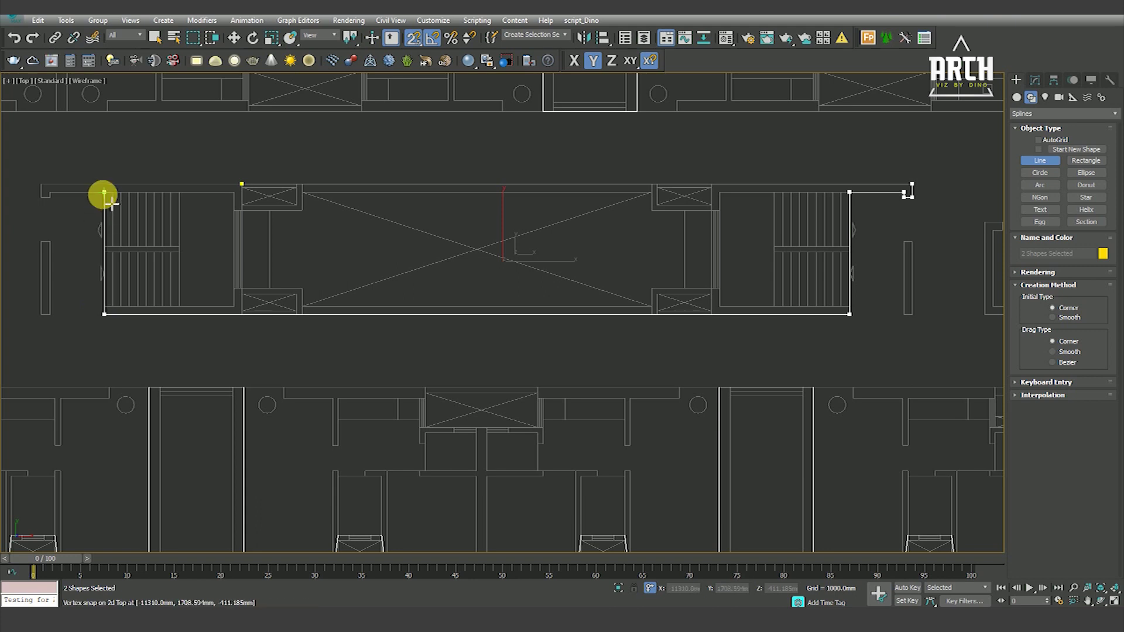
pyautogui.click(241, 183)
# Confirm closing the core outline and snap a new line around three corners of the first lift shaft.
pyautogui.press('Return')
pyautogui.scroll(-5, 463, 252)
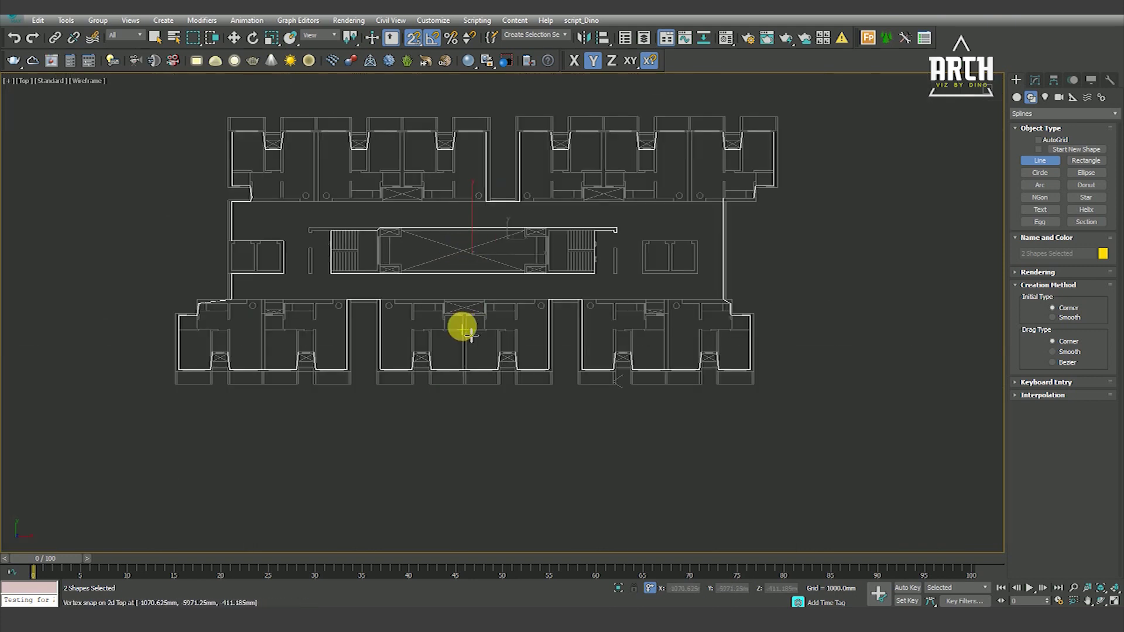
pyautogui.scroll(4, 468, 331)
pyautogui.scroll(3, 428, 287)
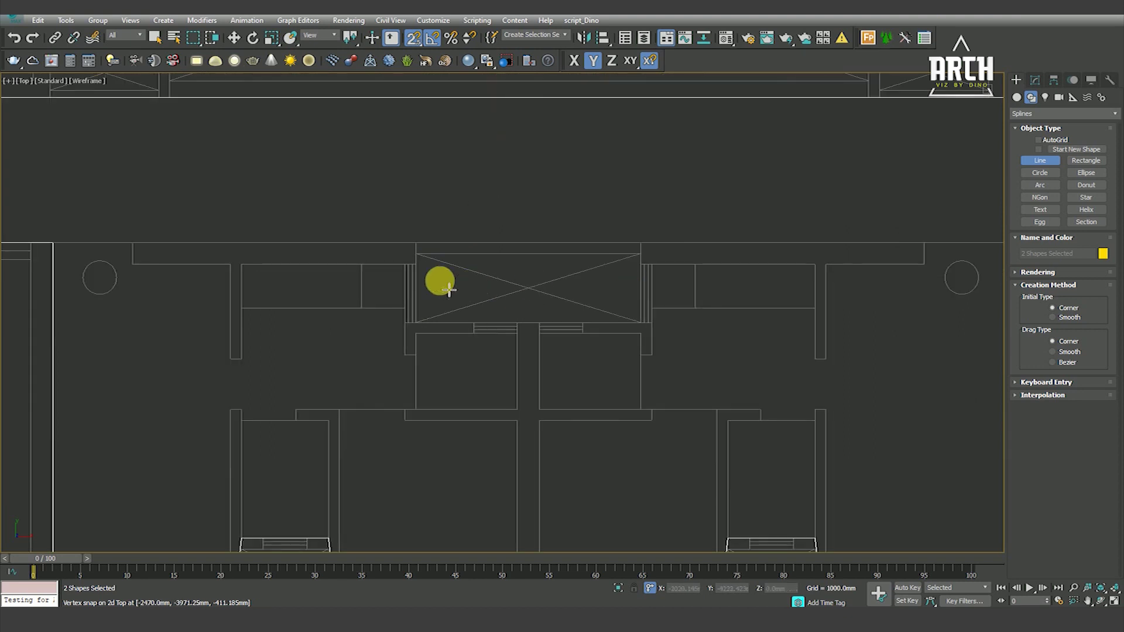
pyautogui.moveTo(428, 254); pyautogui.dragTo(448, 298, button='middle')
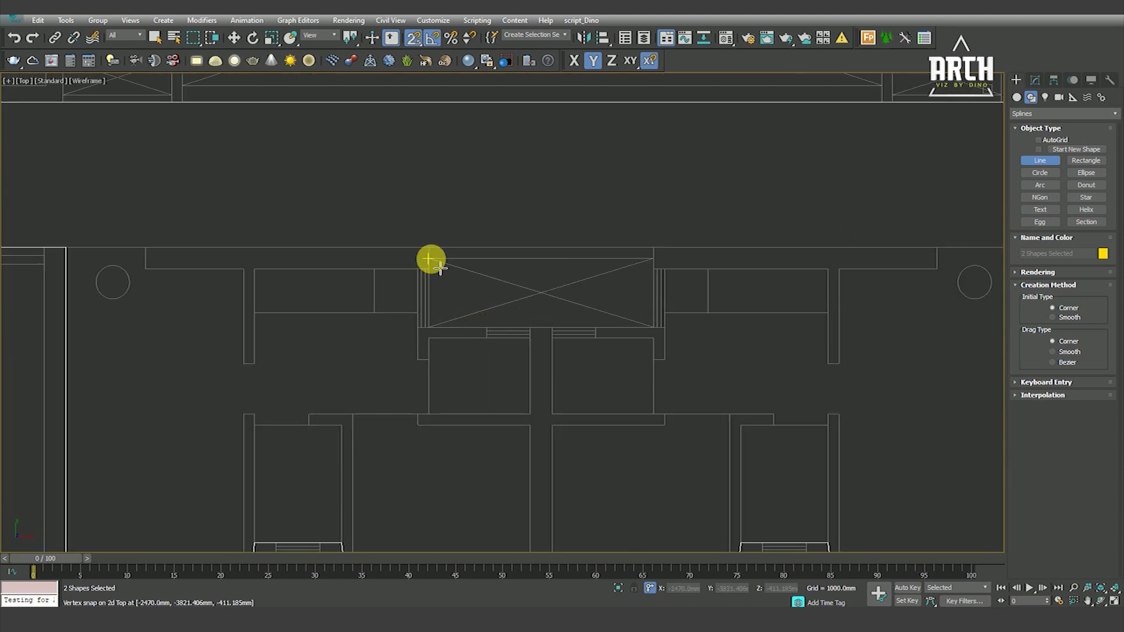
pyautogui.click(428, 247)
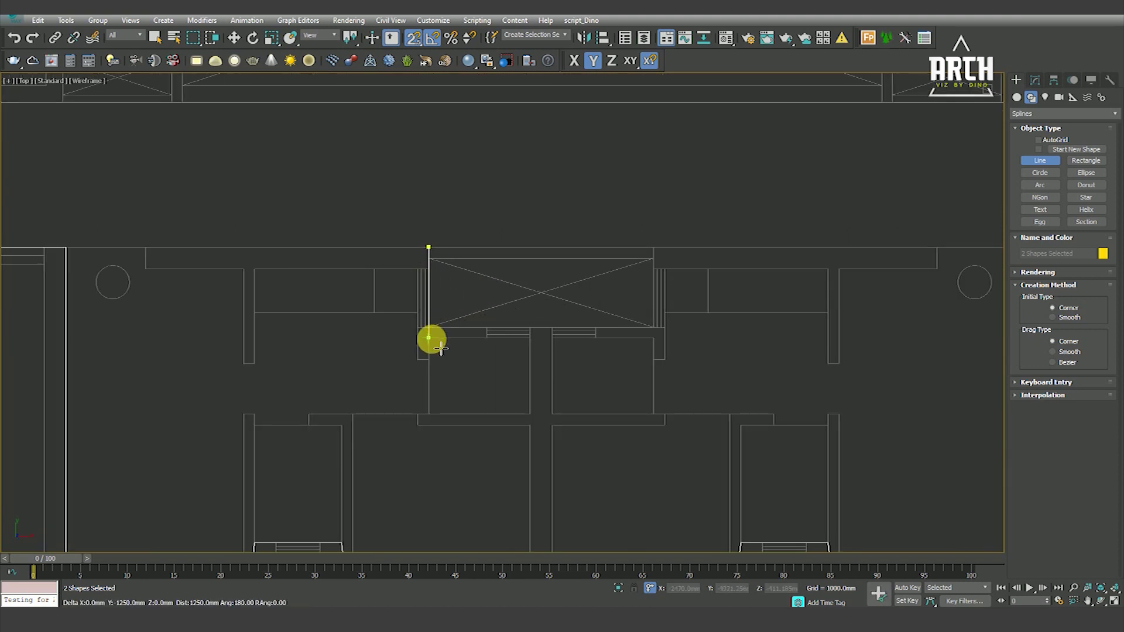
pyautogui.click(429, 337)
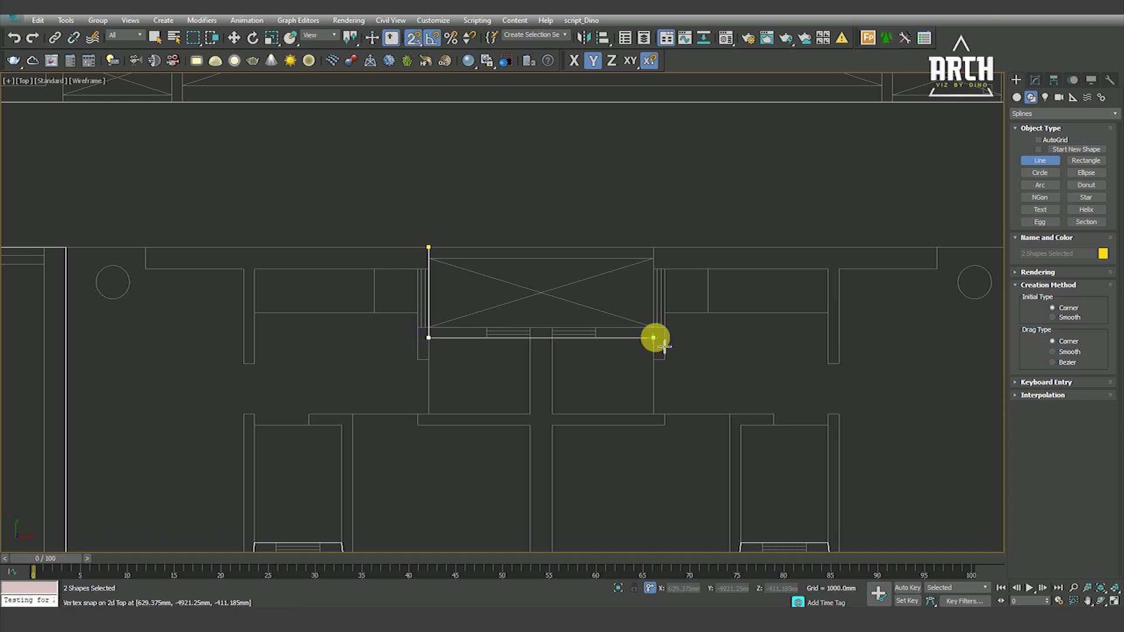
pyautogui.click(677, 323)
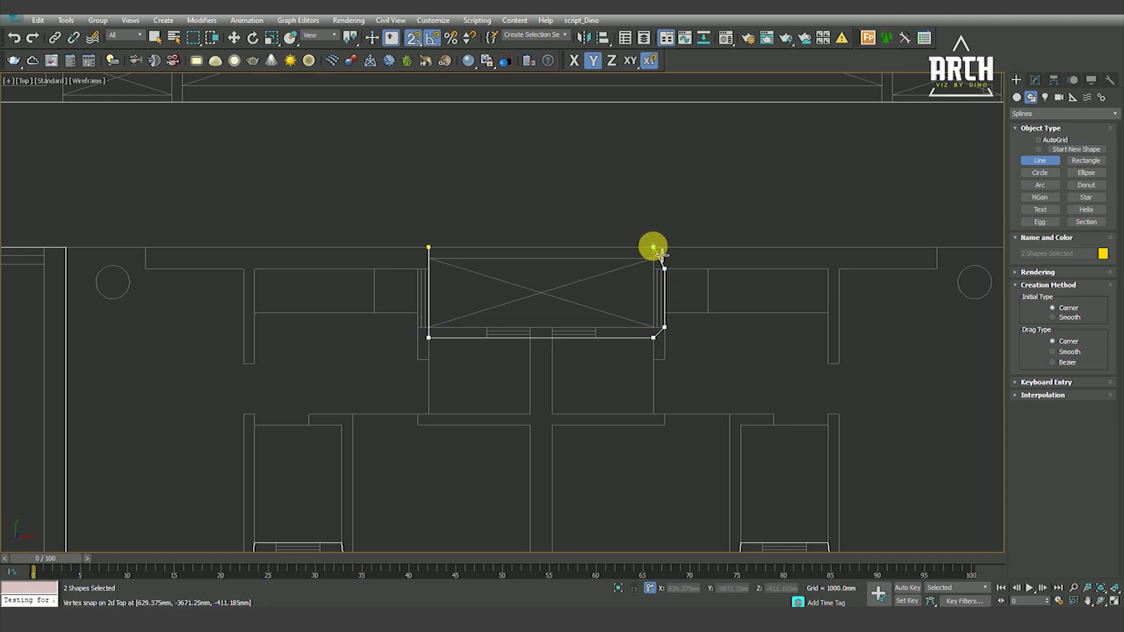
# Trace a closed four-corner outline around another lift shaft.
pyautogui.scroll(-3, 468, 258)
pyautogui.scroll(-3, 585, 281)
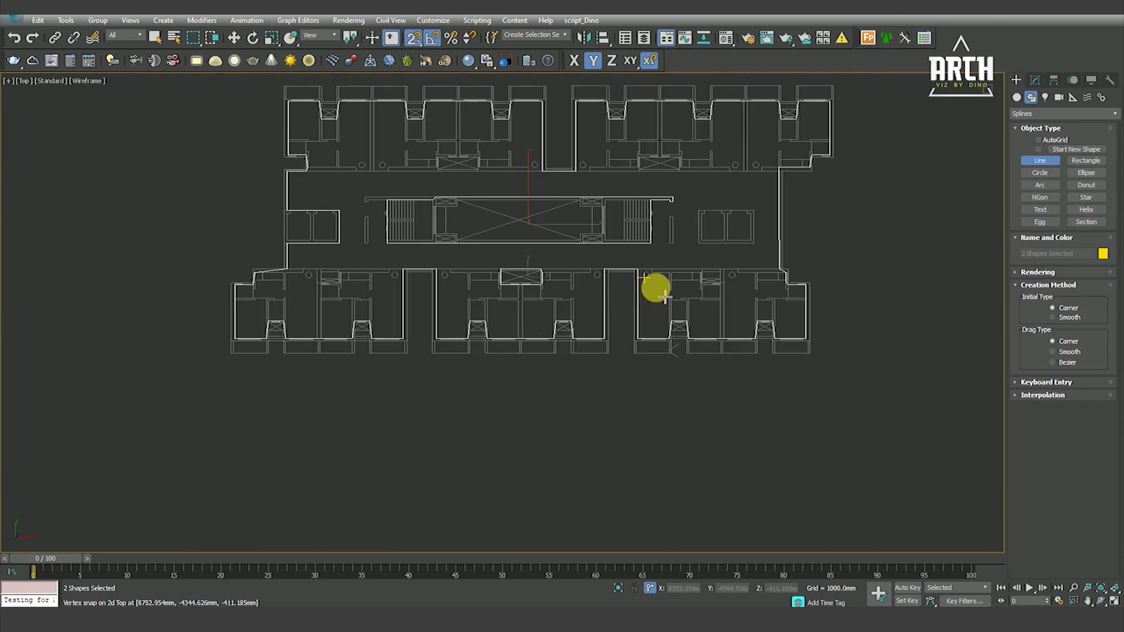
pyautogui.scroll(2, 720, 287)
pyautogui.scroll(2, 673, 289)
pyautogui.scroll(2, 632, 275)
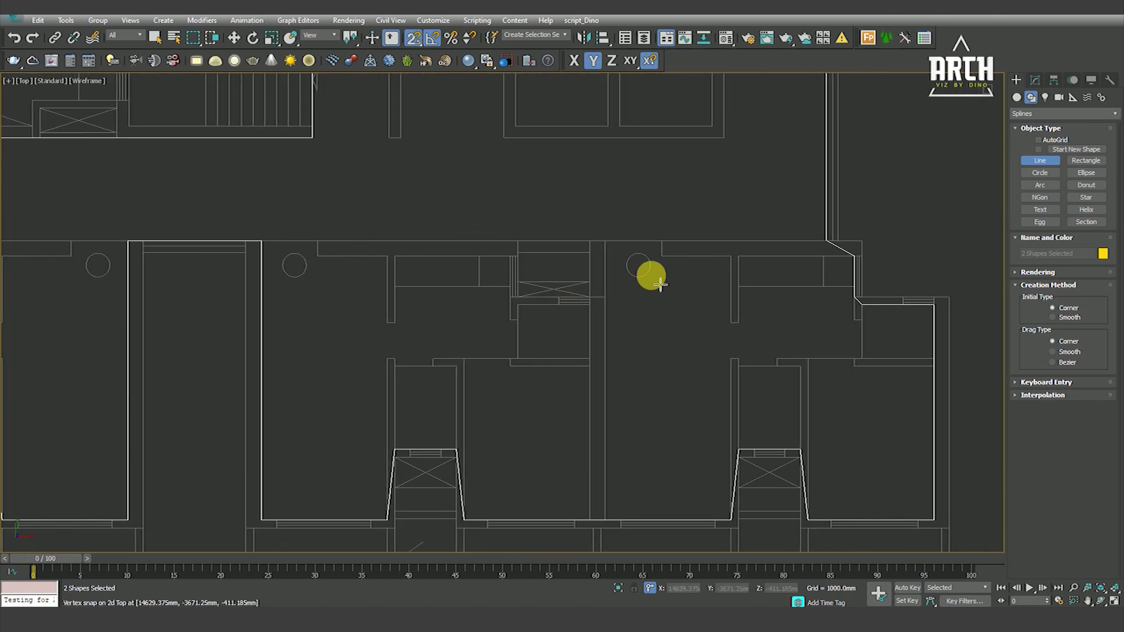
pyautogui.scroll(2, 533, 260)
pyautogui.click(506, 223)
pyautogui.click(506, 335)
pyautogui.click(650, 335)
pyautogui.click(649, 223)
pyautogui.click(507, 223)
pyautogui.press('Return')
# Begin an outline at the next shaft's wall corner and confirm Close spline.
pyautogui.scroll(-1, 512, 223)
pyautogui.scroll(-3, 729, 293)
pyautogui.scroll(-1, 732, 290)
pyautogui.scroll(2, 354, 272)
pyautogui.scroll(5, 379, 275)
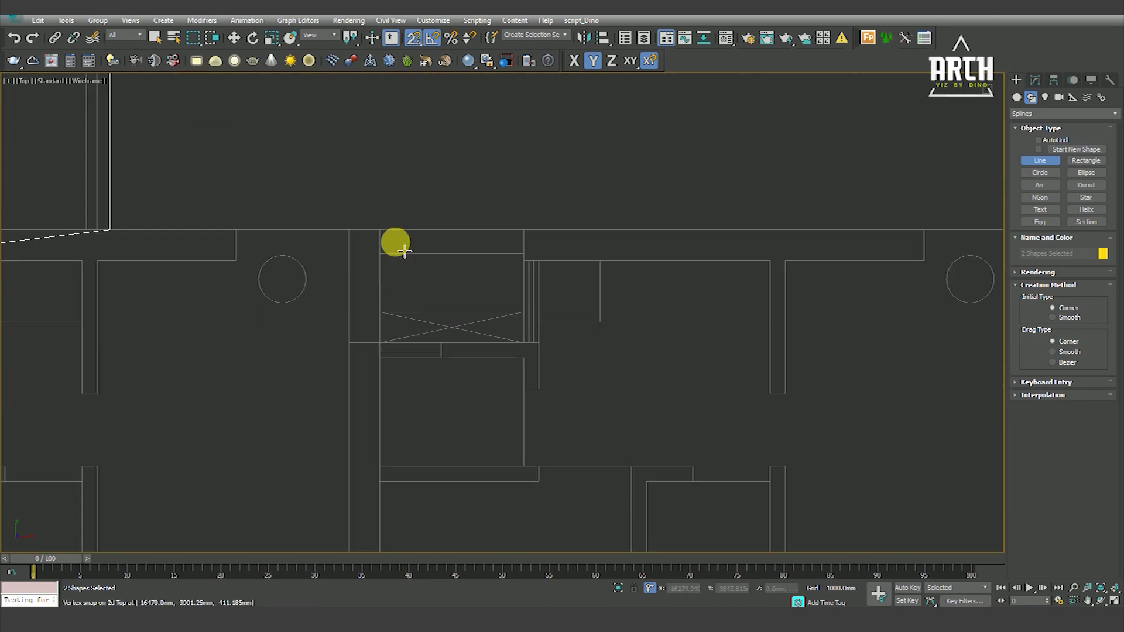
pyautogui.click(381, 232)
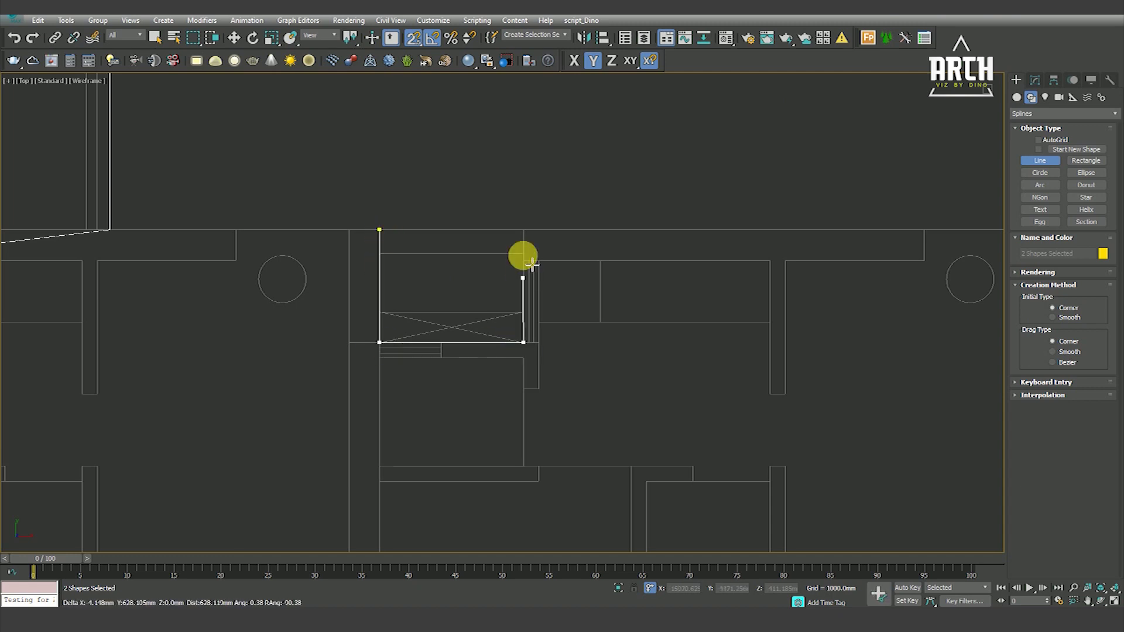
pyautogui.press('Return')
pyautogui.scroll(-3, 485, 334)
# Trace a closed outline around the upper lift shaft.
pyautogui.scroll(-2, 485, 284)
pyautogui.scroll(-2, 501, 291)
pyautogui.scroll(2, 500, 291)
pyautogui.scroll(2, 696, 334)
pyautogui.scroll(2, 533, 299)
pyautogui.click(448, 328)
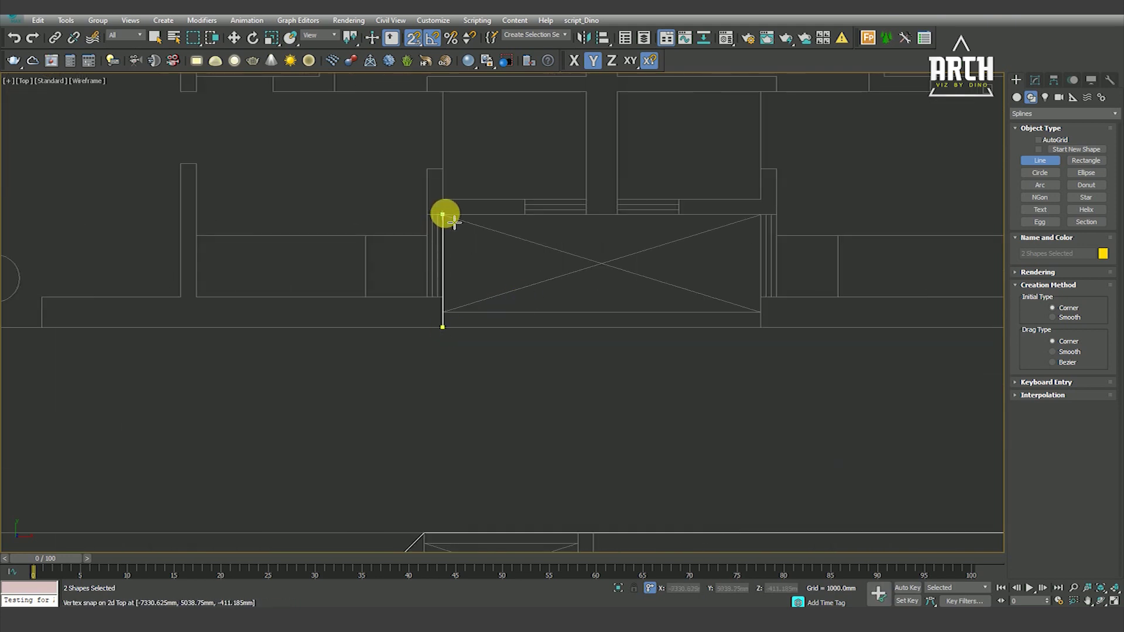
pyautogui.click(462, 202)
pyautogui.click(761, 200)
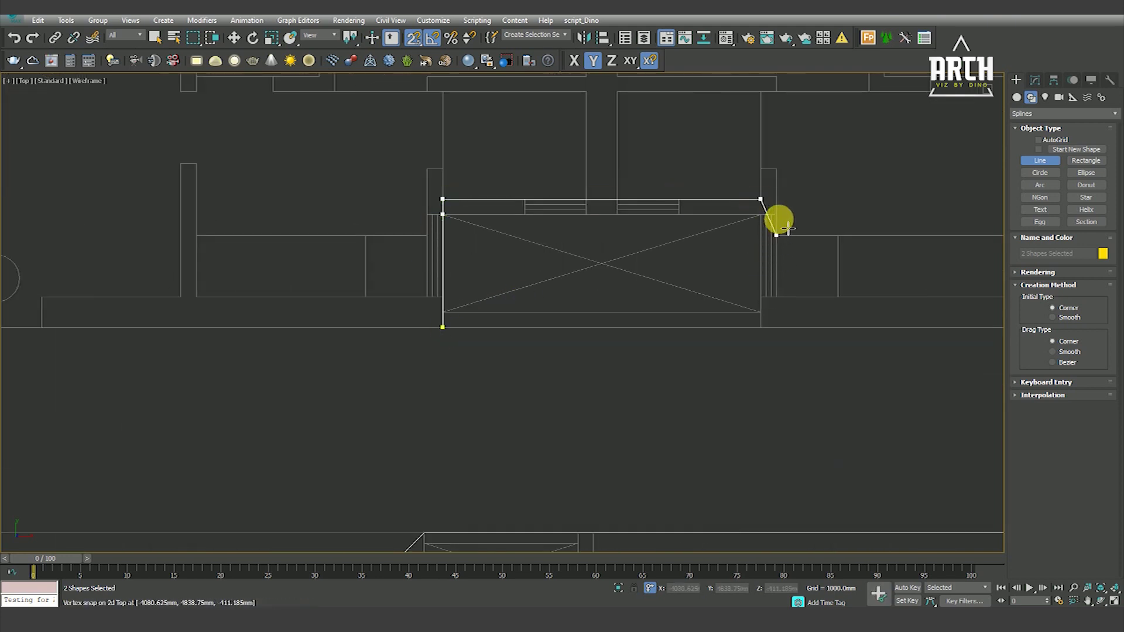
pyautogui.click(778, 312)
pyautogui.click(443, 327)
# Draw a closed rectangular outline around another shaft.
pyautogui.scroll(-2, 417, 308)
pyautogui.scroll(-4, 416, 308)
pyautogui.scroll(5, 580, 311)
pyautogui.click(575, 328)
pyautogui.click(576, 249)
pyautogui.click(799, 249)
pyautogui.click(799, 328)
pyautogui.click(574, 329)
# Trace and close a rectangular outline around the small room, then select the core outline.
pyautogui.scroll(-3, 771, 359)
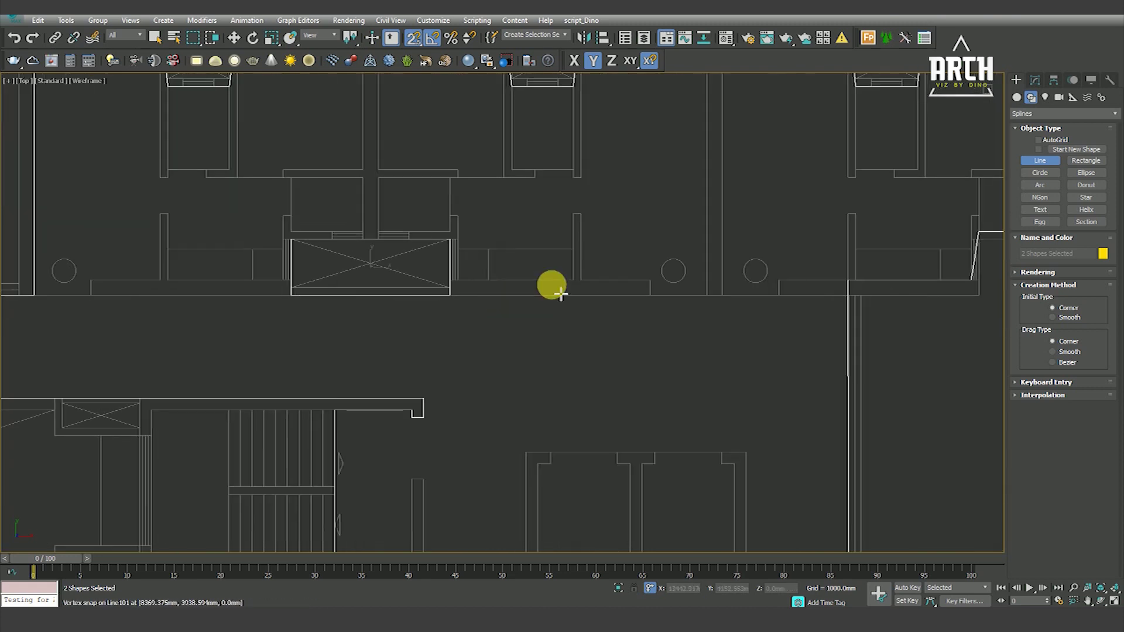
pyautogui.scroll(-2, 552, 284)
pyautogui.moveTo(701, 328)
pyautogui.mouseDown(button='middle')
pyautogui.moveTo(749, 277)
pyautogui.moveTo(793, 253)
pyautogui.mouseUp(button='middle')
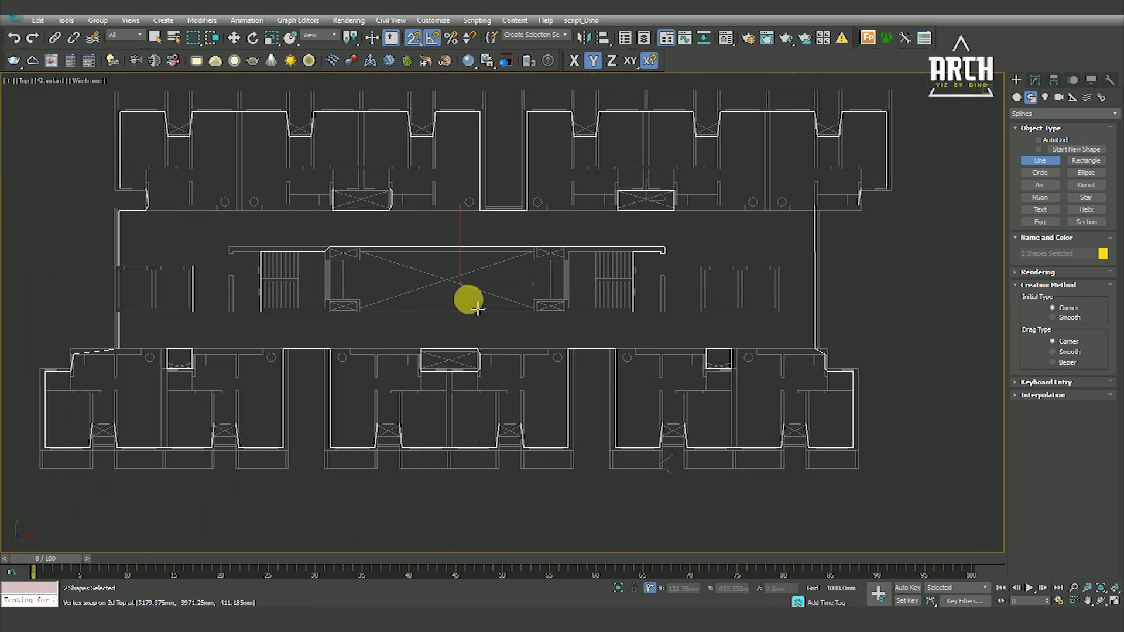
pyautogui.scroll(3, 734, 309)
pyautogui.click(699, 245)
pyautogui.click(681, 335)
pyautogui.click(837, 335)
pyautogui.click(837, 242)
pyautogui.click(681, 242)
pyautogui.press('Return')
pyautogui.scroll(-3, 676, 245)
pyautogui.scroll(-1, 723, 253)
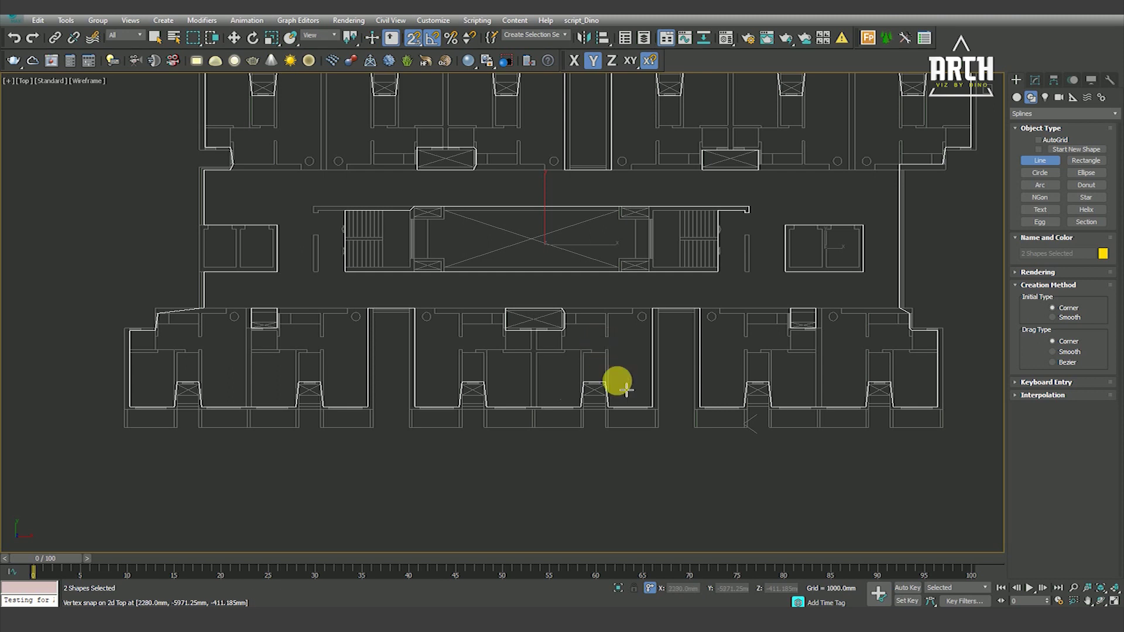
pyautogui.click(1034, 82)
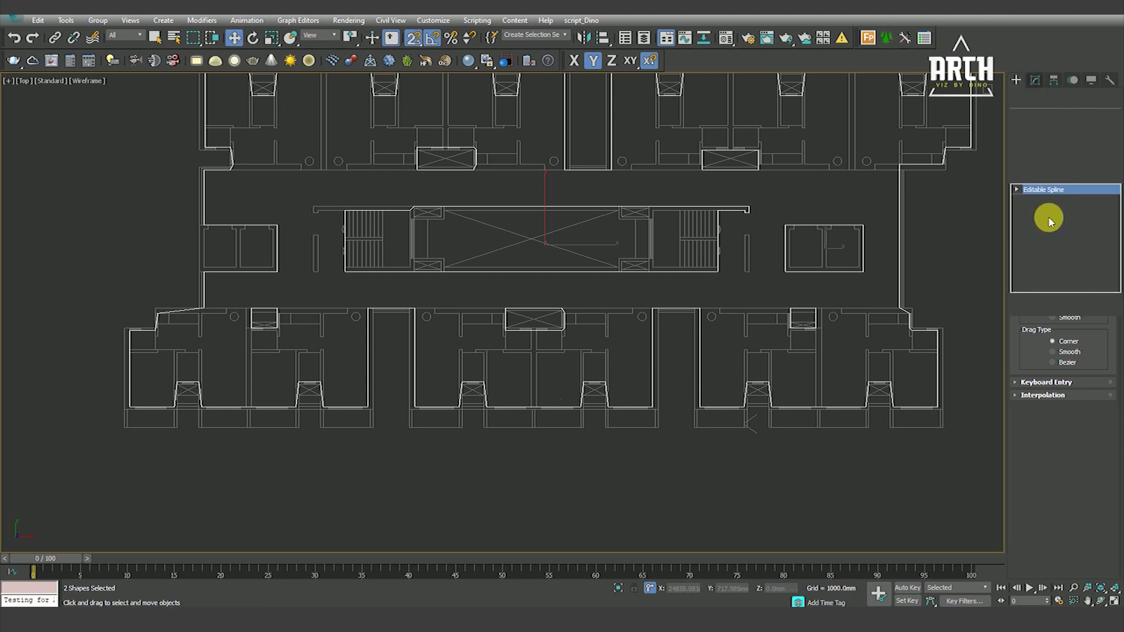
# In vertex mode, snap the right-end corner vertices up onto the outline's top line.
pyautogui.press('1')
pyautogui.moveTo(647, 218); pyautogui.dragTo(752, 310, button='middle')
pyautogui.scroll(4, 750, 308)
pyautogui.scroll(-2, 743, 279)
pyautogui.scroll(-2, 743, 304)
pyautogui.scroll(5, 728, 303)
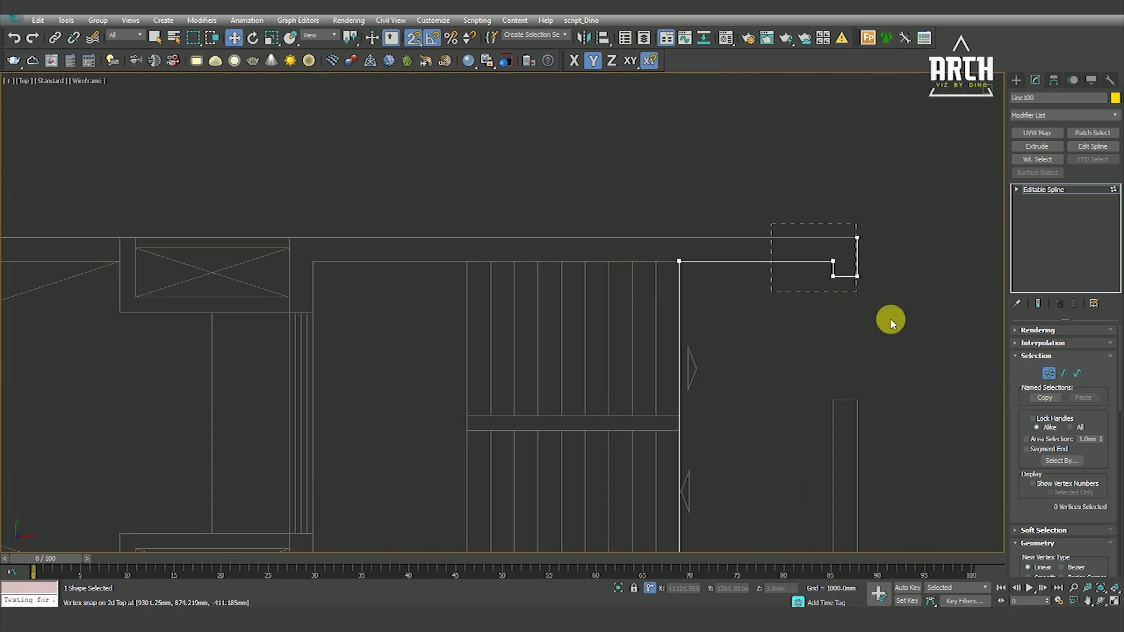
pyautogui.press('space')
pyautogui.moveTo(887, 271); pyautogui.dragTo(839, 292)
pyautogui.click(820, 295)
pyautogui.moveTo(873, 271); pyautogui.dragTo(868, 249)
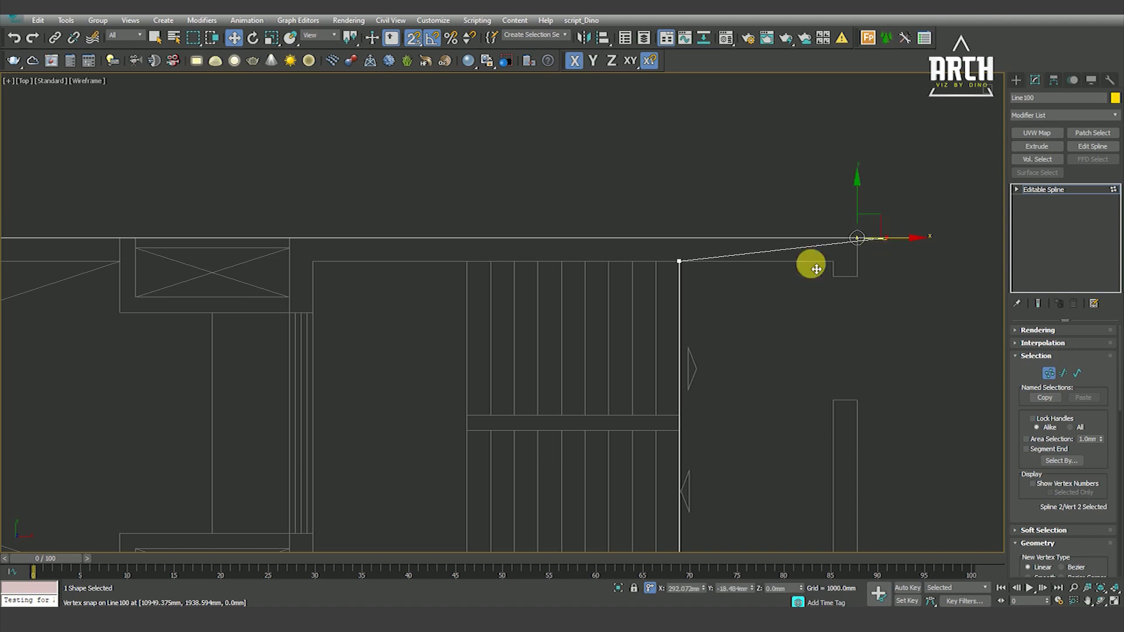
pyautogui.moveTo(678, 260); pyautogui.dragTo(668, 250)
pyautogui.scroll(-3, 745, 258)
# Move the two left stair-corner vertices up onto the top line.
pyautogui.moveTo(745, 258); pyautogui.dragTo(611, 331, button='middle')
pyautogui.scroll(-4, 439, 314)
pyautogui.scroll(1, 497, 276)
pyautogui.scroll(4, 247, 232)
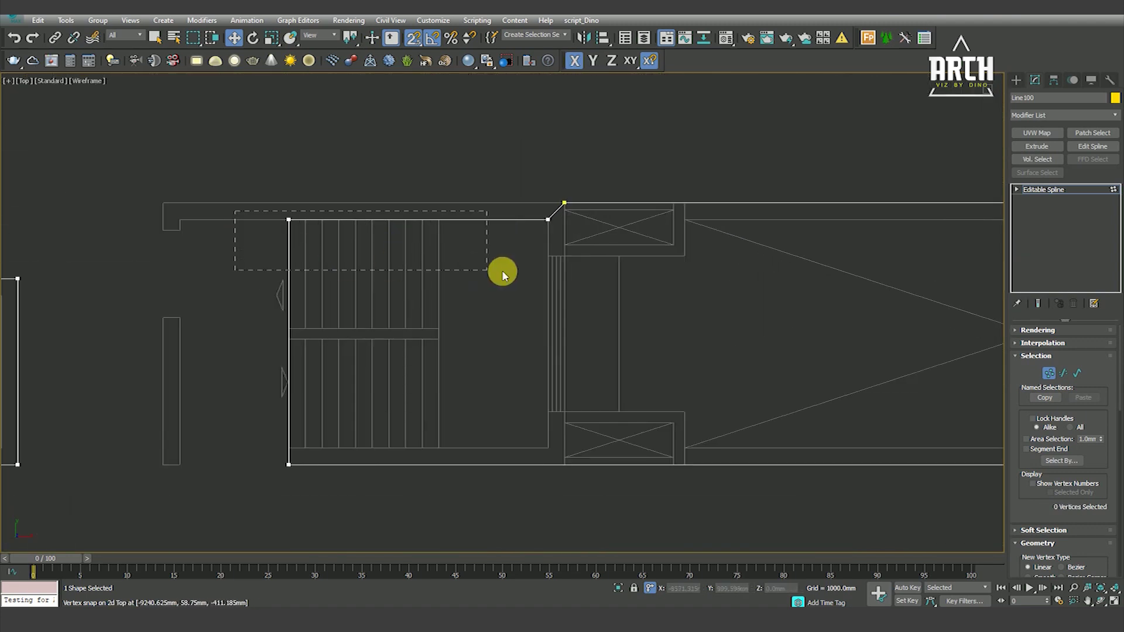
pyautogui.moveTo(563, 279); pyautogui.dragTo(563, 279)
pyautogui.moveTo(304, 199); pyautogui.dragTo(563, 203)
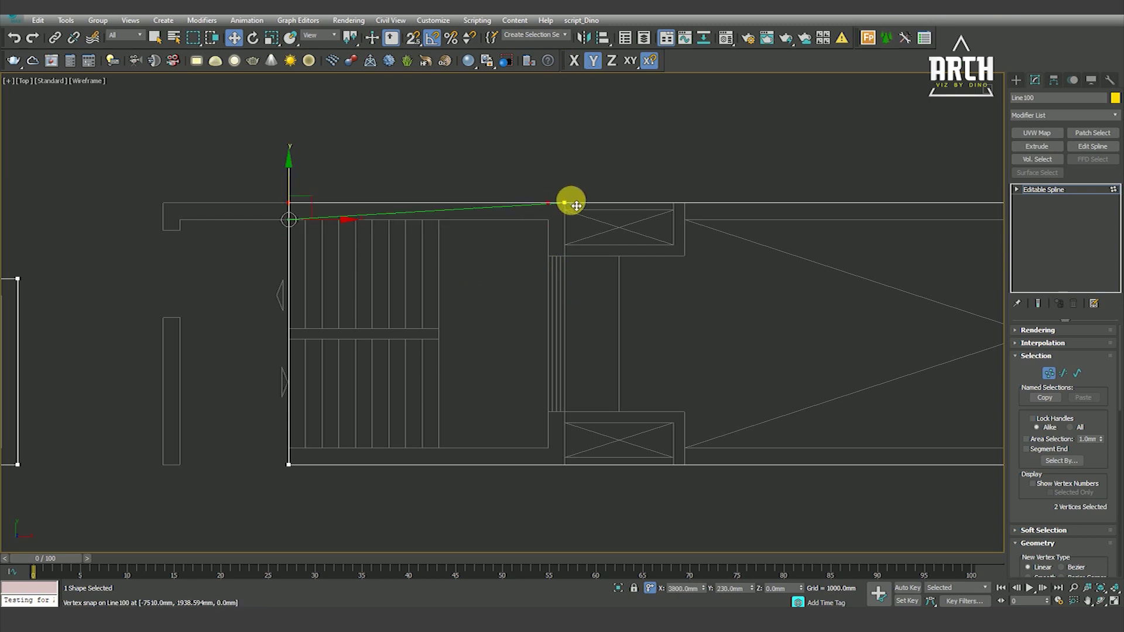
pyautogui.click(552, 251)
# With movement locked to X, square the lift shaft outline's top corner vertex.
pyautogui.scroll(-4, 535, 326)
pyautogui.scroll(3, 743, 372)
pyautogui.scroll(4, 678, 301)
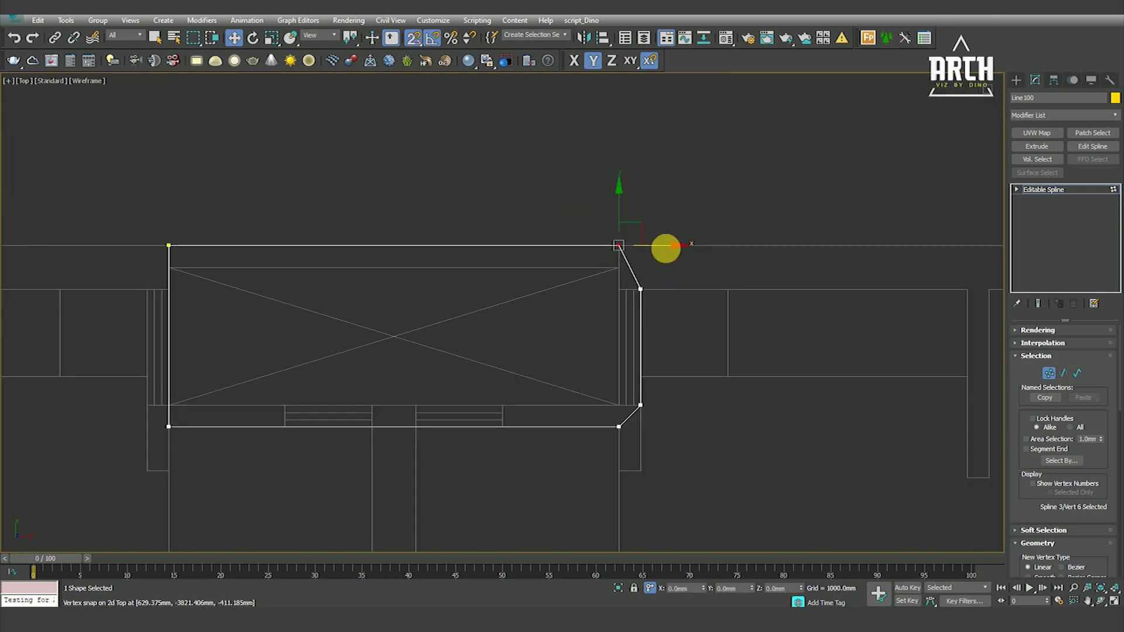
pyautogui.press('F5')
pyautogui.moveTo(658, 245); pyautogui.dragTo(641, 289)
pyautogui.click(619, 426)
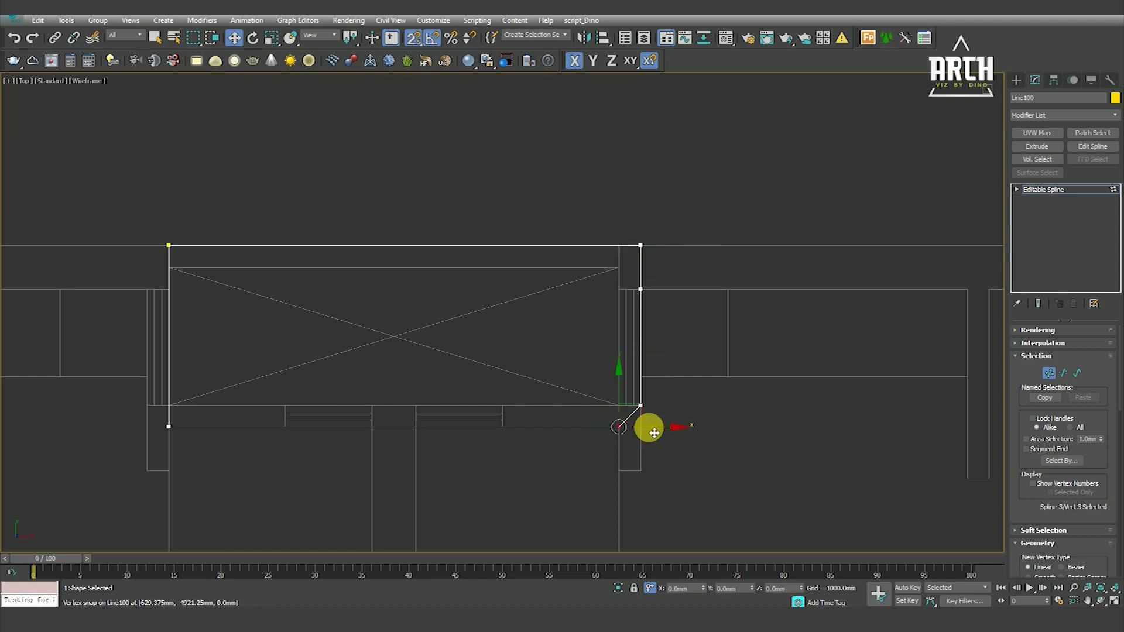
pyautogui.click(619, 296)
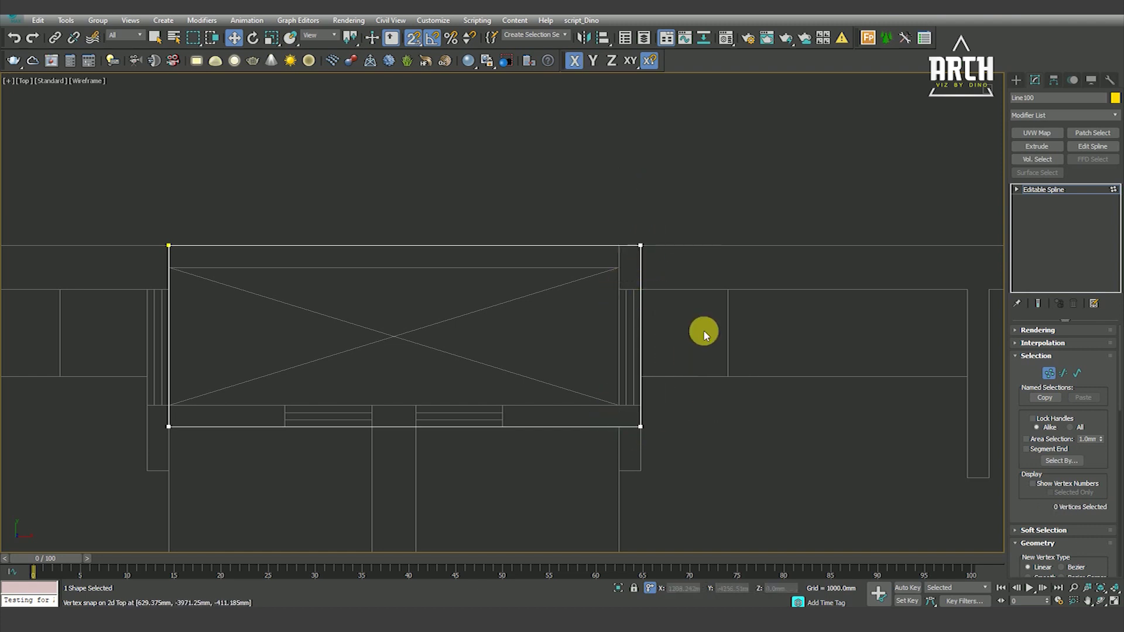
pyautogui.scroll(-3, 703, 332)
pyautogui.moveTo(418, 256); pyautogui.dragTo(479, 458)
pyautogui.scroll(2, 460, 357)
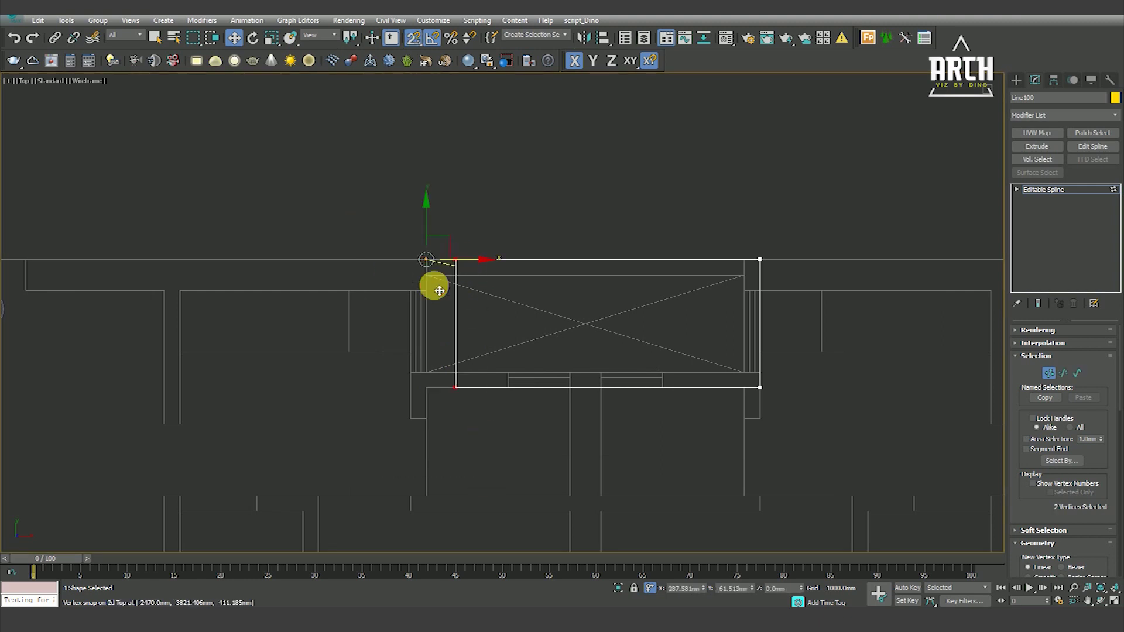
pyautogui.click(455, 337)
pyautogui.scroll(-2, 612, 244)
# Align the rectangle's right, bottom and left vertices with the walls, constraining movement with F6.
pyautogui.scroll(-3, 532, 287)
pyautogui.scroll(3, 532, 286)
pyautogui.scroll(3, 535, 251)
pyautogui.moveTo(720, 324); pyautogui.dragTo(702, 186)
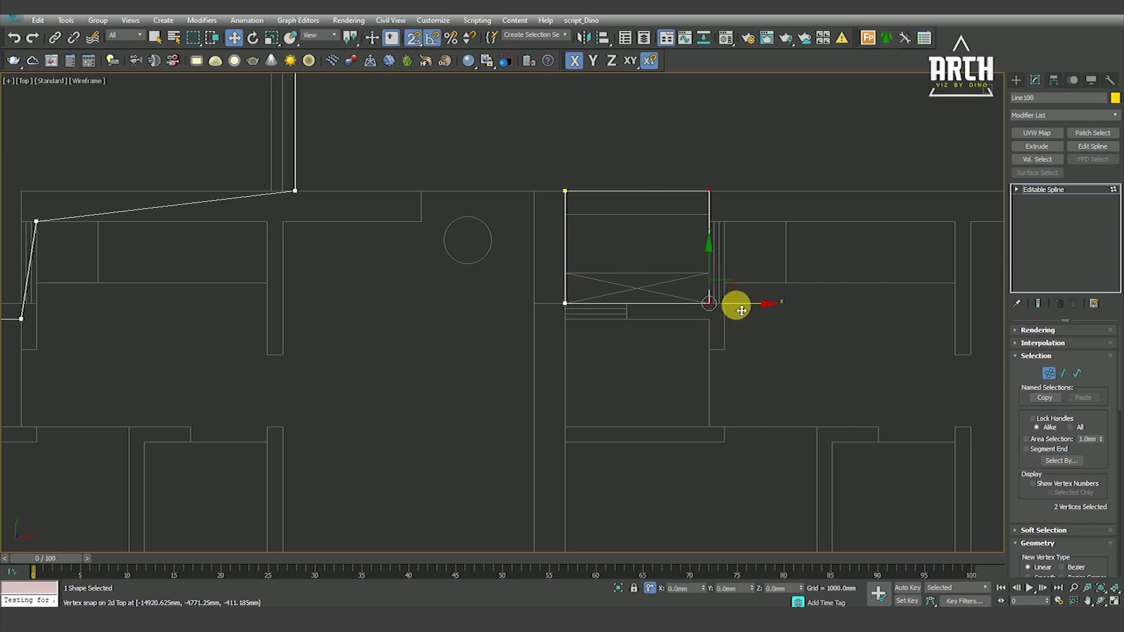
pyautogui.moveTo(520, 284); pyautogui.dragTo(776, 329)
pyautogui.press('F6')
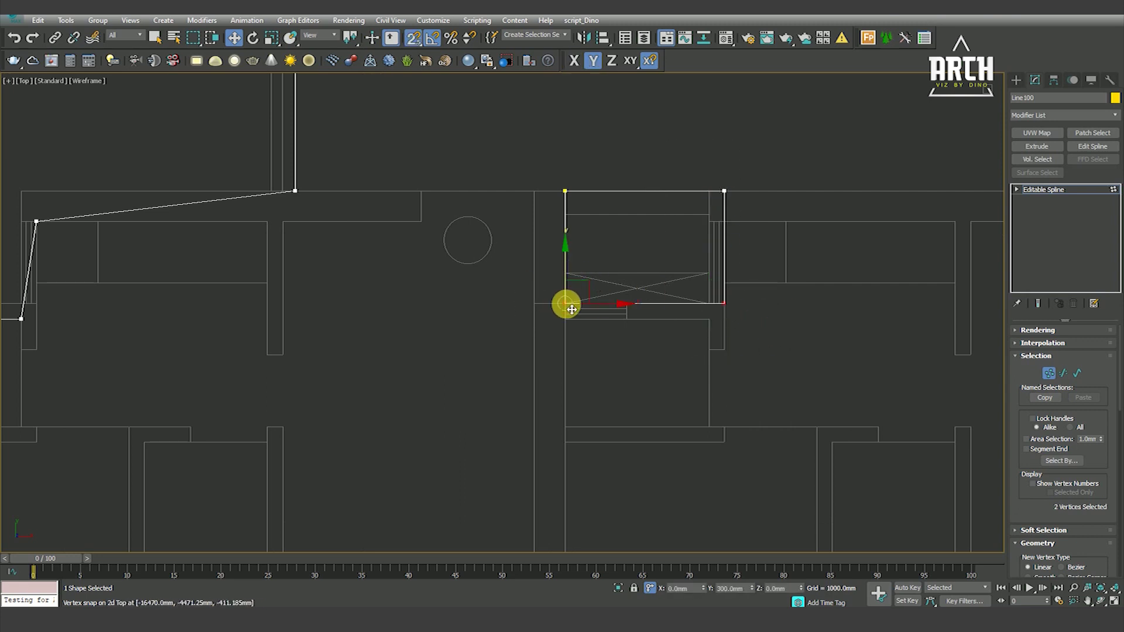
pyautogui.click(582, 346)
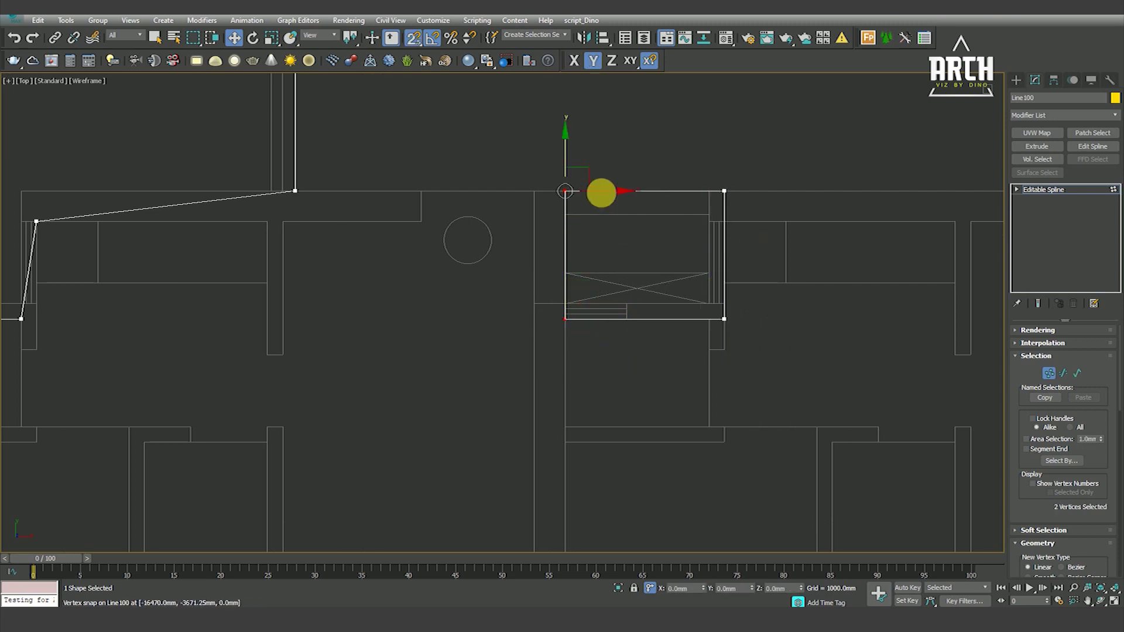
pyautogui.moveTo(601, 193); pyautogui.dragTo(515, 234)
pyautogui.scroll(-3, 457, 275)
# Move two outline corner vertices onto the wall corners, sliding one horizontally with F5.
pyautogui.click(508, 250)
pyautogui.moveTo(517, 224); pyautogui.dragTo(506, 265)
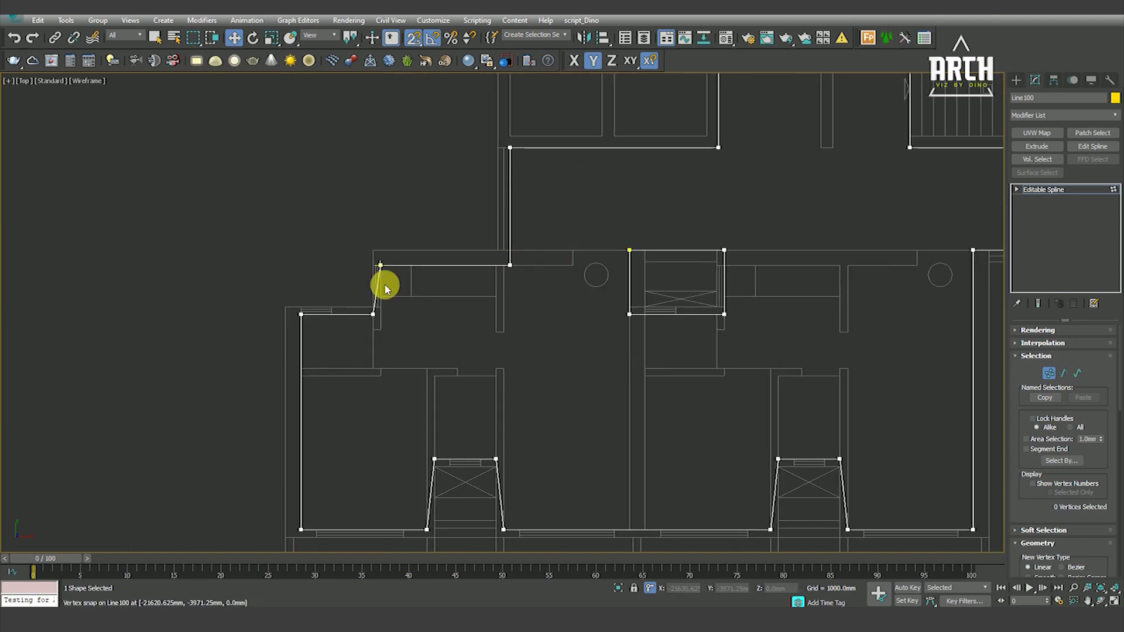
pyautogui.click(374, 315)
pyautogui.scroll(2, 381, 319)
pyautogui.press('F5')
pyautogui.moveTo(389, 263); pyautogui.dragTo(417, 289)
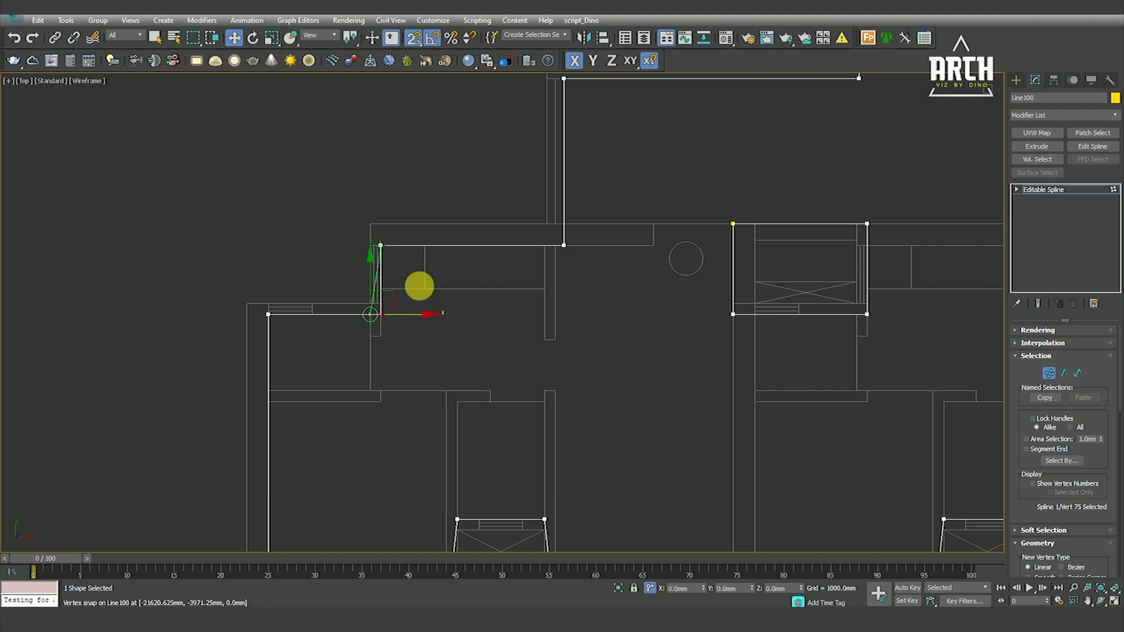
pyautogui.scroll(-3, 459, 301)
pyautogui.moveTo(459, 301); pyautogui.dragTo(537, 302, button='middle')
pyautogui.scroll(3, 562, 258)
pyautogui.scroll(-3, 532, 180)
pyautogui.moveTo(531, 180); pyautogui.dragTo(494, 283, button='middle')
pyautogui.scroll(5, 494, 290)
# With 2.5D vertex snap on, straighten the angled segment and the next bay's left side.
pyautogui.press('s')
pyautogui.moveTo(527, 289); pyautogui.dragTo(510, 379)
pyautogui.click(518, 345)
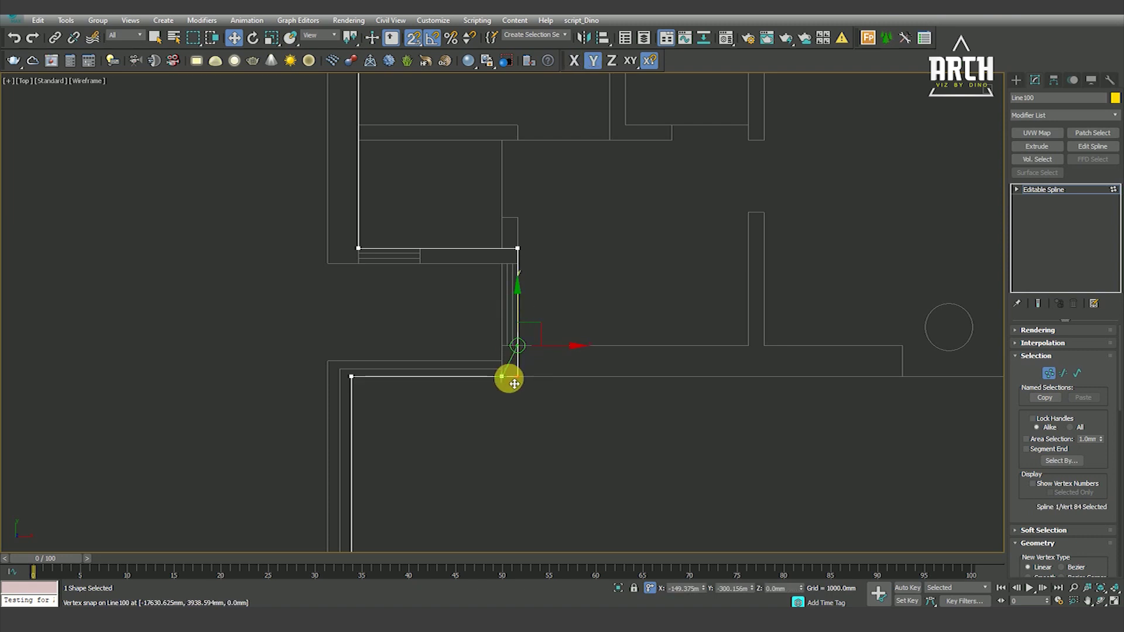
pyautogui.scroll(-2, 509, 386)
pyautogui.moveTo(486, 296); pyautogui.dragTo(475, 398, button='middle')
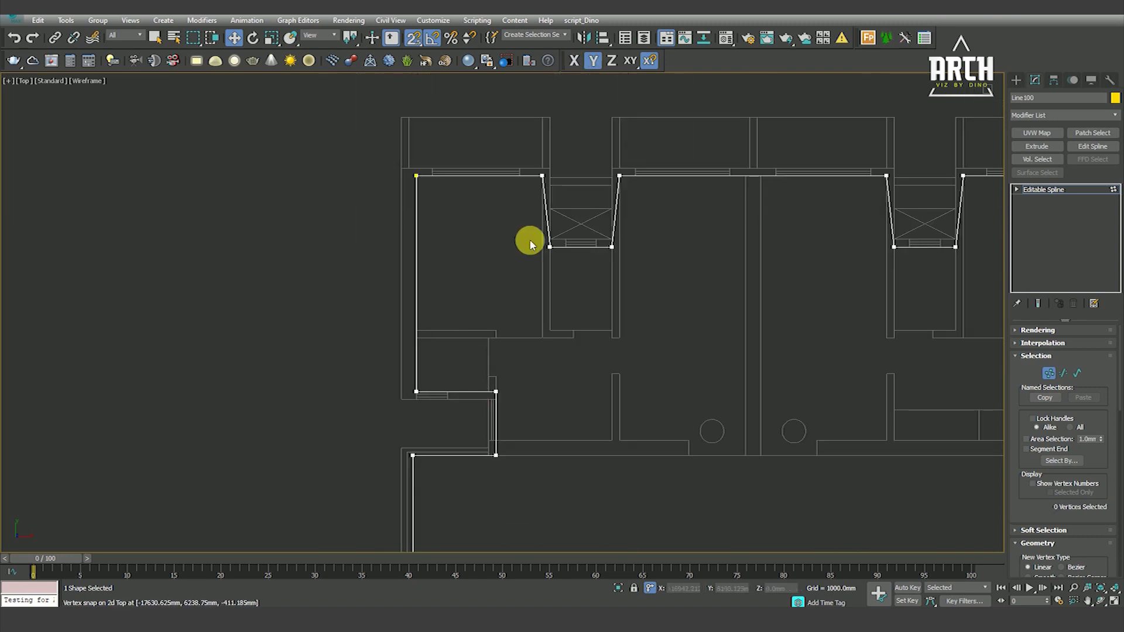
pyautogui.moveTo(564, 248); pyautogui.dragTo(561, 224)
pyautogui.moveTo(548, 186); pyautogui.dragTo(545, 182)
pyautogui.click(612, 247)
pyautogui.moveTo(645, 248); pyautogui.dragTo(628, 182)
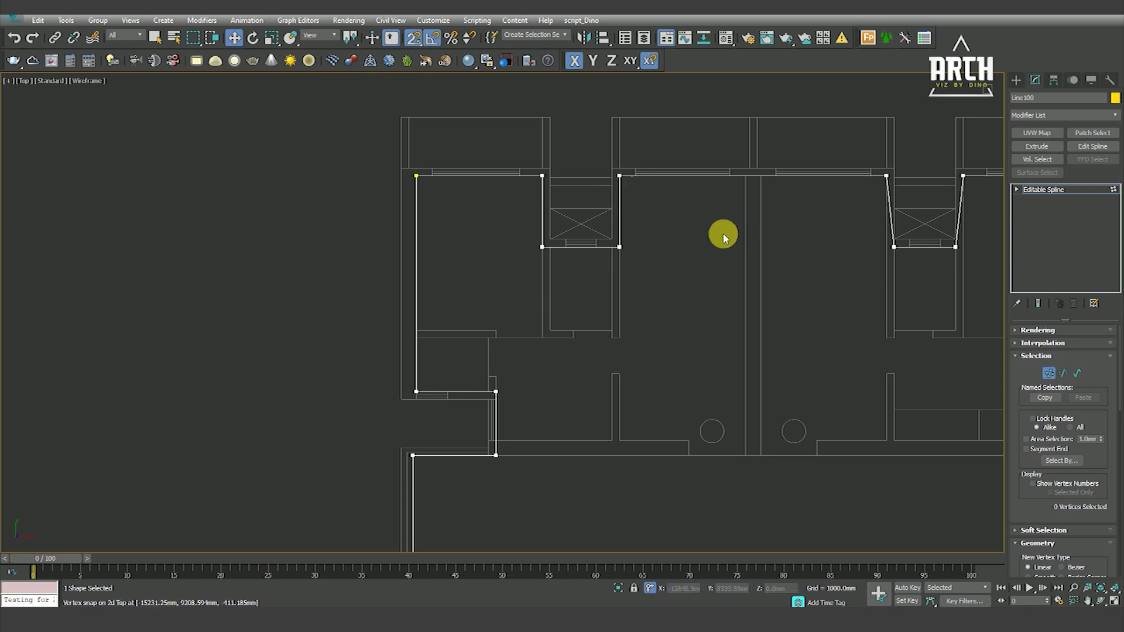
# Make both sides of the right window bay vertical by snapping its bottom corners.
pyautogui.moveTo(765, 230); pyautogui.dragTo(526, 275, button='middle')
pyautogui.scroll(2, 527, 276)
pyautogui.click(569, 325)
pyautogui.moveTo(615, 333); pyautogui.dragTo(556, 227)
pyautogui.click(656, 326)
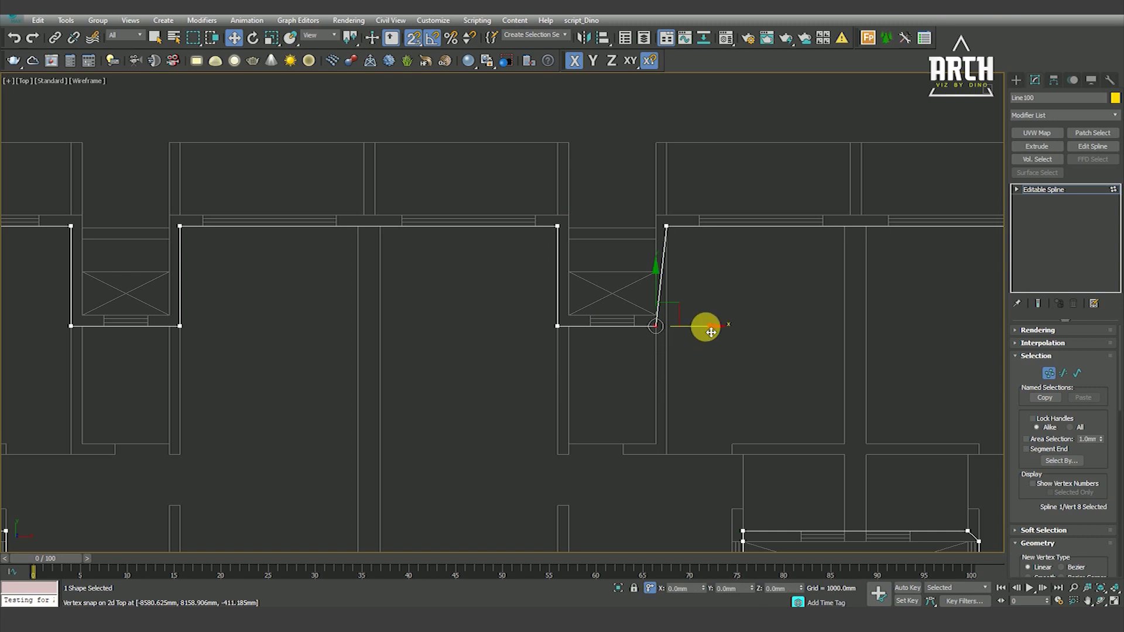
pyautogui.moveTo(711, 334); pyautogui.dragTo(673, 231)
pyautogui.click(745, 304)
pyautogui.scroll(-2, 514, 237)
# Snap the next opening's bottom vertices under their top vertices so both sides run vertical.
pyautogui.moveTo(505, 236); pyautogui.dragTo(568, 270, button='middle')
pyautogui.scroll(3, 544, 273)
pyautogui.moveTo(605, 324); pyautogui.dragTo(539, 177)
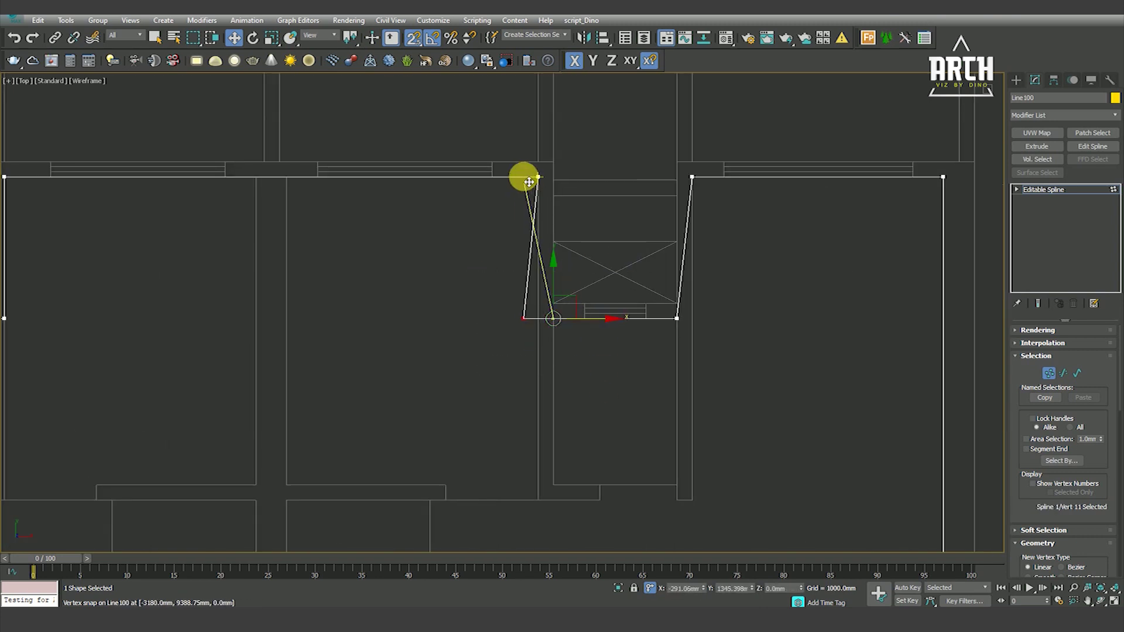
pyautogui.moveTo(618, 306); pyautogui.dragTo(724, 374)
pyautogui.moveTo(711, 318); pyautogui.dragTo(690, 173)
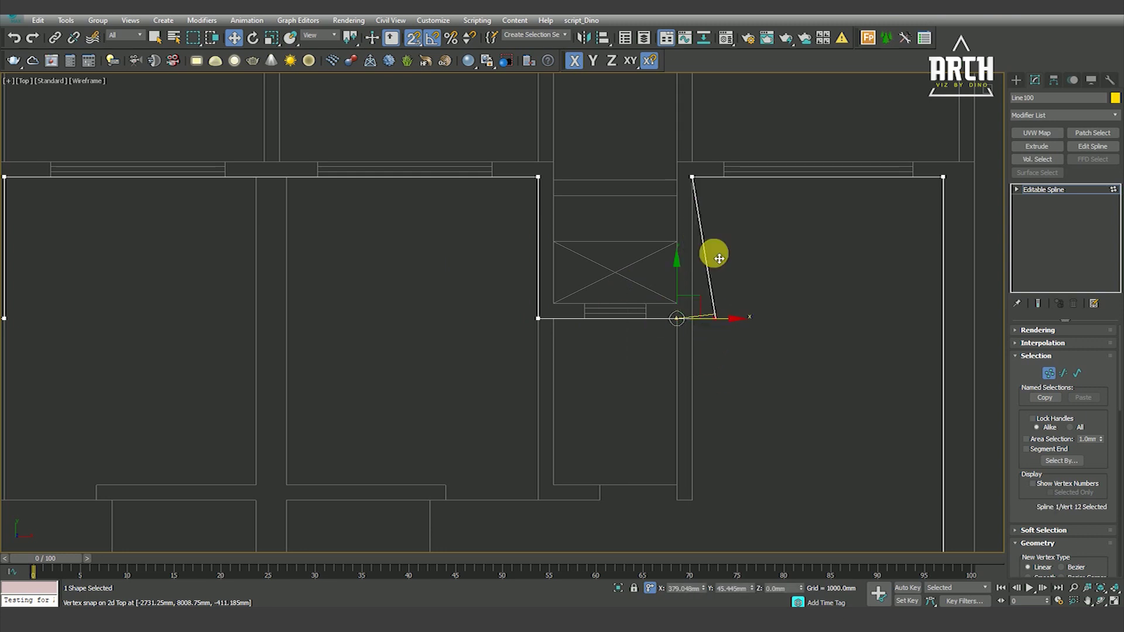
pyautogui.scroll(-3, 585, 176)
pyautogui.scroll(-2, 665, 262)
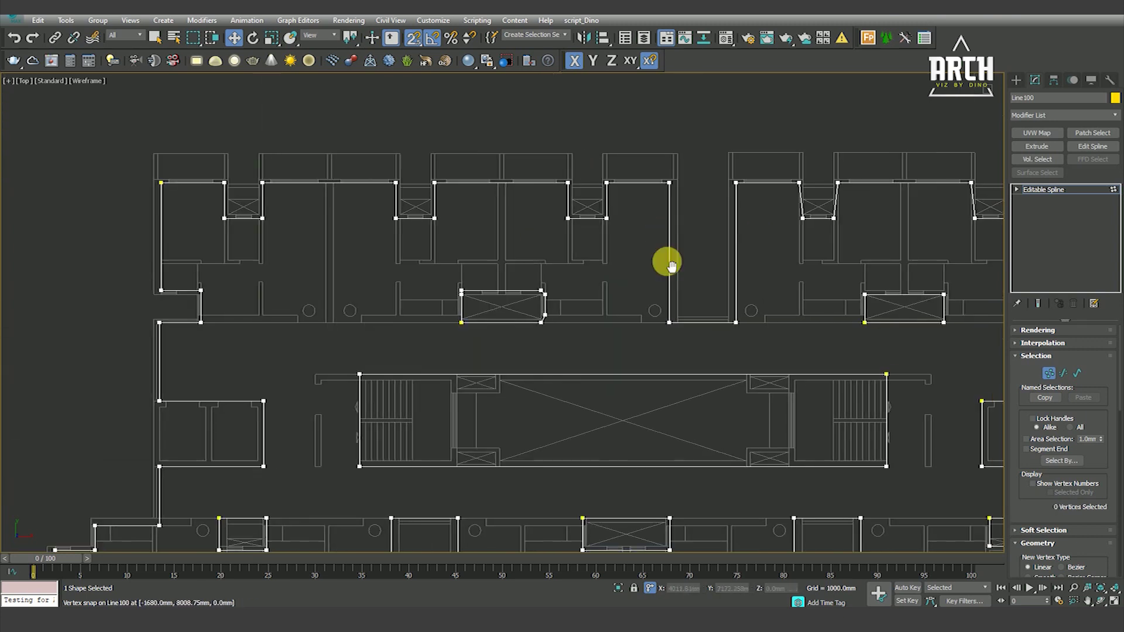
pyautogui.scroll(4, 624, 250)
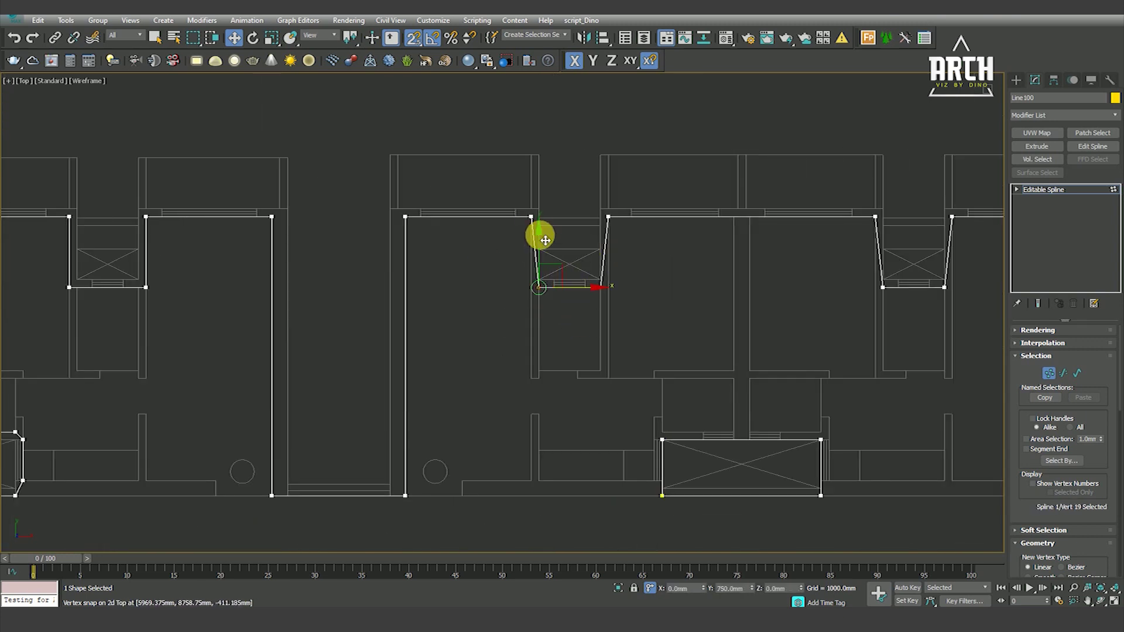
# Move the next bay's bottom-left vertex so that wall runs vertical.
pyautogui.click(603, 285)
pyautogui.scroll(4, 612, 284)
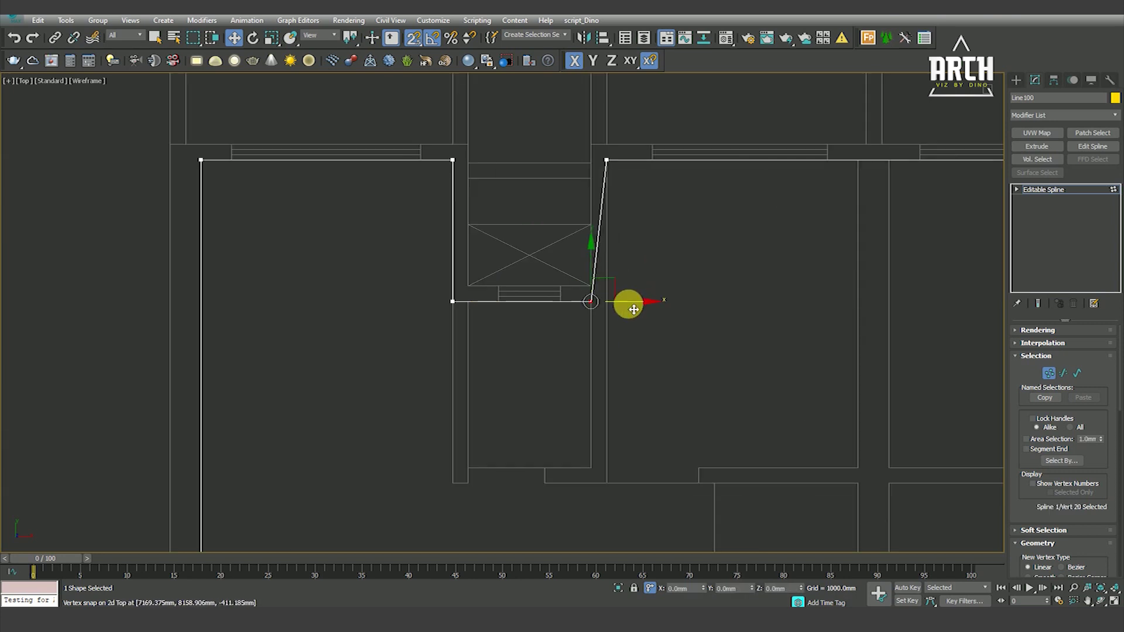
pyautogui.click(655, 261)
pyautogui.scroll(-4, 691, 277)
pyautogui.scroll(2, 571, 275)
pyautogui.scroll(2, 572, 276)
pyautogui.moveTo(571, 289)
pyautogui.mouseDown()
pyautogui.moveTo(611, 354)
pyautogui.moveTo(579, 320)
pyautogui.mouseUp()
pyautogui.moveTo(635, 288); pyautogui.dragTo(713, 341)
pyautogui.click(713, 273)
pyautogui.scroll(-4, 640, 258)
pyautogui.scroll(2, 696, 298)
pyautogui.scroll(2, 627, 303)
# Straighten the following window's sides by snapping its bottom-left and top vertices into line.
pyautogui.click(655, 333)
pyautogui.moveTo(686, 332); pyautogui.dragTo(644, 233)
pyautogui.click(608, 304)
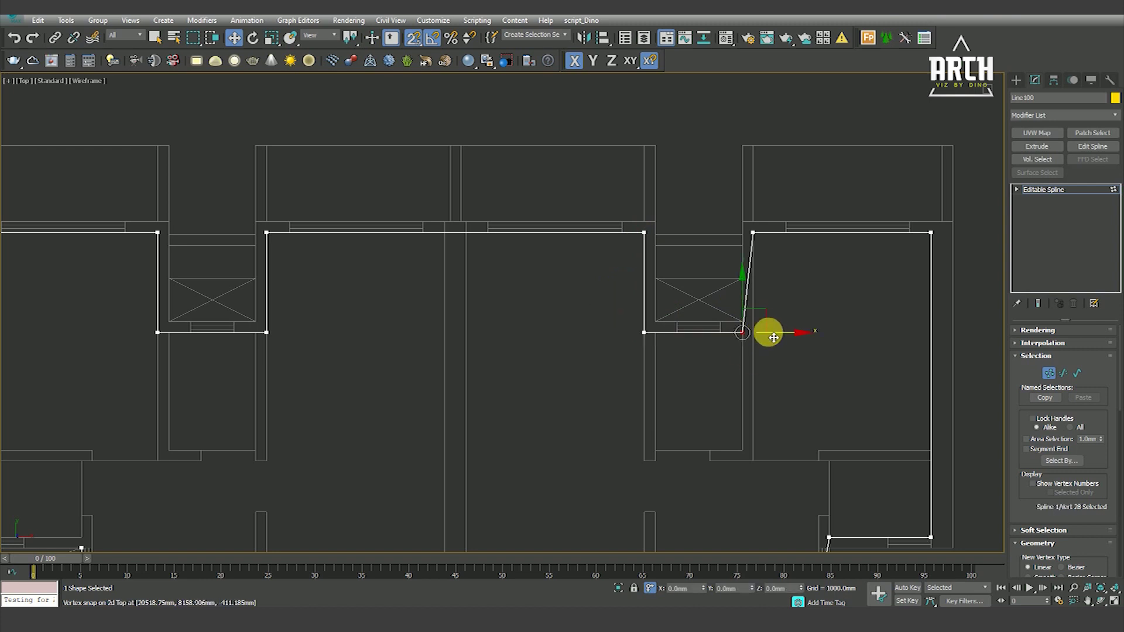
pyautogui.click(816, 286)
pyautogui.scroll(-3, 760, 201)
pyautogui.scroll(3, 782, 324)
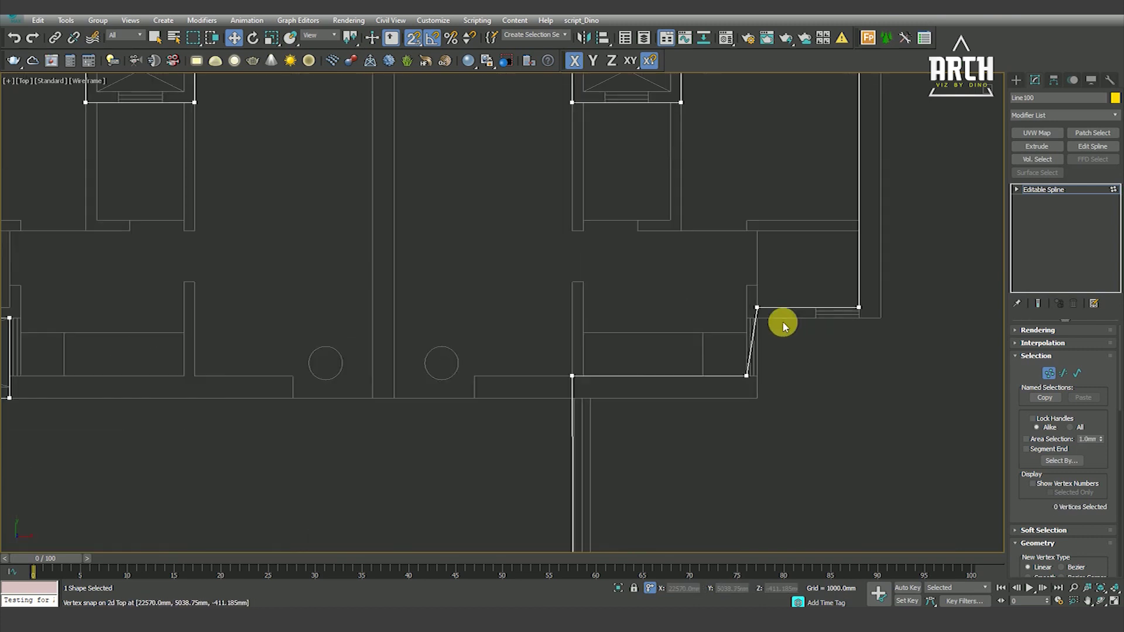
pyautogui.scroll(4, 782, 324)
pyautogui.click(713, 281)
pyautogui.moveTo(755, 284); pyautogui.dragTo(683, 474)
pyautogui.click(677, 500)
pyautogui.scroll(-3, 758, 275)
pyautogui.scroll(-2, 580, 396)
pyautogui.moveTo(580, 397)
pyautogui.mouseDown(button='middle')
pyautogui.moveTo(718, 228)
pyautogui.moveTo(647, 269)
pyautogui.mouseUp(button='middle')
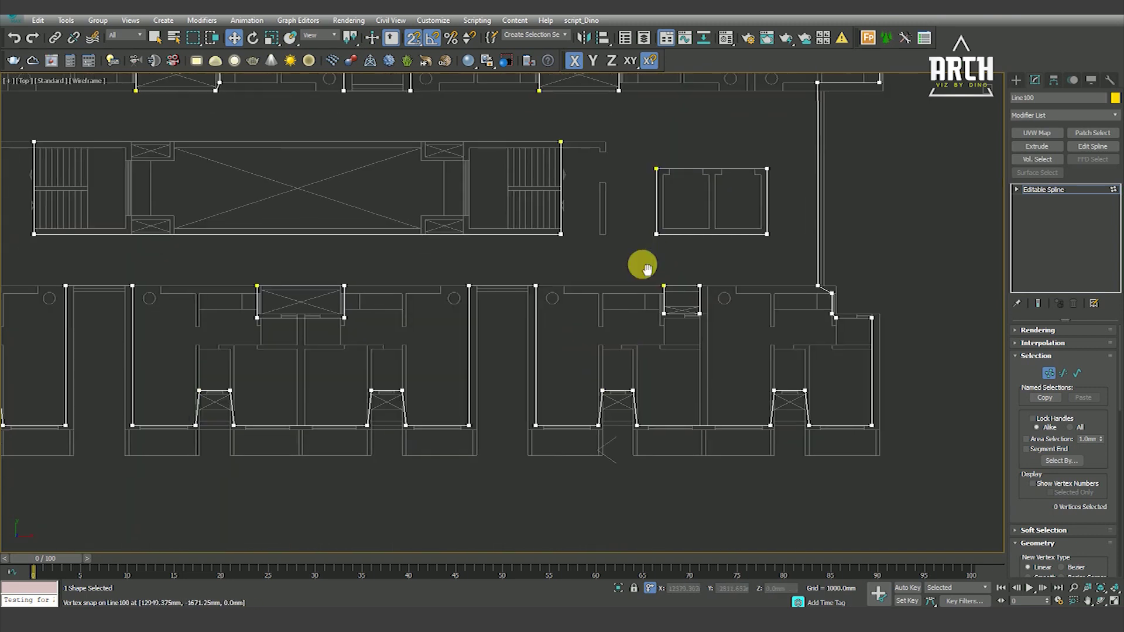
# Fit the small window rectangle to the walls by moving its bottom edge and left side.
pyautogui.scroll(3, 703, 317)
pyautogui.scroll(3, 644, 268)
pyautogui.moveTo(781, 427); pyautogui.dragTo(743, 186)
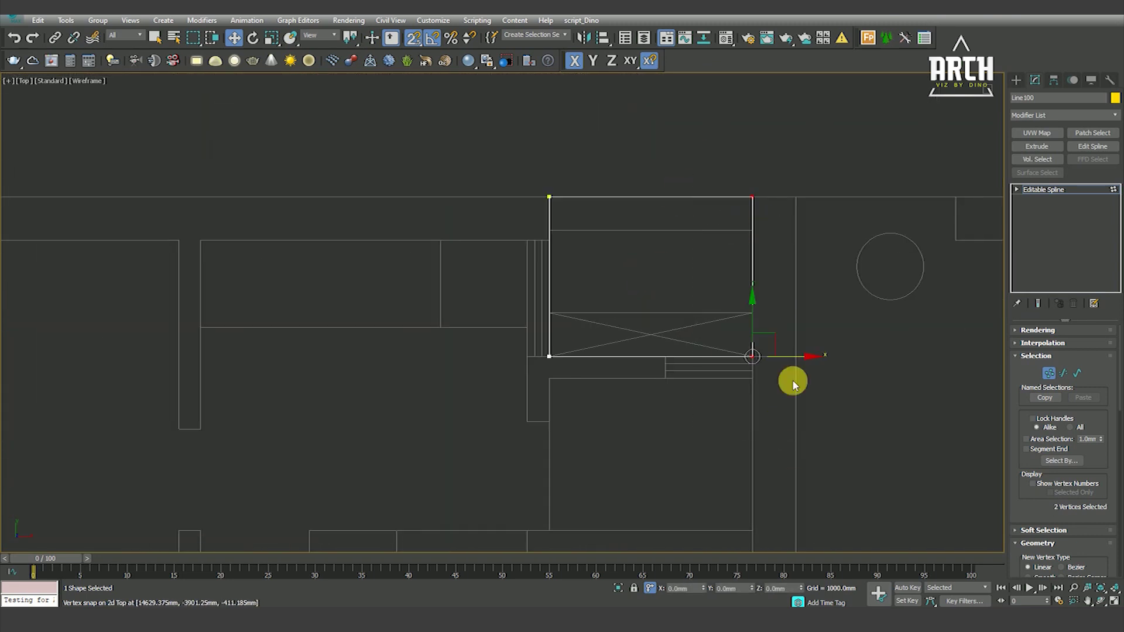
pyautogui.moveTo(783, 396)
pyautogui.mouseDown()
pyautogui.moveTo(492, 328)
pyautogui.moveTo(933, 409)
pyautogui.mouseUp()
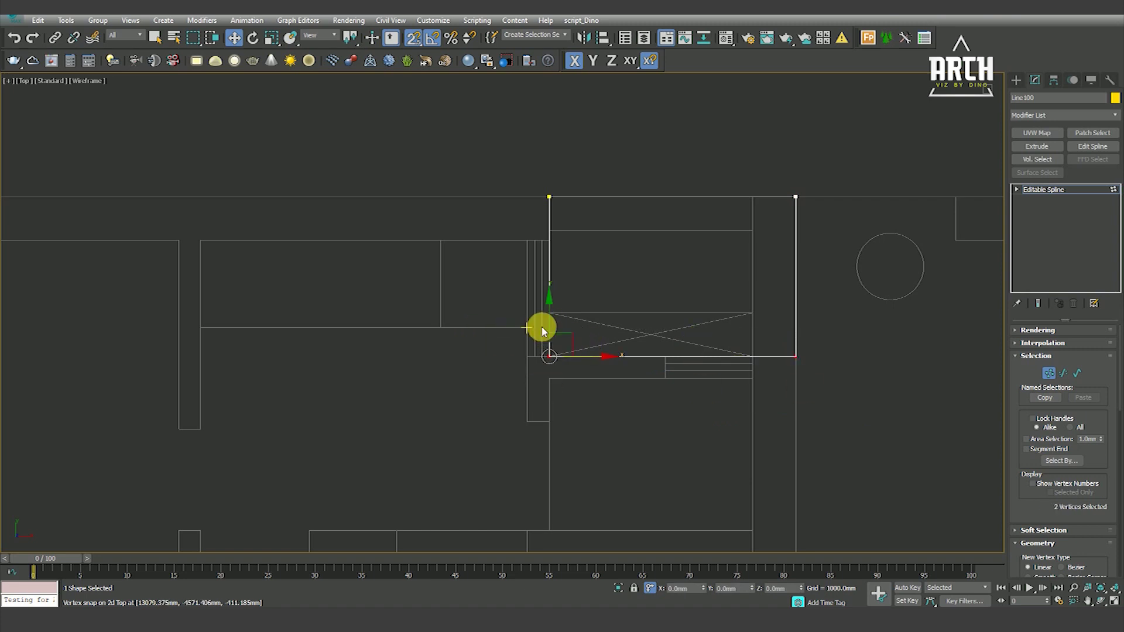
pyautogui.moveTo(555, 329); pyautogui.dragTo(549, 381)
pyautogui.moveTo(513, 171); pyautogui.dragTo(590, 256)
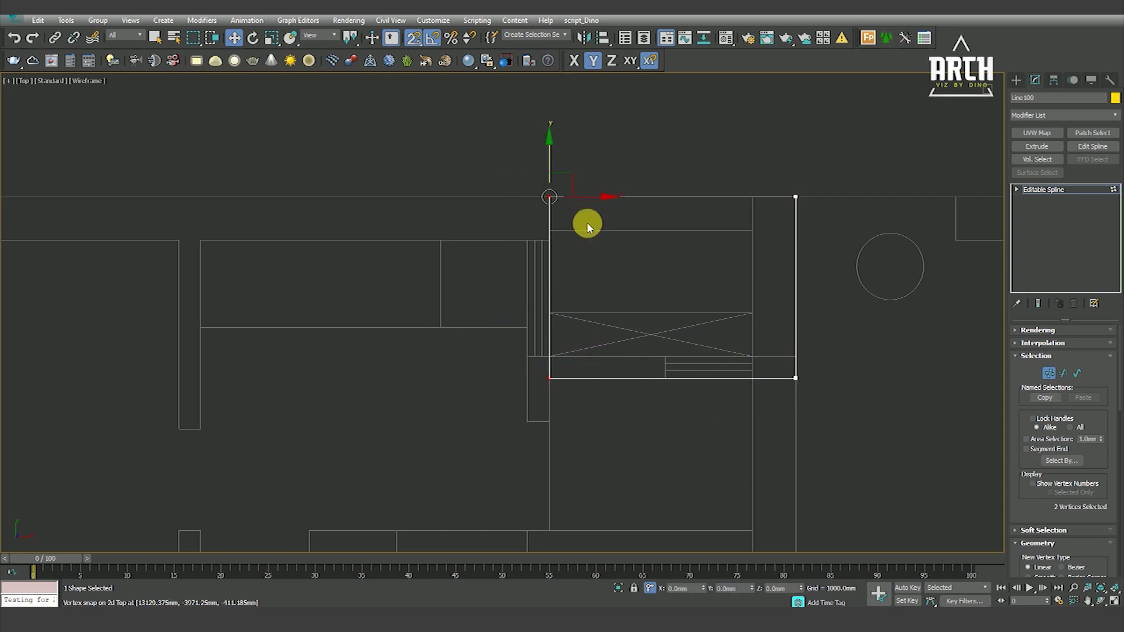
pyautogui.moveTo(588, 204); pyautogui.dragTo(528, 243)
pyautogui.click(555, 261)
# Snap two outline corner vertices onto the adjoining wall corners.
pyautogui.scroll(-3, 717, 222)
pyautogui.scroll(-3, 677, 251)
pyautogui.scroll(3, 714, 269)
pyautogui.scroll(-2, 707, 281)
pyautogui.scroll(-2, 914, 290)
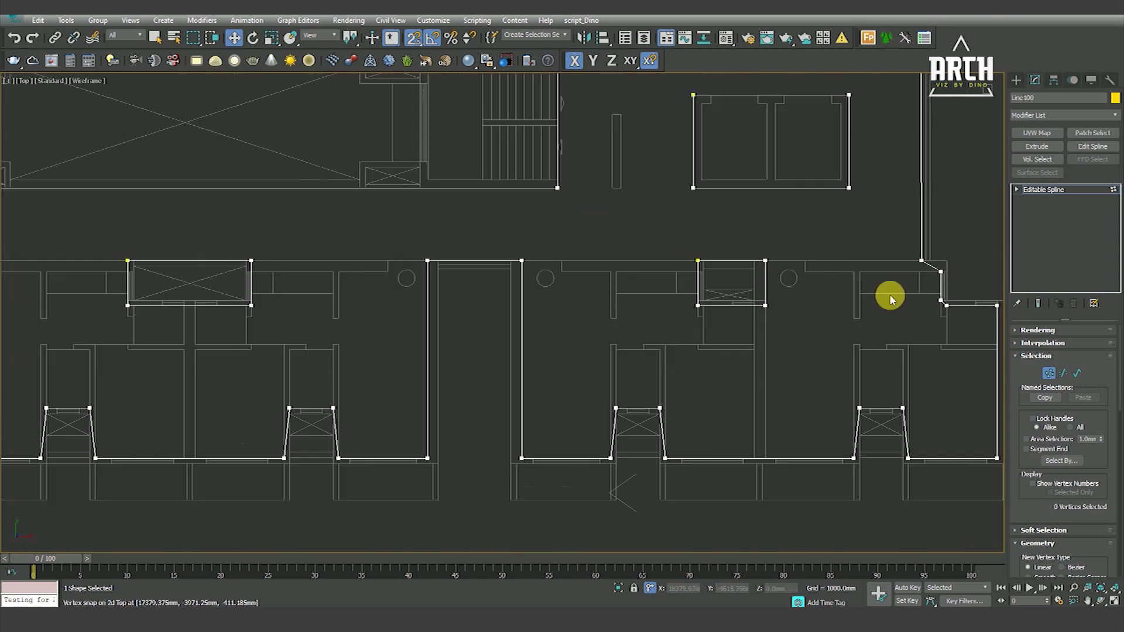
pyautogui.scroll(5, 925, 281)
pyautogui.click(773, 284)
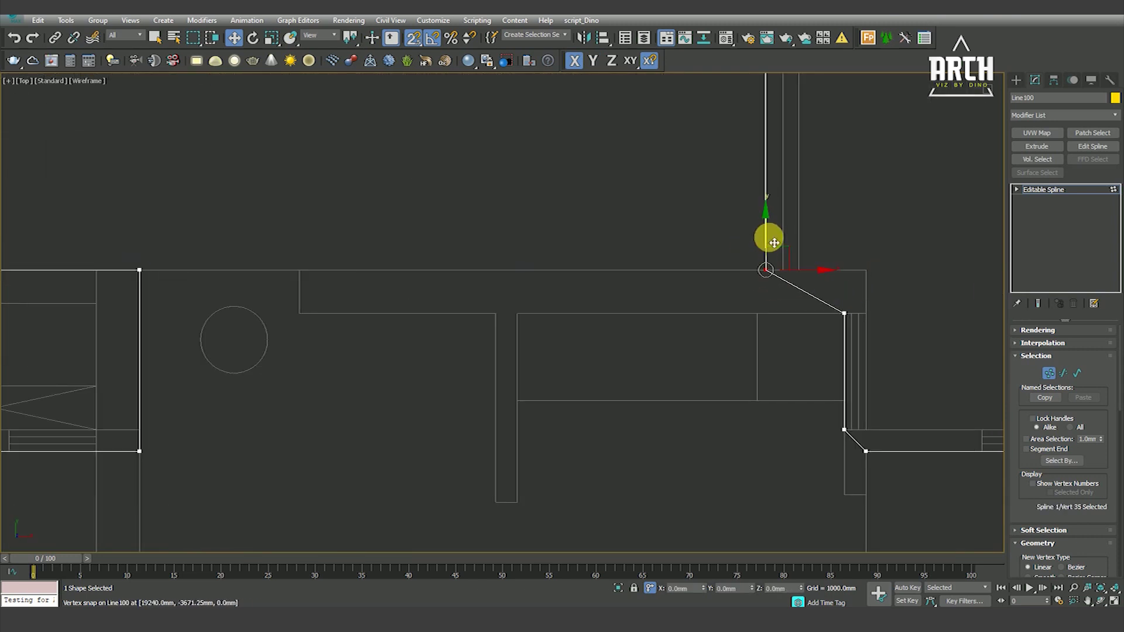
pyautogui.moveTo(765, 238); pyautogui.dragTo(838, 311)
pyautogui.moveTo(811, 380); pyautogui.dragTo(729, 284, button='middle')
pyautogui.click(760, 328)
pyautogui.moveTo(759, 316); pyautogui.dragTo(789, 371)
# Straighten the window's right and left legs by snapping its top vertices onto the lower corners.
pyautogui.scroll(-2, 839, 274)
pyautogui.scroll(-3, 805, 373)
pyautogui.scroll(2, 806, 360)
pyautogui.moveTo(790, 350)
pyautogui.mouseDown()
pyautogui.moveTo(828, 355)
pyautogui.moveTo(806, 409)
pyautogui.mouseUp()
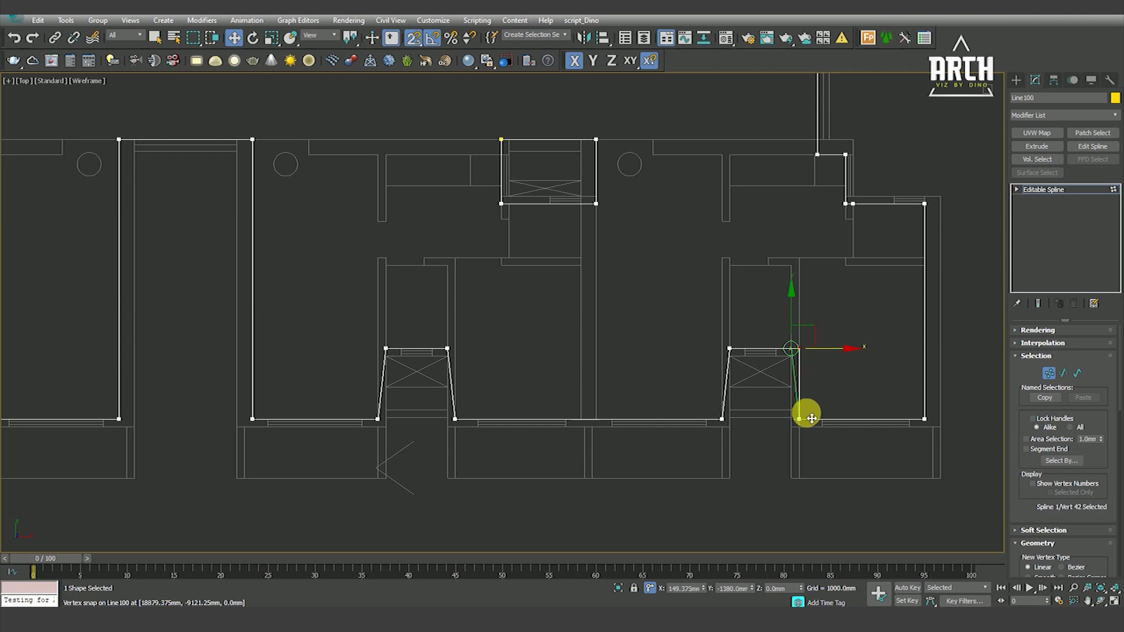
pyautogui.click(729, 350)
pyautogui.moveTo(773, 355); pyautogui.dragTo(724, 419)
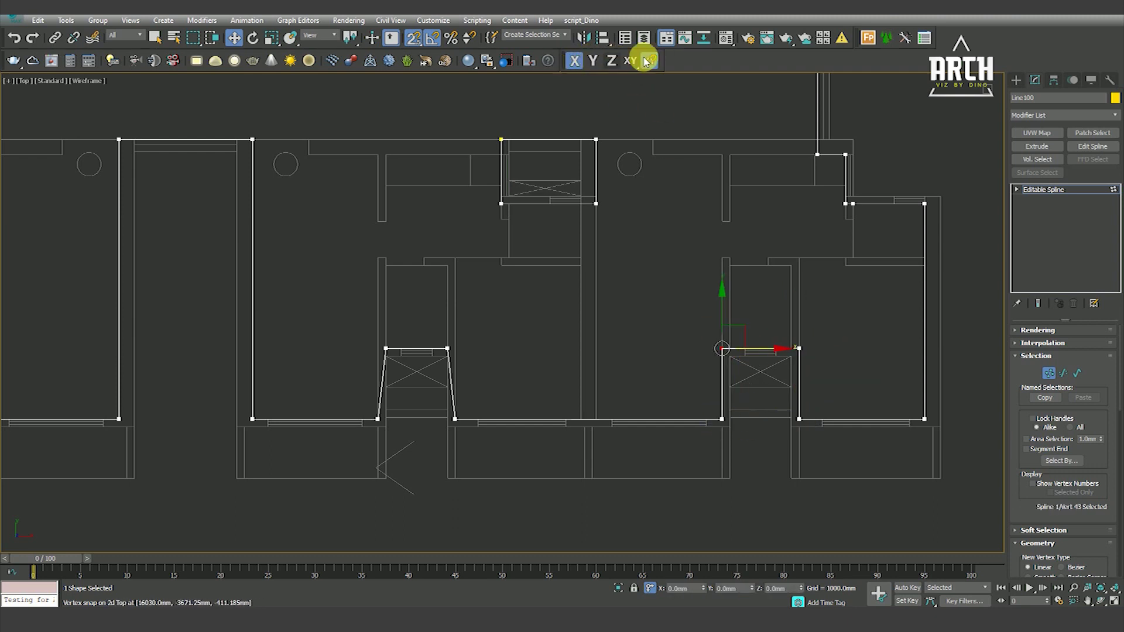
pyautogui.moveTo(507, 339); pyautogui.dragTo(644, 313, button='middle')
# Make the right and left legs of the next window bay vertical.
pyautogui.moveTo(572, 291)
pyautogui.mouseDown()
pyautogui.moveTo(610, 332)
pyautogui.moveTo(593, 381)
pyautogui.mouseUp()
pyautogui.moveTo(516, 288); pyautogui.dragTo(556, 321)
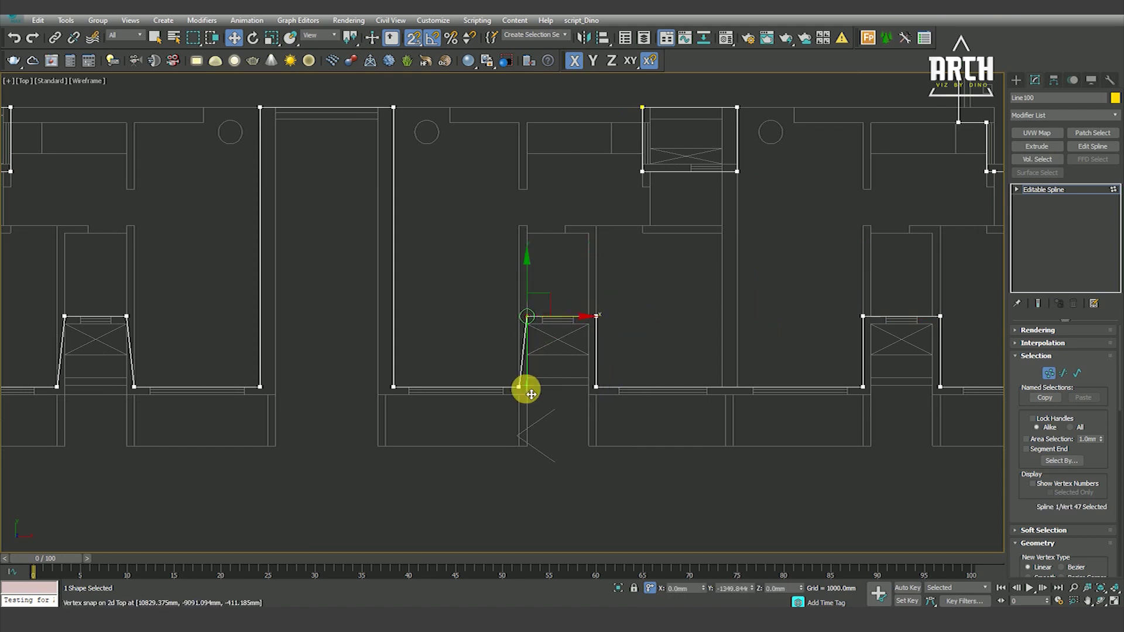
pyautogui.scroll(-2, 476, 313)
pyautogui.moveTo(476, 313); pyautogui.dragTo(472, 314, button='middle')
pyautogui.scroll(2, 472, 313)
pyautogui.moveTo(526, 258)
pyautogui.mouseDown()
pyautogui.moveTo(587, 290)
pyautogui.moveTo(554, 376)
pyautogui.mouseUp()
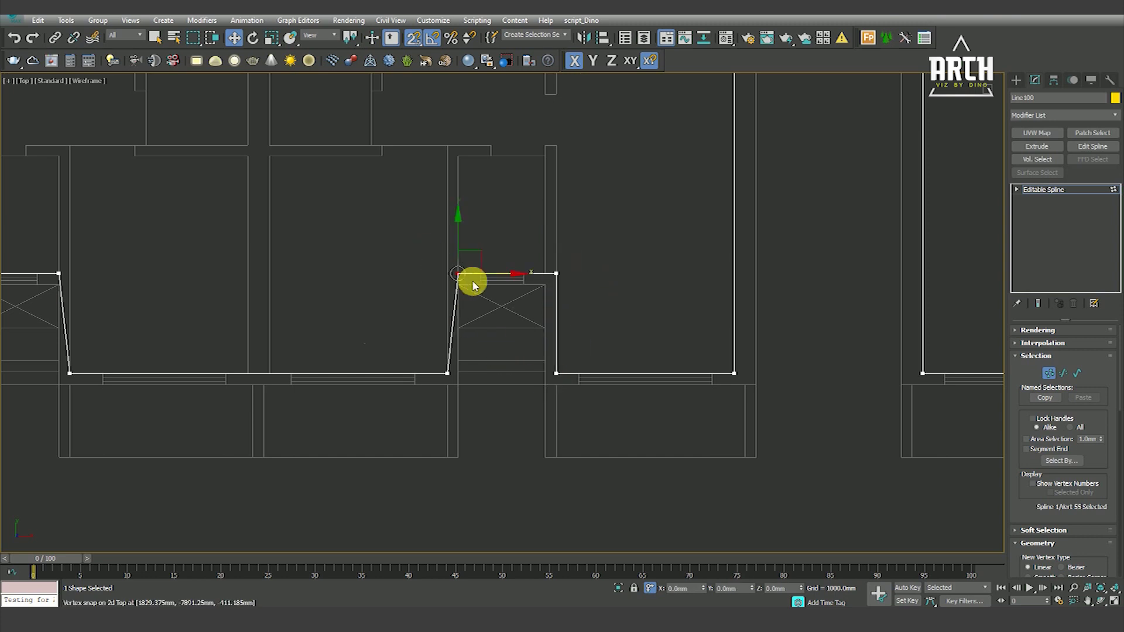
pyautogui.moveTo(482, 302); pyautogui.dragTo(444, 366)
pyautogui.click(622, 284)
# Move the following frame's right and left top vertices over their lower vertices.
pyautogui.scroll(-3, 622, 284)
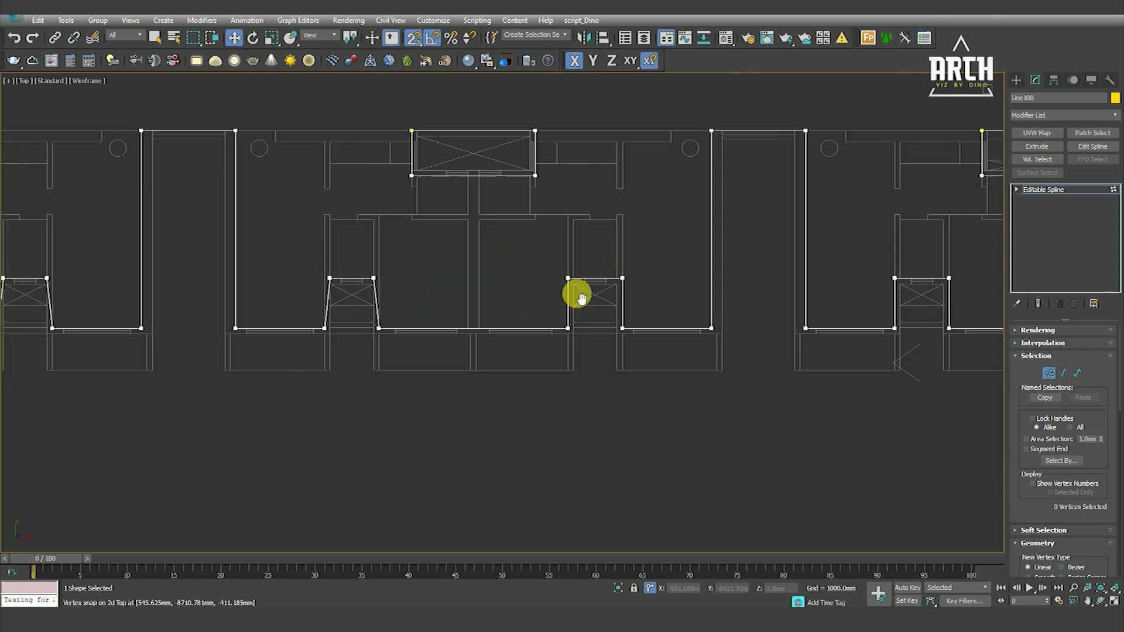
pyautogui.scroll(2, 579, 293)
pyautogui.moveTo(584, 265); pyautogui.dragTo(565, 314)
pyautogui.moveTo(489, 254)
pyautogui.mouseDown()
pyautogui.moveTo(507, 297)
pyautogui.moveTo(486, 293)
pyautogui.mouseUp()
pyautogui.scroll(-3, 376, 301)
pyautogui.scroll(2, 494, 276)
pyautogui.scroll(2, 494, 276)
# Snap the last frame's top vertices directly above the lower ones so both legs are vertical.
pyautogui.moveTo(472, 219); pyautogui.dragTo(520, 268)
pyautogui.moveTo(502, 250); pyautogui.dragTo(513, 350)
pyautogui.moveTo(381, 226)
pyautogui.mouseDown()
pyautogui.moveTo(467, 282)
pyautogui.moveTo(410, 351)
pyautogui.mouseUp()
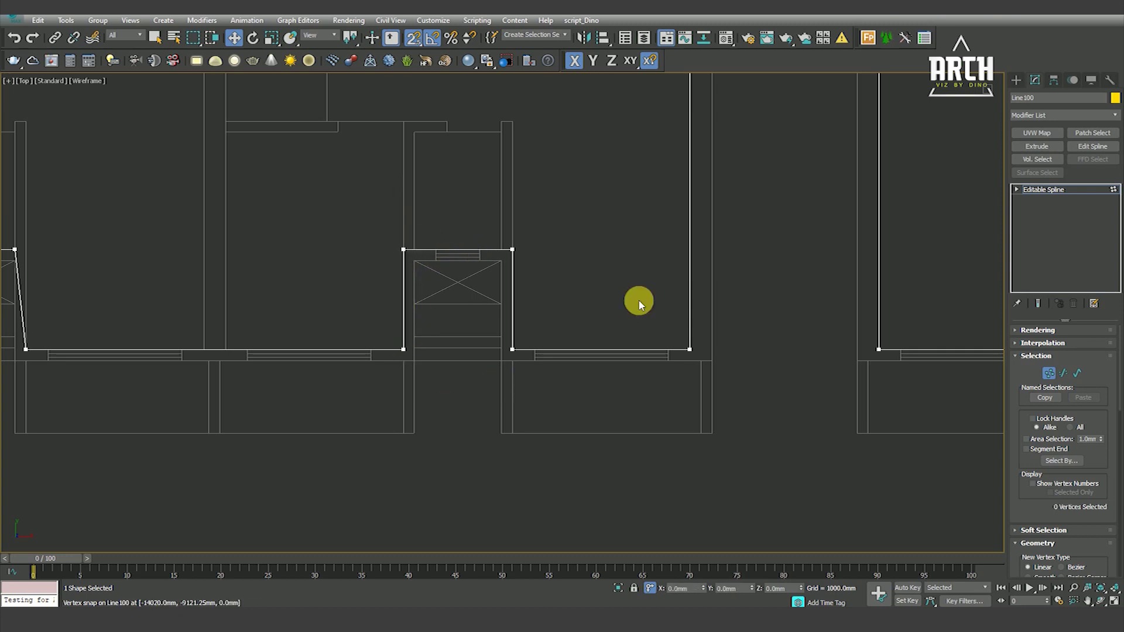
pyautogui.scroll(-3, 462, 265)
pyautogui.scroll(3, 337, 221)
pyautogui.moveTo(405, 245); pyautogui.dragTo(390, 375)
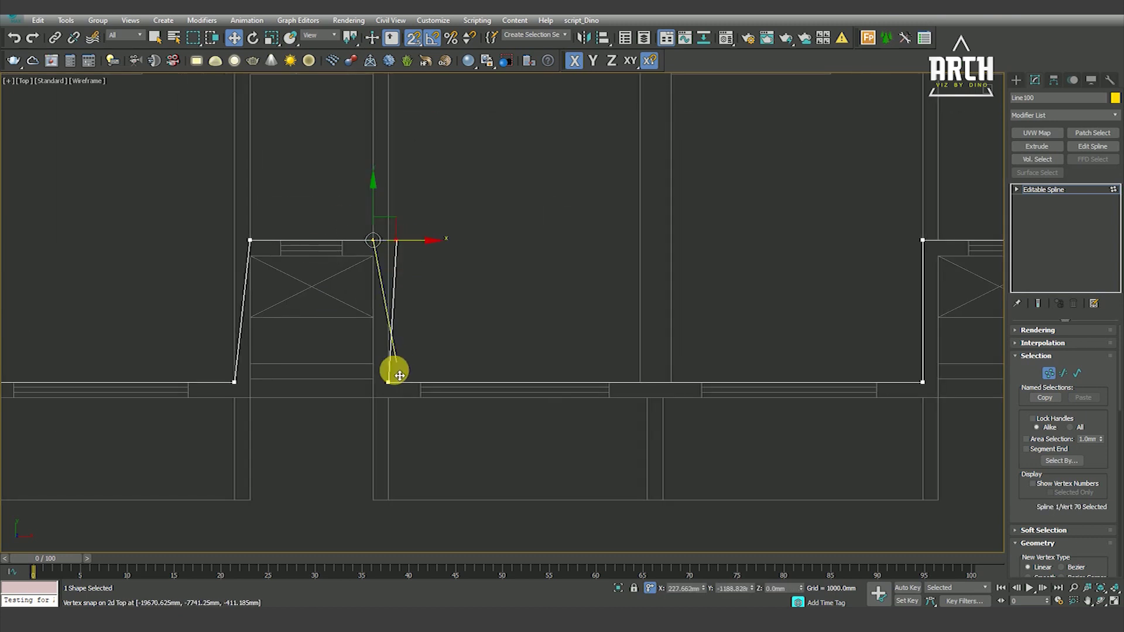
pyautogui.click(259, 250)
pyautogui.moveTo(288, 271); pyautogui.dragTo(237, 383)
pyautogui.click(290, 433)
pyautogui.scroll(-4, 492, 321)
pyautogui.moveTo(499, 226); pyautogui.dragTo(475, 315, button='middle')
pyautogui.scroll(-4, 475, 315)
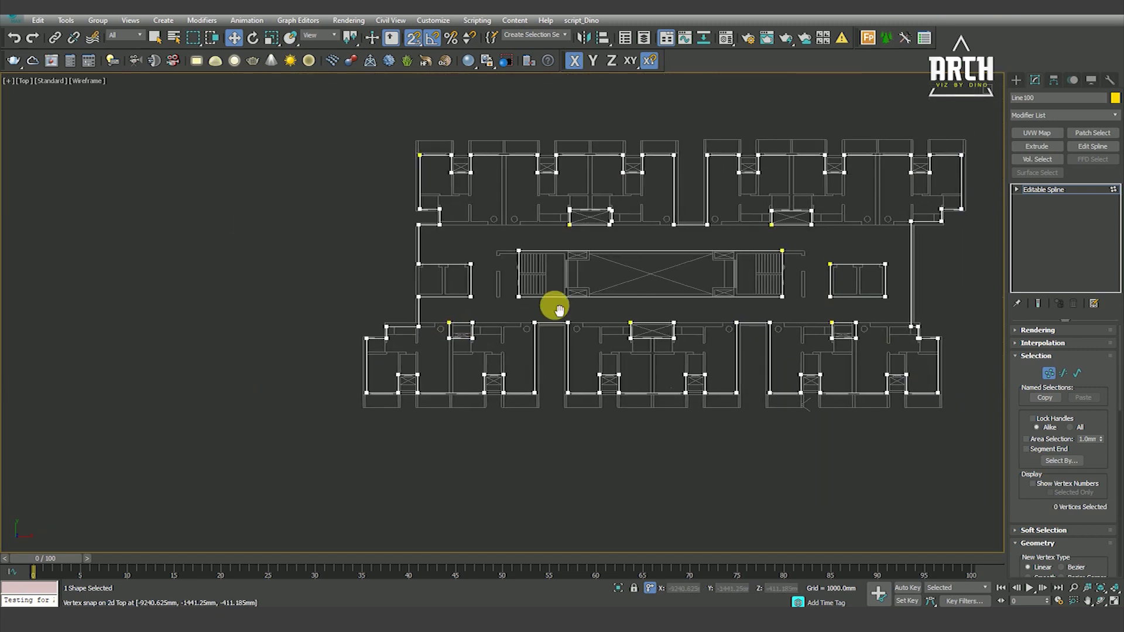
# Snap the top and bottom-right vertices of the next frame to straighten the outline.
pyautogui.scroll(2, 615, 193)
pyautogui.scroll(4, 574, 218)
pyautogui.click(555, 191)
pyautogui.moveTo(555, 191); pyautogui.dragTo(592, 218)
pyautogui.moveTo(537, 358)
pyautogui.mouseDown()
pyautogui.moveTo(590, 381)
pyautogui.moveTo(592, 351)
pyautogui.mouseUp()
# Add an Extrude modifier with Amount 150 mm to make the outline a floor slab.
pyautogui.scroll(-3, 592, 288)
pyautogui.scroll(1, 371, 366)
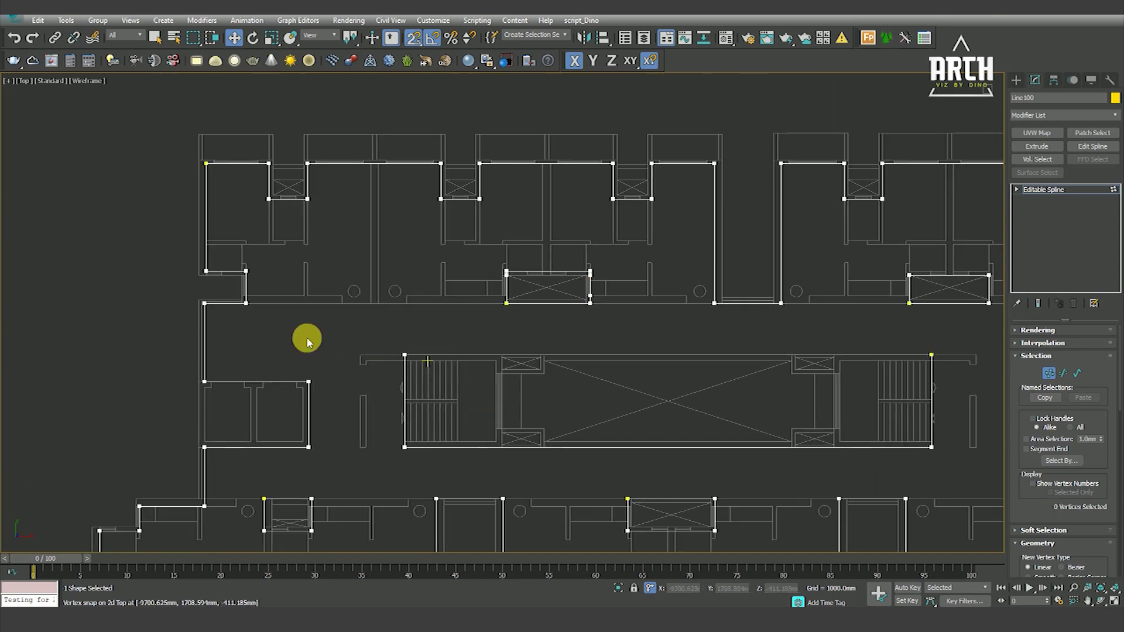
pyautogui.scroll(-2, 691, 295)
pyautogui.scroll(-2, 439, 254)
pyautogui.scroll(-2, 638, 220)
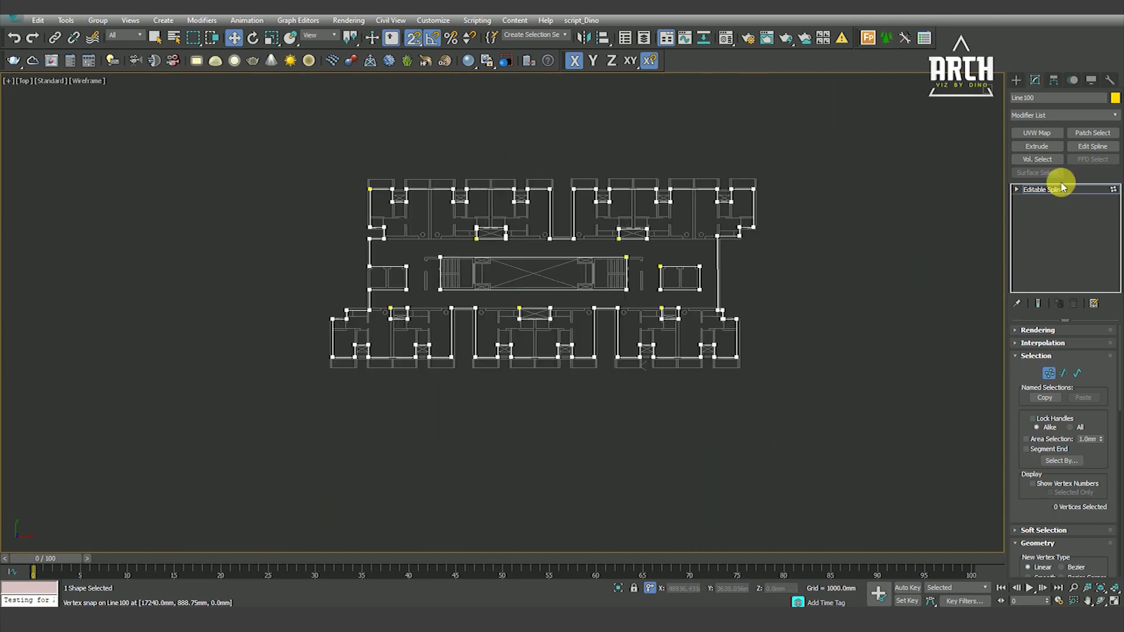
pyautogui.click(1037, 146)
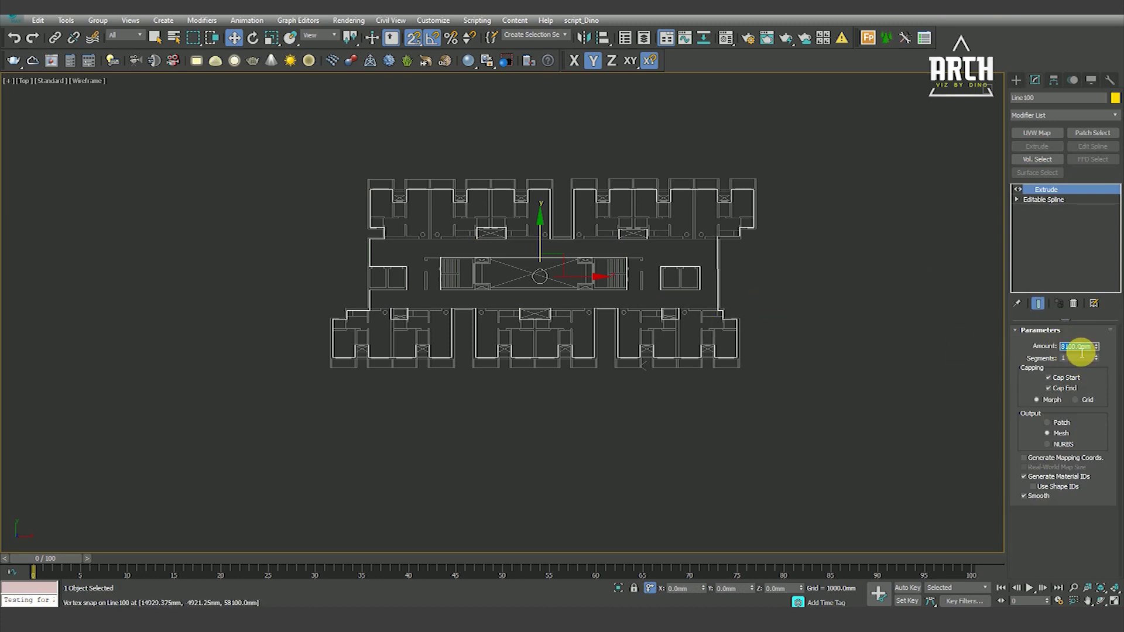
# Switch to the Front view and Unhide All to show the facade geometry again.
pyautogui.press('f')
pyautogui.scroll(-3, 604, 431)
pyautogui.click(618, 588)
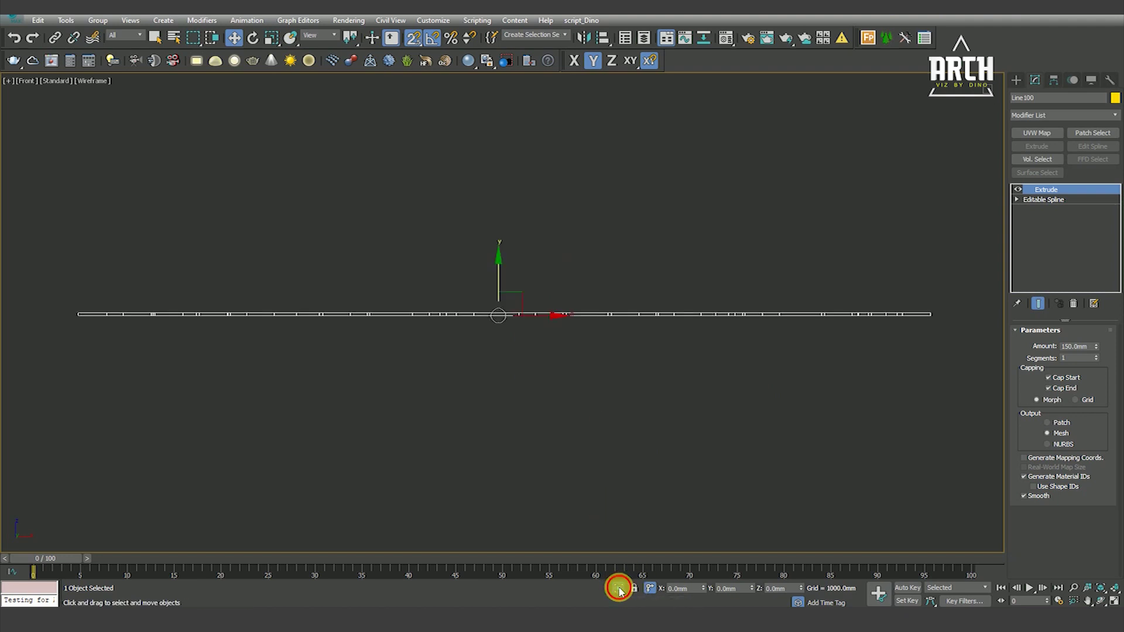
pyautogui.rightClick(609, 394)
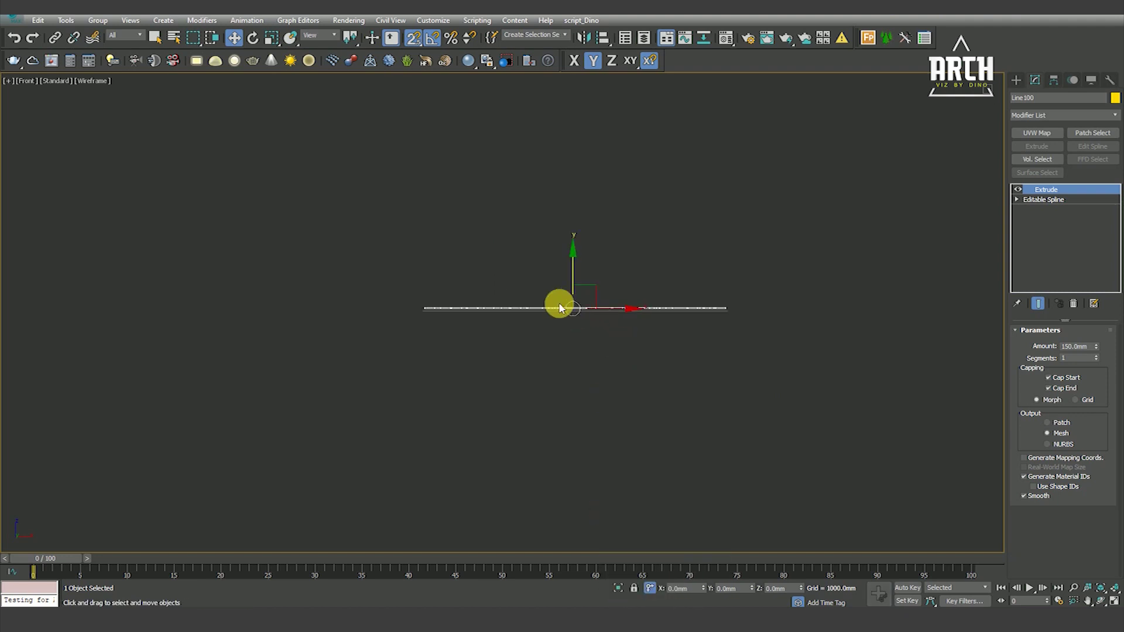
pyautogui.scroll(4, 559, 308)
pyautogui.scroll(4, 559, 308)
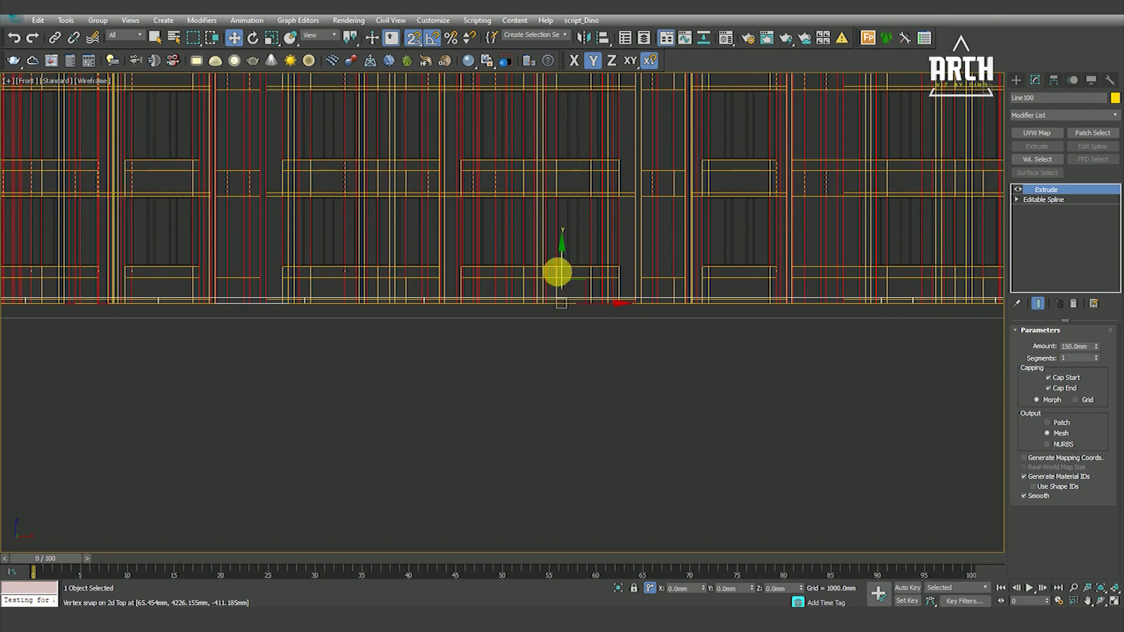
# Pan to the facade's right edge, enable vertex snapping and lock the slab selection.
pyautogui.moveTo(672, 293); pyautogui.dragTo(459, 336, button='middle')
pyautogui.scroll(2, 840, 331)
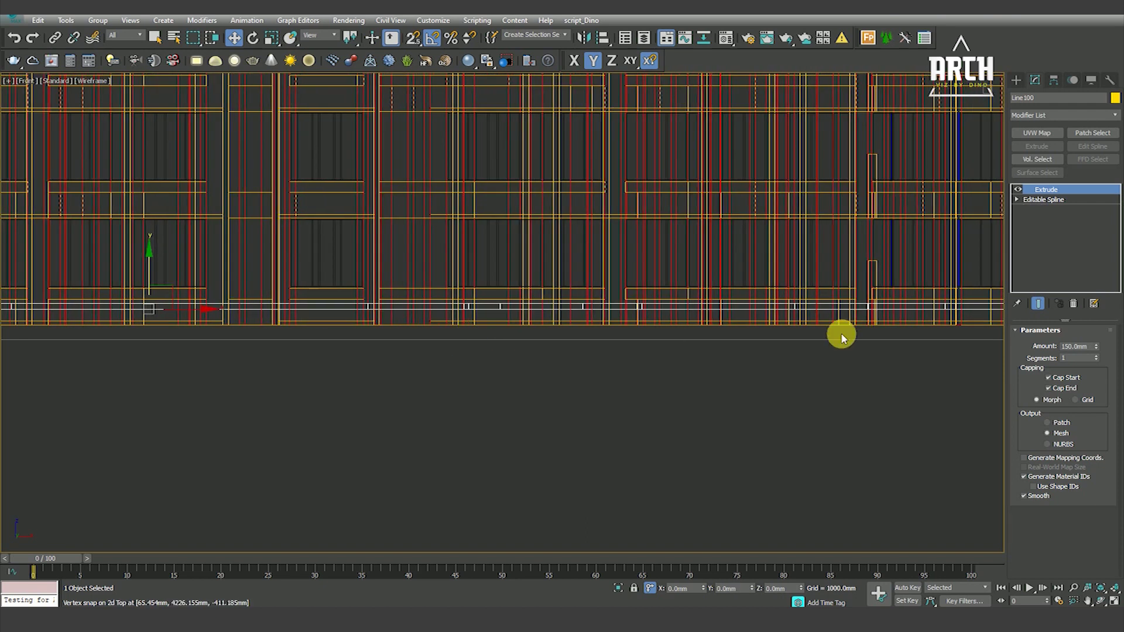
pyautogui.moveTo(841, 332); pyautogui.dragTo(518, 322, button='middle')
pyautogui.scroll(2, 562, 329)
pyautogui.scroll(2, 547, 329)
pyautogui.press('s')
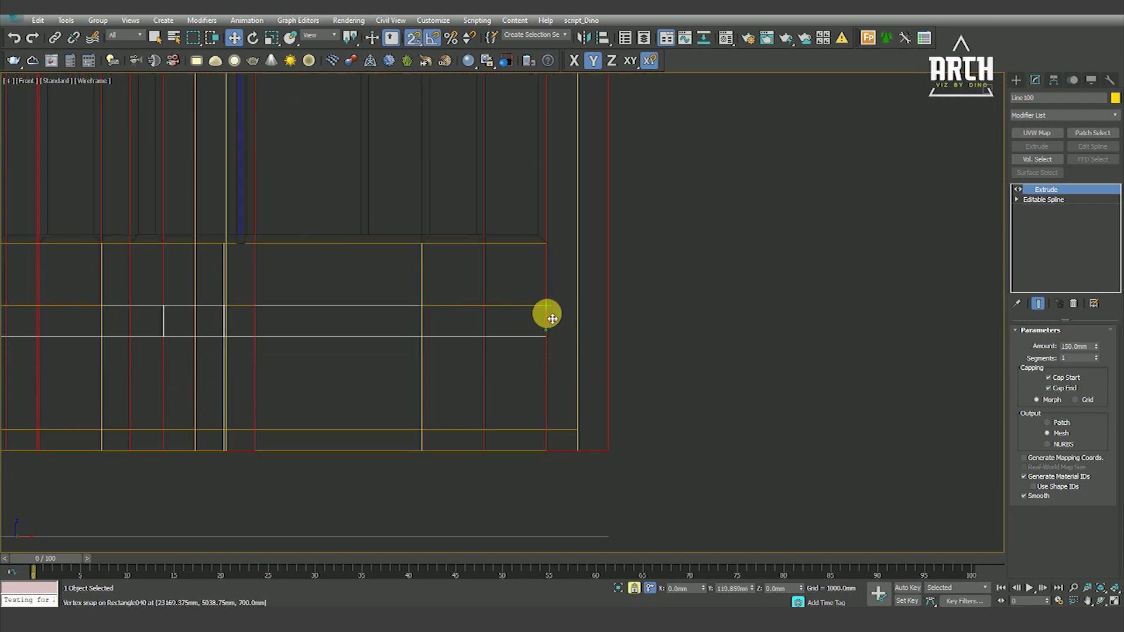
pyautogui.press('space')
pyautogui.scroll(-1, 763, 380)
pyautogui.scroll(-2, 763, 380)
pyautogui.scroll(-3, 765, 369)
pyautogui.scroll(-3, 772, 361)
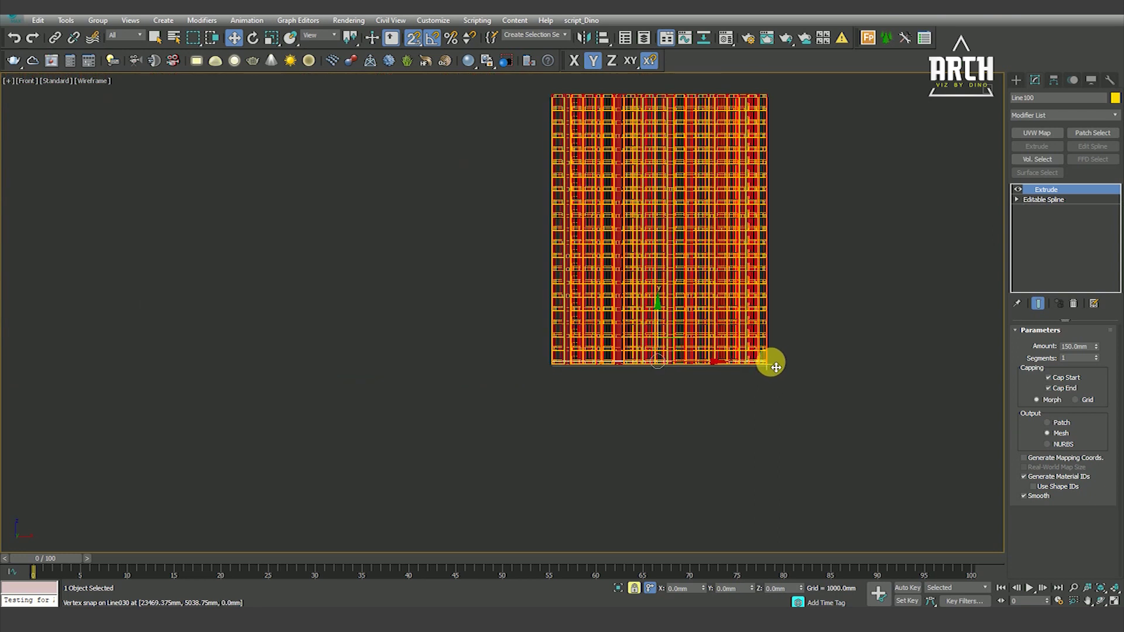
# Array the slab as 20 instances spaced 2900 mm apart in Y.
pyautogui.click(67, 22)
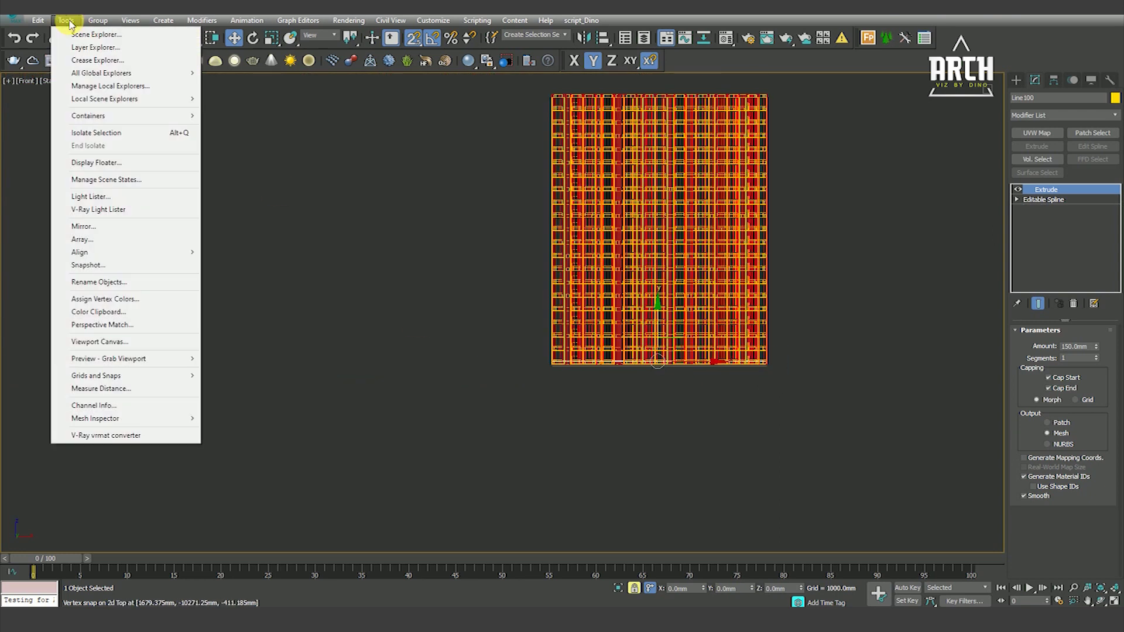
pyautogui.click(64, 238)
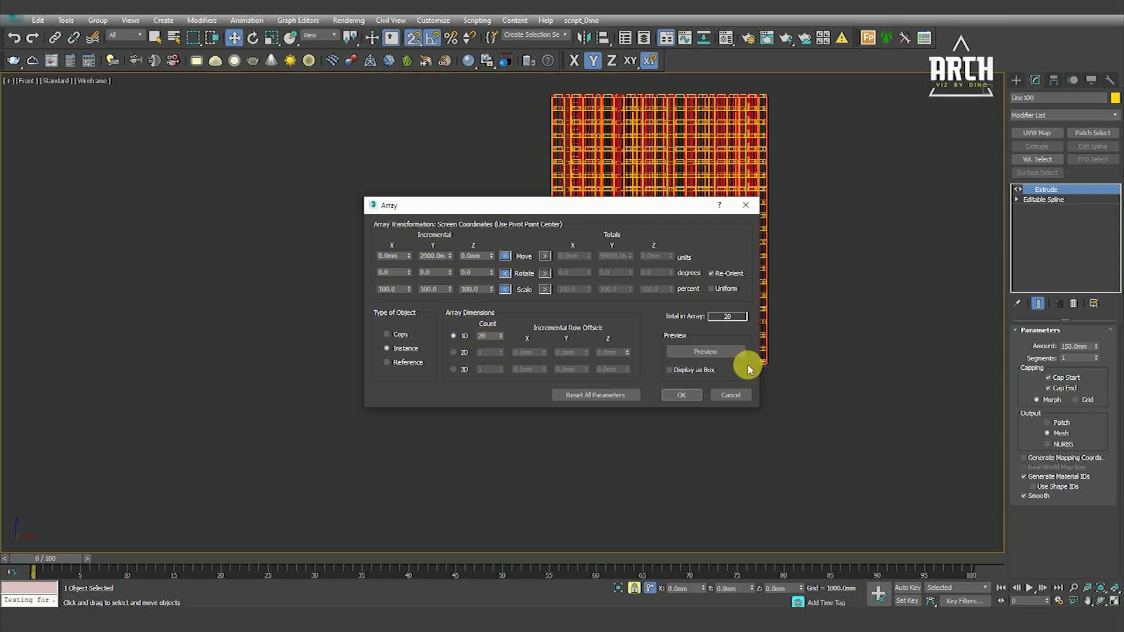
pyautogui.click(684, 396)
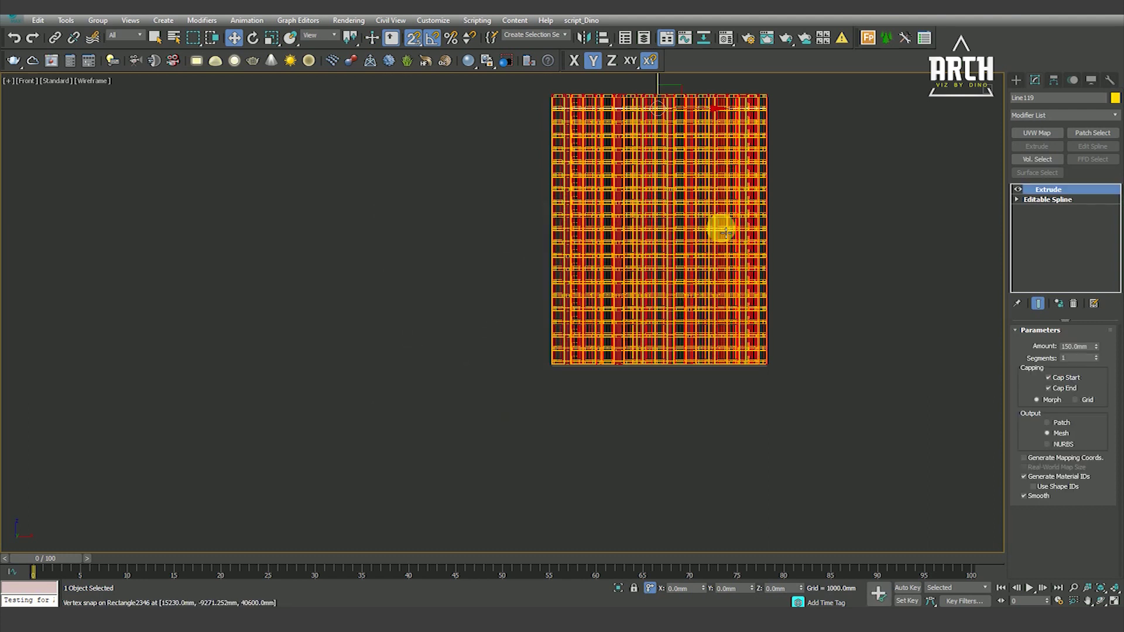
pyautogui.moveTo(732, 108); pyautogui.dragTo(702, 201, button='middle')
pyautogui.scroll(4, 702, 201)
pyautogui.scroll(4, 726, 213)
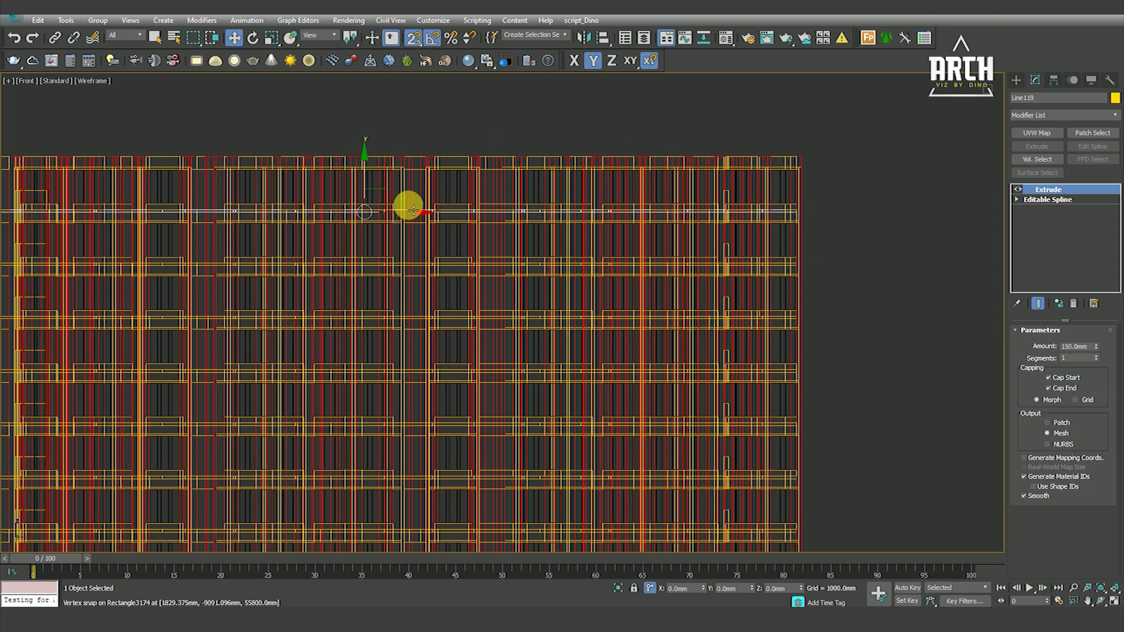
# Shift-copy the top slab as an instance and snap it onto the roof.
pyautogui.moveTo(364, 178); pyautogui.dragTo(374, 148)
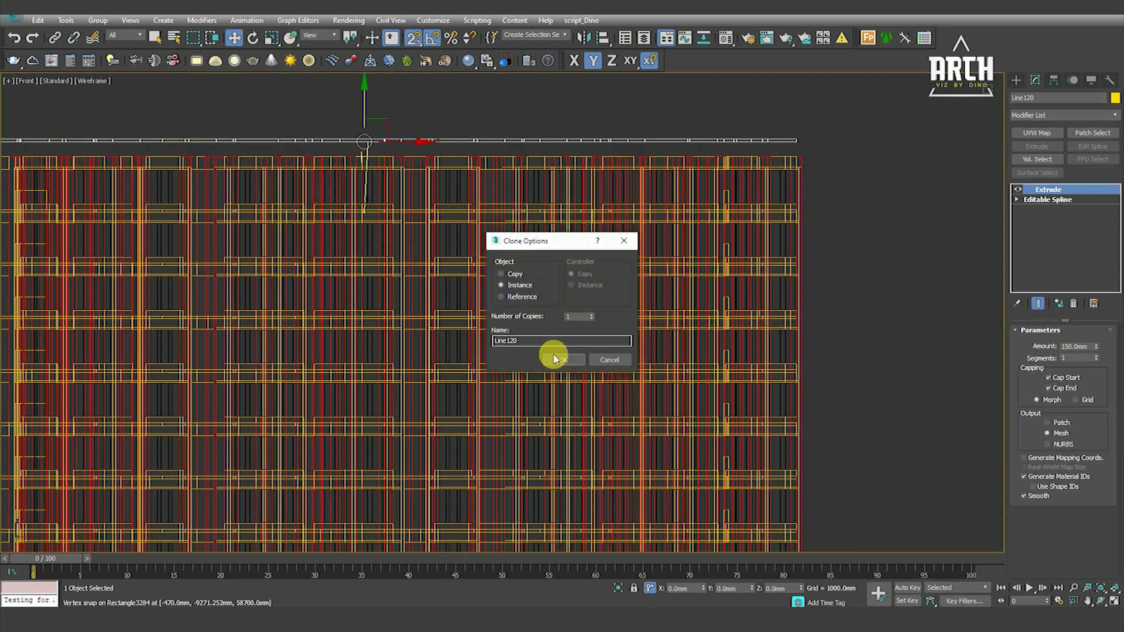
pyautogui.click(552, 359)
pyautogui.scroll(5, 798, 163)
pyautogui.moveTo(798, 166); pyautogui.dragTo(810, 243)
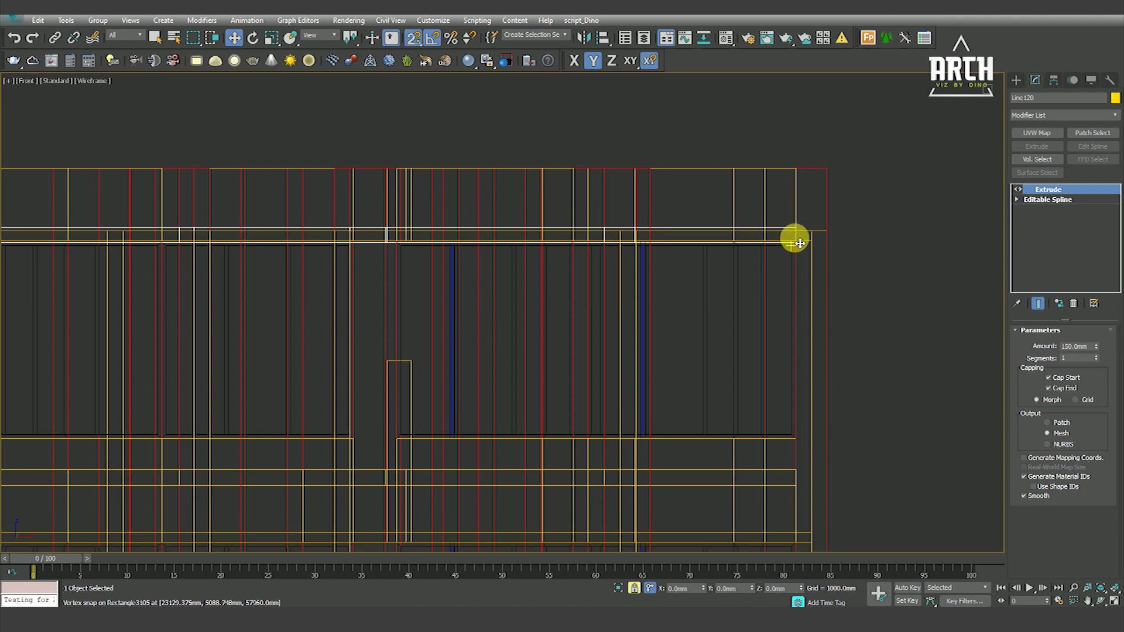
pyautogui.moveTo(800, 244); pyautogui.dragTo(808, 236)
pyautogui.moveTo(806, 240)
pyautogui.mouseDown(button='middle')
pyautogui.moveTo(797, 234)
pyautogui.moveTo(806, 220)
pyautogui.mouseUp(button='middle')
pyautogui.moveTo(804, 211); pyautogui.dragTo(809, 171)
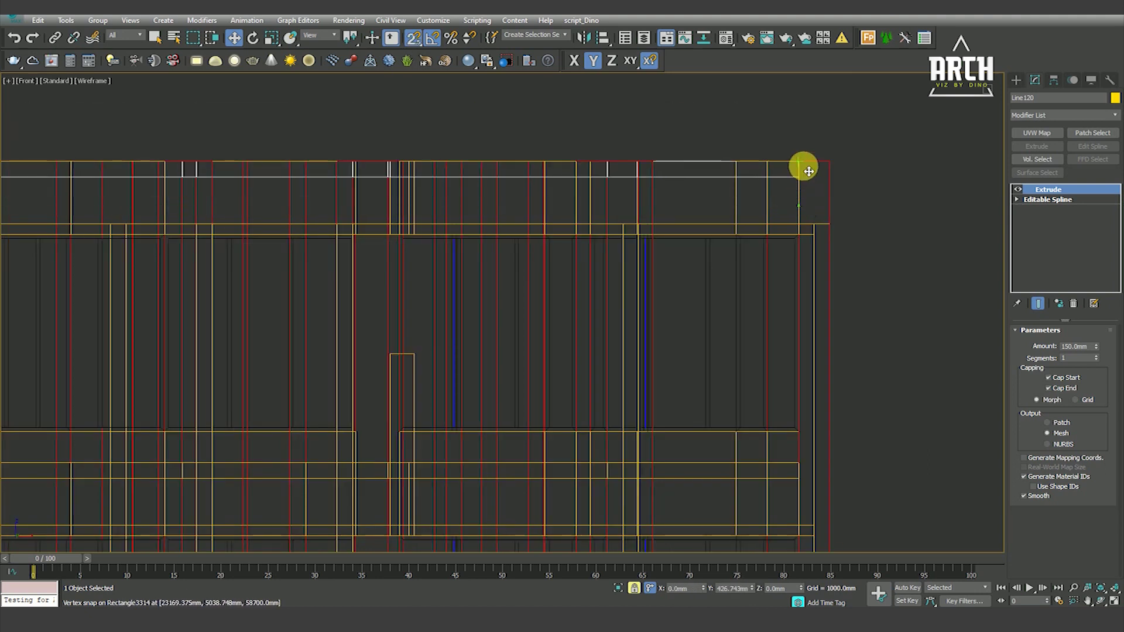
pyautogui.scroll(-5, 809, 171)
# Orbit to a shaded three-quarter view with edged faces and make the roof slab unique.
pyautogui.moveTo(803, 163)
pyautogui.keyDown('alt'); pyautogui.mouseDown(button='middle')
pyautogui.moveTo(826, 252)
pyautogui.moveTo(785, 183)
pyautogui.moveTo(785, 193)
pyautogui.moveTo(702, 176)
pyautogui.mouseUp(button='middle'); pyautogui.keyUp('alt')
pyautogui.press('F3')
pyautogui.scroll(3, 798, 205)
pyautogui.scroll(4, 685, 176)
pyautogui.press('F4')
pyautogui.scroll(-4, 699, 209)
pyautogui.click(1064, 308)
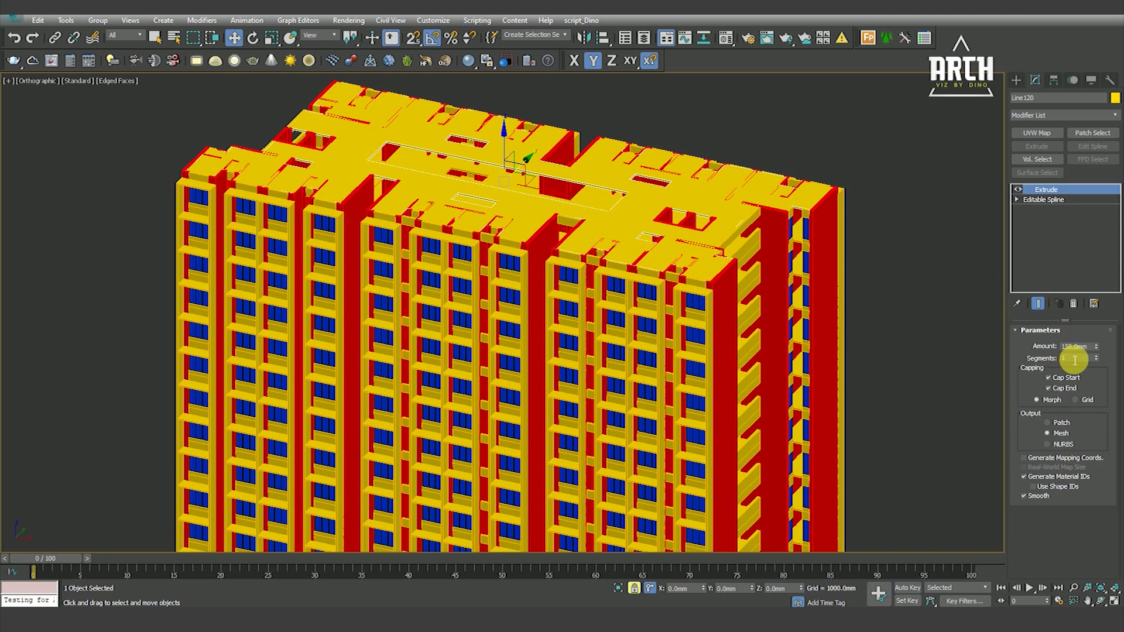
pyautogui.write('160')
# Commit the roof slab's 160 mm extrude amount, hide face edges and clear the selection.
pyautogui.press('Return')
pyautogui.press('F4')
pyautogui.scroll(2, 712, 234)
pyautogui.scroll(4, 712, 256)
pyautogui.scroll(1, 712, 209)
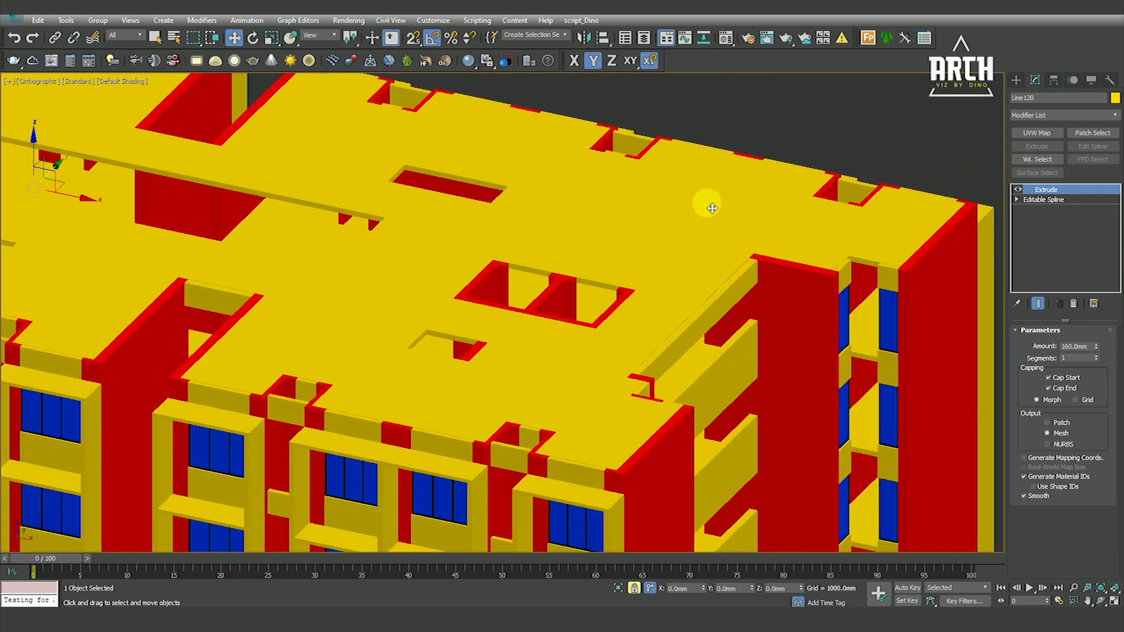
pyautogui.scroll(-5, 712, 208)
pyautogui.click(846, 150)
# Show face edges again and zoom and pan to fit the whole building.
pyautogui.scroll(-2, 600, 220)
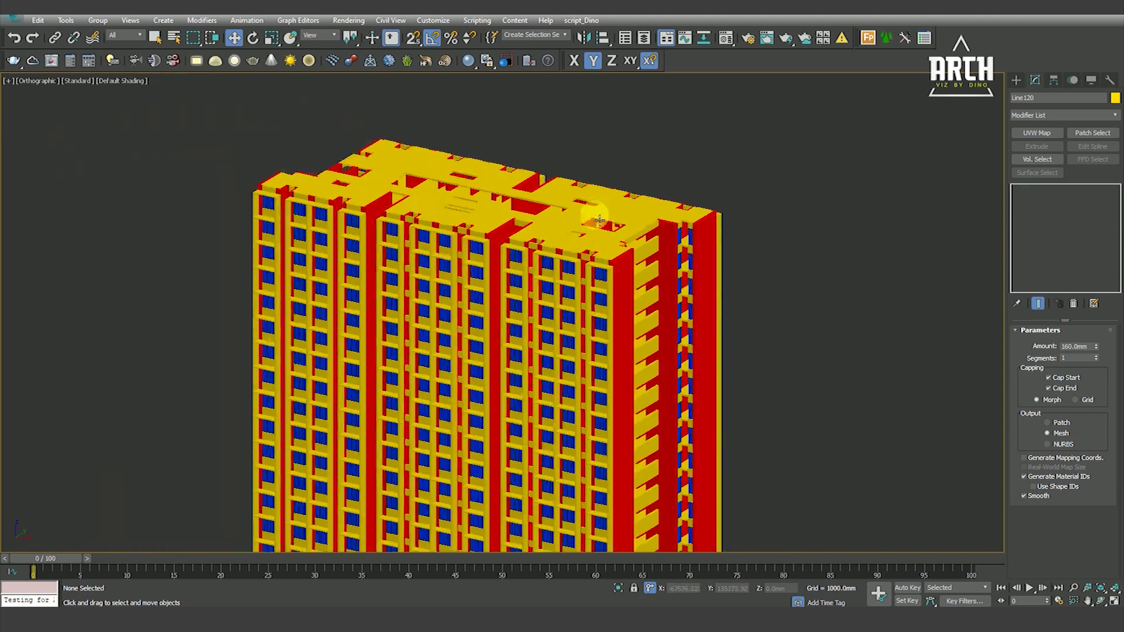
pyautogui.scroll(3, 515, 216)
pyautogui.scroll(3, 410, 214)
pyautogui.press('F4')
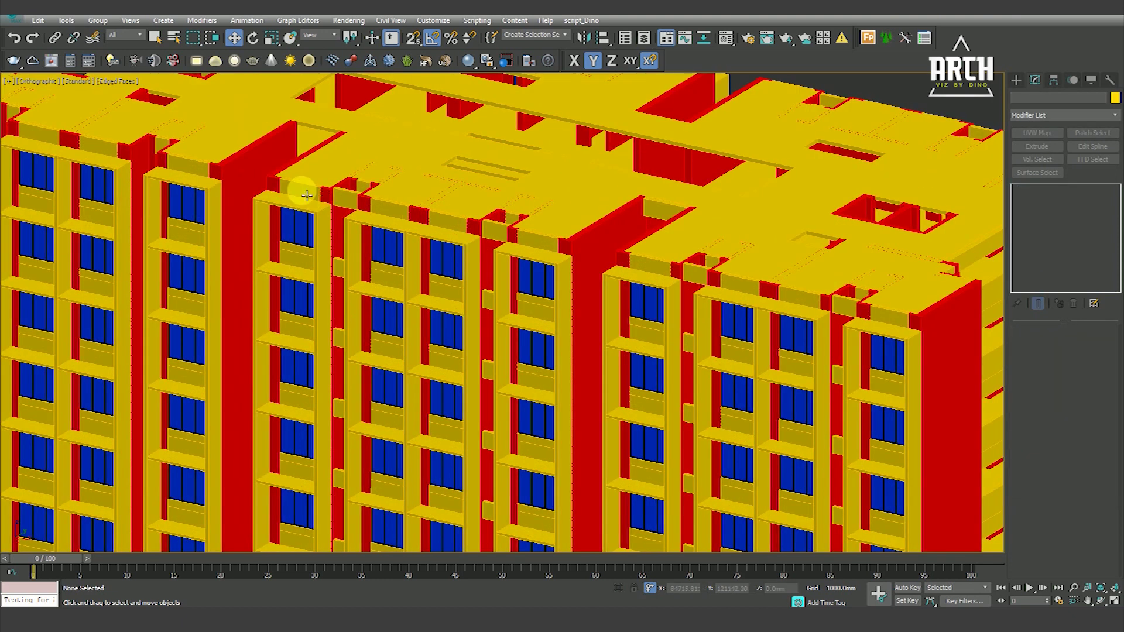
pyautogui.scroll(-3, 307, 194)
pyautogui.scroll(-3, 389, 188)
pyautogui.scroll(-1, 410, 188)
pyautogui.scroll(1, 413, 352)
pyautogui.scroll(3, 483, 333)
pyautogui.moveTo(484, 333)
pyautogui.mouseDown(button='middle')
pyautogui.moveTo(421, 366)
pyautogui.moveTo(426, 327)
pyautogui.moveTo(520, 416)
pyautogui.moveTo(530, 449)
pyautogui.mouseUp(button='middle')
# Inspect the tower in perspective, top and orthographic views, orbiting around it.
pyautogui.press('p')
pyautogui.press('F4')
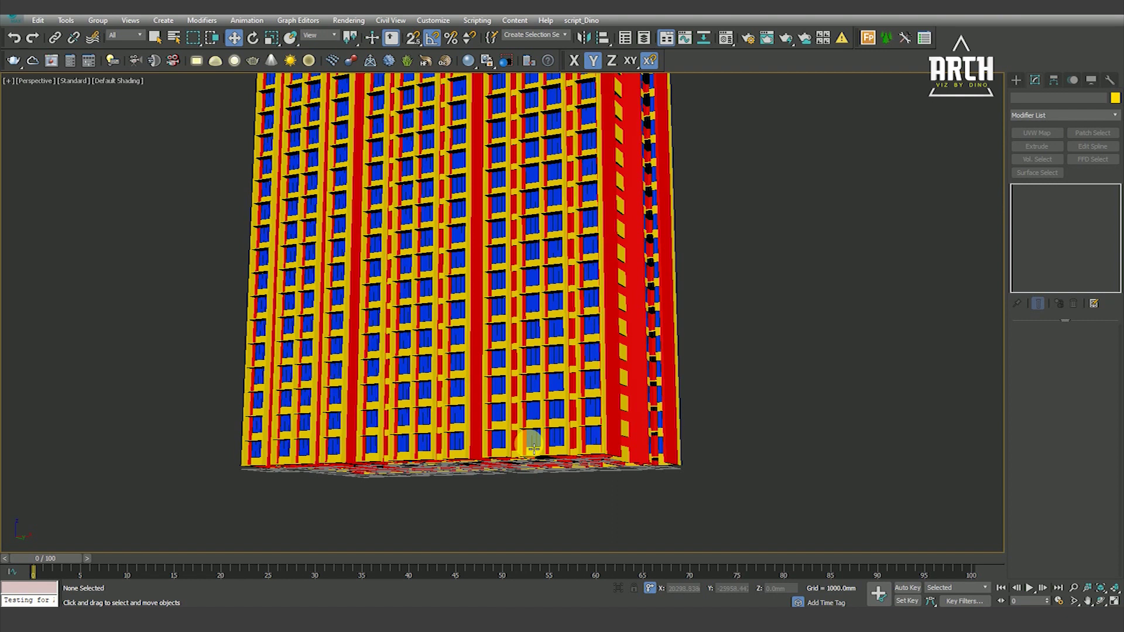
pyautogui.press('t')
pyautogui.press('l')
pyautogui.moveTo(512, 351)
pyautogui.keyDown('alt'); pyautogui.mouseDown(button='middle')
pyautogui.moveTo(512, 294)
pyautogui.moveTo(557, 333)
pyautogui.moveTo(527, 358)
pyautogui.moveTo(407, 338)
pyautogui.moveTo(408, 328)
pyautogui.mouseUp(button='middle'); pyautogui.keyUp('alt')
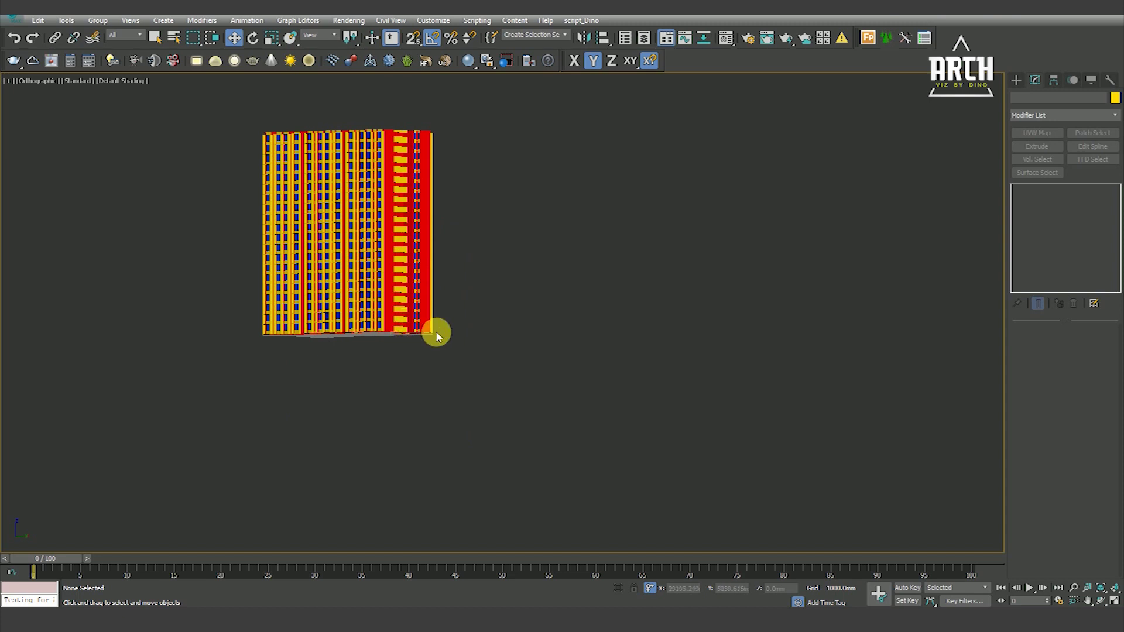
pyautogui.press('t')
pyautogui.press('F3')
pyautogui.press('F3')
pyautogui.moveTo(490, 301)
pyautogui.keyDown('alt'); pyautogui.mouseDown(button='middle')
pyautogui.moveTo(526, 291)
pyautogui.moveTo(535, 259)
pyautogui.moveTo(502, 459)
pyautogui.moveTo(484, 180)
pyautogui.mouseUp(button='middle'); pyautogui.keyUp('alt')
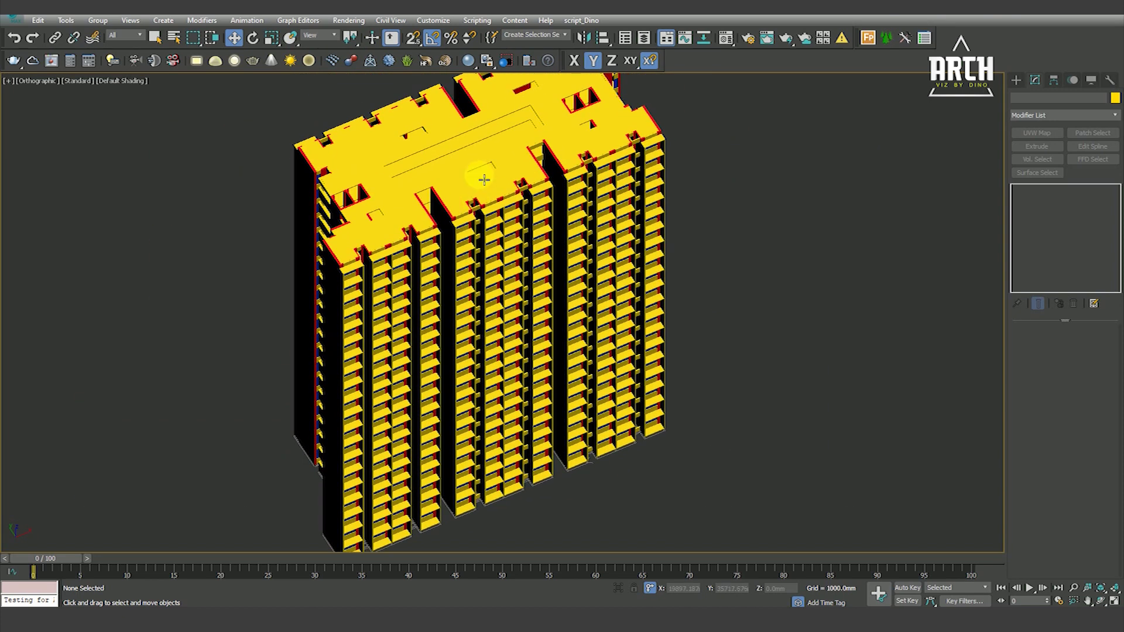
pyautogui.scroll(3, 468, 241)
pyautogui.scroll(-5, 490, 331)
pyautogui.moveTo(489, 331)
pyautogui.keyDown('alt'); pyautogui.mouseDown(button='middle')
pyautogui.moveTo(482, 296)
pyautogui.moveTo(503, 373)
pyautogui.mouseUp(button='middle'); pyautogui.keyUp('alt')
# In the wireframe Front view, box-select all 121 tower objects.
pyautogui.press('f')
pyautogui.scroll(3, 492, 289)
pyautogui.scroll(-3, 492, 289)
pyautogui.press('F3')
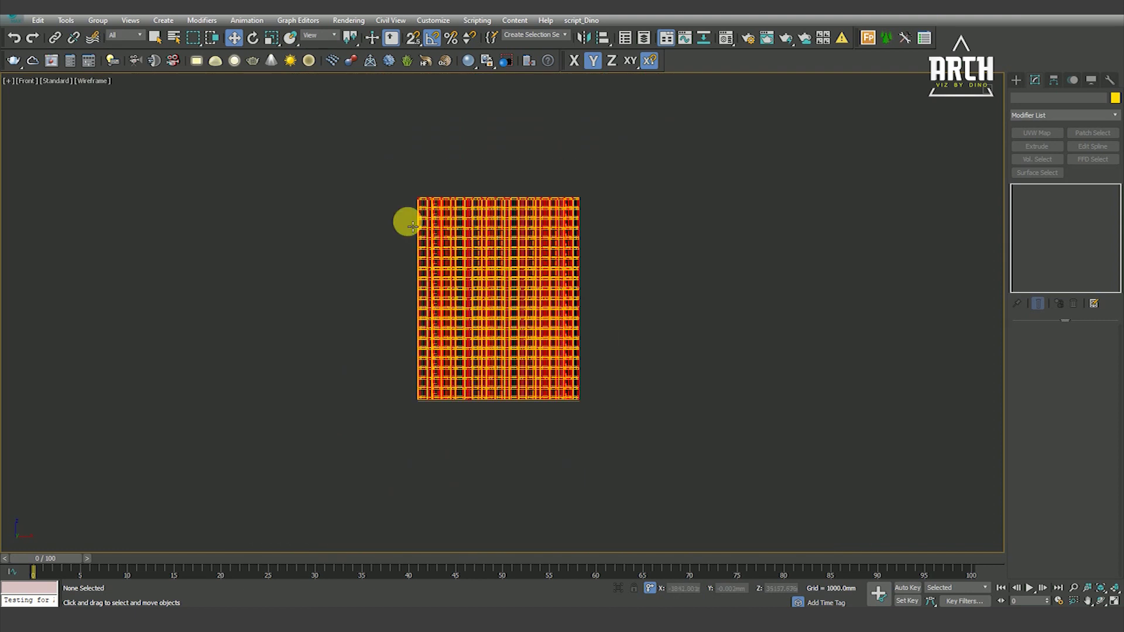
pyautogui.moveTo(582, 429); pyautogui.dragTo(579, 417)
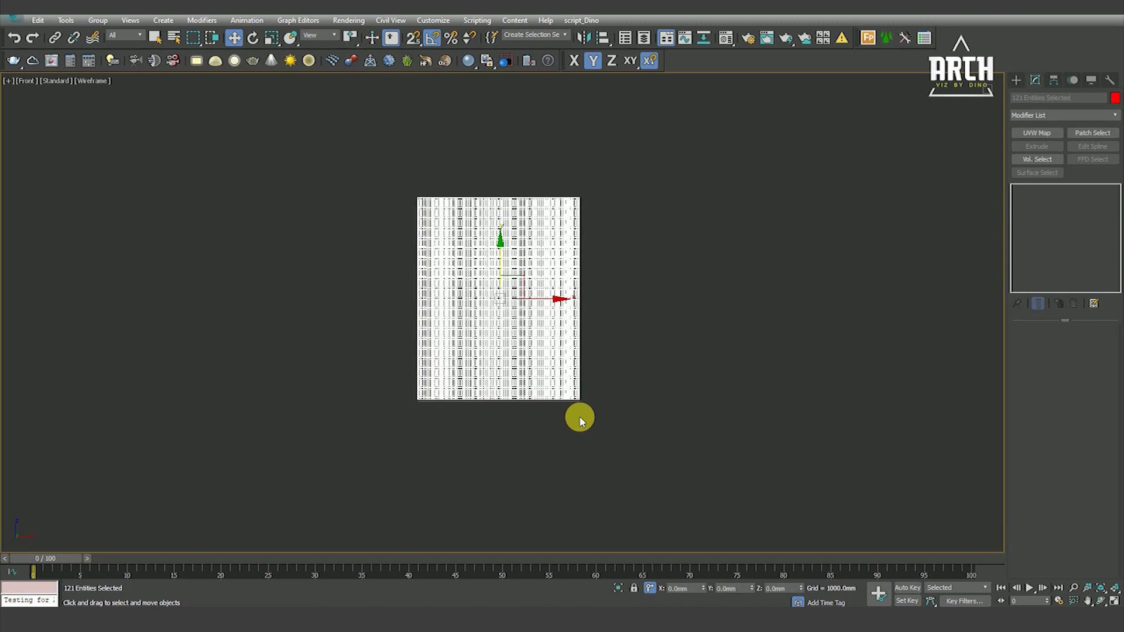
# Frame the selection and move it up by a 2900 mm Y offset.
pyautogui.press('z')
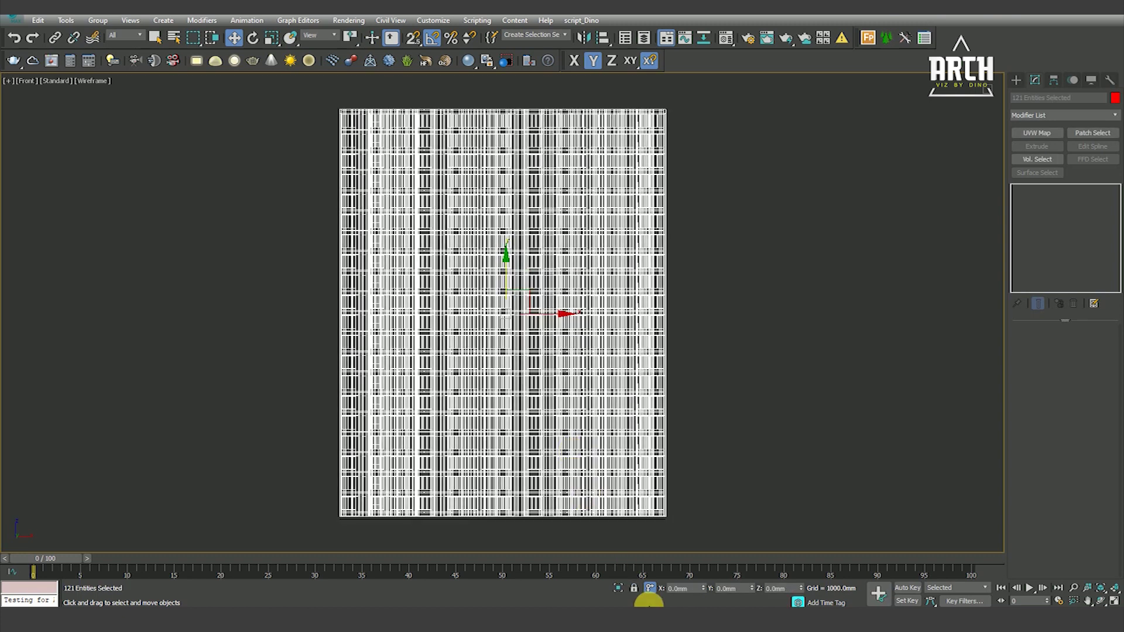
pyautogui.click(650, 590)
pyautogui.write('2900')
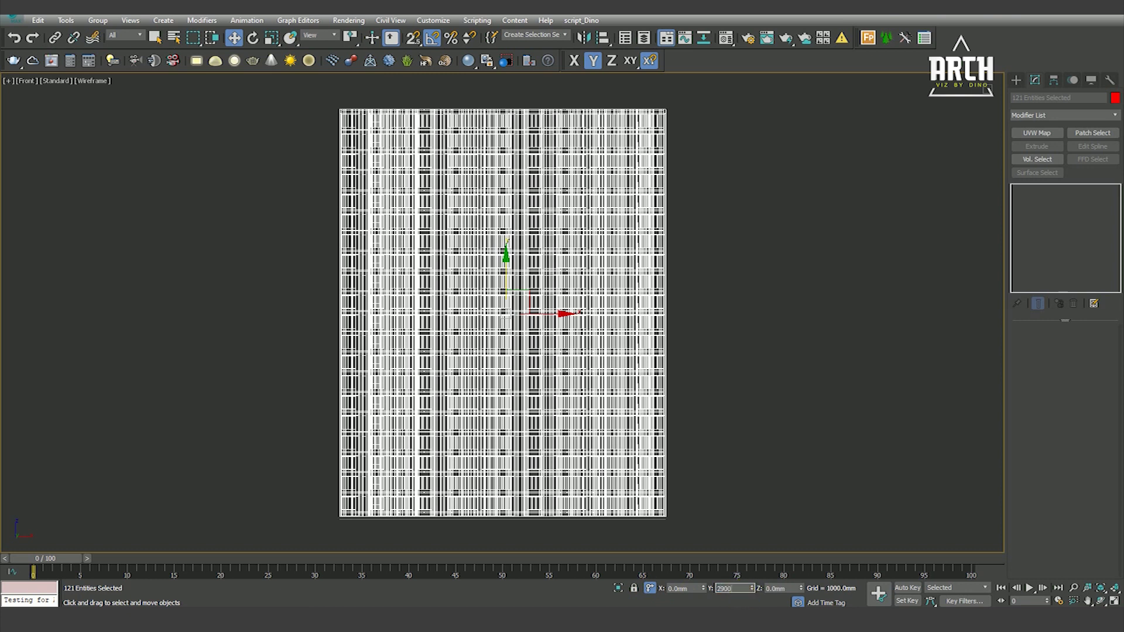
pyautogui.press('Return')
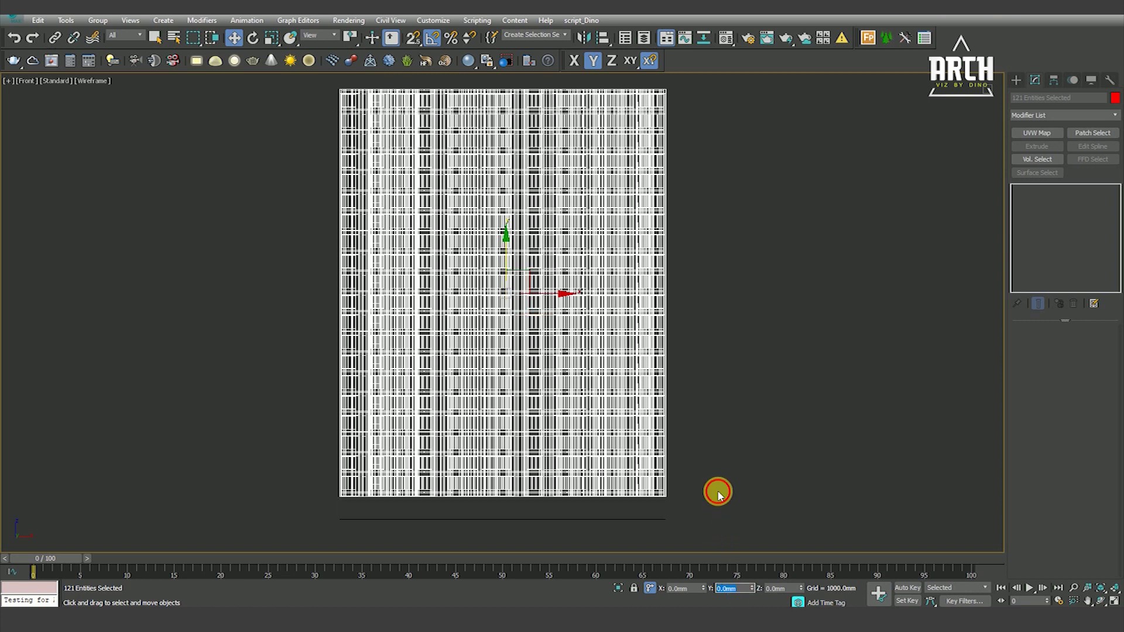
# Deselect, then box-select all the facade objects again.
pyautogui.click(579, 513)
pyautogui.scroll(2, 588, 465)
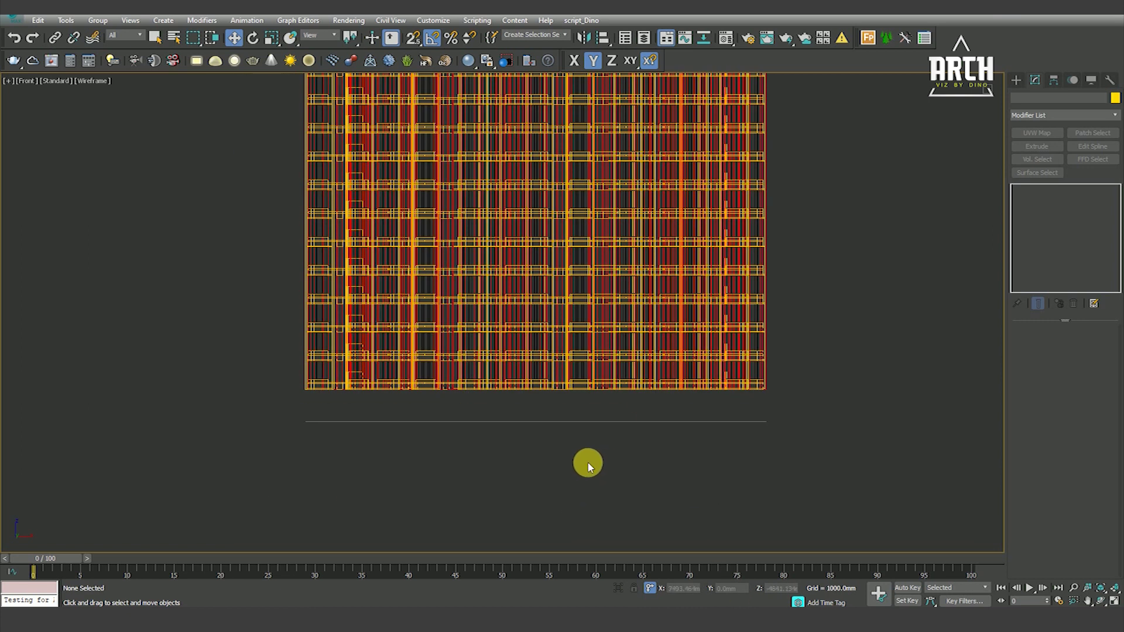
pyautogui.scroll(-2, 609, 442)
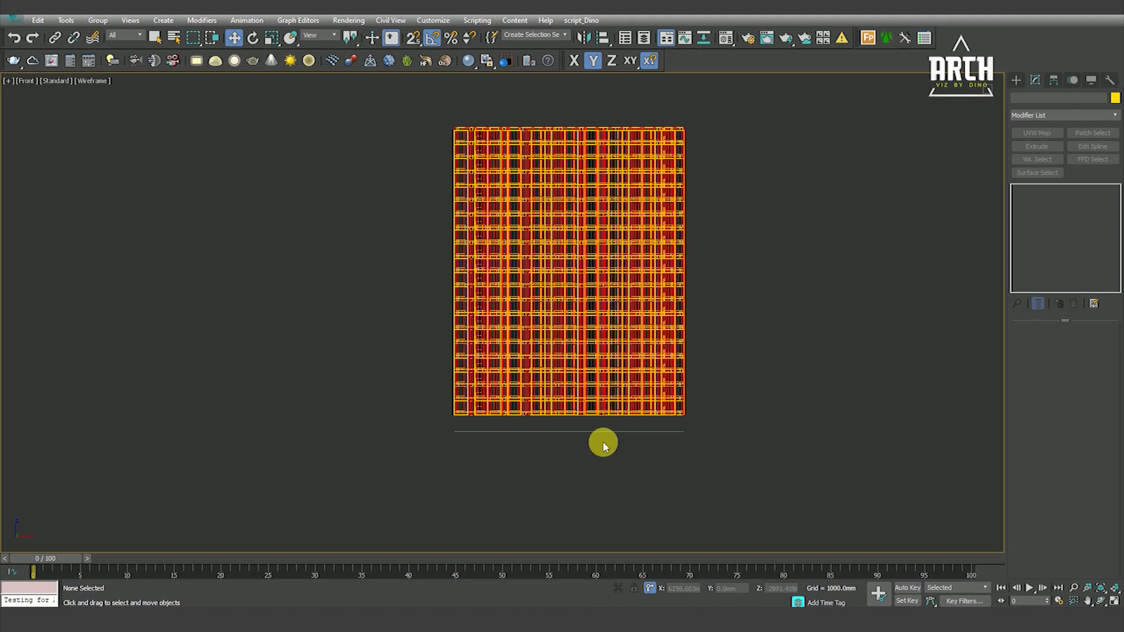
pyautogui.scroll(-1, 614, 447)
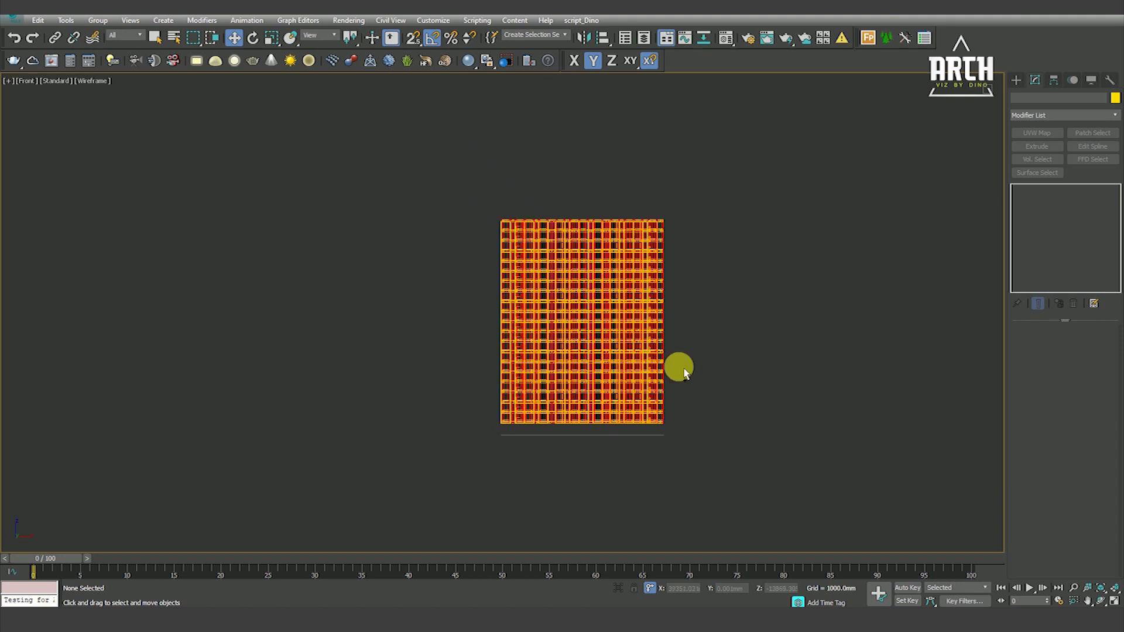
pyautogui.moveTo(686, 373); pyautogui.dragTo(660, 333)
# Hide the facade objects and switch to the Top view of the floor plan.
pyautogui.rightClick(667, 318)
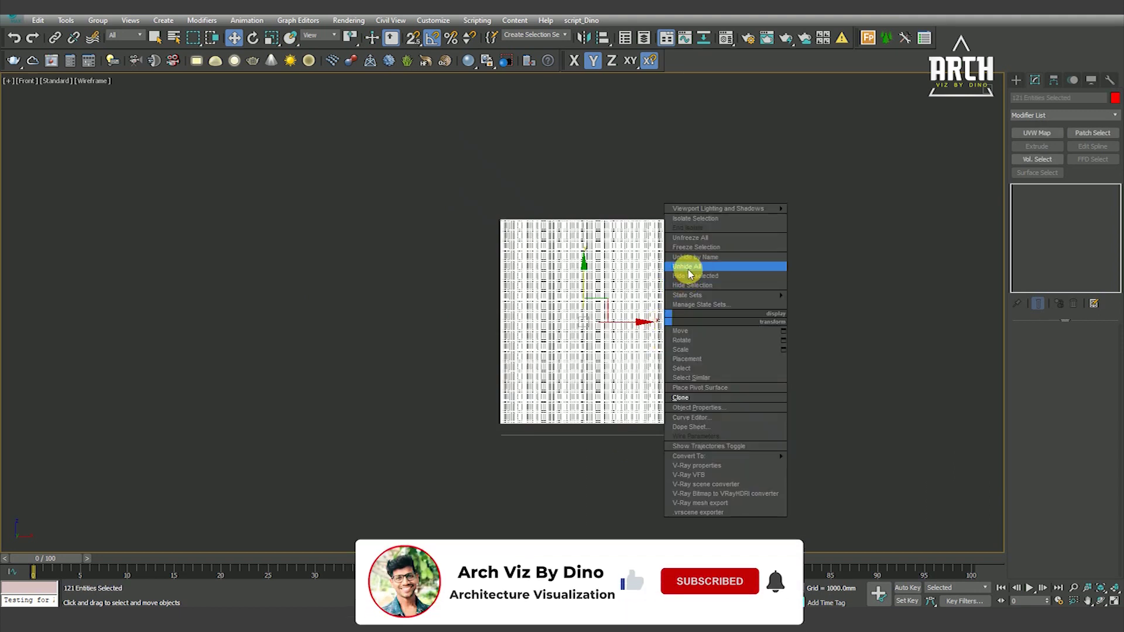
pyautogui.click(690, 285)
pyautogui.press('t')
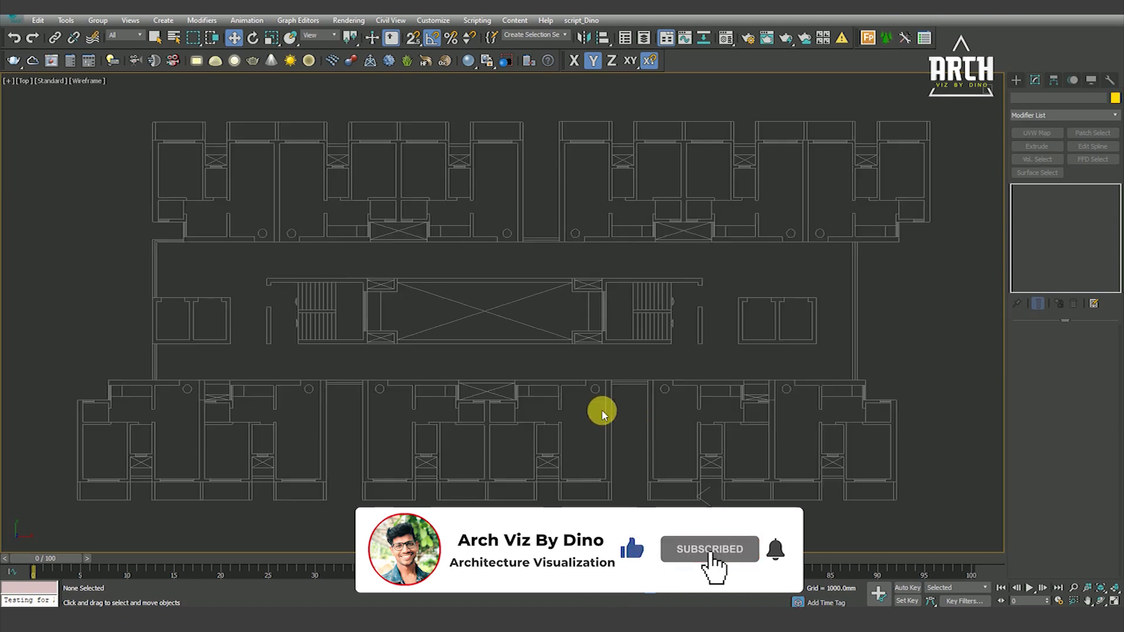
pyautogui.moveTo(602, 412); pyautogui.dragTo(630, 369, button='middle')
# Begin a line spline tracing the outer corners of the left lift shaft walls.
pyautogui.click(1017, 80)
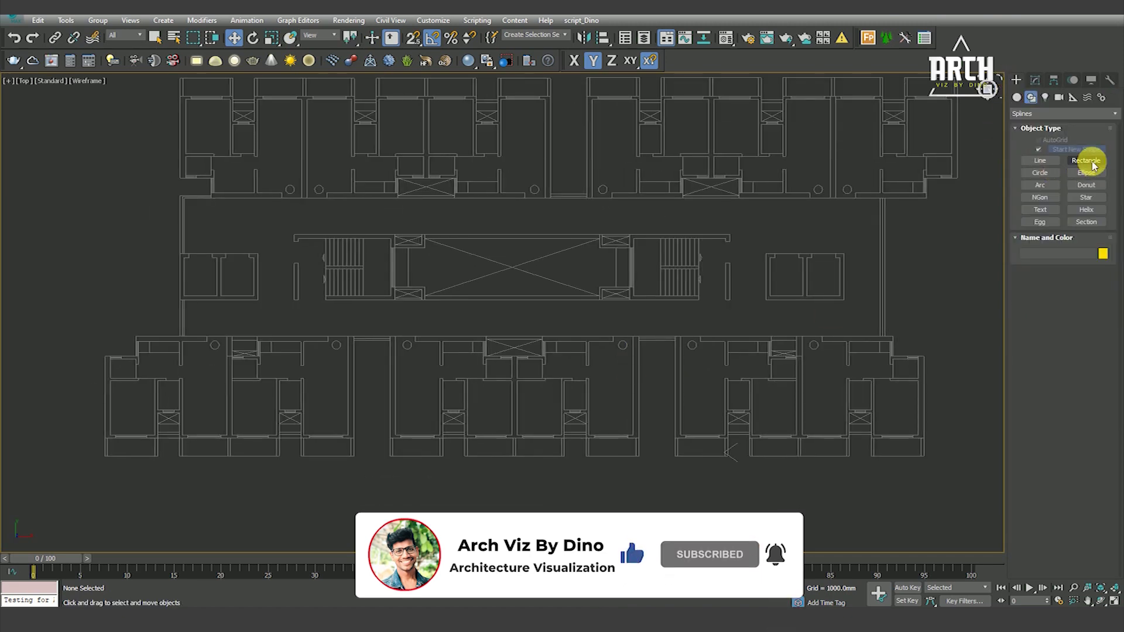
pyautogui.click(1040, 161)
pyautogui.scroll(2, 476, 288)
pyautogui.scroll(3, 385, 271)
pyautogui.scroll(2, 367, 221)
pyautogui.click(330, 214)
pyautogui.click(295, 198)
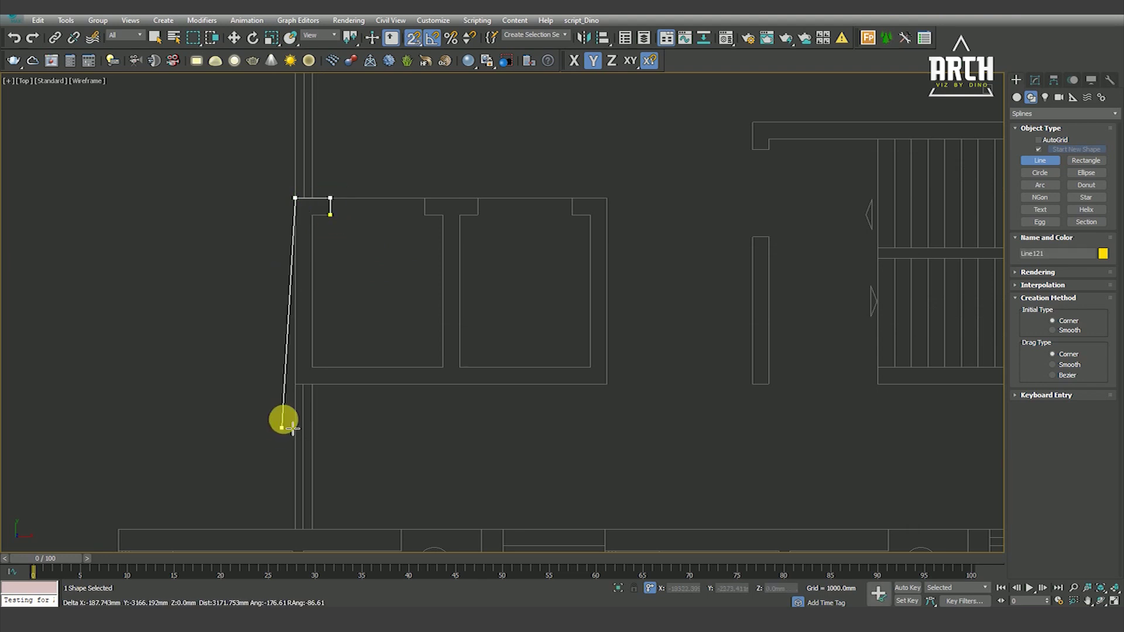
pyautogui.click(295, 384)
pyautogui.click(607, 384)
pyautogui.click(607, 198)
# Complete the left shaft outline around the wall notch and along the inner wall.
pyautogui.click(561, 209)
pyautogui.press('BackSpace')
pyautogui.click(572, 200)
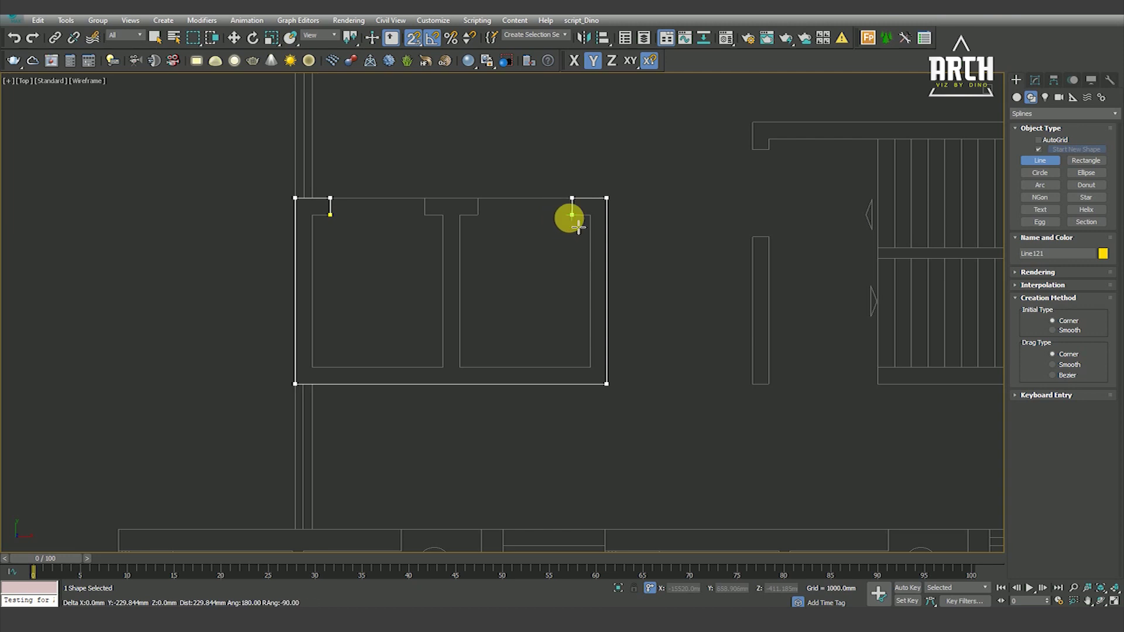
pyautogui.click(590, 367)
pyautogui.click(460, 367)
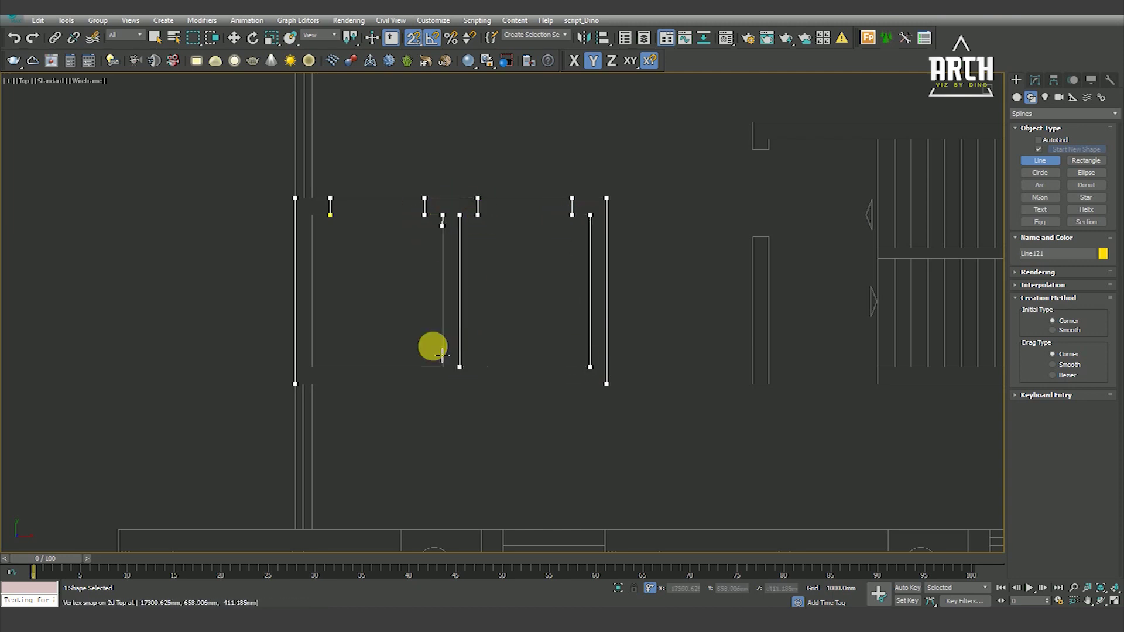
pyautogui.click(312, 368)
pyautogui.scroll(-5, 339, 235)
pyautogui.scroll(2, 451, 222)
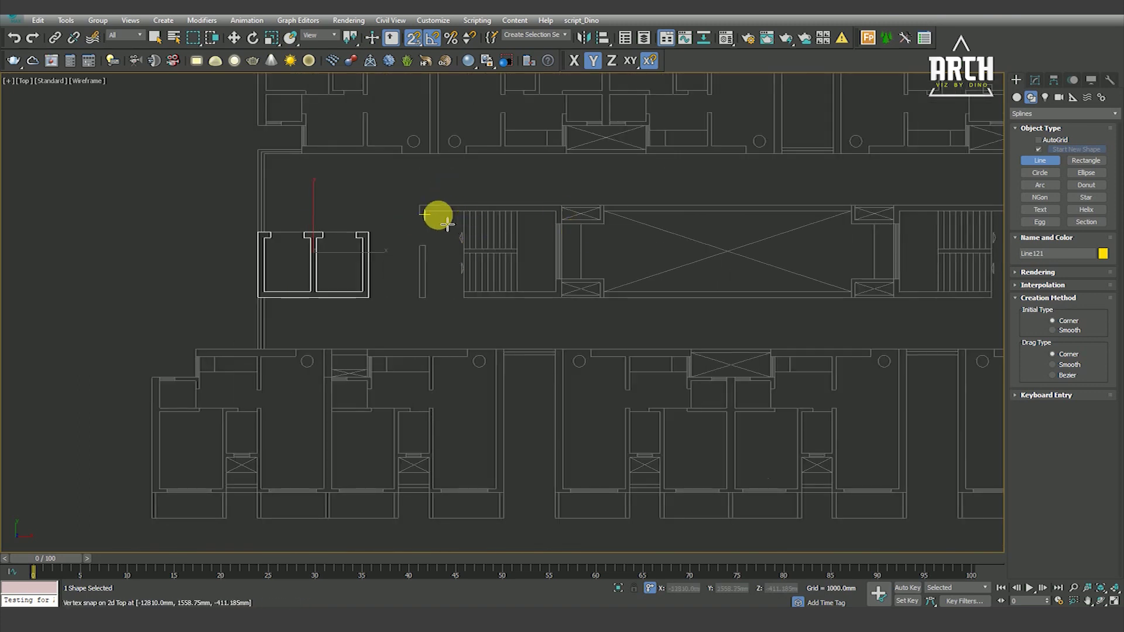
pyautogui.scroll(3, 439, 216)
pyautogui.rightClick(415, 214)
pyautogui.click(412, 208)
# Trace a closed outline around the upper stair wall.
pyautogui.click(672, 207)
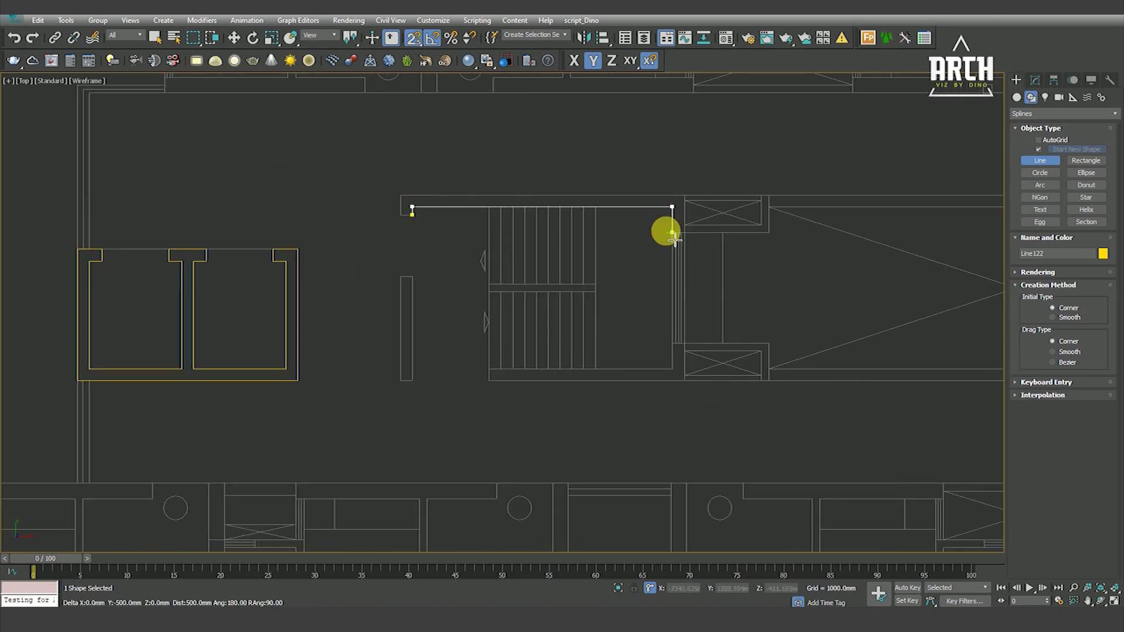
pyautogui.click(685, 195)
pyautogui.click(401, 195)
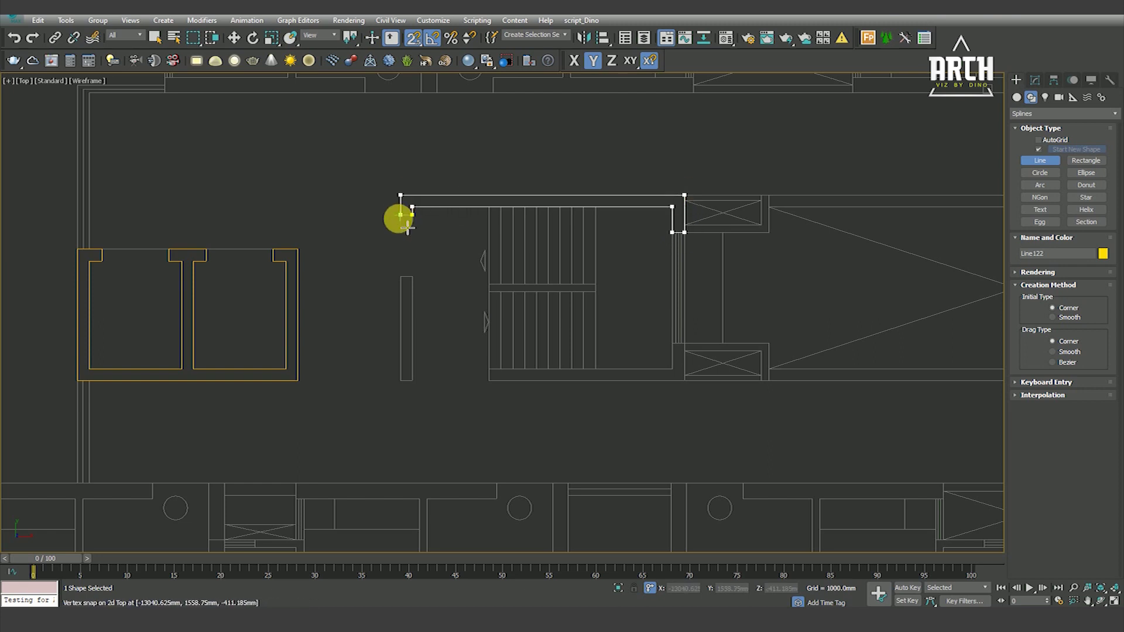
pyautogui.click(414, 209)
pyautogui.press('Return')
# Outline the small free-standing wall and the lower stair wall as closed splines.
pyautogui.click(401, 277)
pyautogui.click(401, 381)
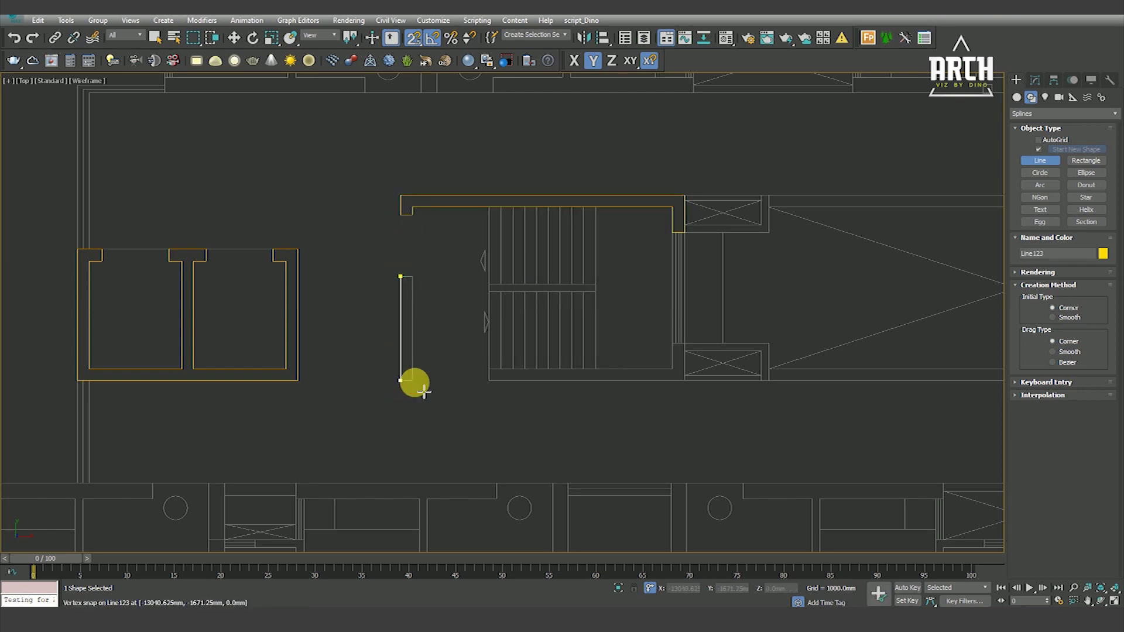
pyautogui.click(412, 276)
pyautogui.press('Return')
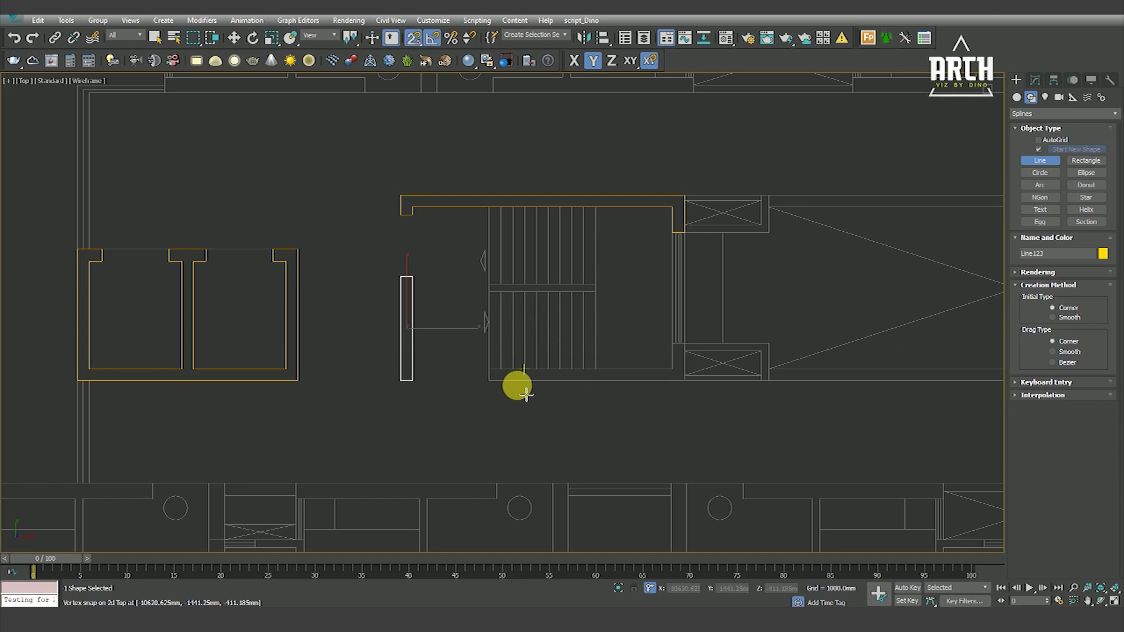
pyautogui.click(490, 380)
pyautogui.click(490, 370)
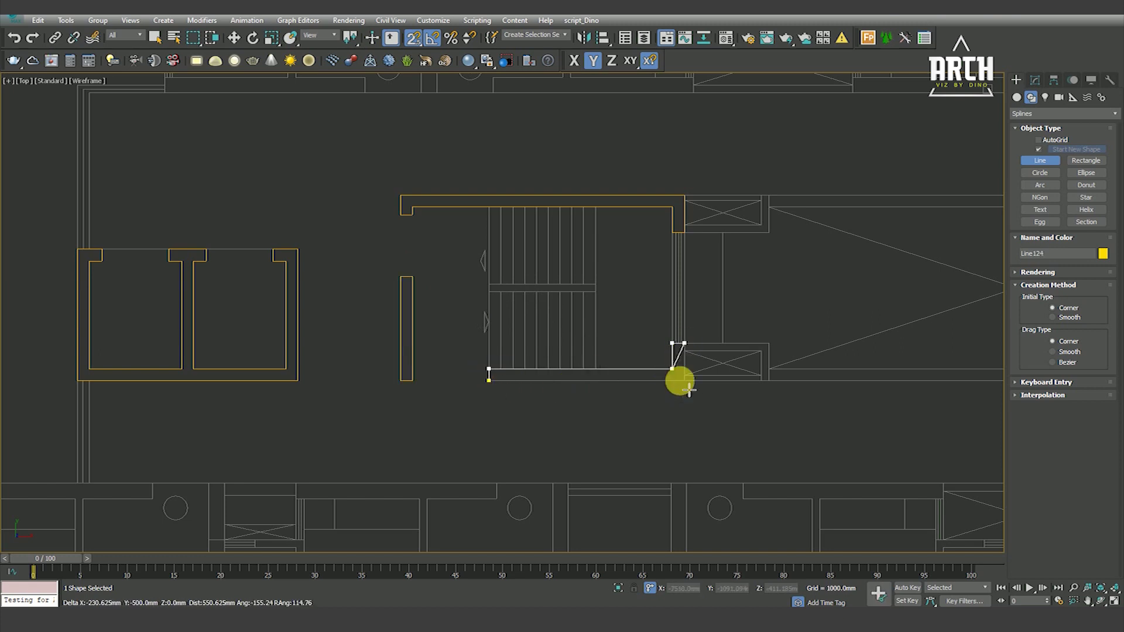
pyautogui.click(490, 383)
pyautogui.press('Return')
# Trace a closed outline around the right-side upper stair wall.
pyautogui.scroll(-3, 437, 269)
pyautogui.scroll(-3, 665, 309)
pyautogui.scroll(4, 730, 307)
pyautogui.scroll(3, 732, 287)
pyautogui.click(730, 262)
pyautogui.click(473, 254)
pyautogui.click(743, 250)
pyautogui.click(730, 266)
pyautogui.press('Return')
# Outline the right-side small wall and lower stair wall as closed splines.
pyautogui.click(730, 330)
pyautogui.click(742, 433)
pyautogui.click(730, 330)
pyautogui.press('Return')
pyautogui.click(458, 396)
pyautogui.click(458, 436)
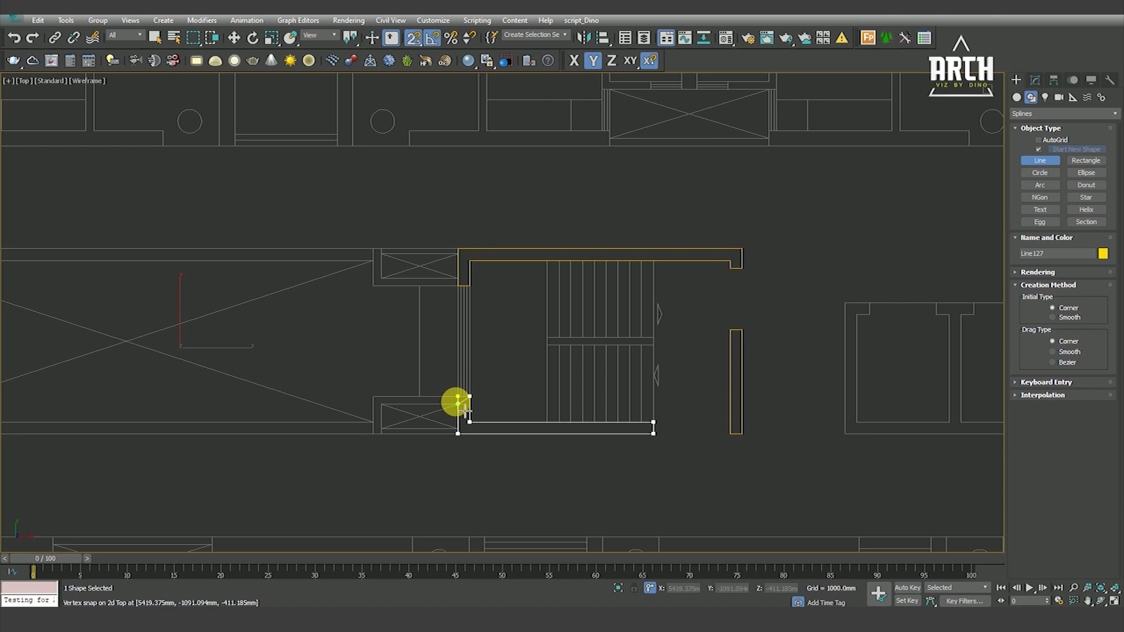
pyautogui.click(457, 396)
pyautogui.scroll(-2, 535, 364)
pyautogui.scroll(-3, 607, 354)
pyautogui.scroll(4, 658, 337)
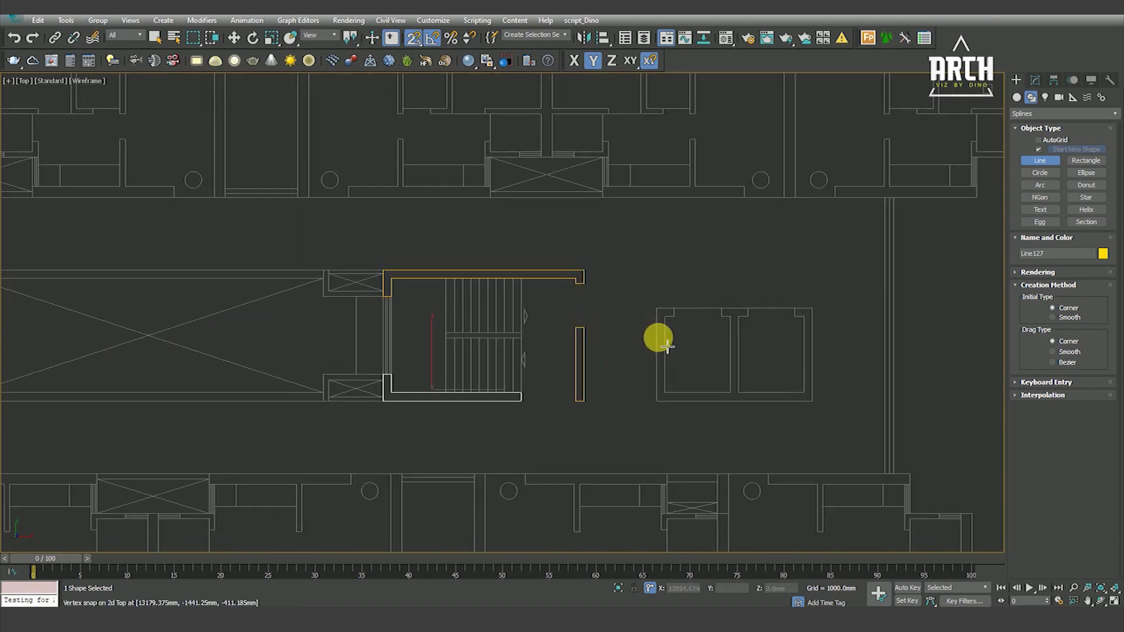
pyautogui.scroll(1, 668, 328)
# Trace a closed outline around the right-hand lift pair walls, including the dividing wall.
pyautogui.click(672, 313)
pyautogui.click(680, 296)
pyautogui.click(656, 296)
pyautogui.click(656, 427)
pyautogui.click(877, 426)
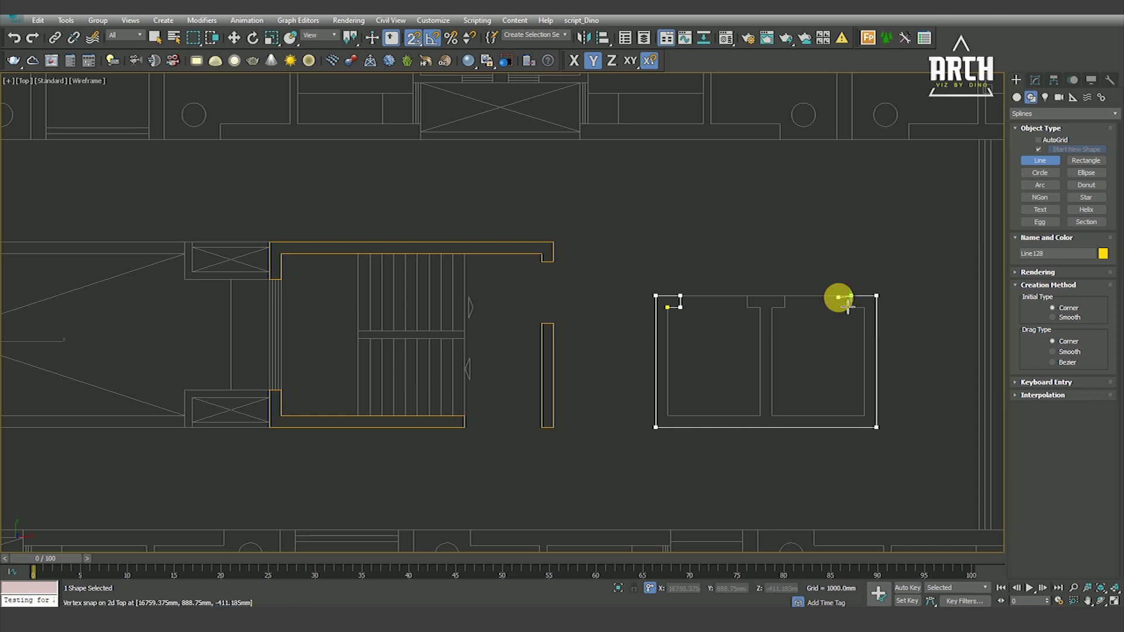
pyautogui.click(864, 416)
pyautogui.click(772, 416)
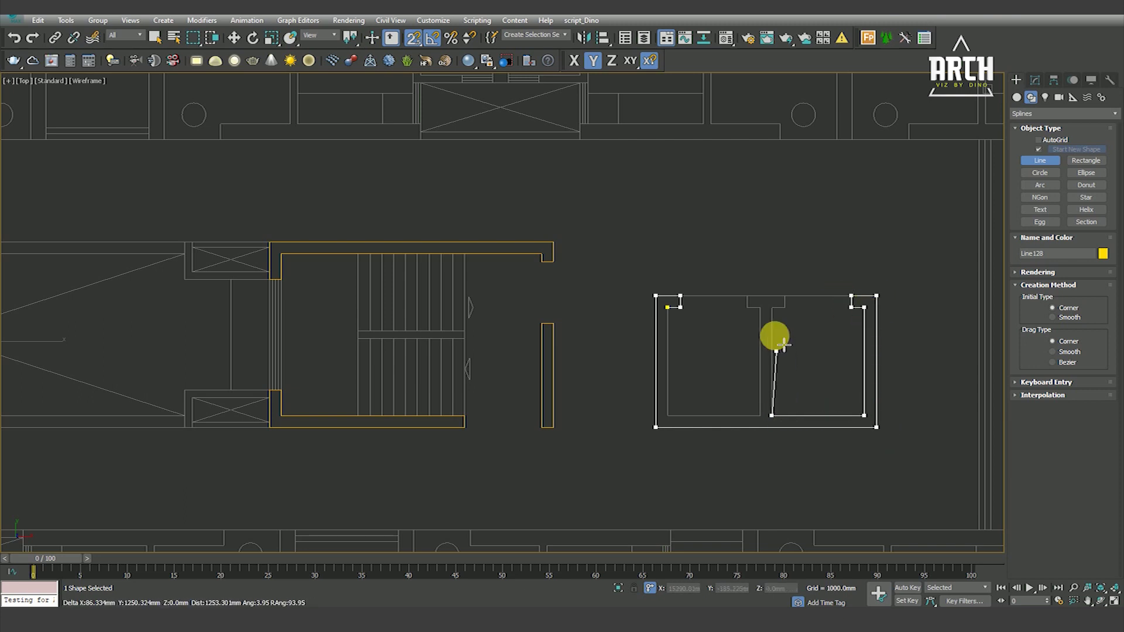
pyautogui.click(771, 307)
pyautogui.click(785, 307)
pyautogui.click(760, 416)
pyautogui.click(668, 415)
pyautogui.click(667, 307)
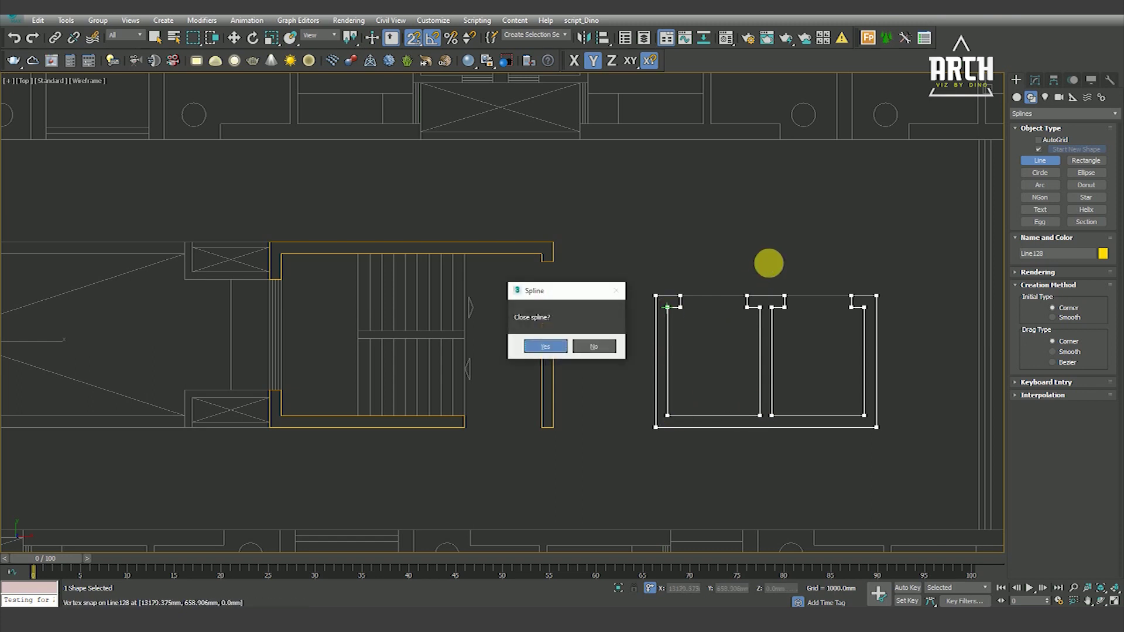
pyautogui.press('Return')
# Recentre the whole floor plan and end line drawing, switching to rectangles.
pyautogui.scroll(-5, 773, 287)
pyautogui.scroll(-3, 647, 305)
pyautogui.scroll(-1, 647, 298)
pyautogui.scroll(-2, 629, 351)
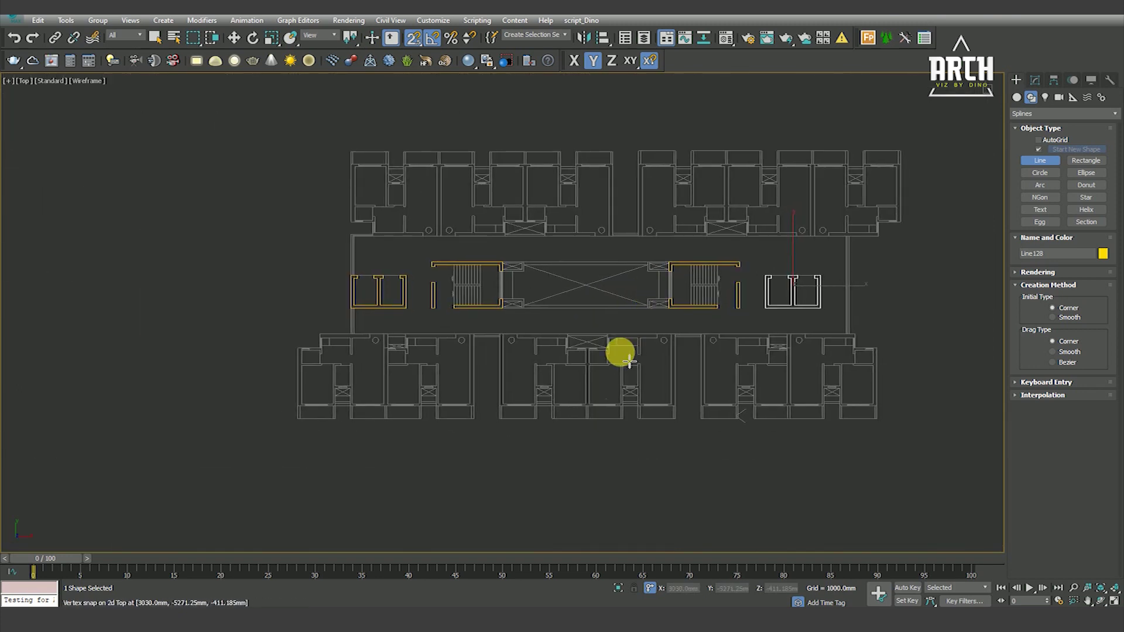
pyautogui.moveTo(645, 313); pyautogui.dragTo(611, 335, button='middle')
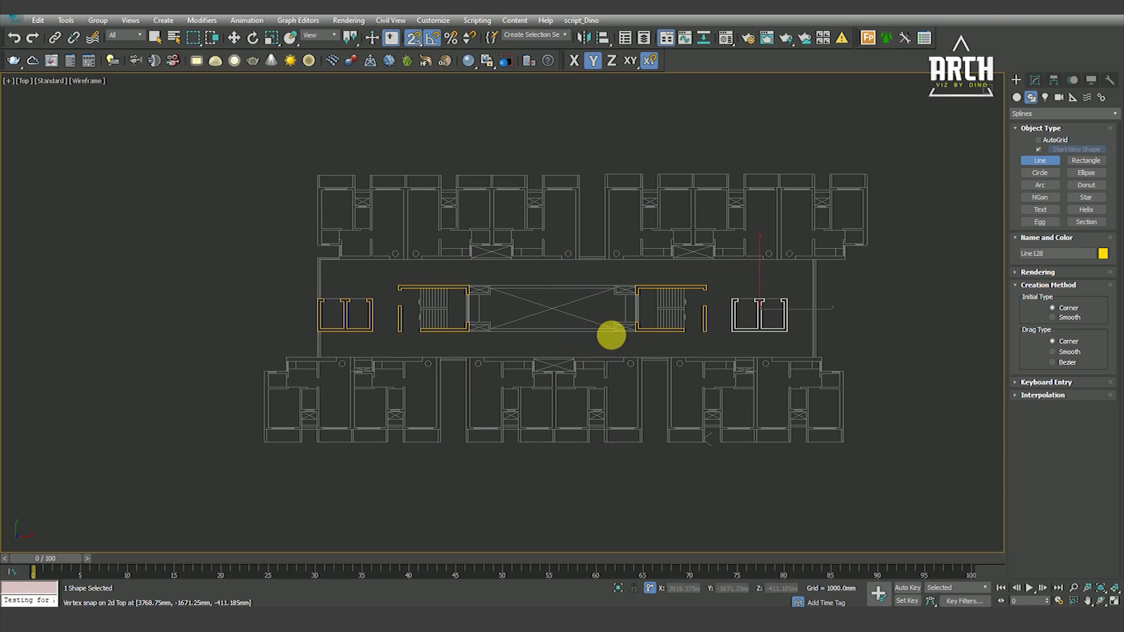
pyautogui.click(234, 39)
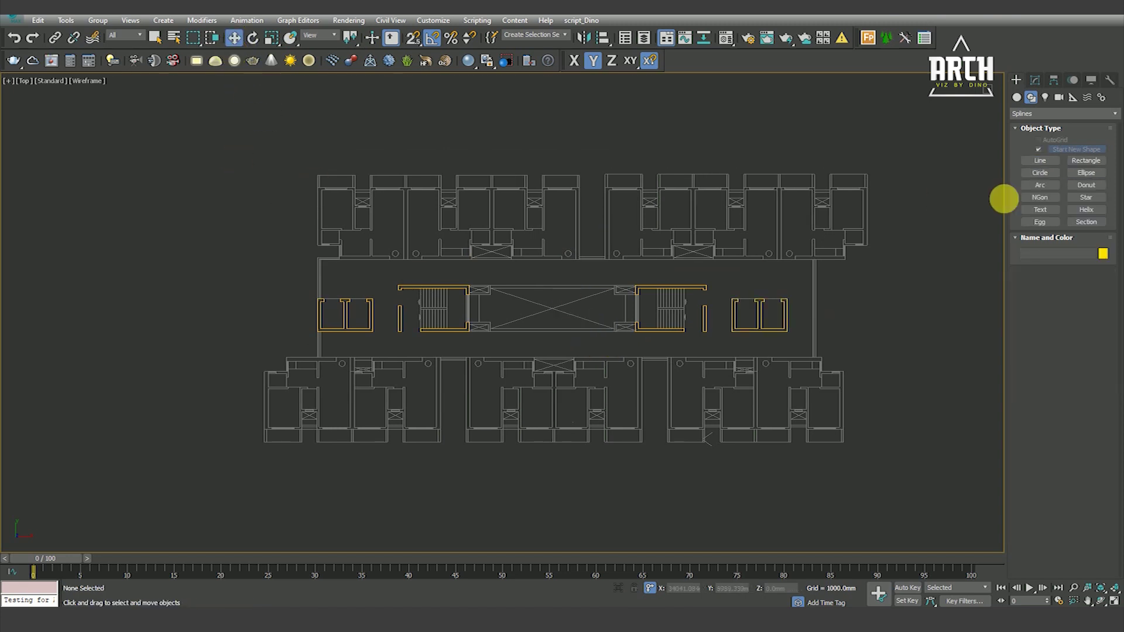
pyautogui.click(1083, 163)
# Turn on vertex snapping and draw the first narrow wall rectangles, one 4500 mm long.
pyautogui.scroll(3, 758, 434)
pyautogui.scroll(2, 720, 346)
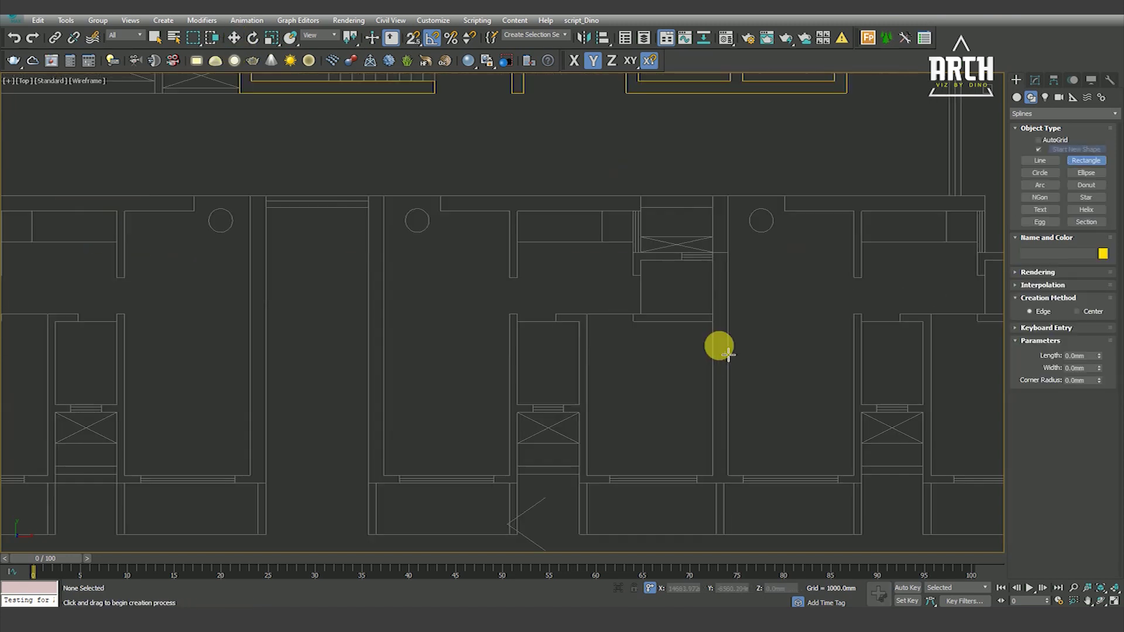
pyautogui.scroll(1, 674, 280)
pyautogui.press('s')
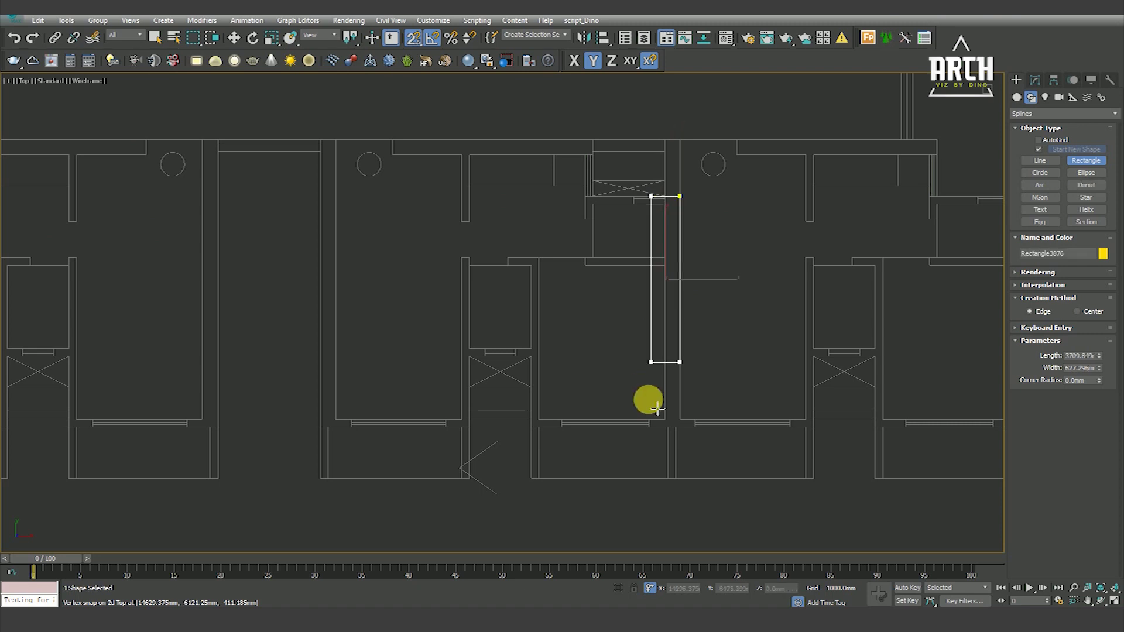
pyautogui.moveTo(678, 199); pyautogui.dragTo(660, 419)
pyautogui.scroll(-2, 703, 380)
pyautogui.scroll(-2, 720, 345)
pyautogui.scroll(2, 707, 330)
pyautogui.scroll(2, 703, 281)
pyautogui.moveTo(699, 237); pyautogui.dragTo(683, 464)
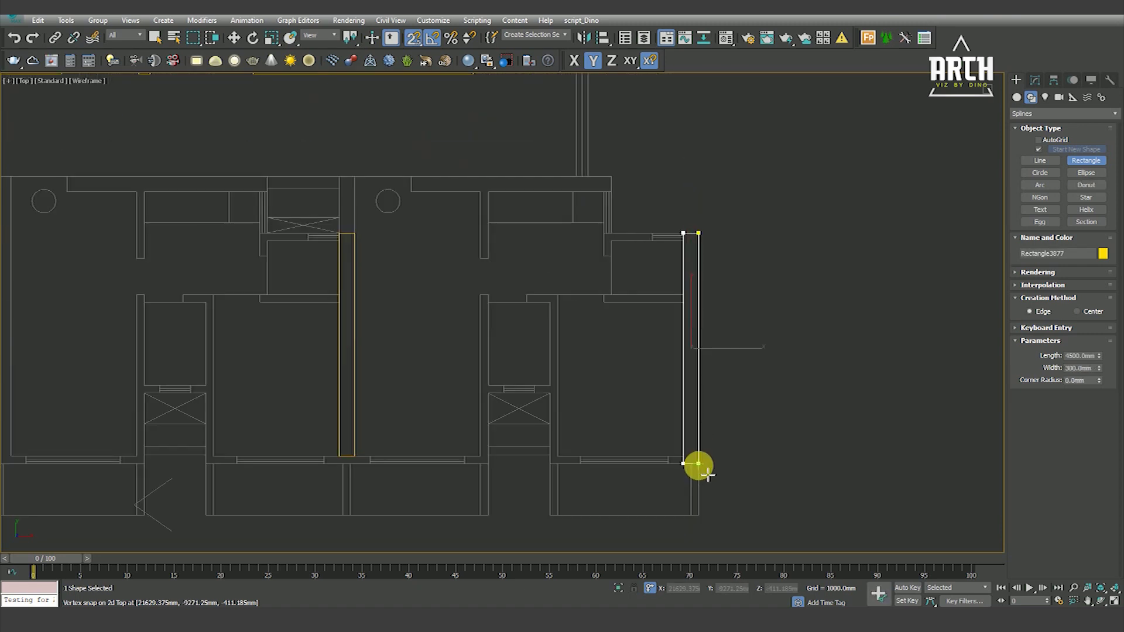
pyautogui.scroll(-3, 791, 326)
pyautogui.scroll(2, 465, 348)
# Trace more partition walls with narrow rectangles, including a 300 mm one and the left wall.
pyautogui.moveTo(420, 292); pyautogui.dragTo(431, 400)
pyautogui.moveTo(673, 202); pyautogui.dragTo(672, 396)
pyautogui.moveTo(746, 202); pyautogui.dragTo(768, 414)
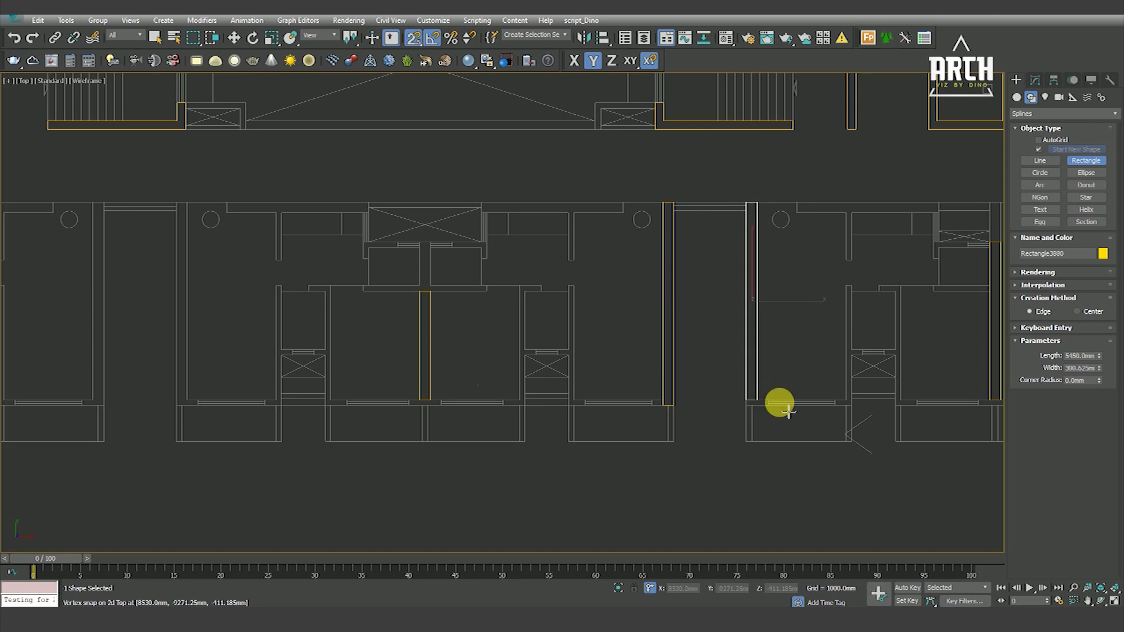
pyautogui.scroll(-5, 758, 268)
pyautogui.scroll(4, 587, 281)
pyautogui.moveTo(588, 203); pyautogui.dragTo(587, 347)
pyautogui.moveTo(530, 211); pyautogui.dragTo(532, 346)
pyautogui.moveTo(362, 233)
pyautogui.mouseDown()
pyautogui.moveTo(366, 350)
pyautogui.moveTo(356, 345)
pyautogui.mouseUp()
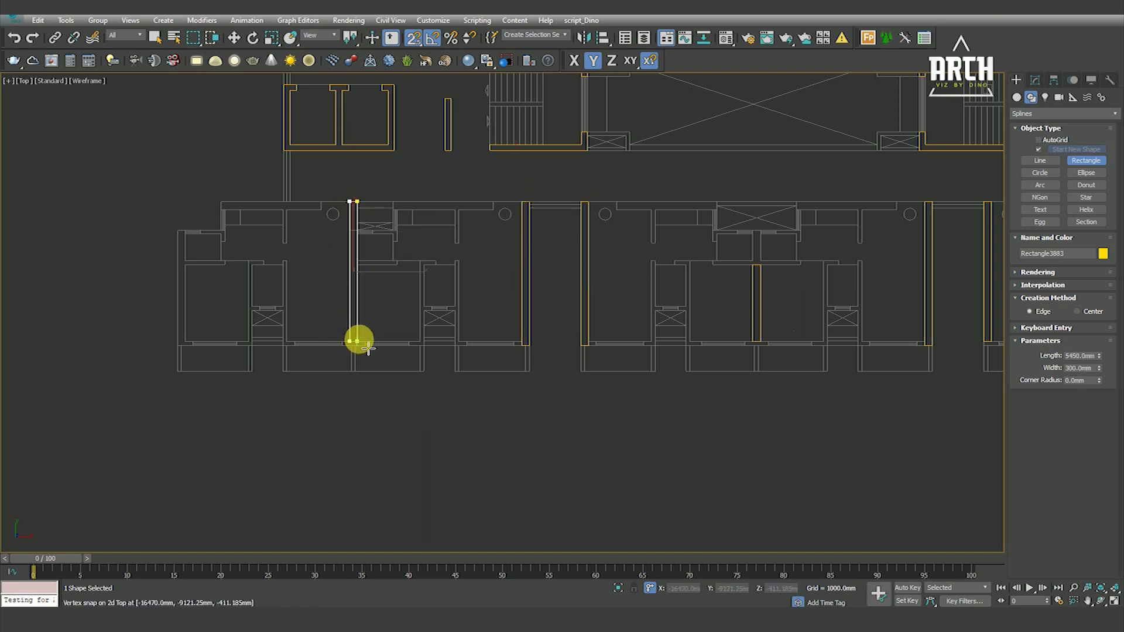
pyautogui.scroll(5, 164, 247)
pyautogui.moveTo(207, 214); pyautogui.dragTo(186, 431)
# Add wall rectangles in the upper units, including 4450 mm and 3000 mm walls.
pyautogui.scroll(-4, 389, 283)
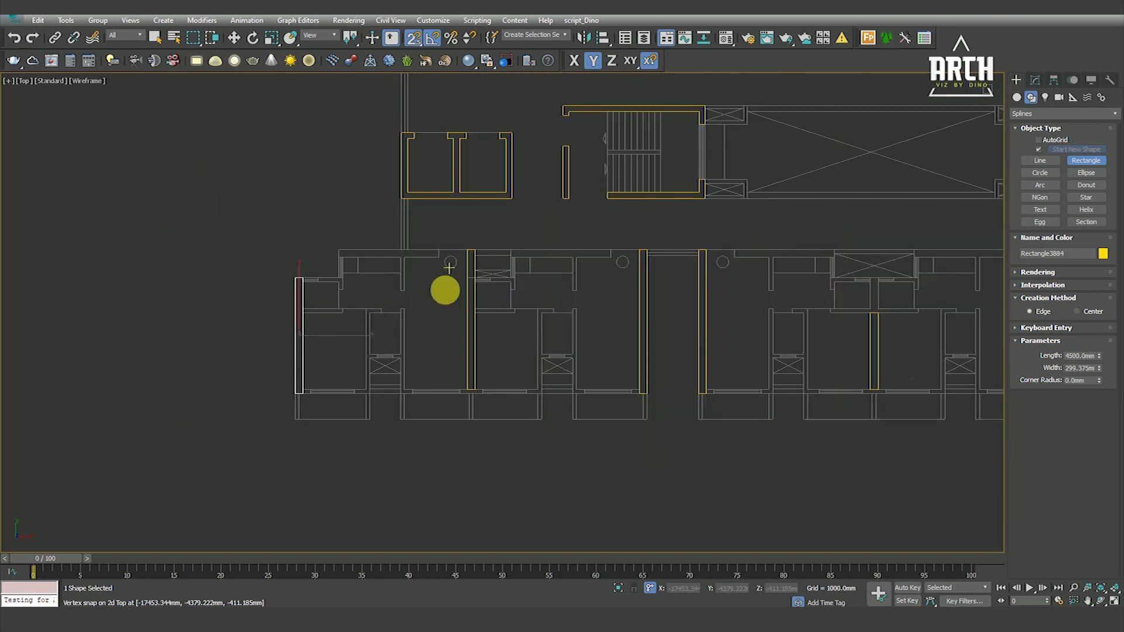
pyautogui.scroll(-3, 454, 314)
pyautogui.scroll(-2, 434, 273)
pyautogui.scroll(4, 485, 236)
pyautogui.moveTo(513, 192); pyautogui.dragTo(526, 379)
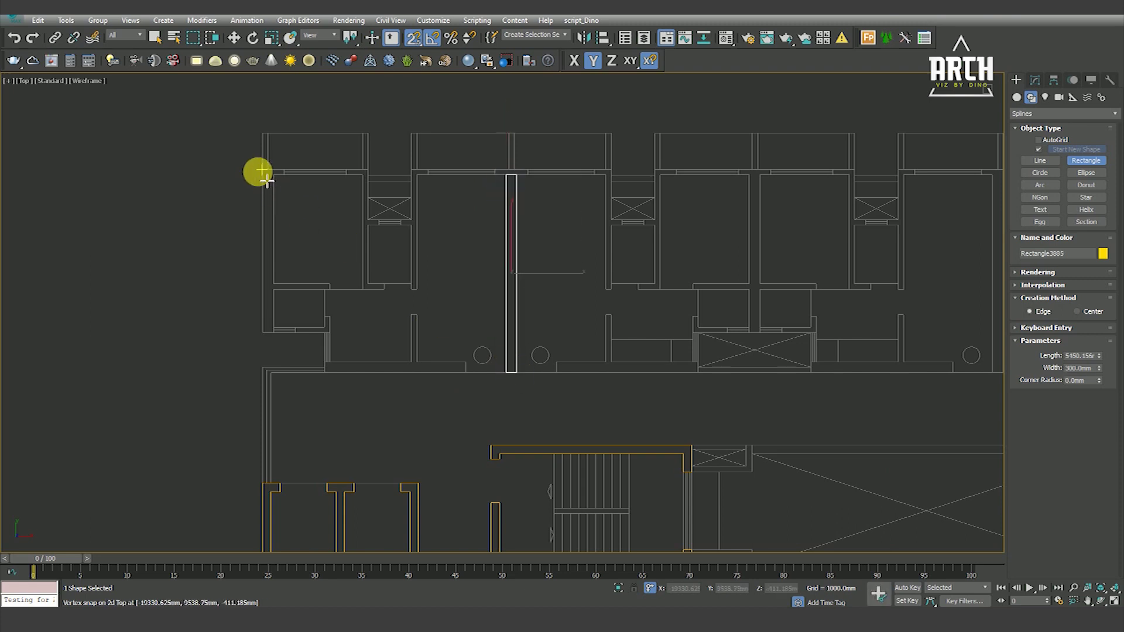
pyautogui.moveTo(262, 172); pyautogui.dragTo(269, 326)
pyautogui.scroll(-3, 339, 183)
pyautogui.scroll(-2, 493, 222)
pyautogui.scroll(2, 494, 223)
pyautogui.scroll(3, 484, 173)
pyautogui.moveTo(489, 145); pyautogui.dragTo(521, 291)
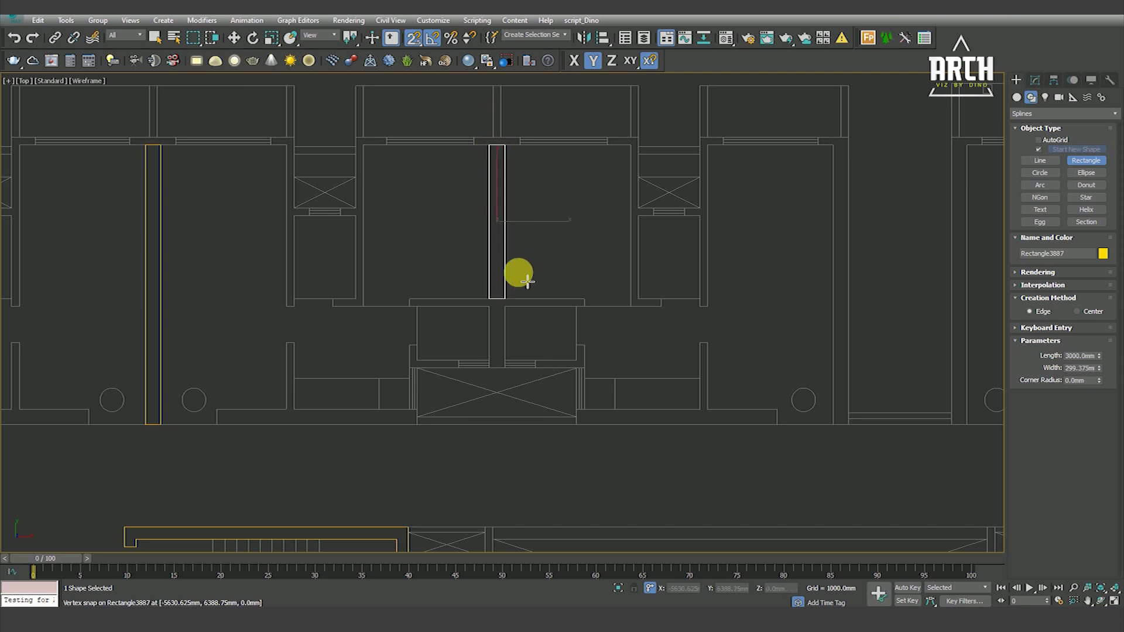
pyautogui.scroll(-3, 495, 269)
pyautogui.scroll(3, 477, 200)
pyautogui.moveTo(473, 180); pyautogui.dragTo(480, 467)
pyautogui.moveTo(597, 180); pyautogui.dragTo(623, 472)
# Draw further wall rectangles, including a 5600 mm wall and a 300 by 4500 mm wall.
pyautogui.scroll(-3, 519, 383)
pyautogui.scroll(3, 627, 188)
pyautogui.moveTo(631, 155)
pyautogui.mouseDown()
pyautogui.moveTo(660, 376)
pyautogui.moveTo(650, 319)
pyautogui.mouseUp()
pyautogui.scroll(-3, 445, 298)
pyautogui.scroll(3, 556, 251)
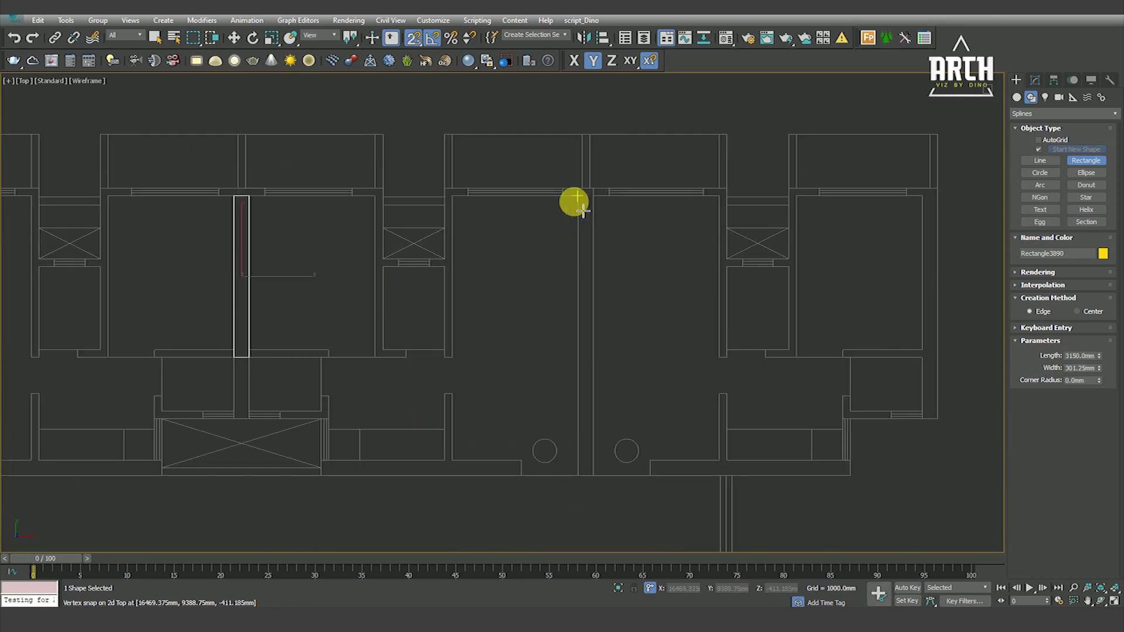
pyautogui.moveTo(578, 189); pyautogui.dragTo(590, 474)
pyautogui.scroll(-3, 562, 363)
pyautogui.scroll(2, 644, 310)
pyautogui.scroll(2, 644, 309)
pyautogui.moveTo(686, 86); pyautogui.dragTo(693, 327)
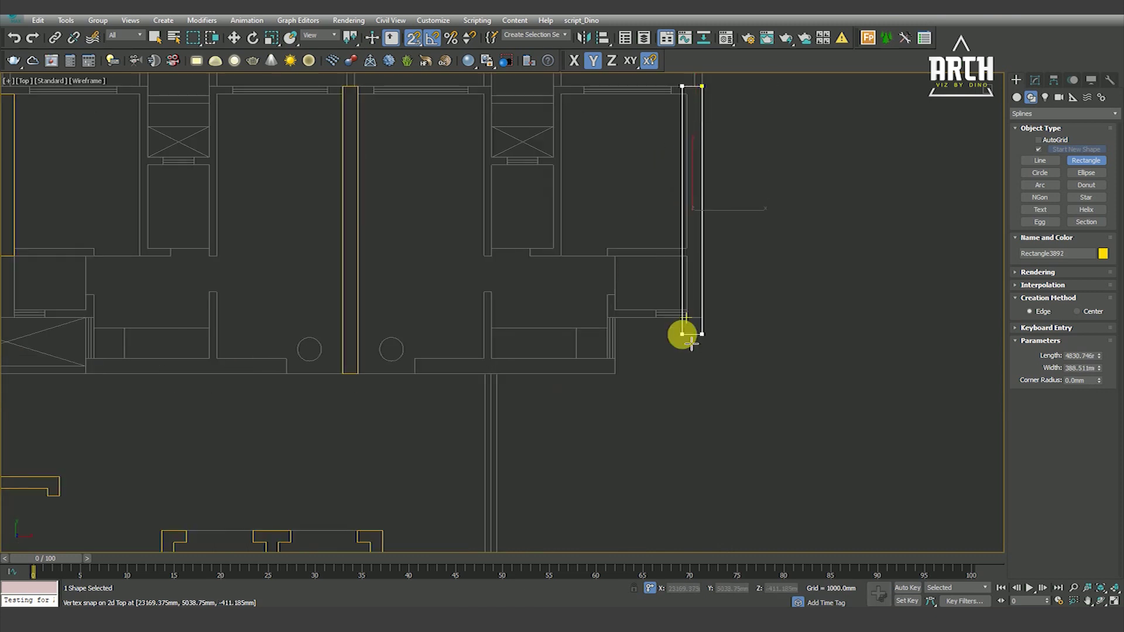
pyautogui.scroll(-3, 673, 281)
pyautogui.scroll(1, 572, 343)
pyautogui.scroll(-2, 644, 287)
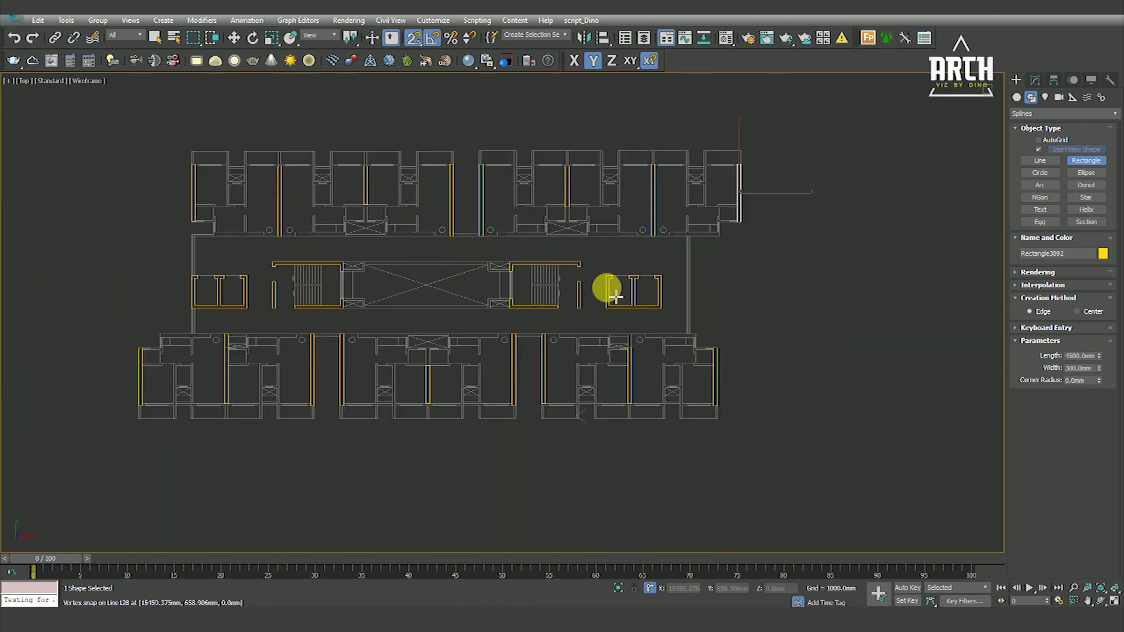
# Select all 25 wall rectangles with Select Similar and group them as Group064.
pyautogui.click(234, 37)
pyautogui.scroll(-2, 557, 260)
pyautogui.moveTo(556, 260)
pyautogui.keyDown('alt'); pyautogui.mouseDown(button='middle')
pyautogui.moveTo(501, 188)
pyautogui.moveTo(614, 231)
pyautogui.mouseUp(button='middle'); pyautogui.keyUp('alt')
pyautogui.rightClick(615, 229)
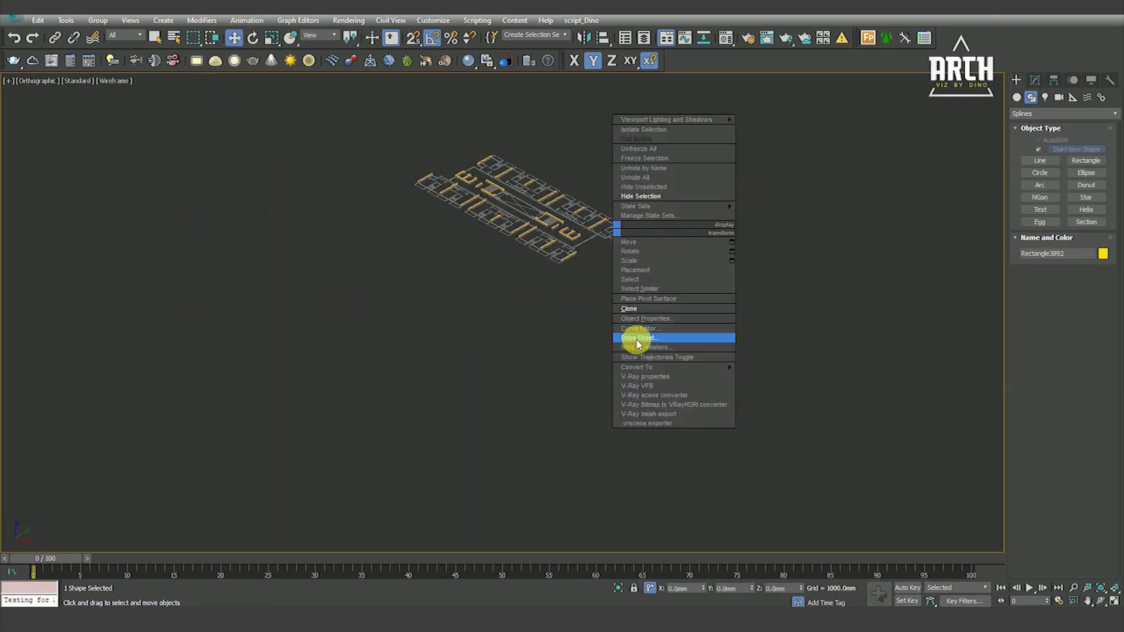
pyautogui.click(647, 289)
pyautogui.press('z')
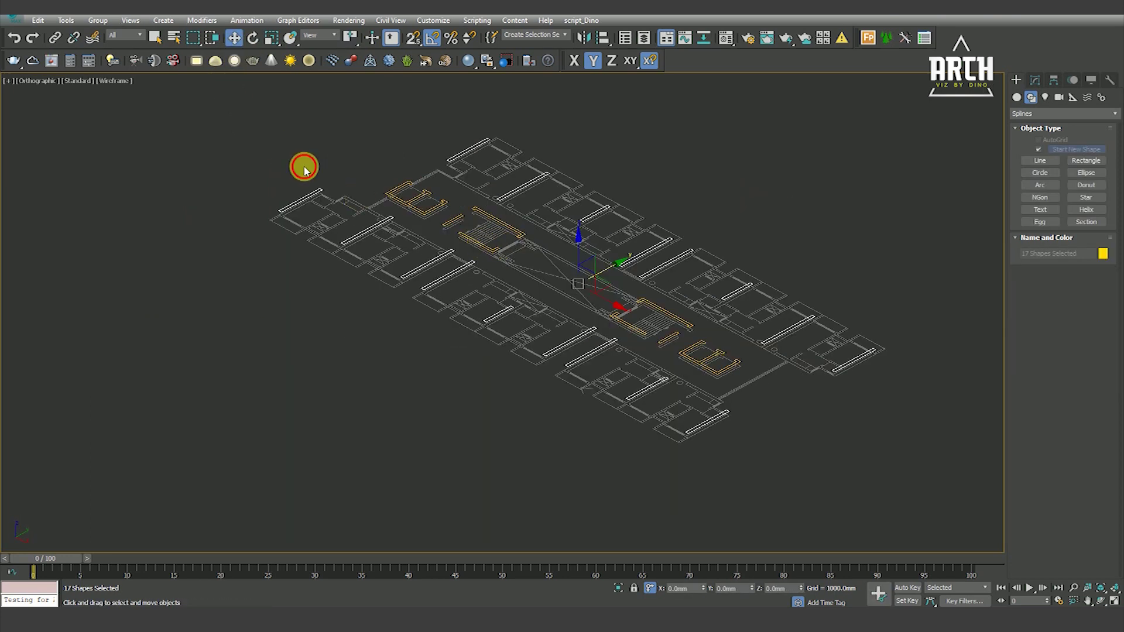
pyautogui.scroll(-3, 546, 319)
pyautogui.click(109, 21)
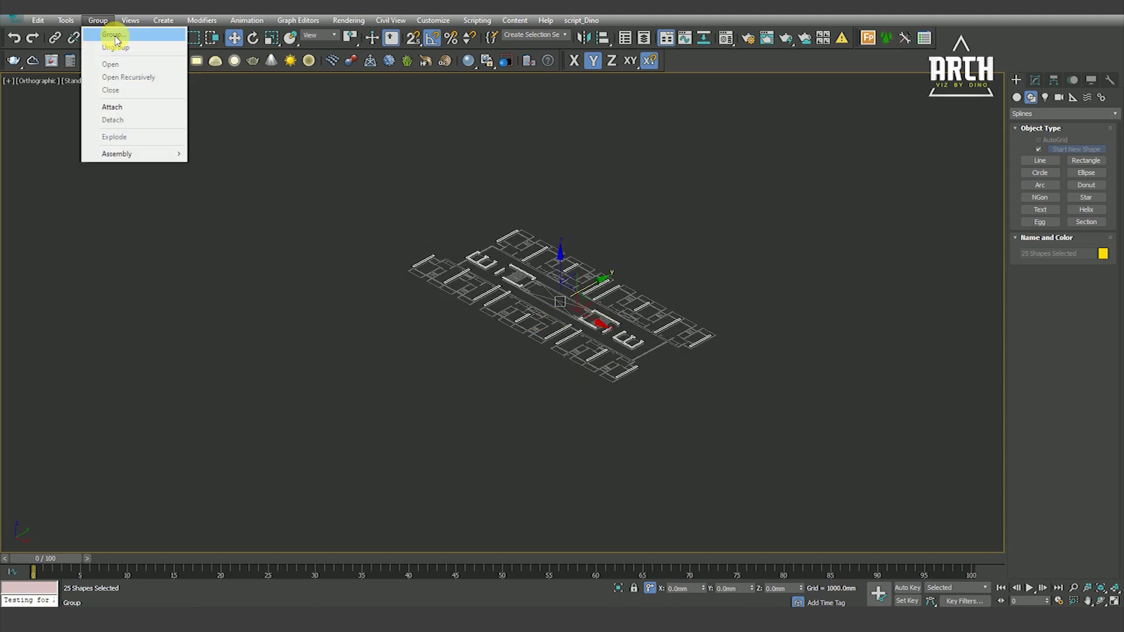
pyautogui.click(571, 329)
# Extrude the wall group 2900 mm high and check it in the Front view.
pyautogui.click(1035, 80)
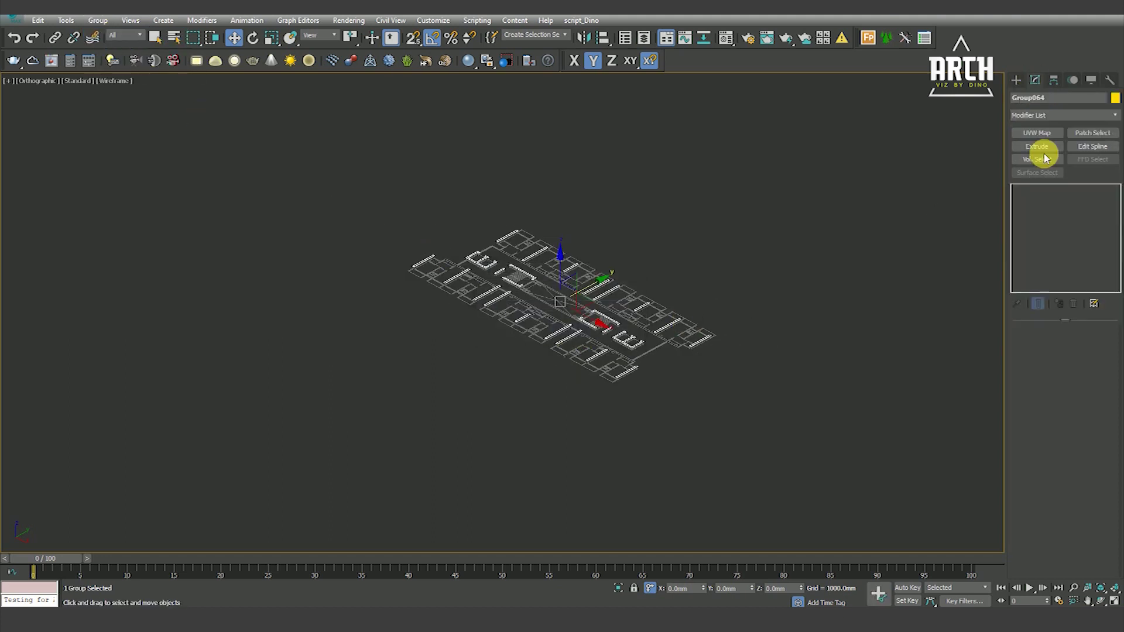
pyautogui.click(1037, 146)
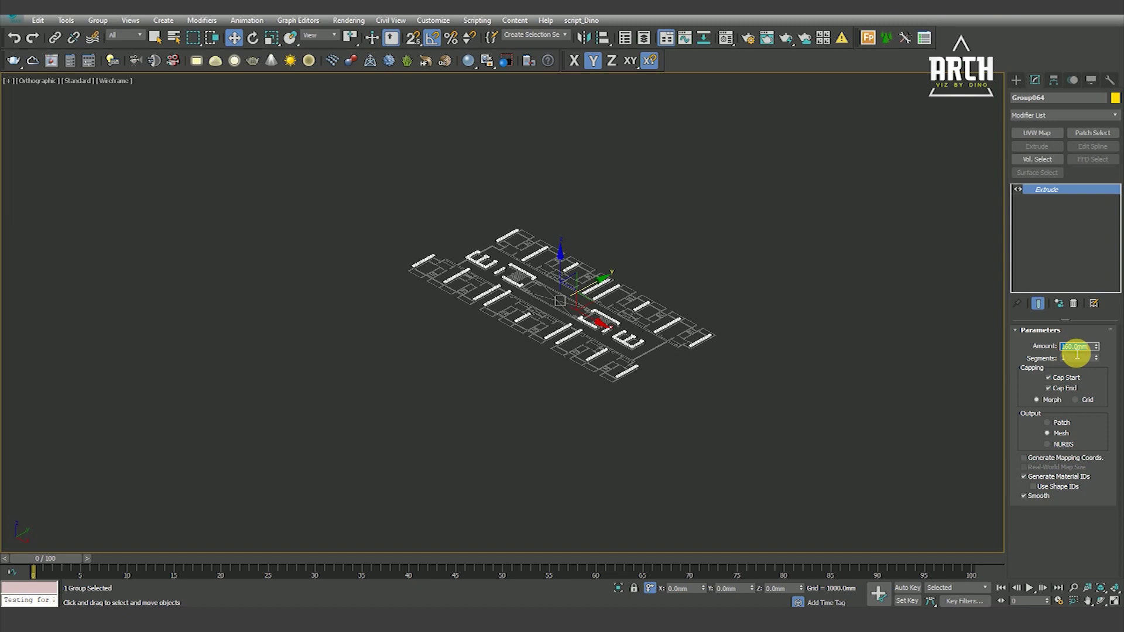
pyautogui.write('2500')
pyautogui.write('2900')
pyautogui.press('Return')
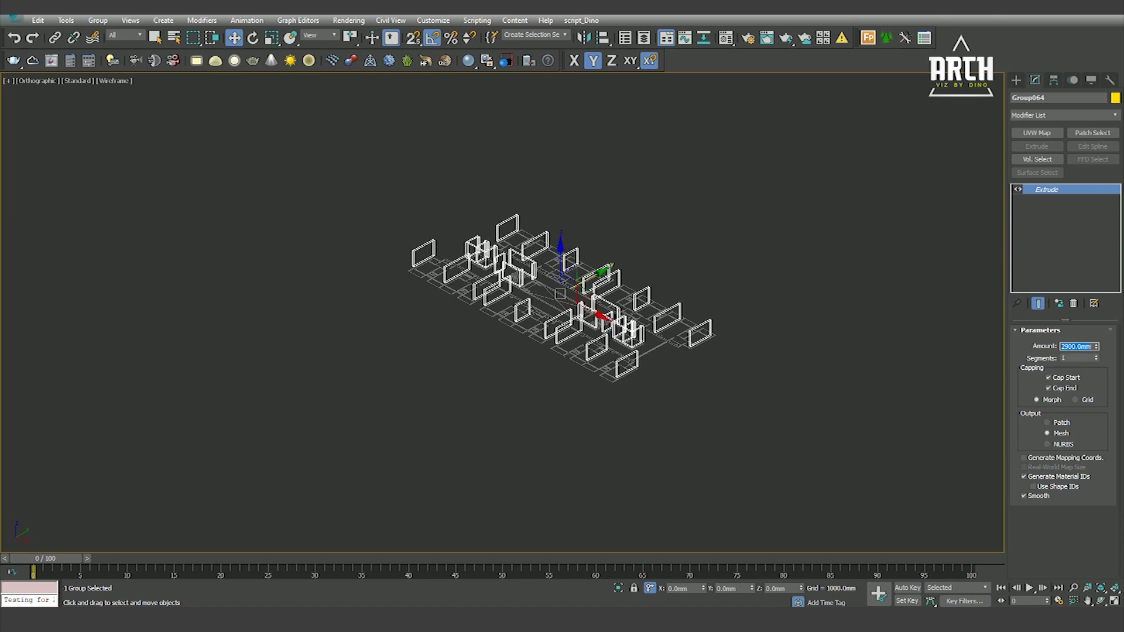
pyautogui.press('f')
pyautogui.press('z')
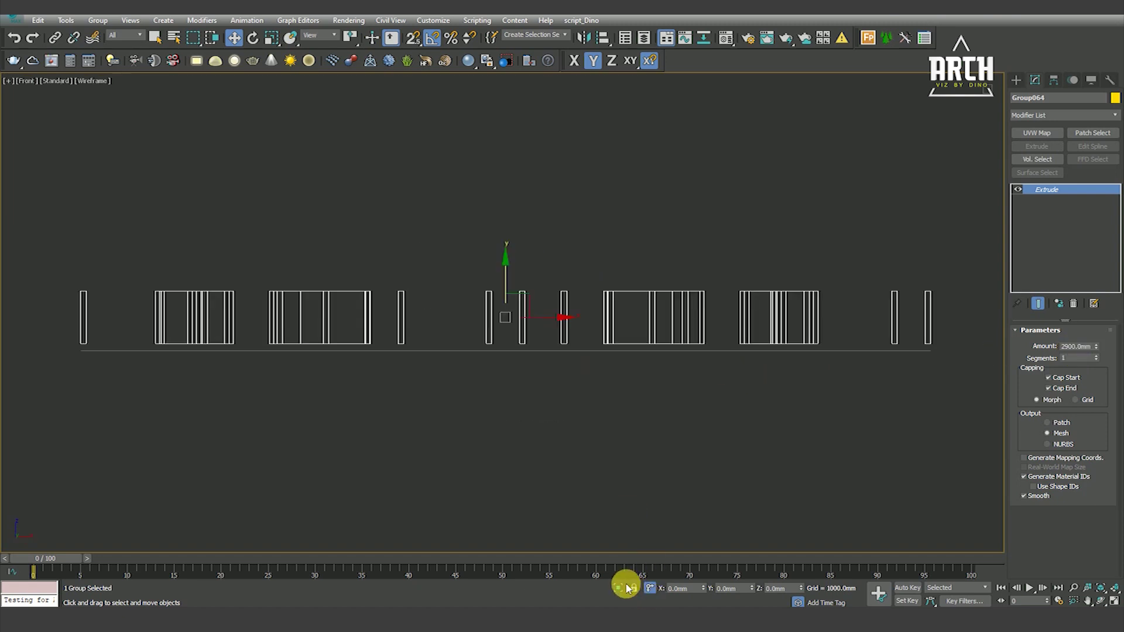
# Inspect the shaded walls in 3D, then return to a wireframe Top view.
pyautogui.rightClick(589, 398)
pyautogui.click(596, 351)
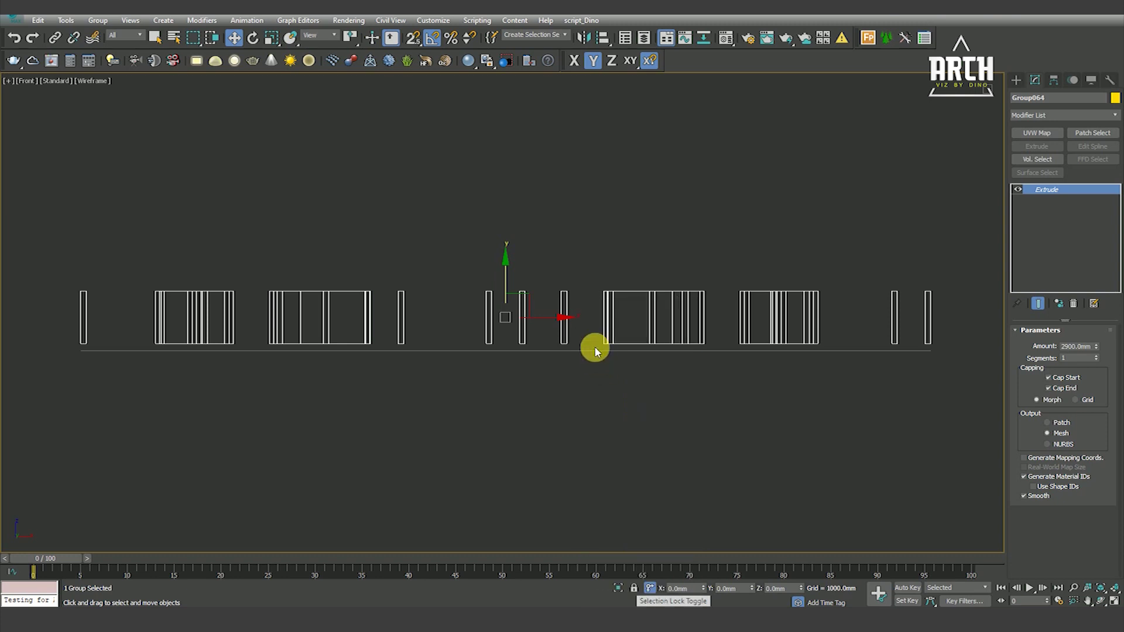
pyautogui.scroll(2, 574, 291)
pyautogui.press('F3')
pyautogui.scroll(-4, 565, 291)
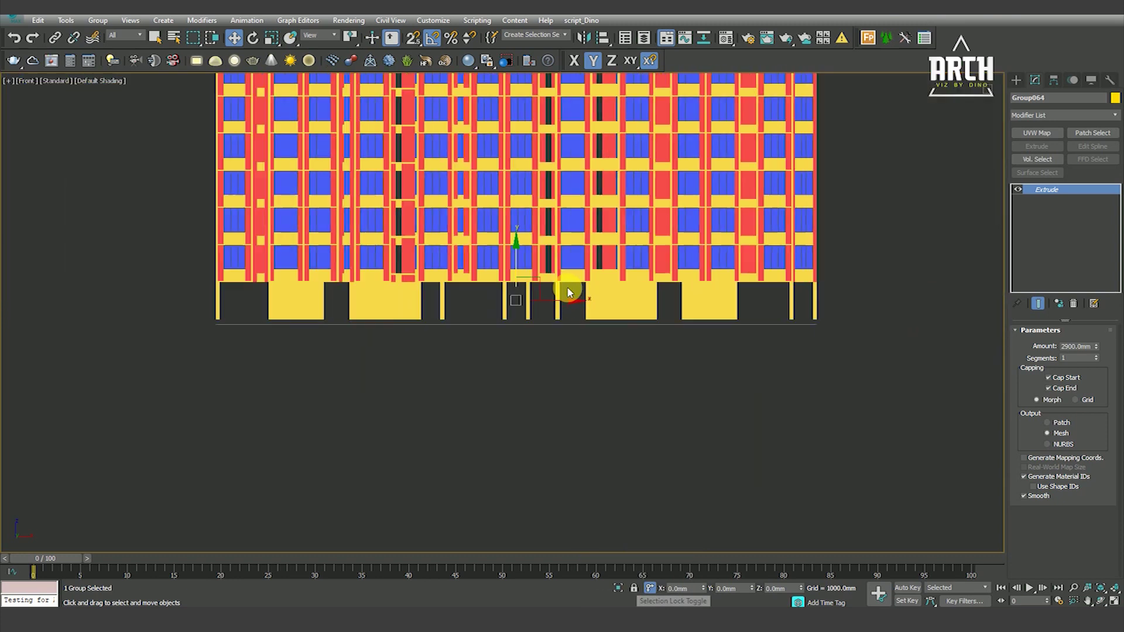
pyautogui.keyDown('alt'); pyautogui.moveTo(566, 287); pyautogui.dragTo(592, 316, button='middle'); pyautogui.keyUp('alt')
pyautogui.click(636, 421)
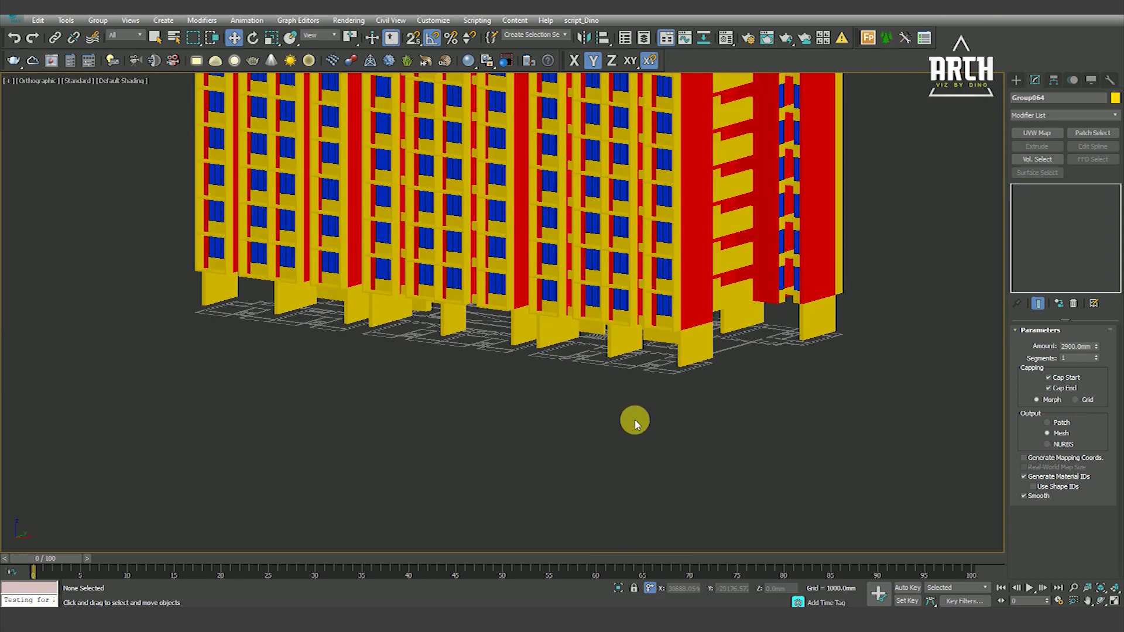
pyautogui.press('t')
pyautogui.scroll(3, 538, 316)
pyautogui.scroll(-4, 529, 283)
pyautogui.press('F3')
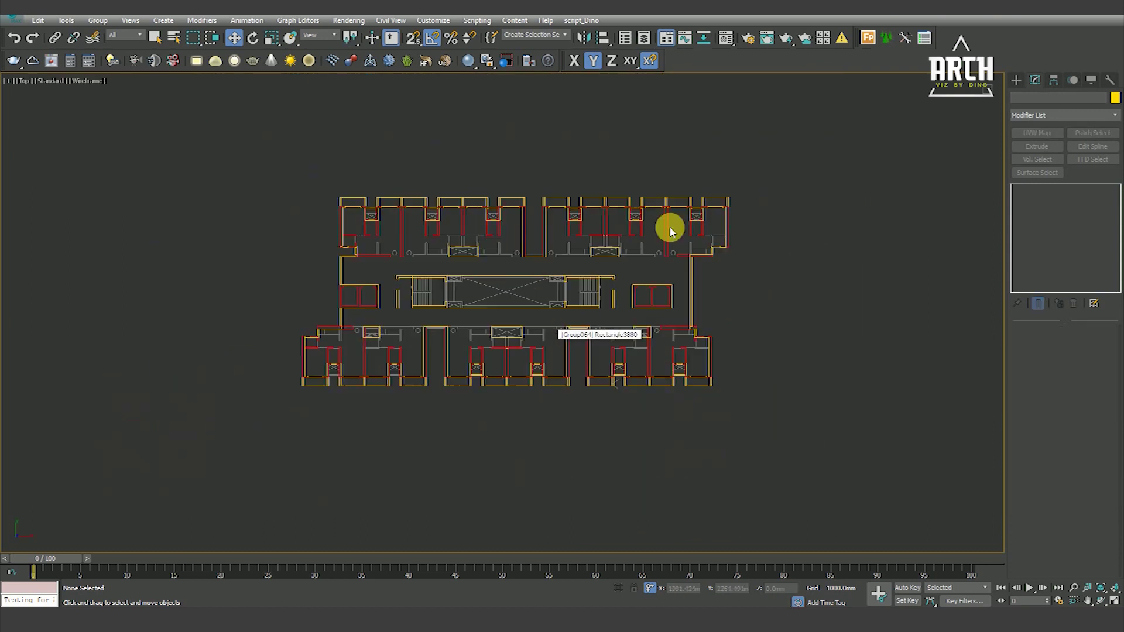
pyautogui.click(1015, 83)
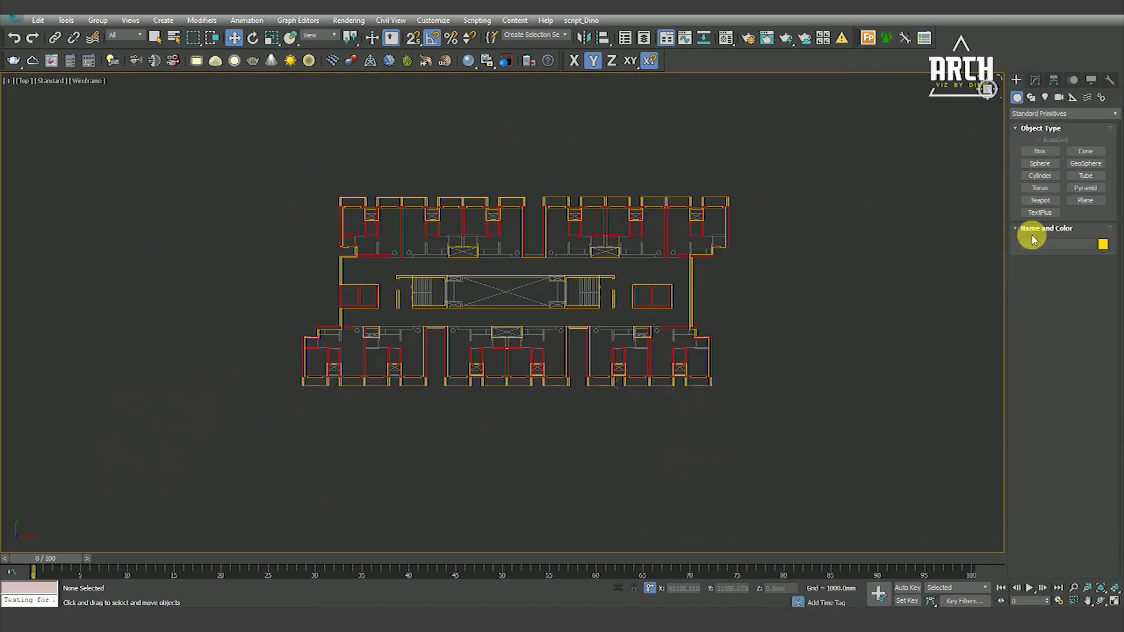
# Draw a large Plane around the floor plan in Top view and nudge it into place.
pyautogui.click(1086, 201)
pyautogui.scroll(-3, 375, 275)
pyautogui.scroll(-2, 359, 252)
pyautogui.moveTo(192, 152); pyautogui.dragTo(578, 465)
pyautogui.click(234, 37)
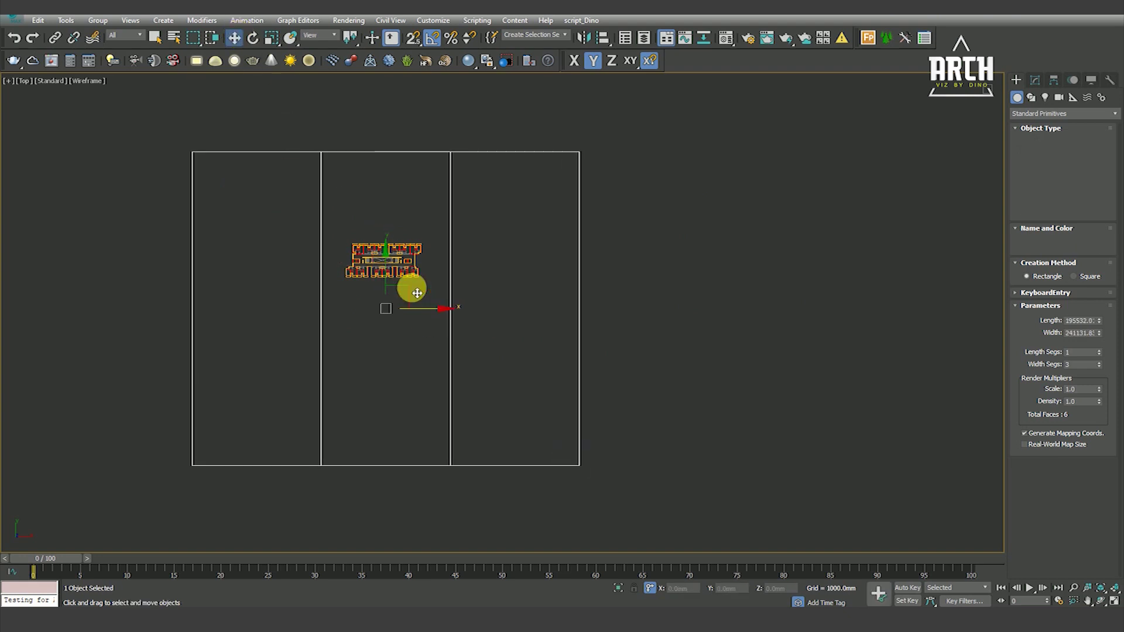
pyautogui.moveTo(417, 292); pyautogui.dragTo(419, 277)
# Set the plane's Width Segs to 1 and restore the two-viewport layout with a wireframe Top view.
pyautogui.click(1035, 82)
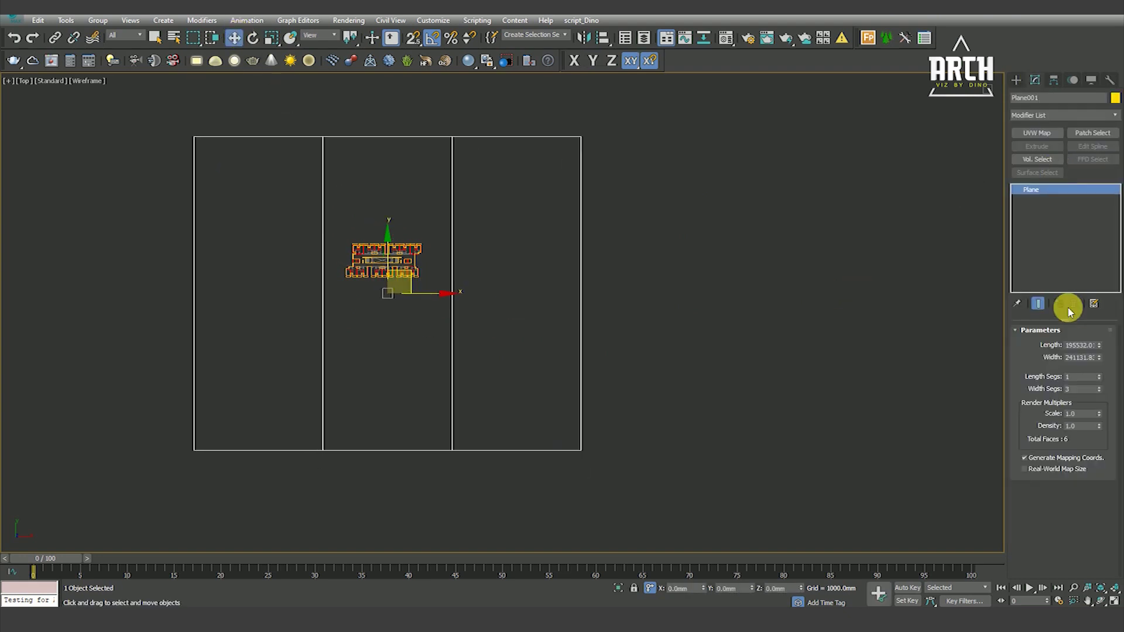
pyautogui.click(1099, 392)
pyautogui.click(1099, 392)
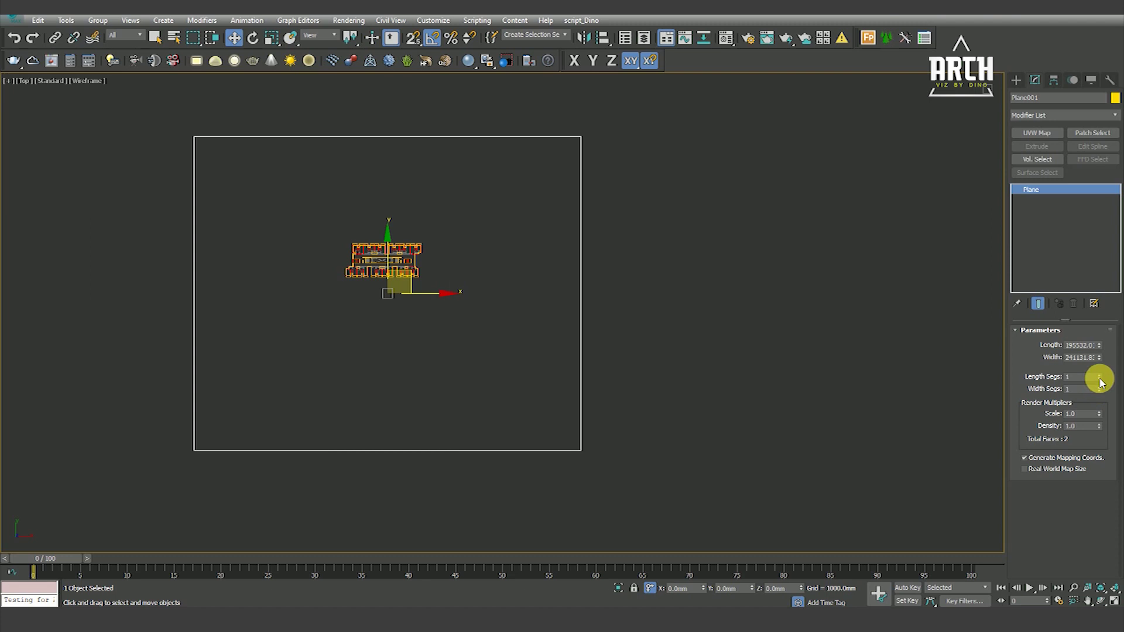
pyautogui.click(832, 335)
pyautogui.hotkey('alt', 'w')
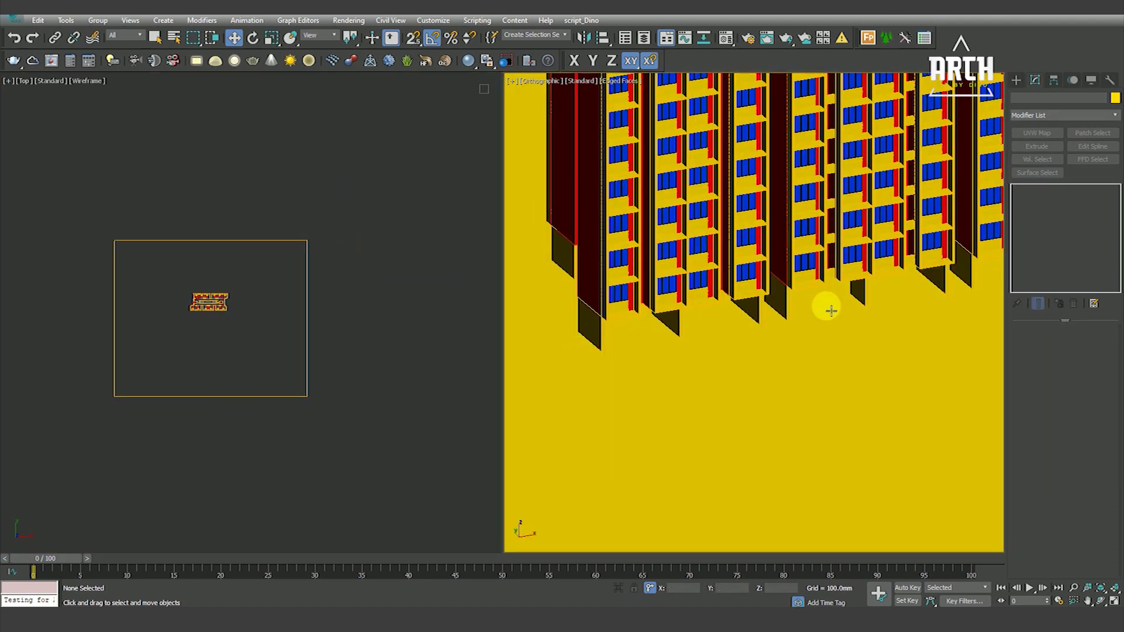
pyautogui.press('t')
pyautogui.press('F3')
# Create a physical camera in Top view aimed at the building.
pyautogui.click(1019, 81)
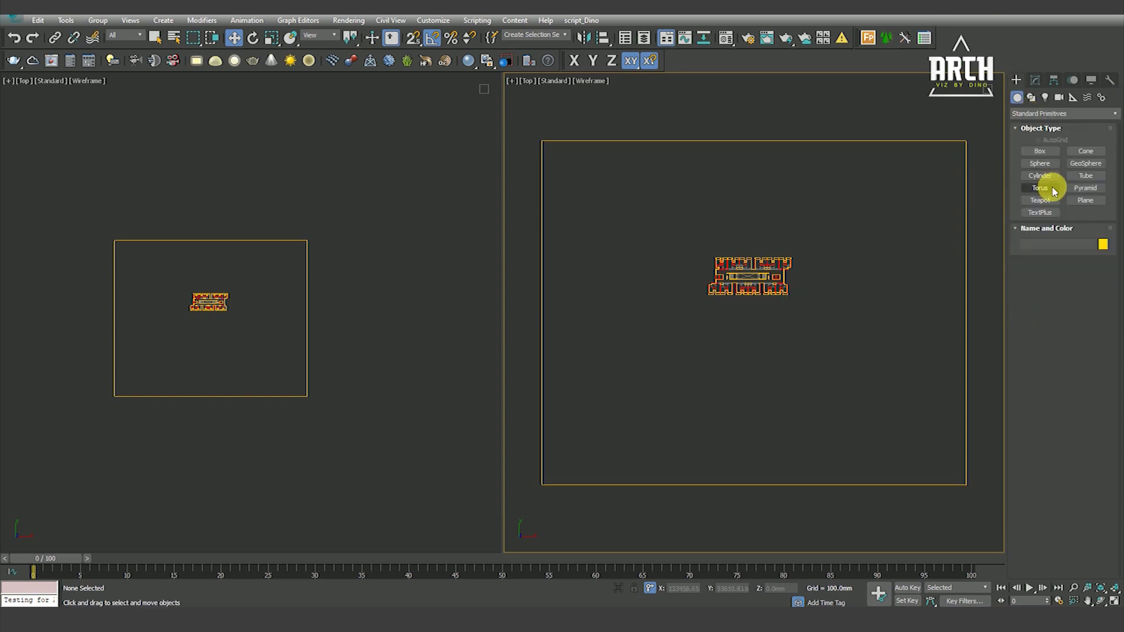
pyautogui.click(1058, 98)
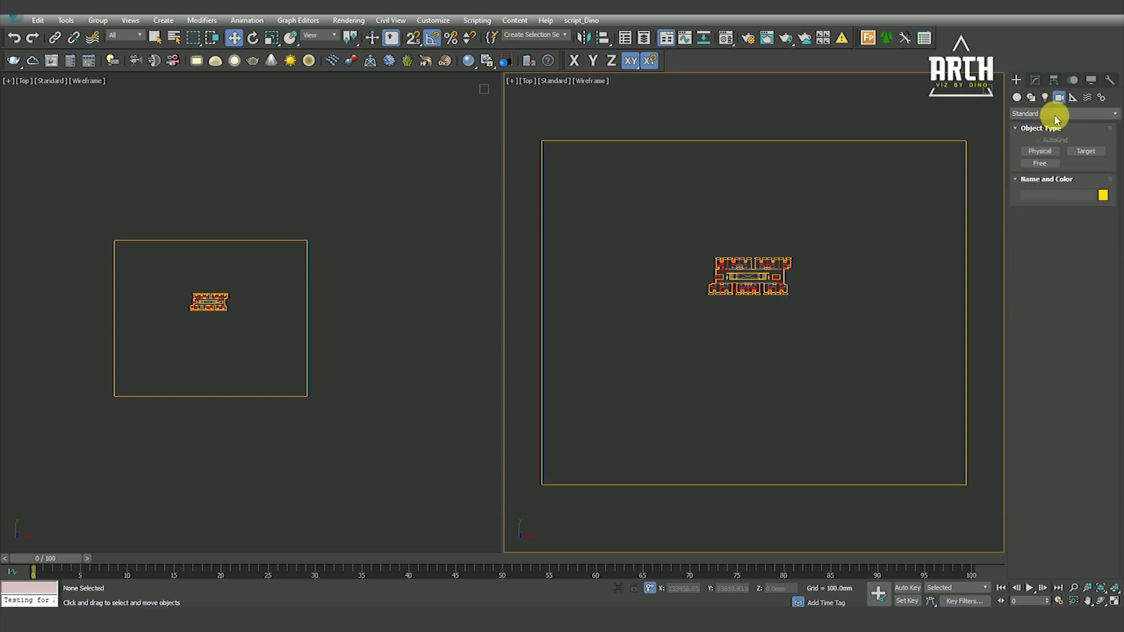
pyautogui.click(1039, 121)
pyautogui.click(1041, 151)
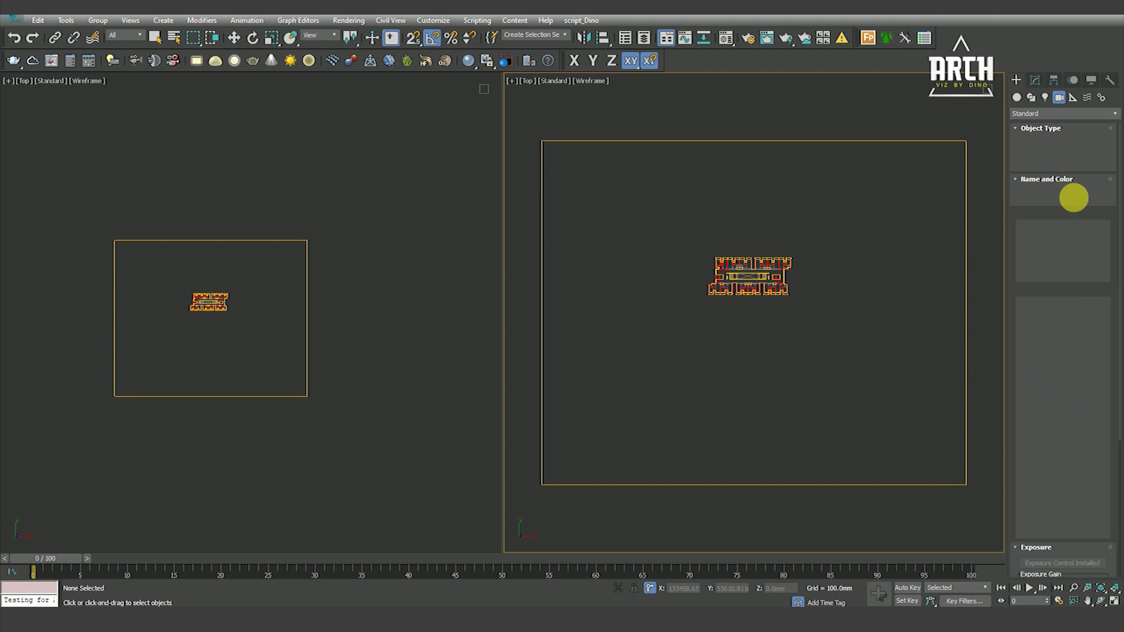
pyautogui.moveTo(759, 321); pyautogui.dragTo(768, 328, button='middle')
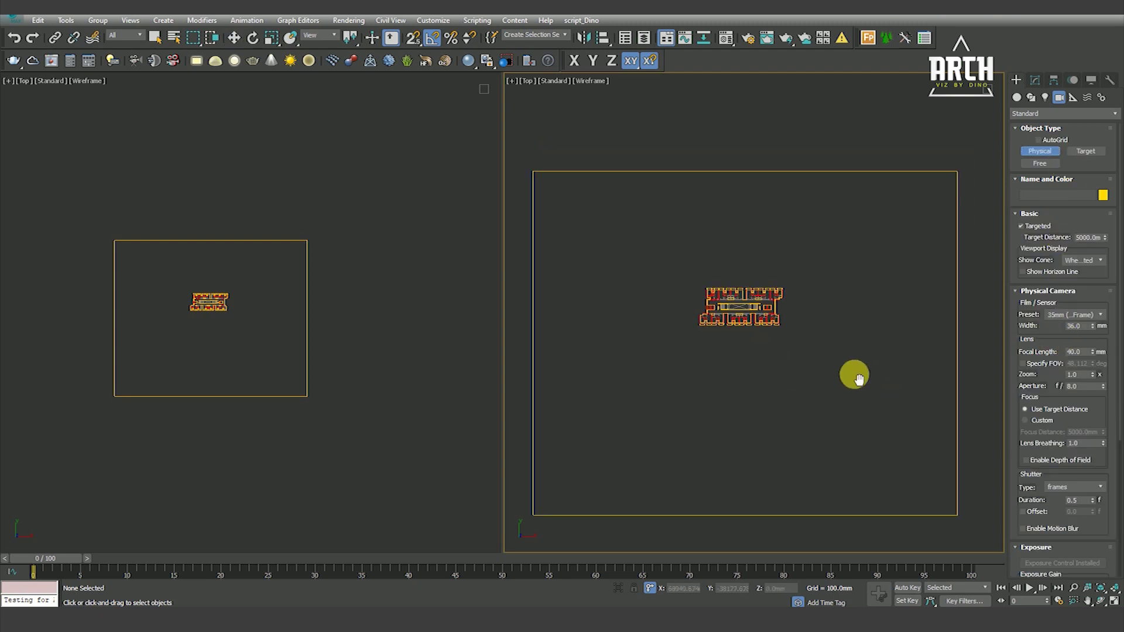
pyautogui.scroll(2, 815, 389)
pyautogui.moveTo(886, 459); pyautogui.dragTo(699, 262)
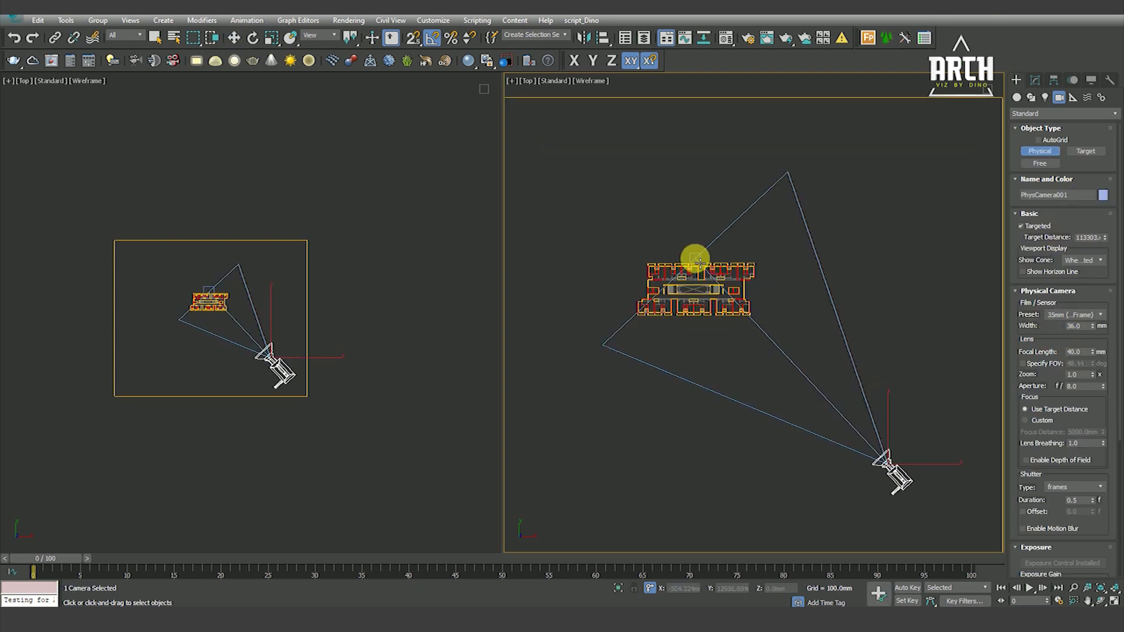
# Move the camera nearer the tower and show its safe-framed view in the left viewport.
pyautogui.click(235, 38)
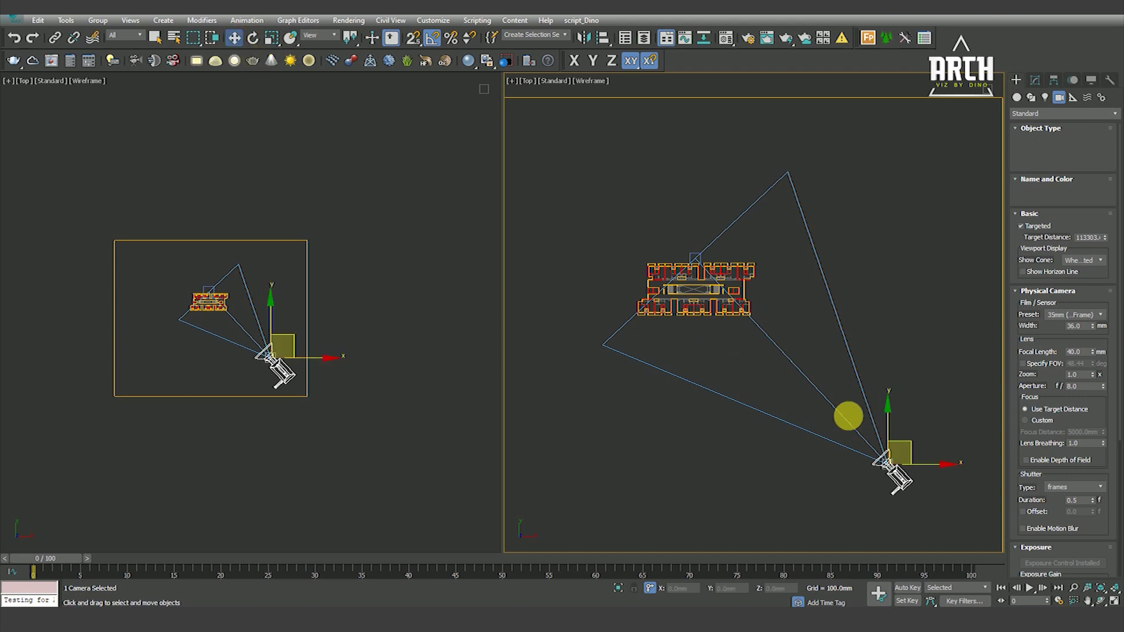
pyautogui.moveTo(901, 438); pyautogui.dragTo(832, 429)
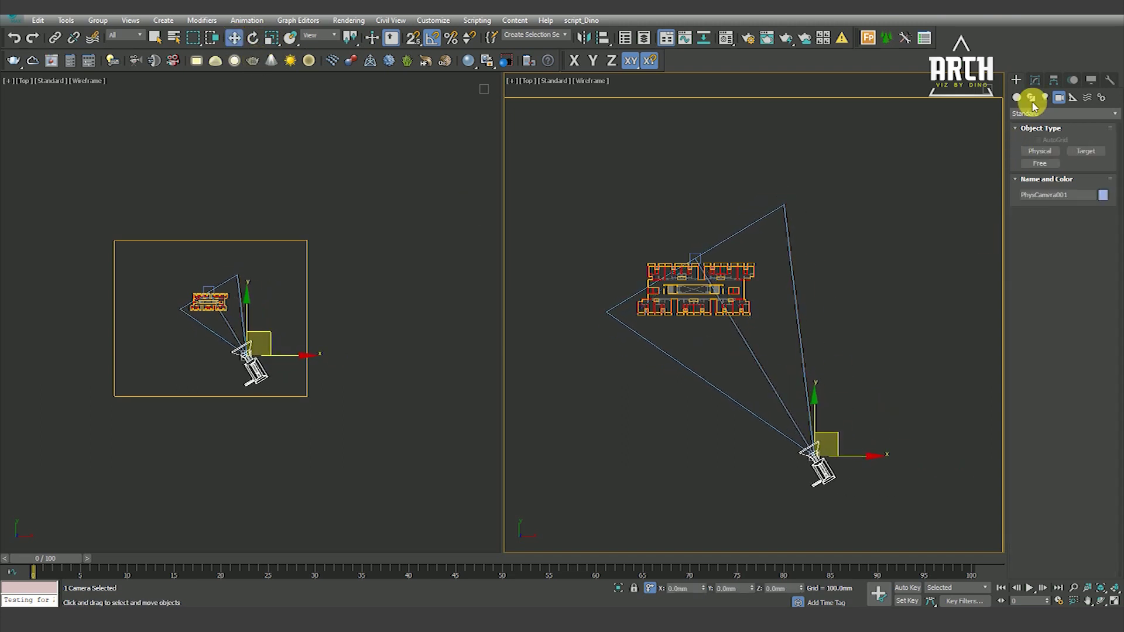
pyautogui.click(1035, 80)
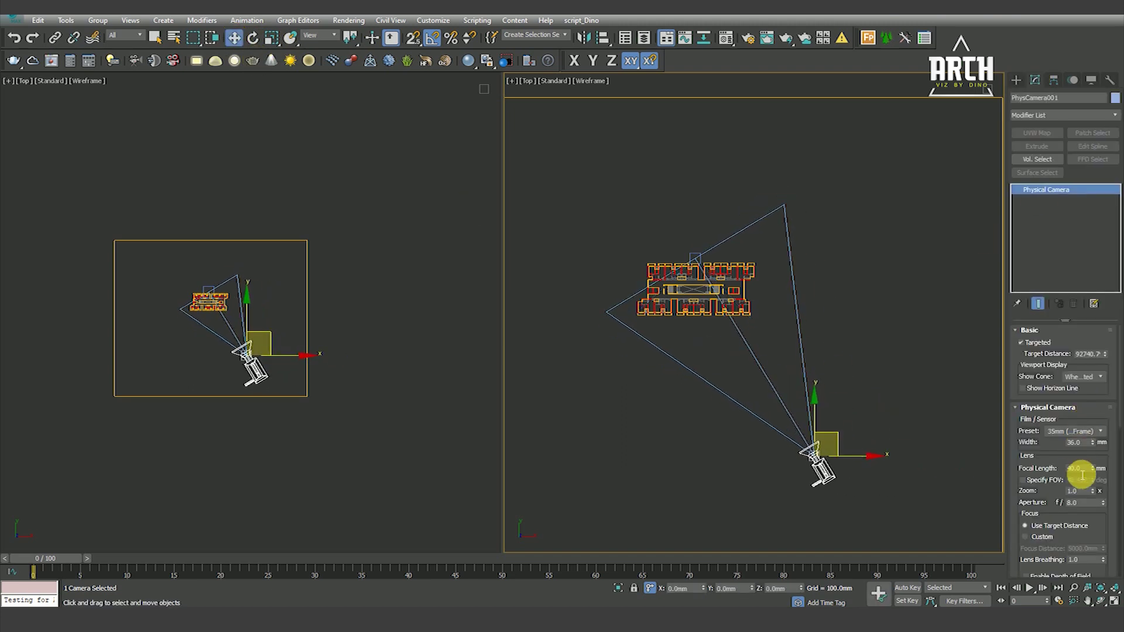
pyautogui.click(434, 441)
pyautogui.press('c')
pyautogui.hotkey('shift', 'f')
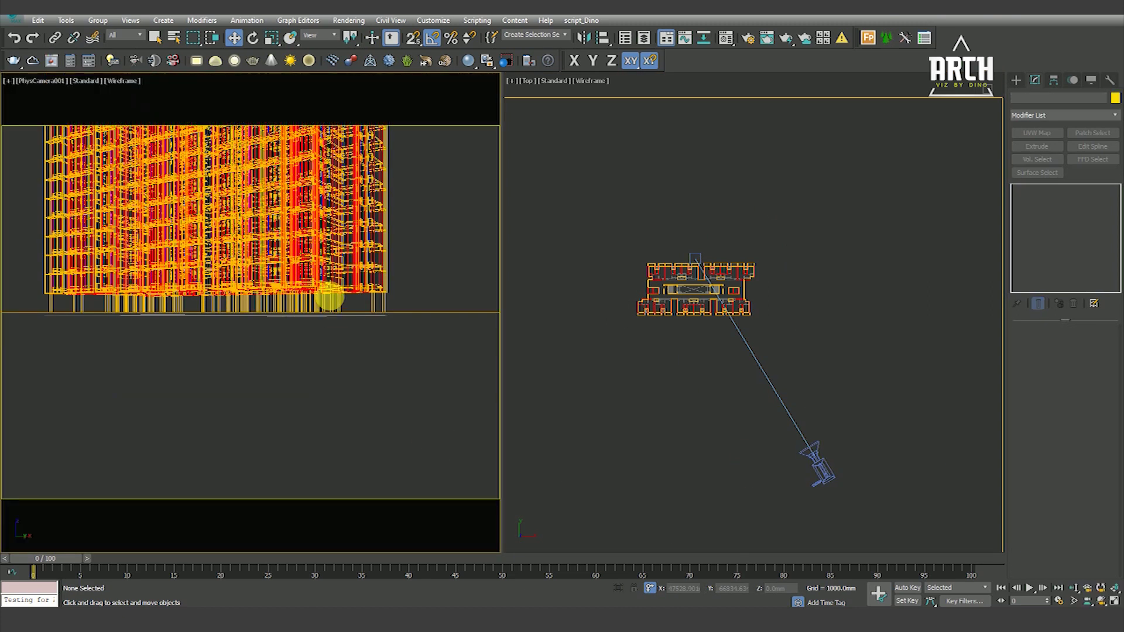
pyautogui.click(348, 21)
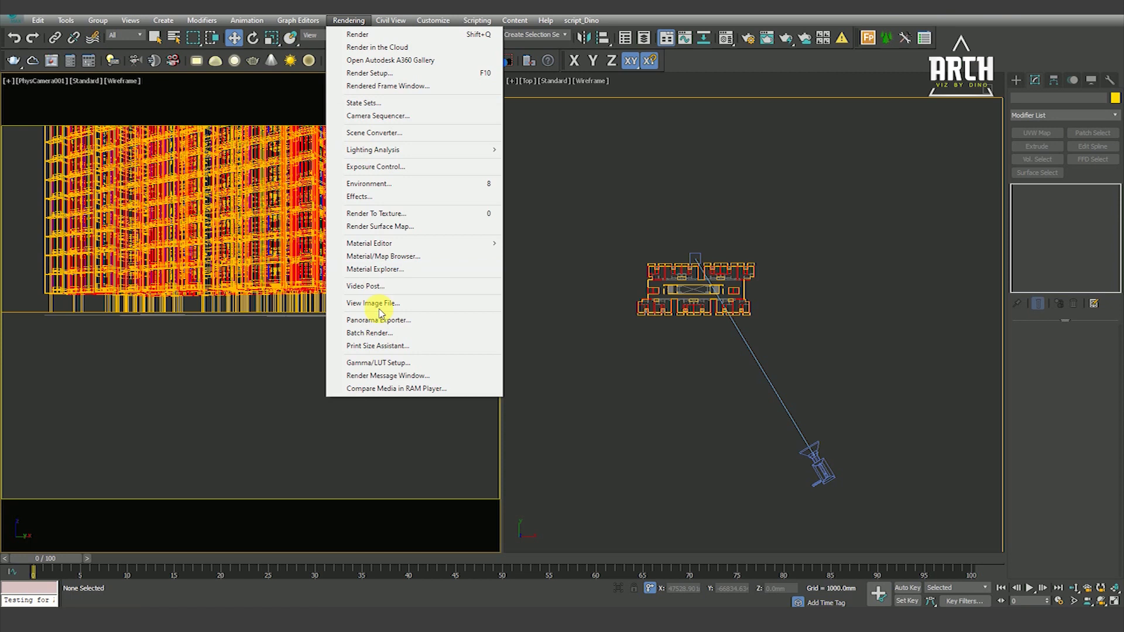
# Set a 480×640 portrait output with the Print Size Assistant and open Render Setup.
pyautogui.click(389, 346)
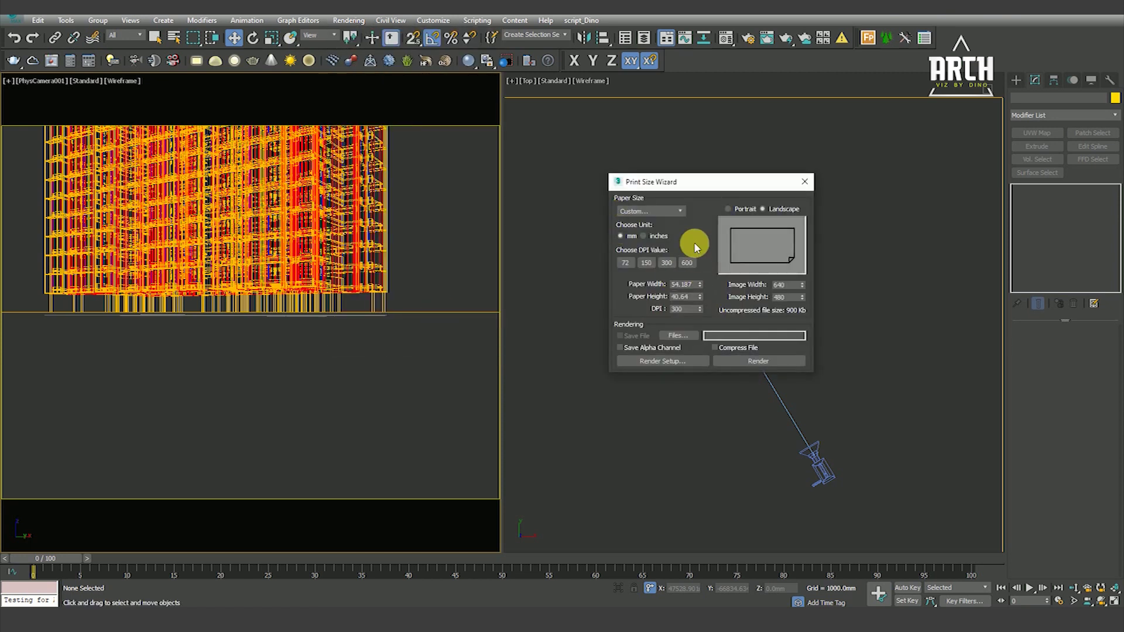
pyautogui.click(732, 211)
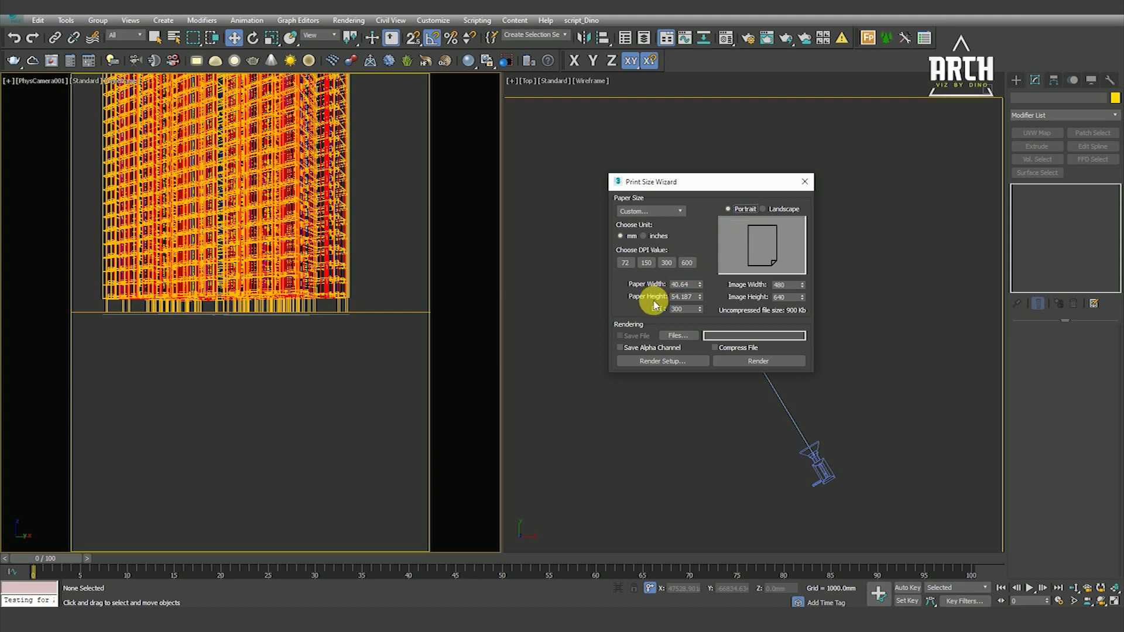
pyautogui.click(662, 361)
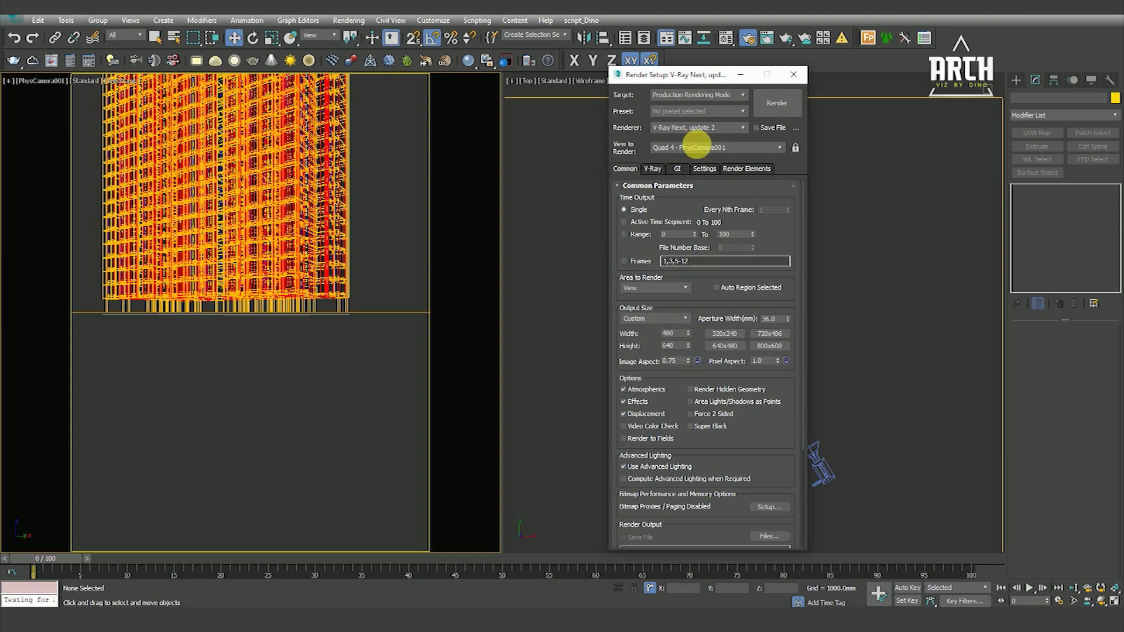
pyautogui.moveTo(693, 80); pyautogui.dragTo(458, 113)
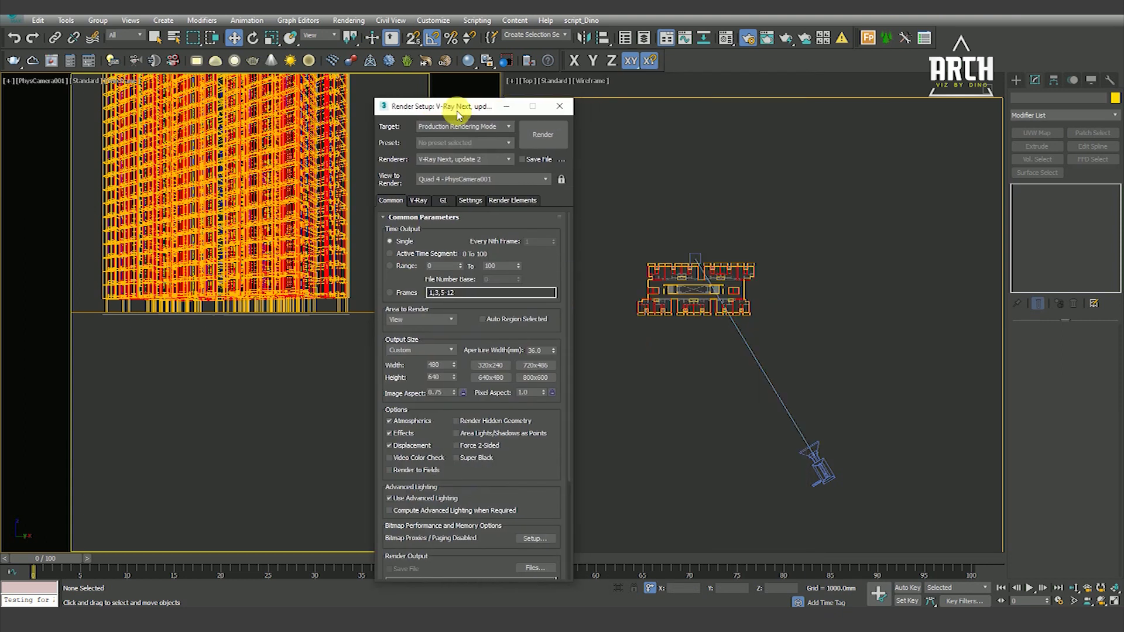
# Raise the camera with an offset move in the Front view.
pyautogui.click(794, 420)
pyautogui.press('f')
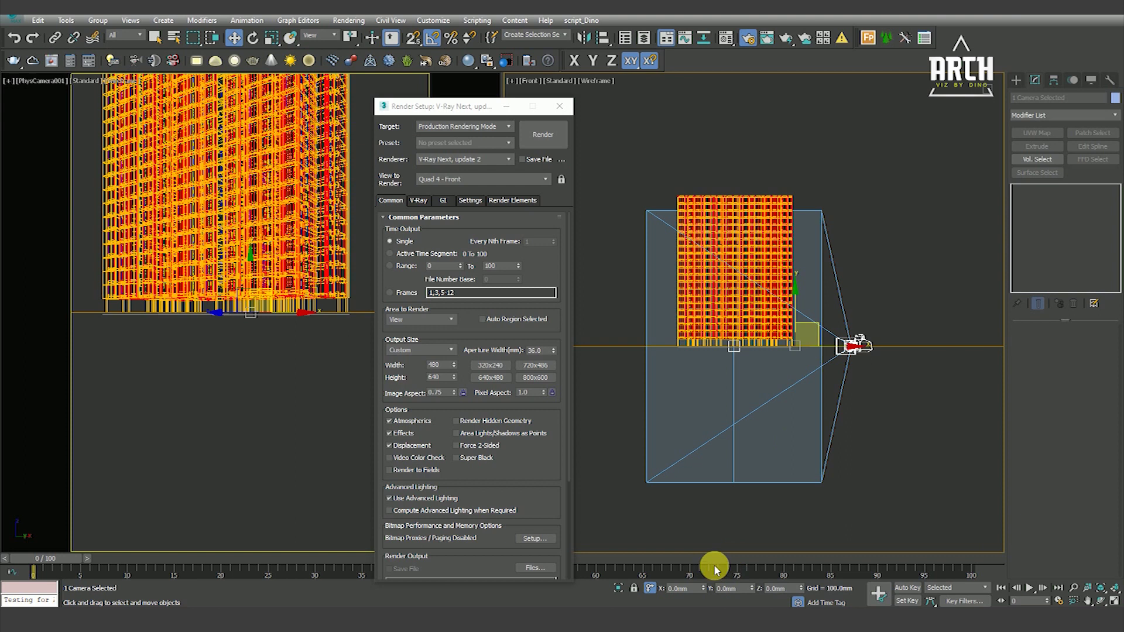
pyautogui.click(650, 589)
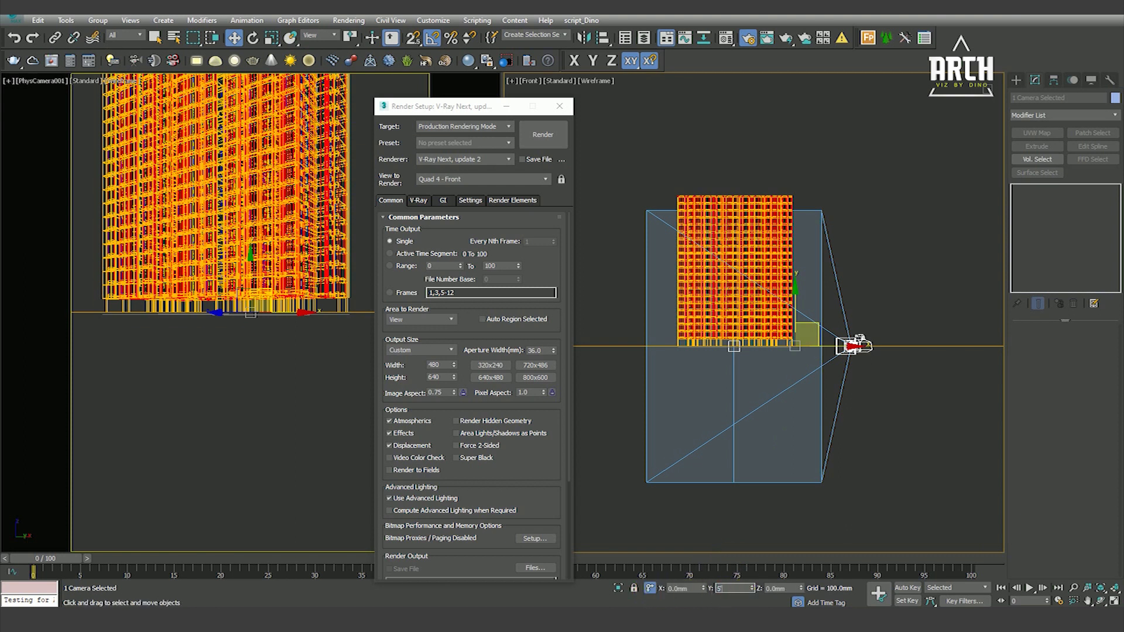
pyautogui.press('Return')
pyautogui.click(909, 404)
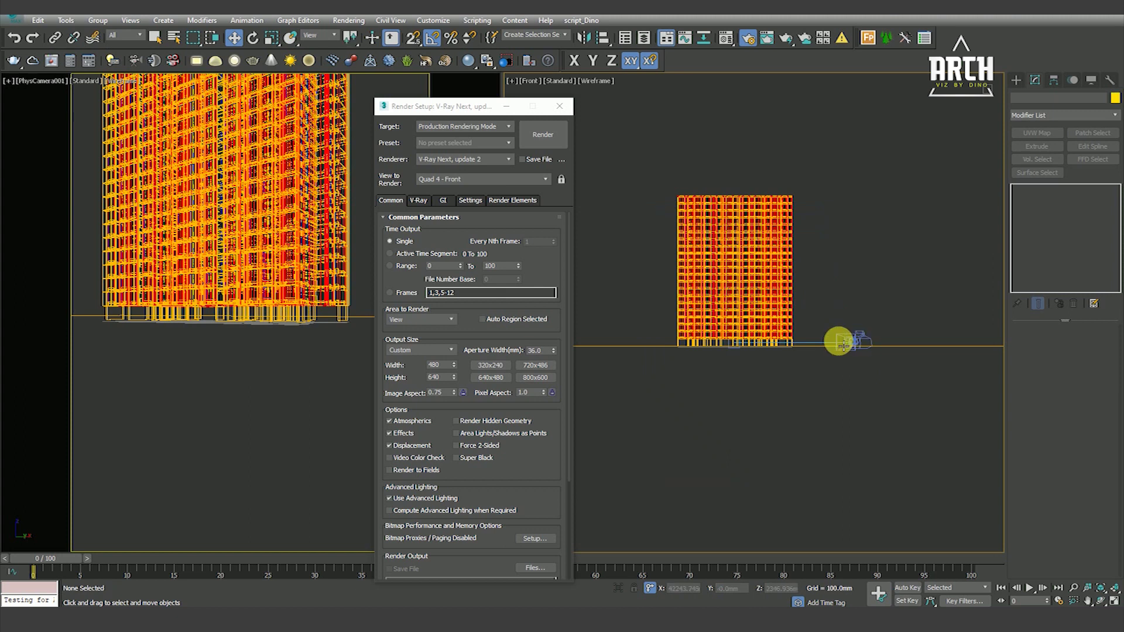
# Select the camera target and move it higher up the tower.
pyautogui.click(838, 342)
pyautogui.rightClick(800, 333)
pyautogui.click(800, 333)
pyautogui.moveTo(740, 313); pyautogui.dragTo(732, 216)
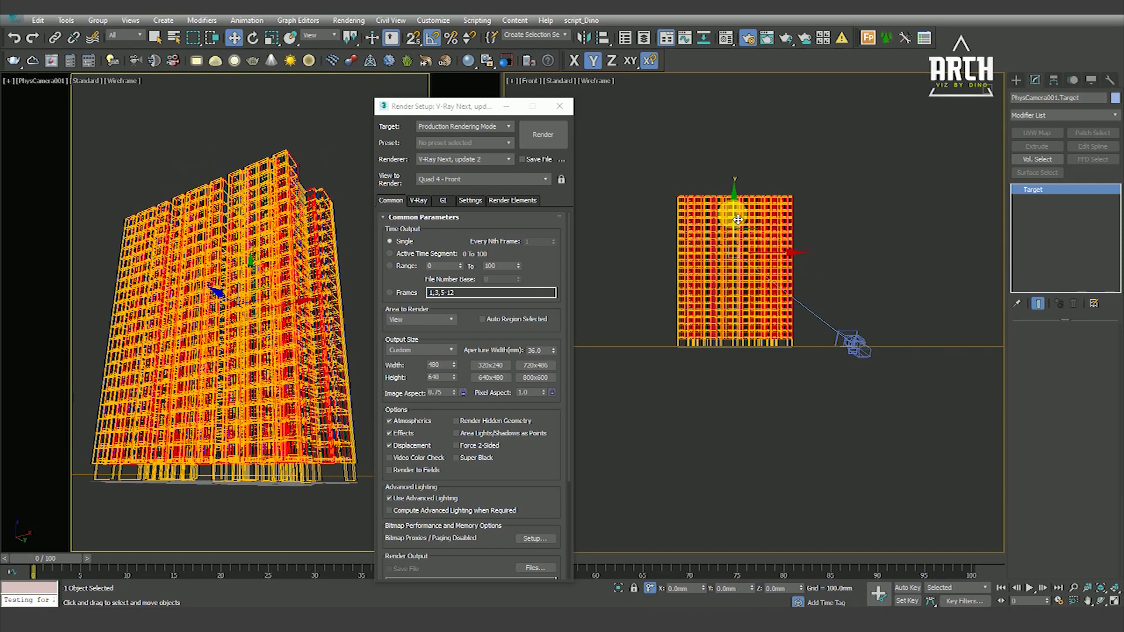
pyautogui.rightClick(731, 218)
pyautogui.click(703, 201)
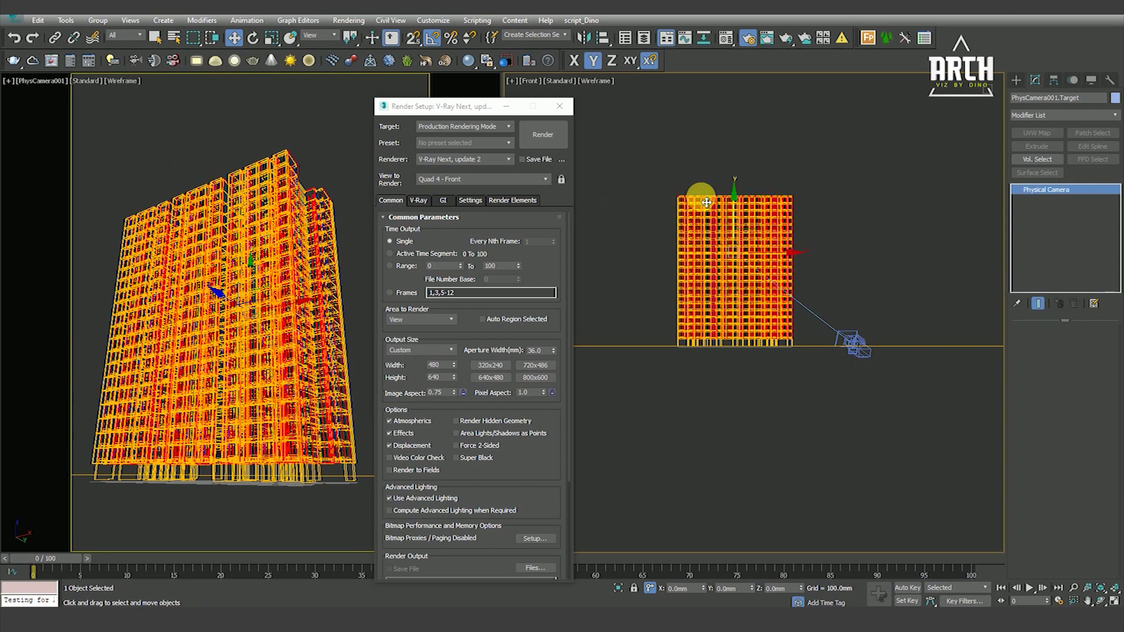
# Enable Auto Vertical Tilt Correction in the camera's Perspective Control.
pyautogui.moveTo(1049, 473); pyautogui.dragTo(1046, 395)
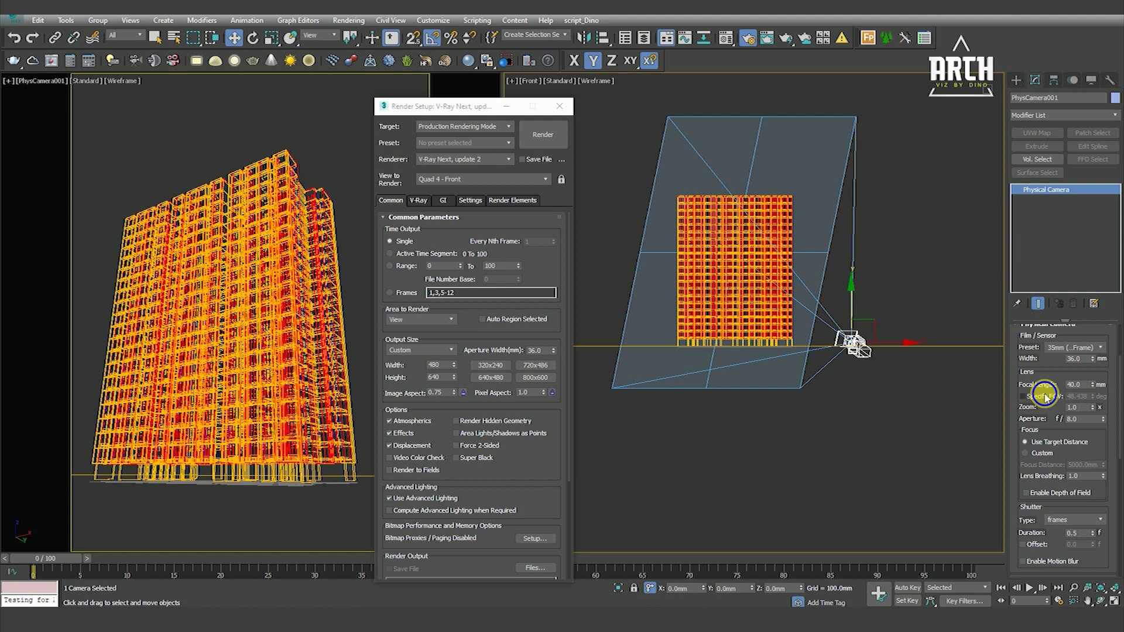
pyautogui.rightClick(1048, 383)
pyautogui.click(1048, 394)
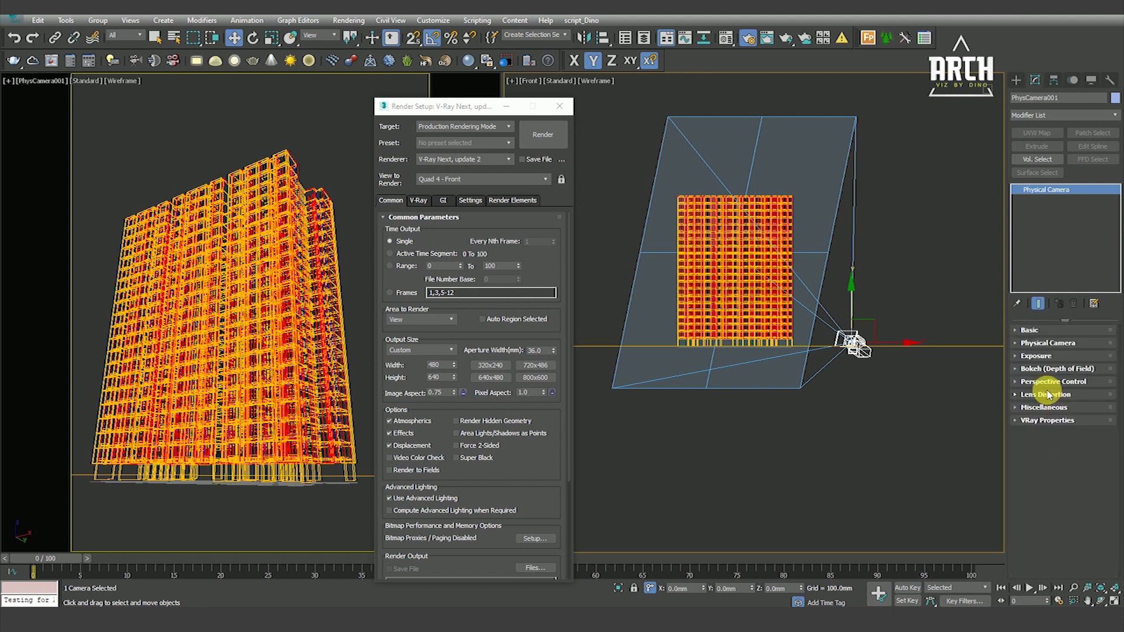
pyautogui.click(1047, 382)
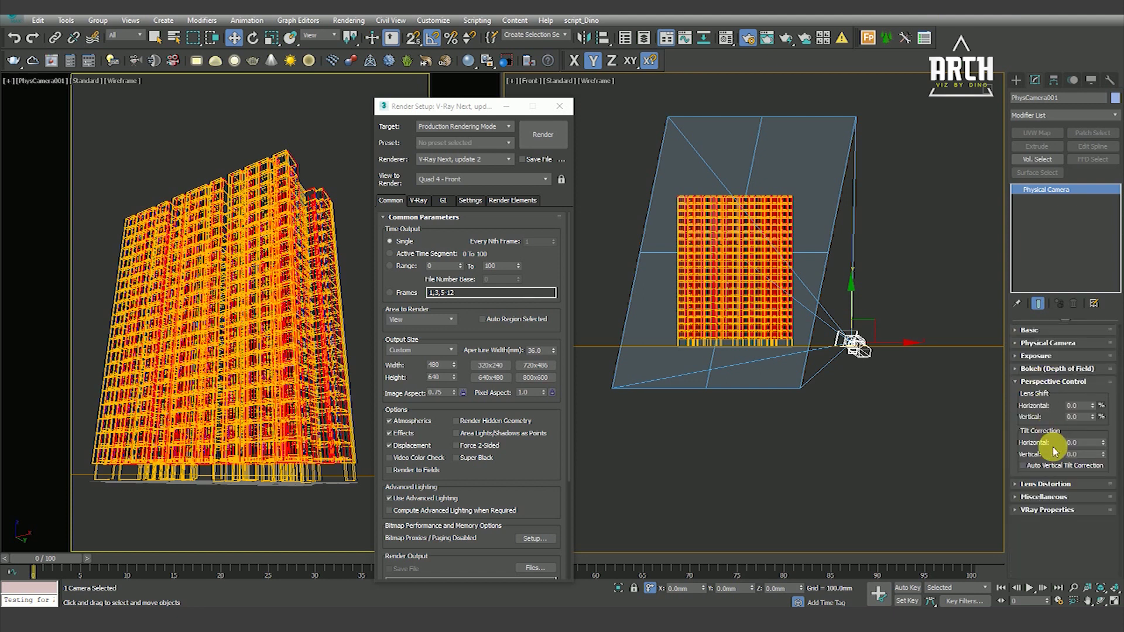
pyautogui.click(1043, 467)
pyautogui.click(866, 454)
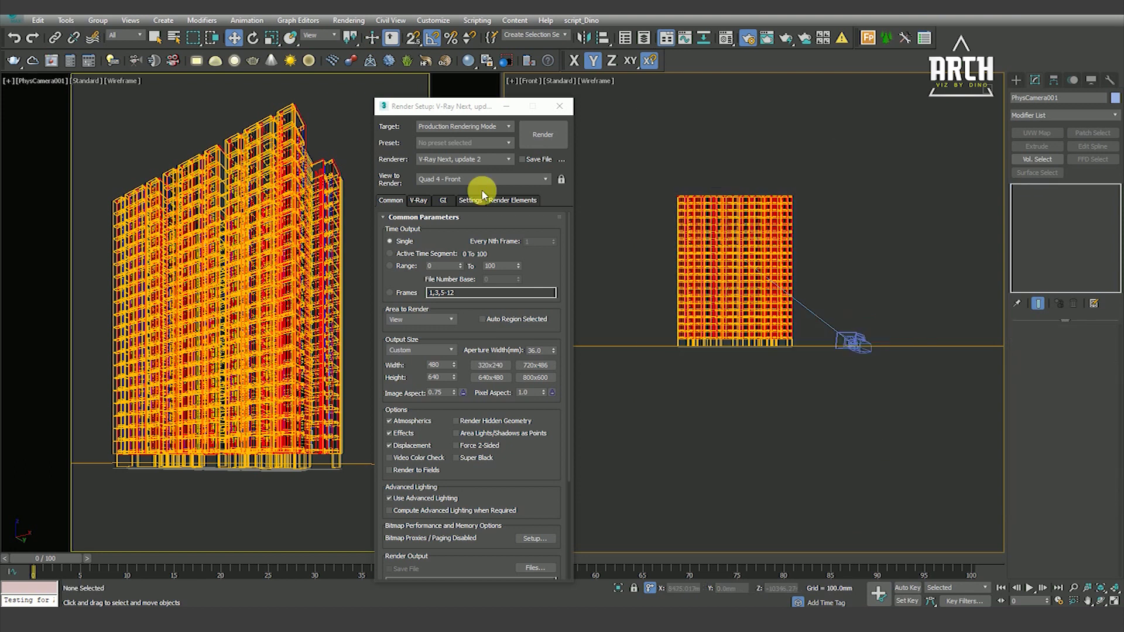
pyautogui.moveTo(449, 111); pyautogui.dragTo(602, 114)
# Truck the camera view, switch it to Clay shading, close Render Setup and maximize it.
pyautogui.click(359, 191)
pyautogui.press('F3')
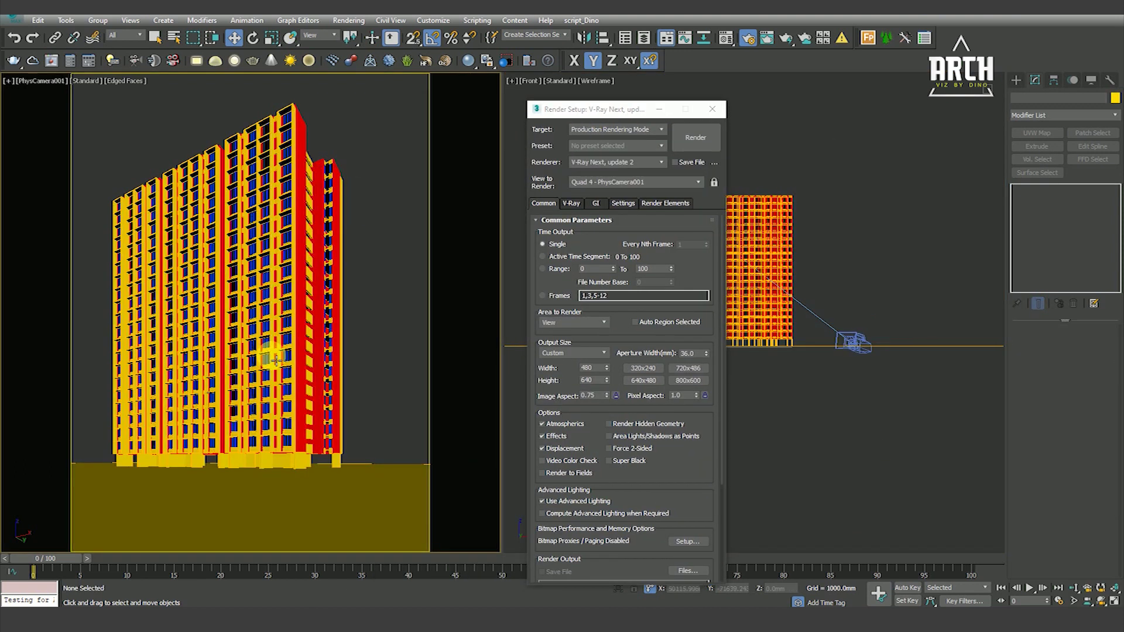
pyautogui.moveTo(276, 368); pyautogui.dragTo(300, 367, button='middle')
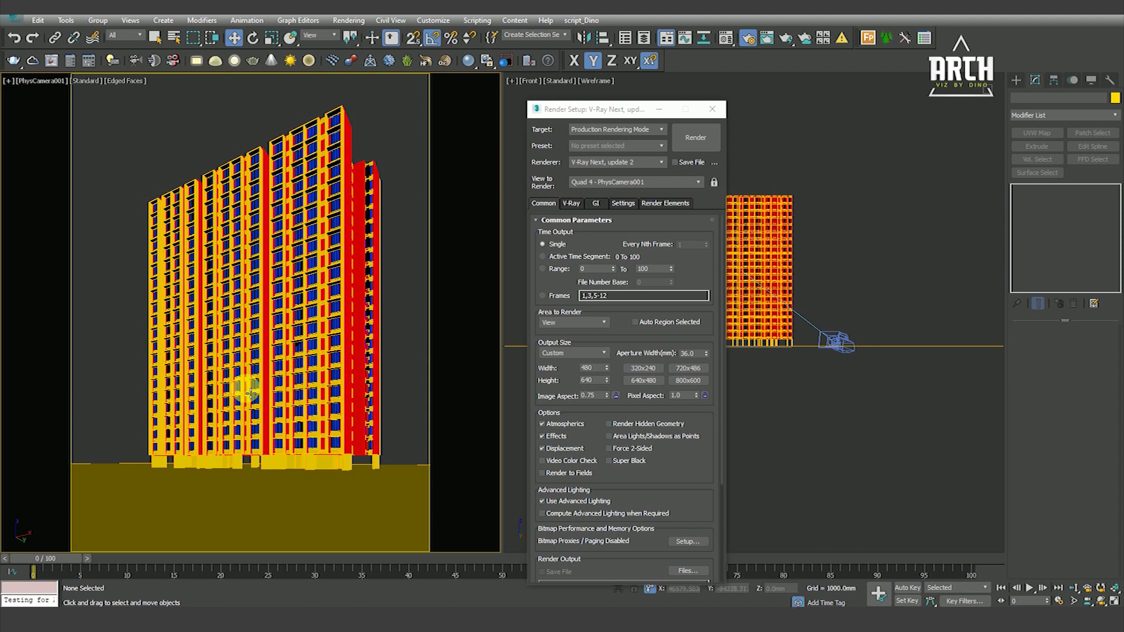
pyautogui.click(122, 85)
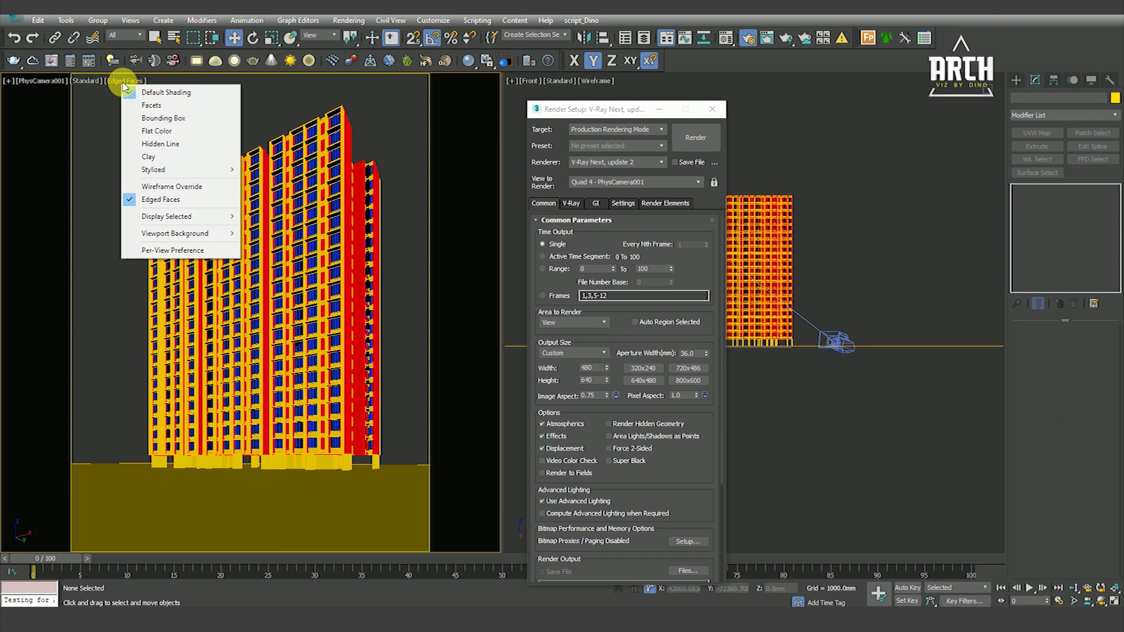
pyautogui.click(161, 158)
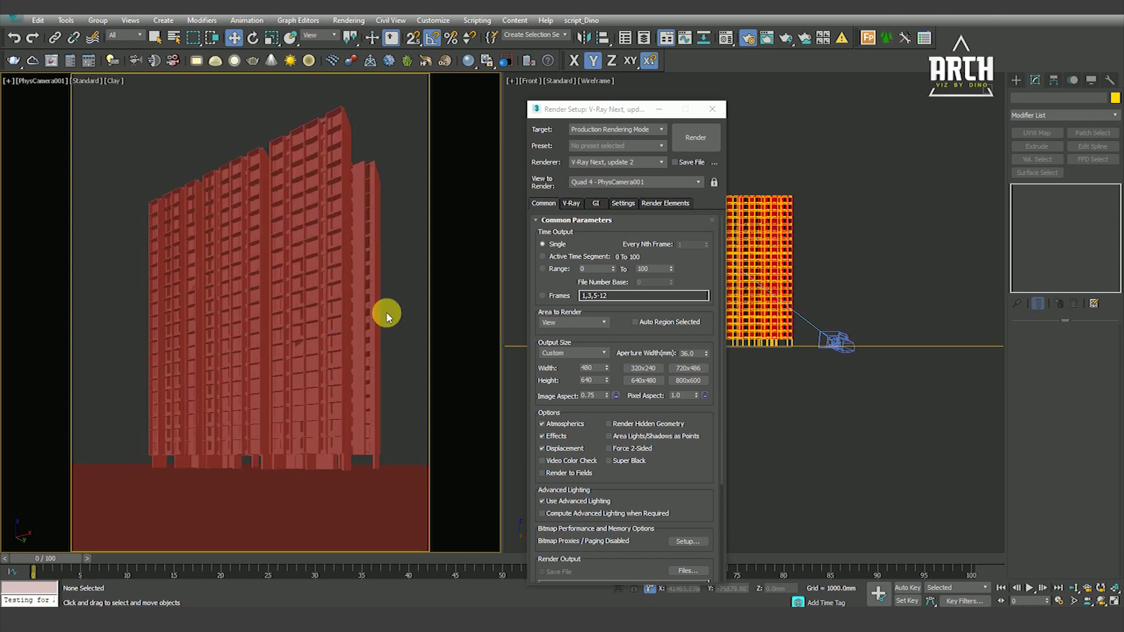
pyautogui.click(713, 110)
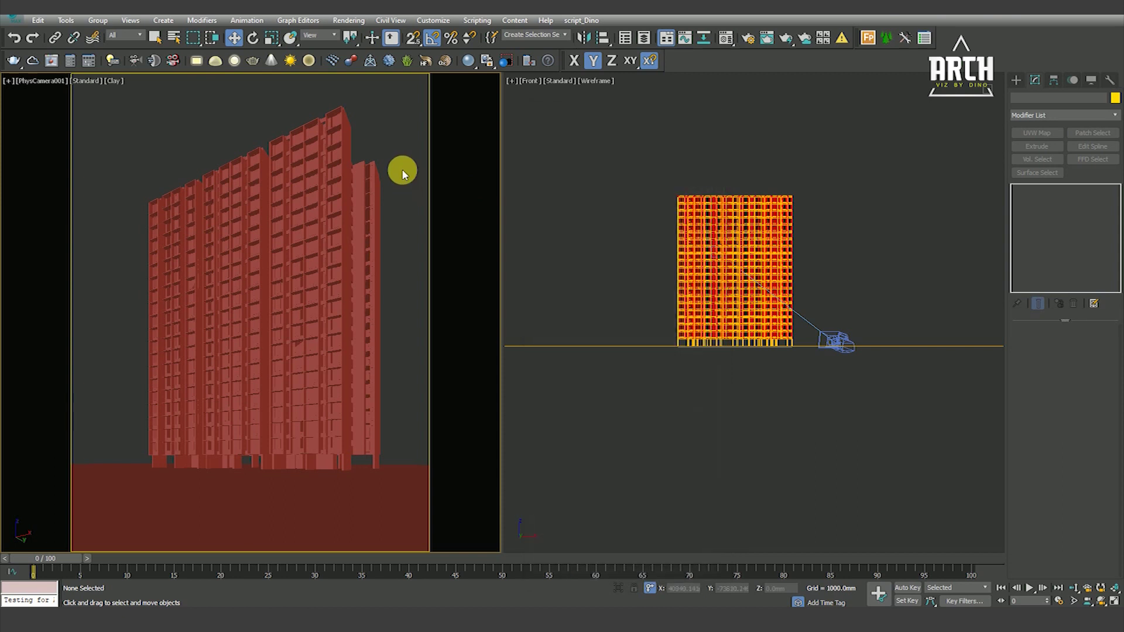
pyautogui.hotkey('alt', 'w')
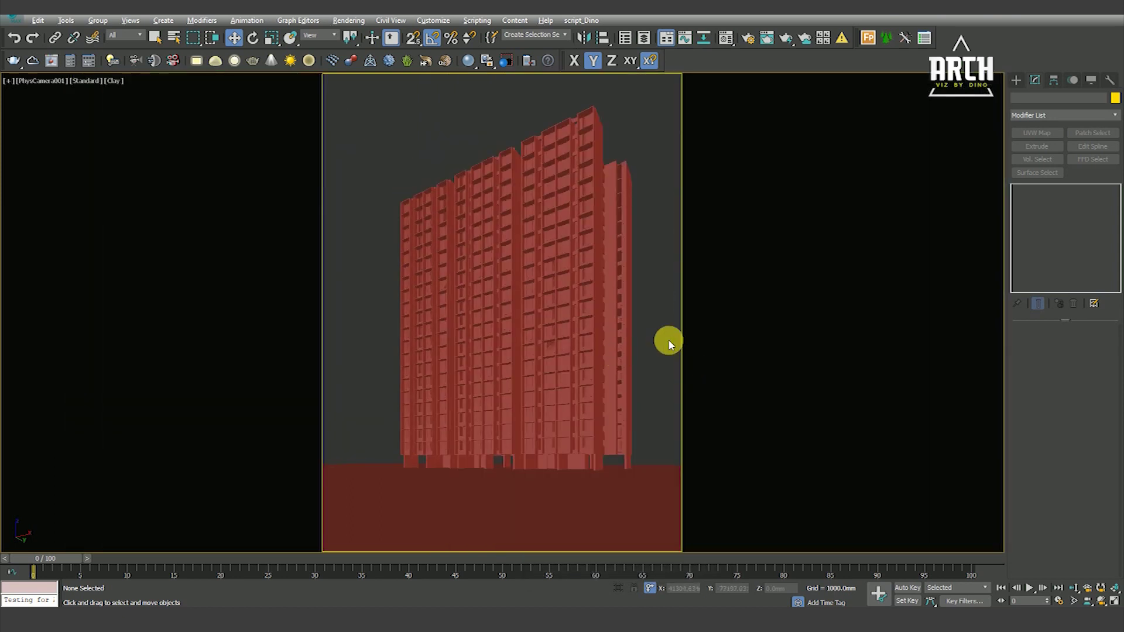
pyautogui.press('F4')
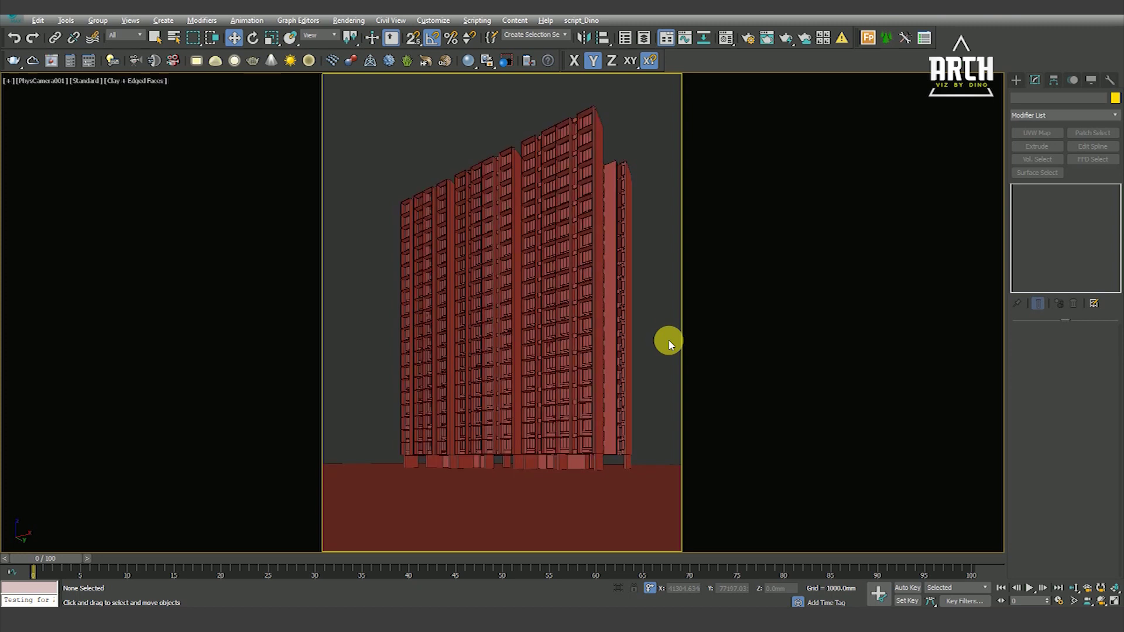
pyautogui.press('F4')
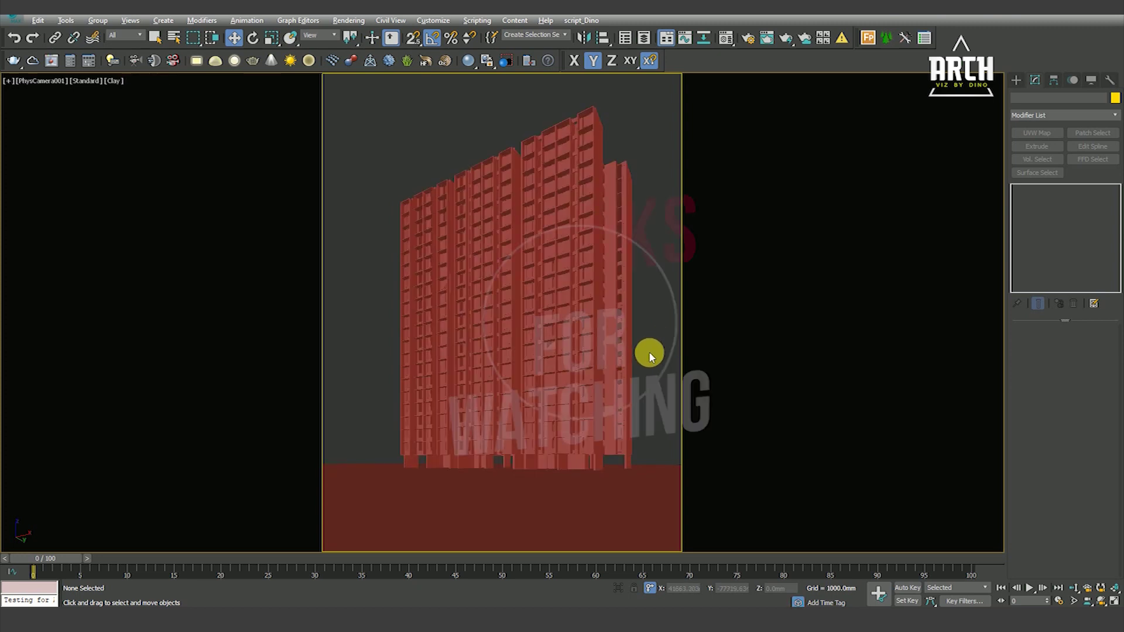